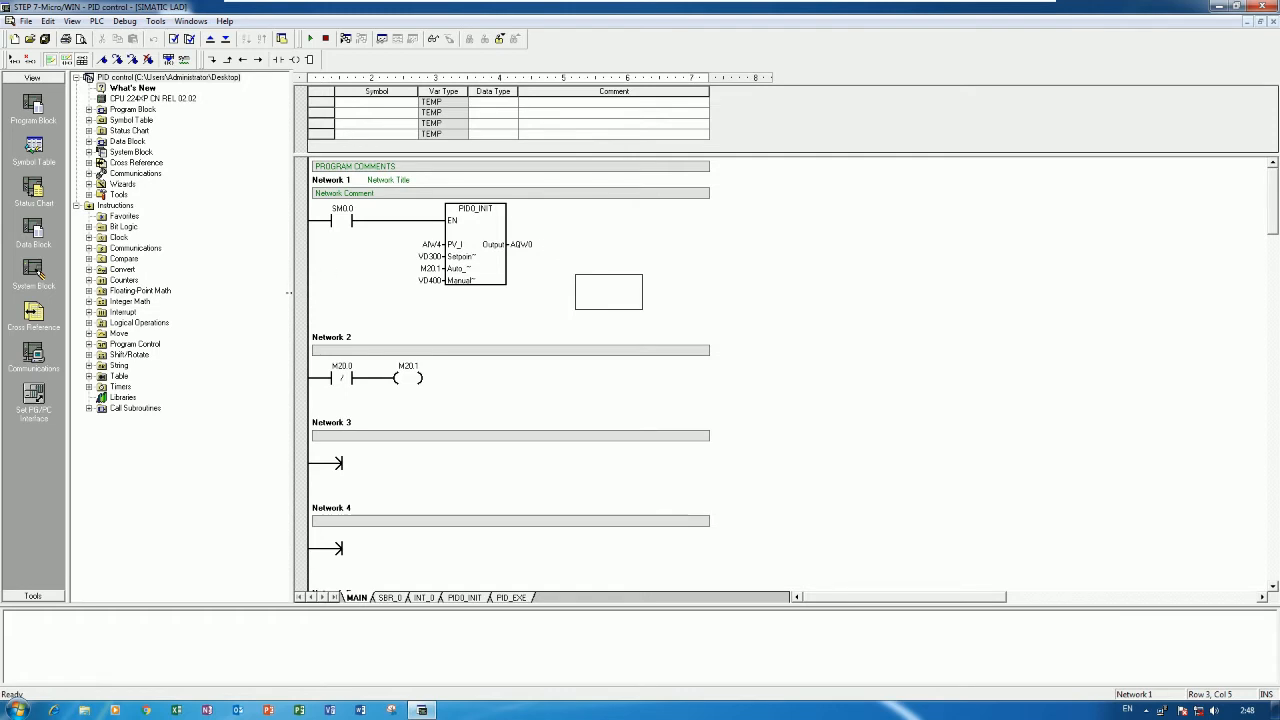
Step: Widen the program editor area and replace the Network 1 comment with "PID BLOCK CONTROL"
left_click_drag(288, 288, 216, 288)
left_click(435, 336)
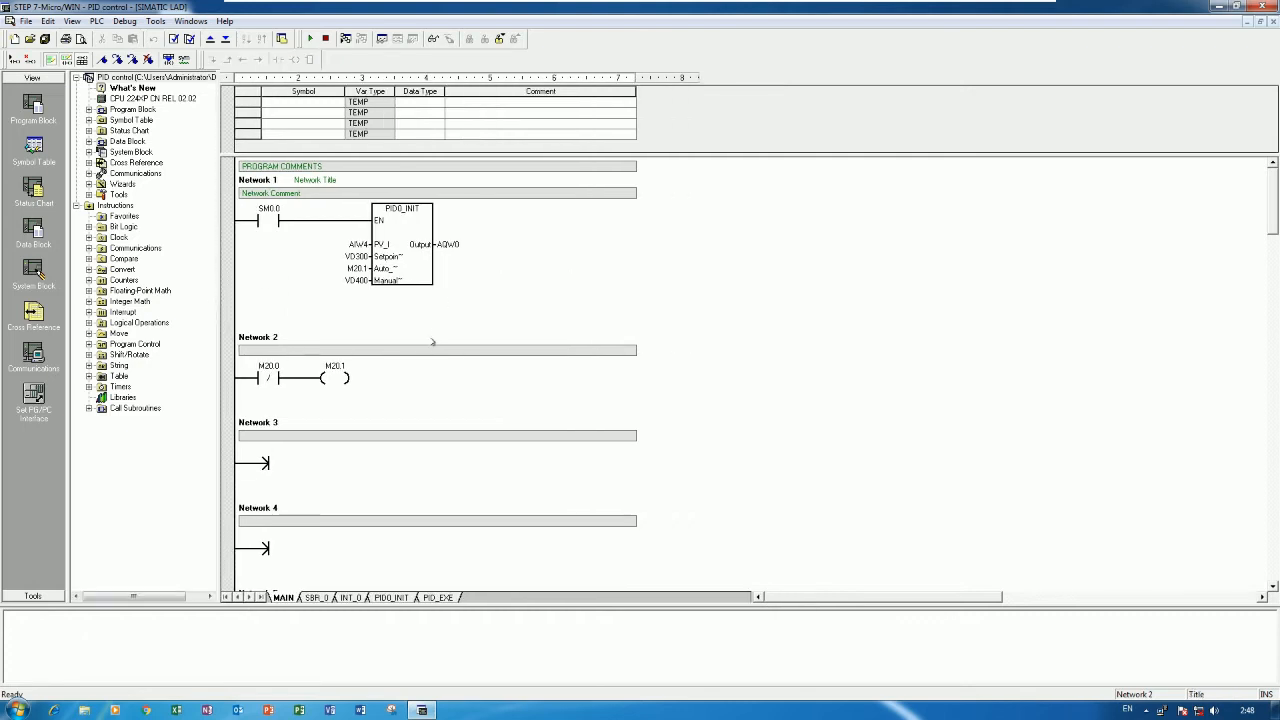
left_click(302, 195)
left_click_drag(320, 197, 231, 196)
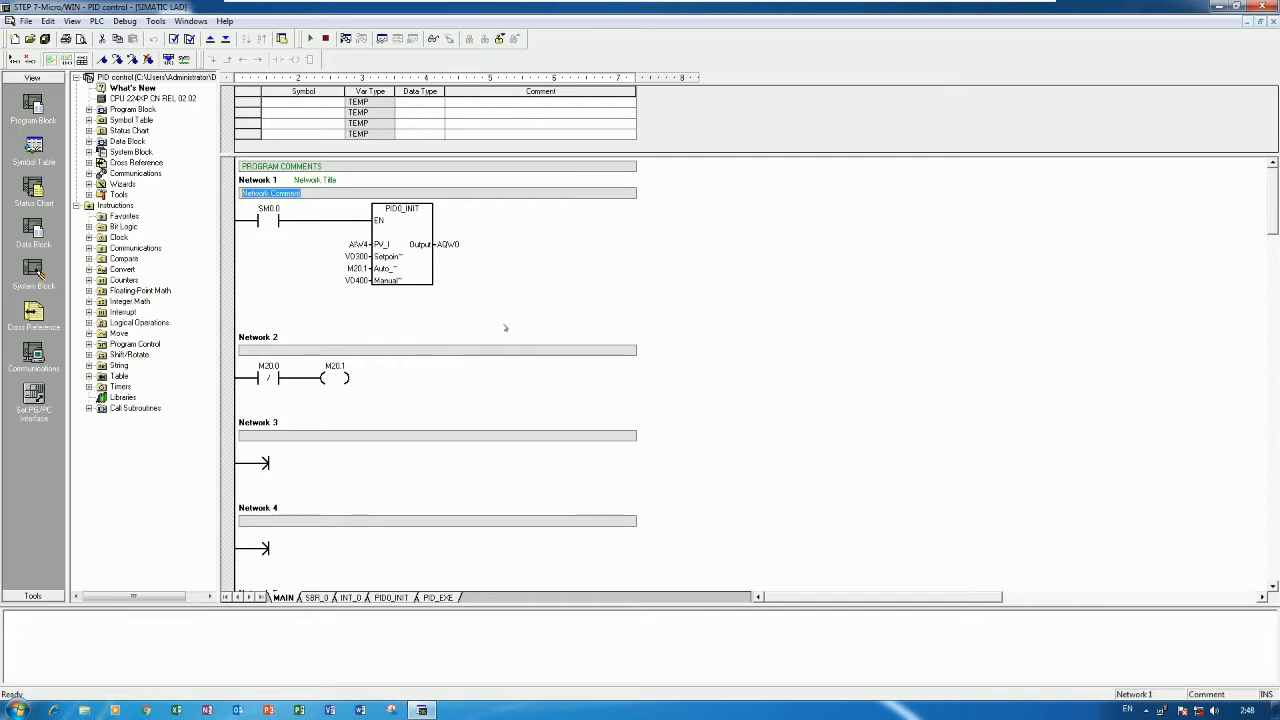
type("PID BLOCK CONTROL")
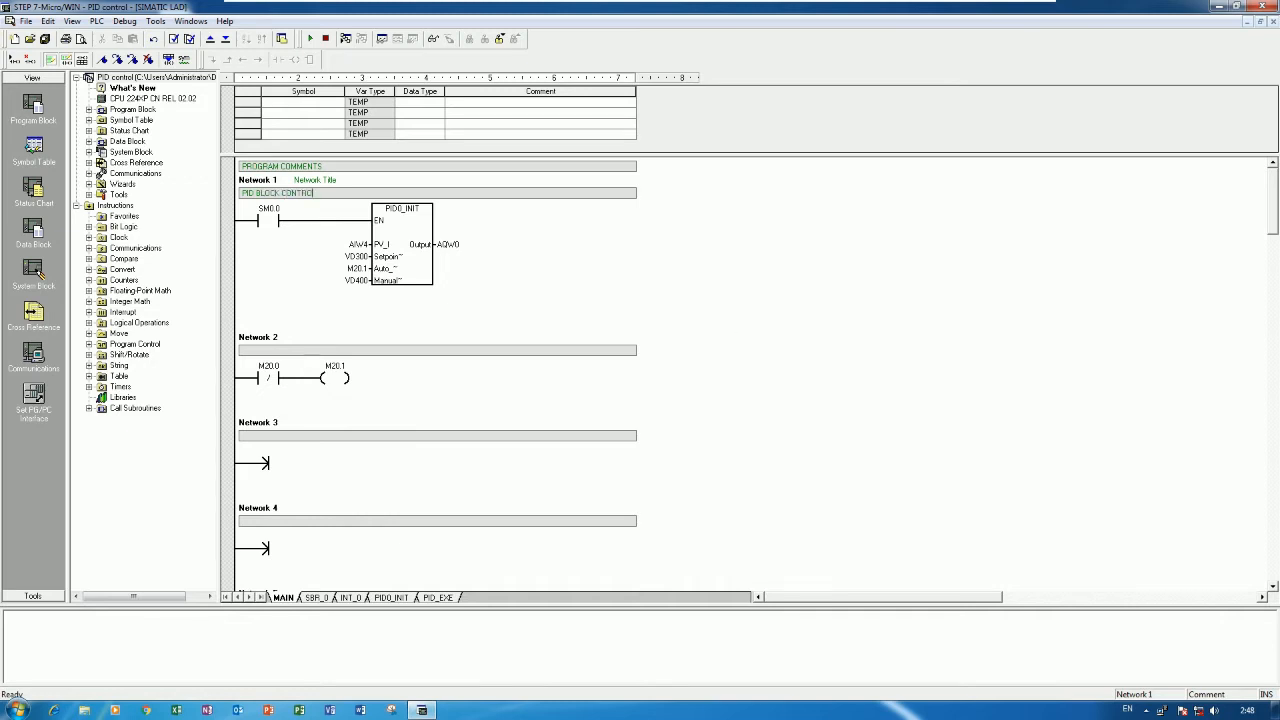
left_click(417, 306)
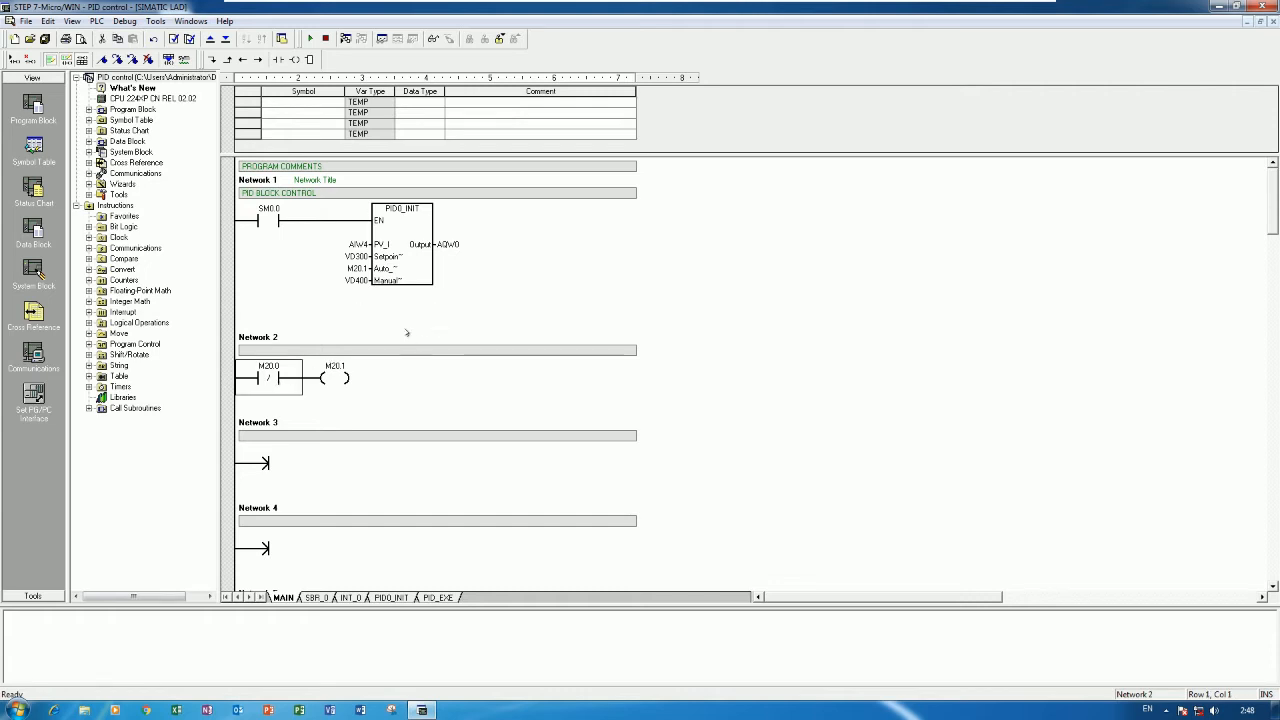
Step: Replace the normally closed contact in Network 2 with a normally open contact M20.0 wired through to coil M20.1
left_click(298, 387)
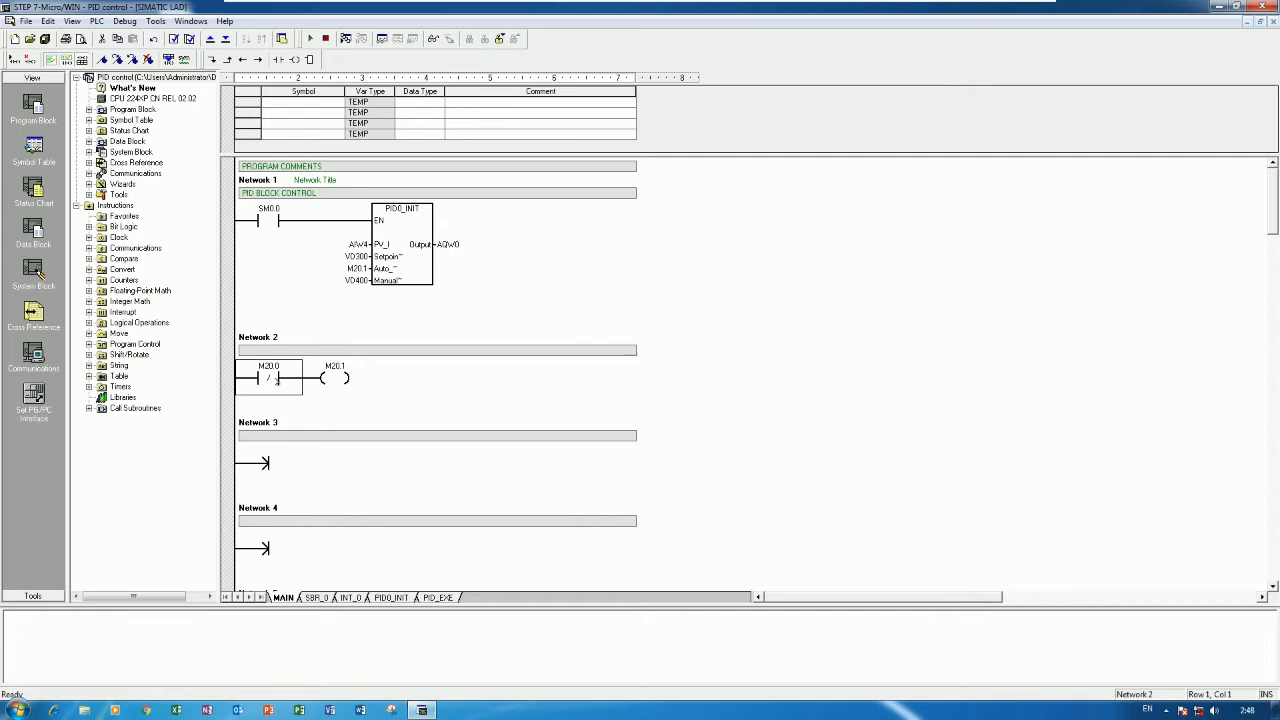
left_click(278, 59)
left_click(276, 370)
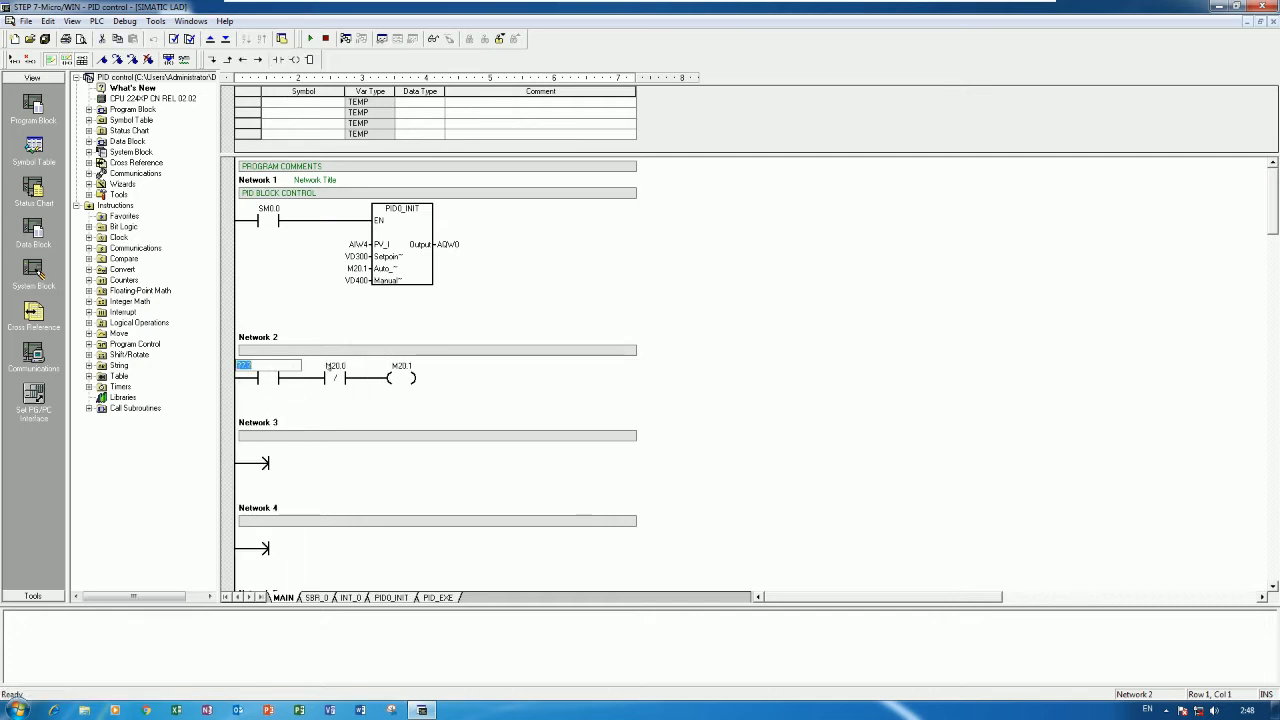
type("M20.0")
left_click(326, 392)
key("Delete")
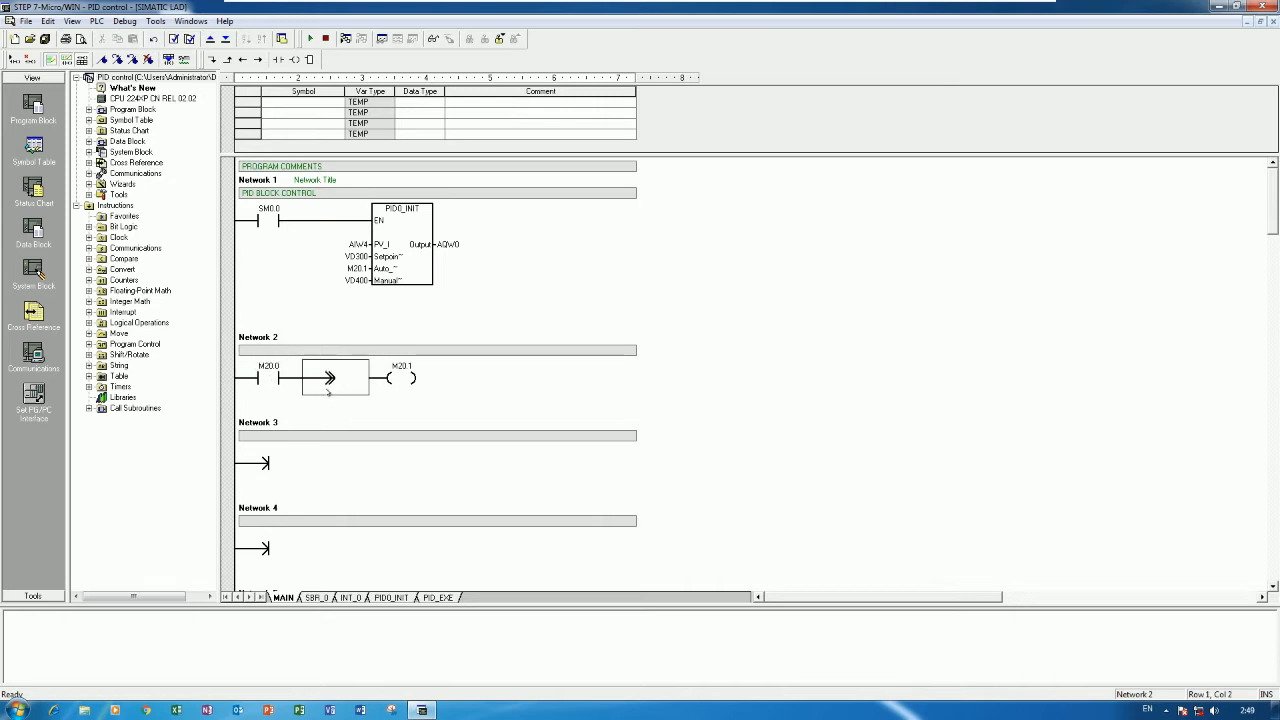
key("ctrl+Right")
left_click(383, 320)
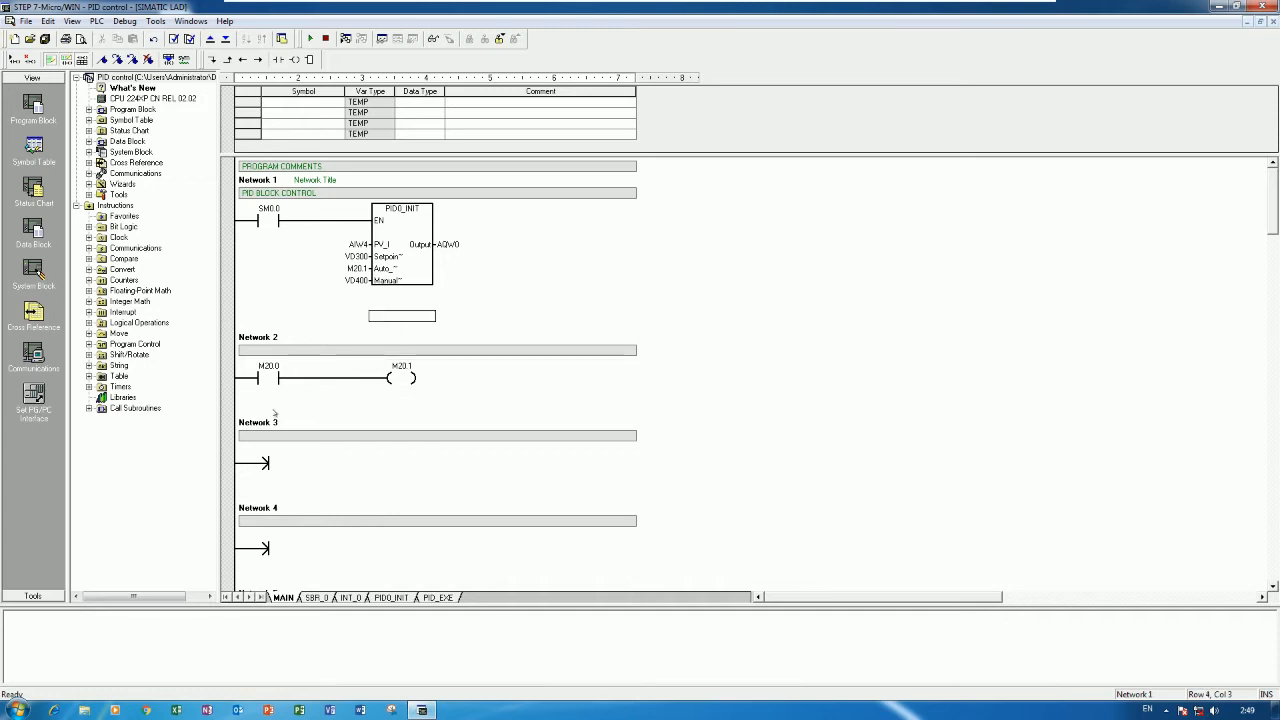
Step: Enter the Network 2 comment "MODE CONTROL M20.1 "ON" IT MEAN THAT AUTO CONTROL ELSE MANUAL CONTROL"
left_click(300, 350)
type("MODE CONTRO")
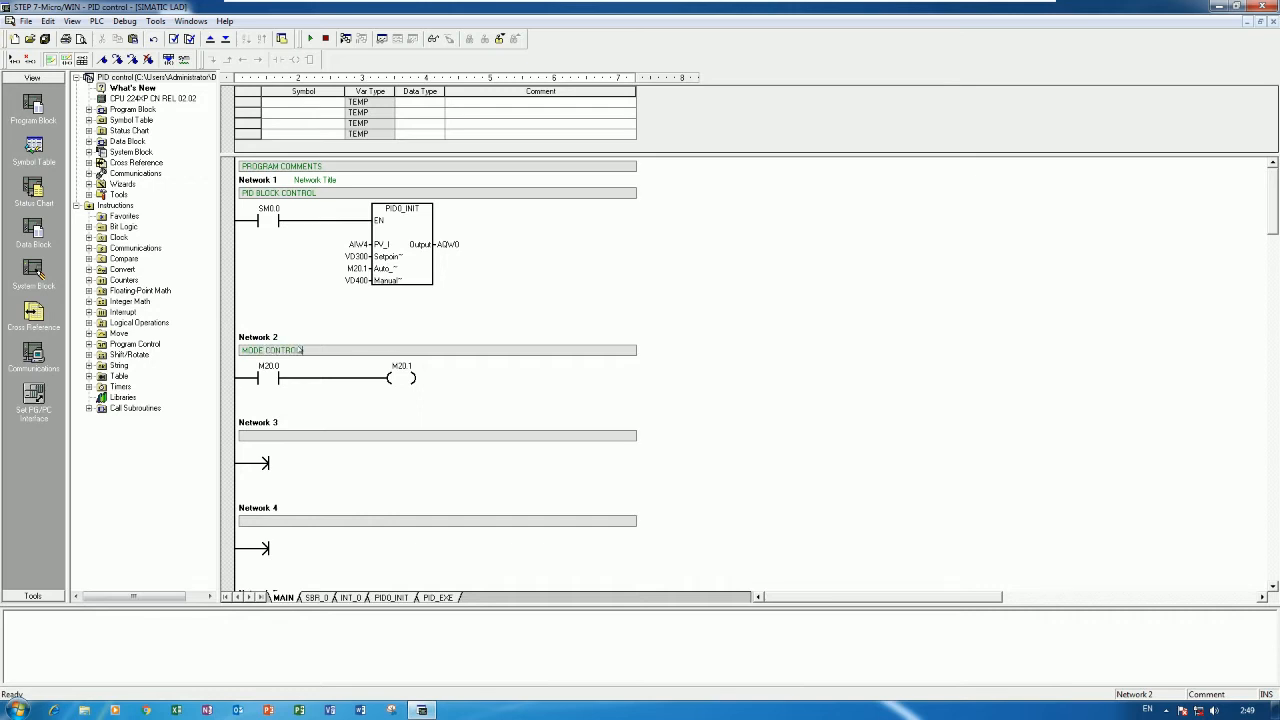
type("L M20.1 \"ON\" IT MEAN")
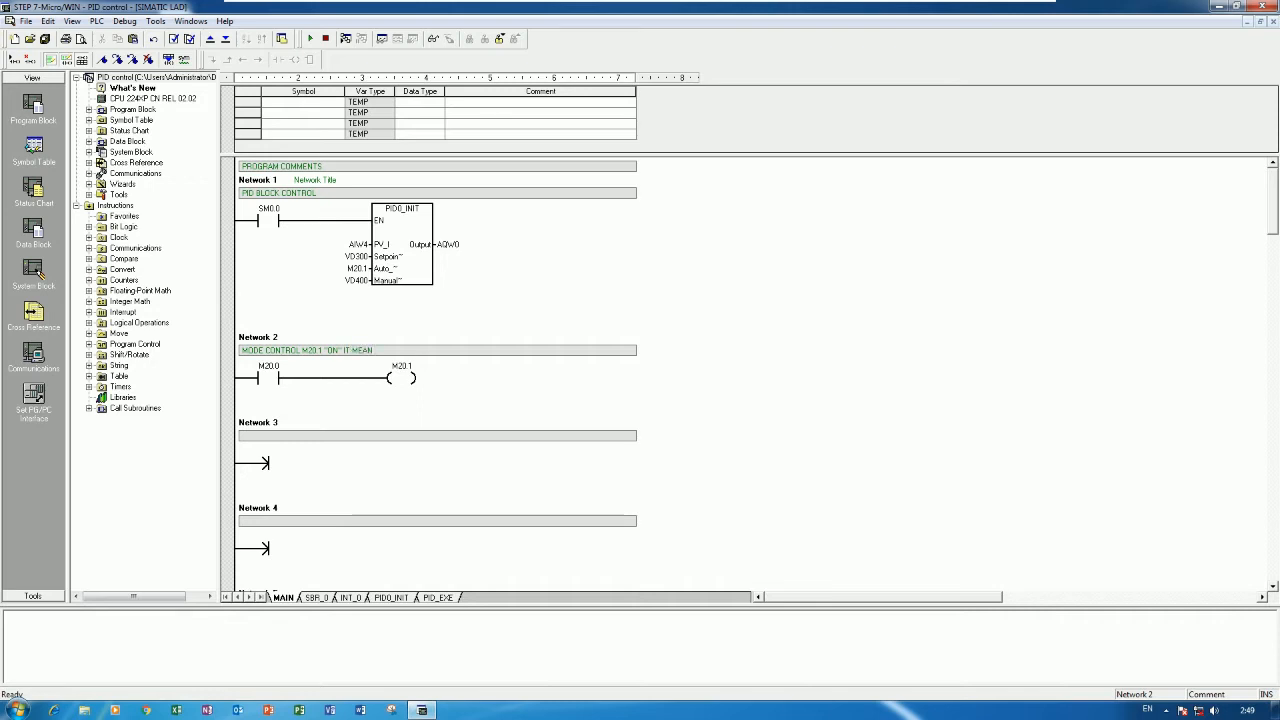
type(" THAT AUTO CONTOL")
key("BackSpace")
key("BackSpace")
type("ROL")
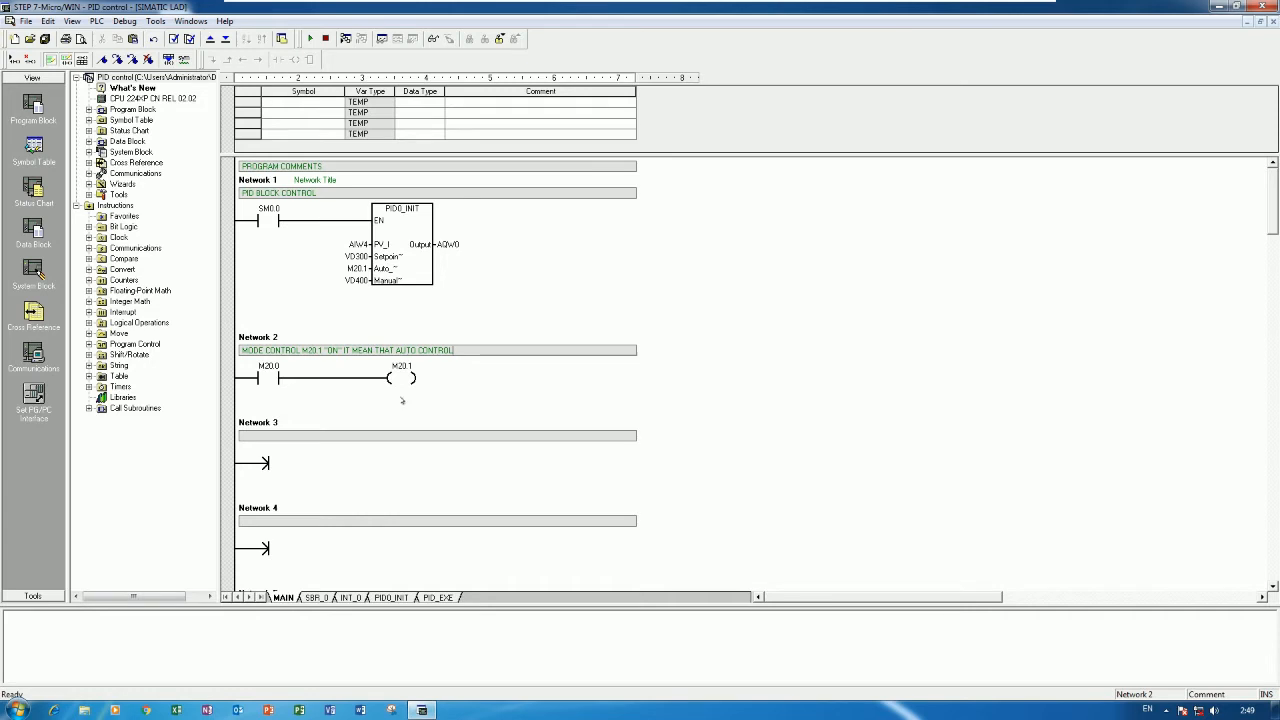
type(" ELSE MANUAL CONTROL")
left_click(410, 315)
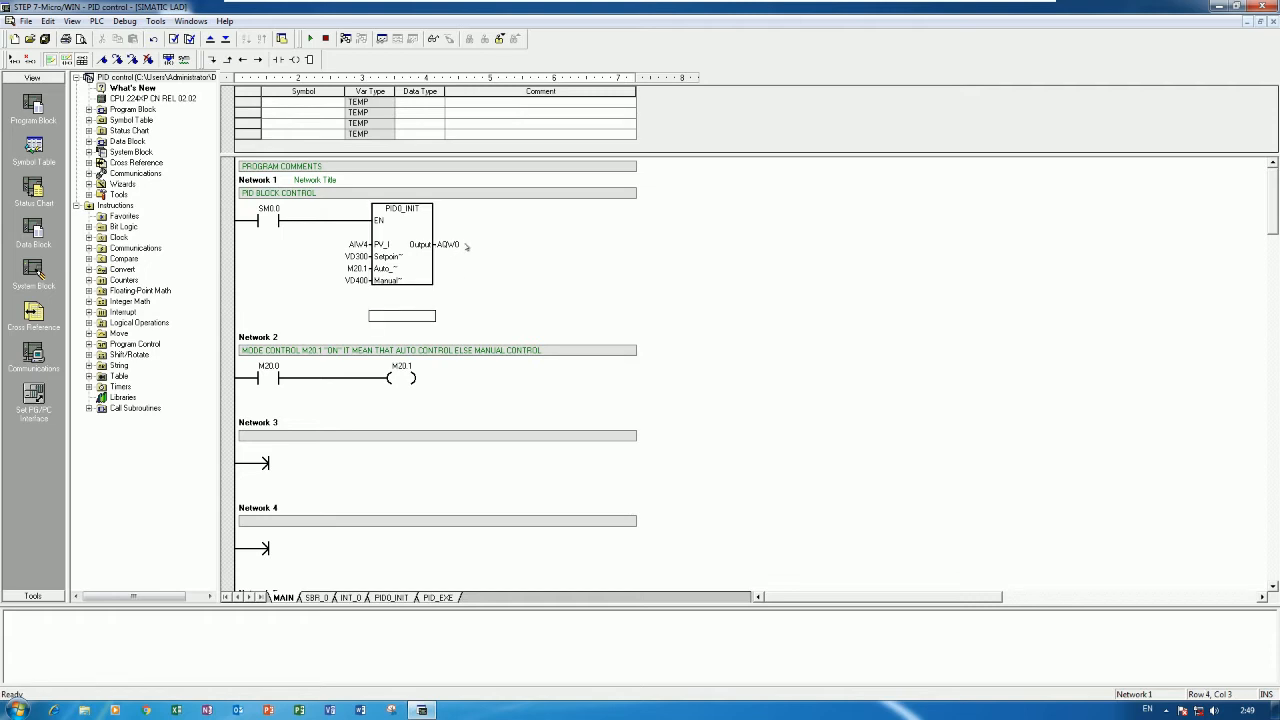
Step: Insert a MOV_W box below the PID0_INIT block in Network 1
key("Up")
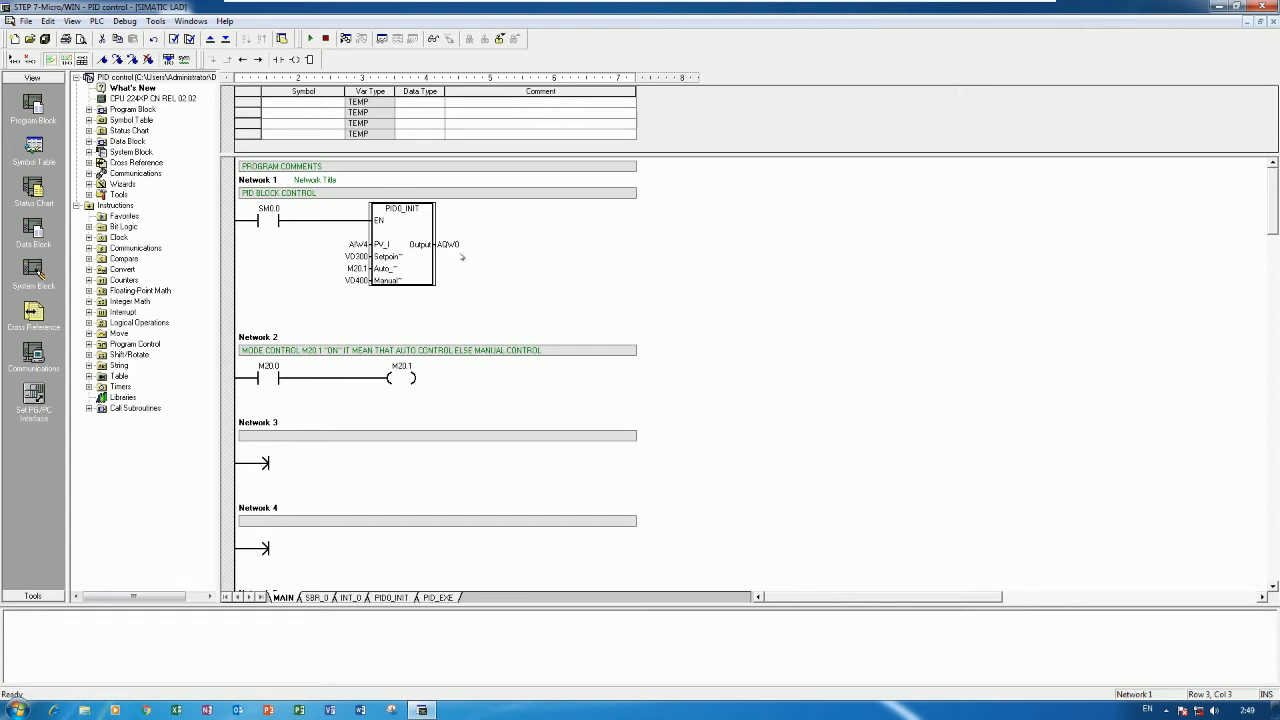
left_click(400, 316)
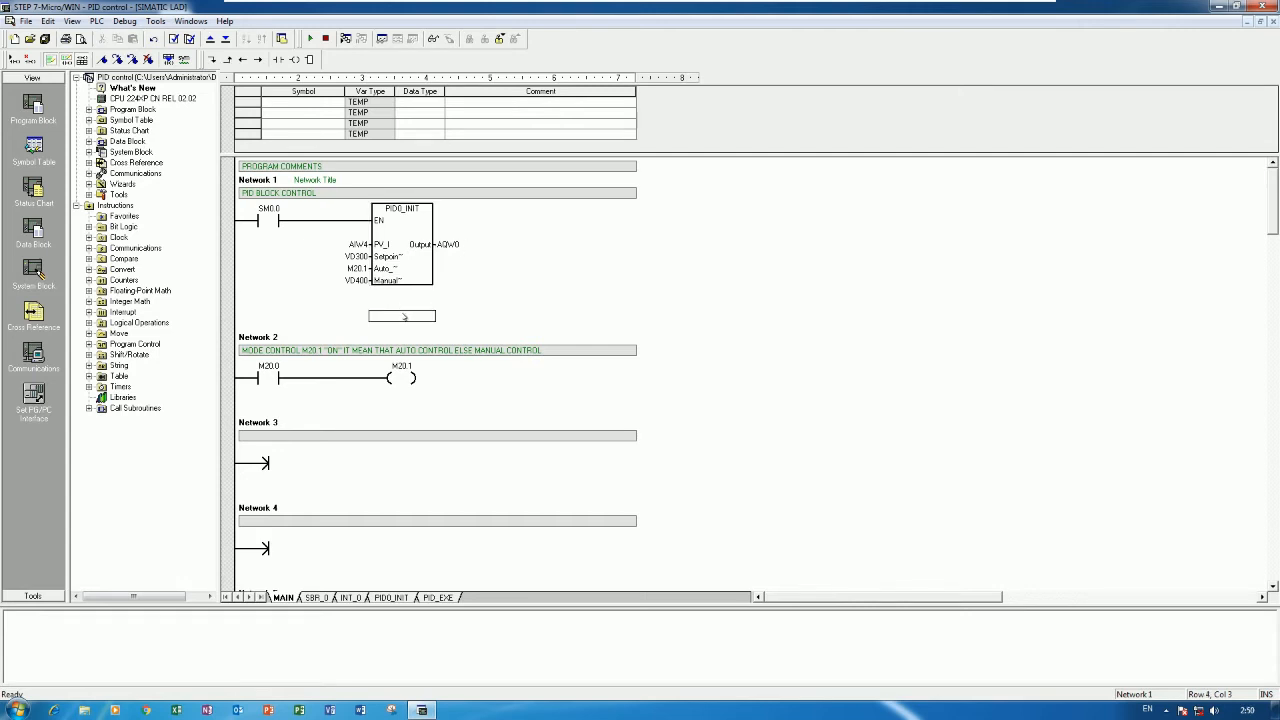
key("Up")
left_click(391, 321)
left_click(309, 59)
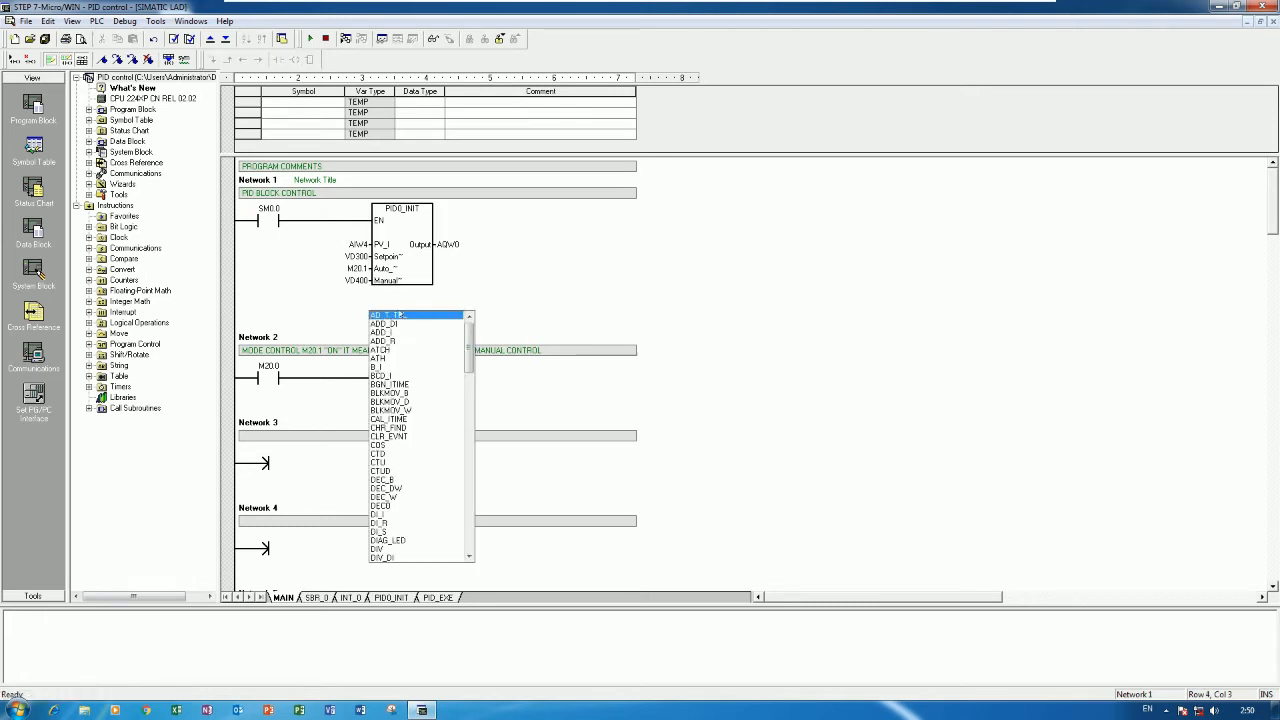
key("m")
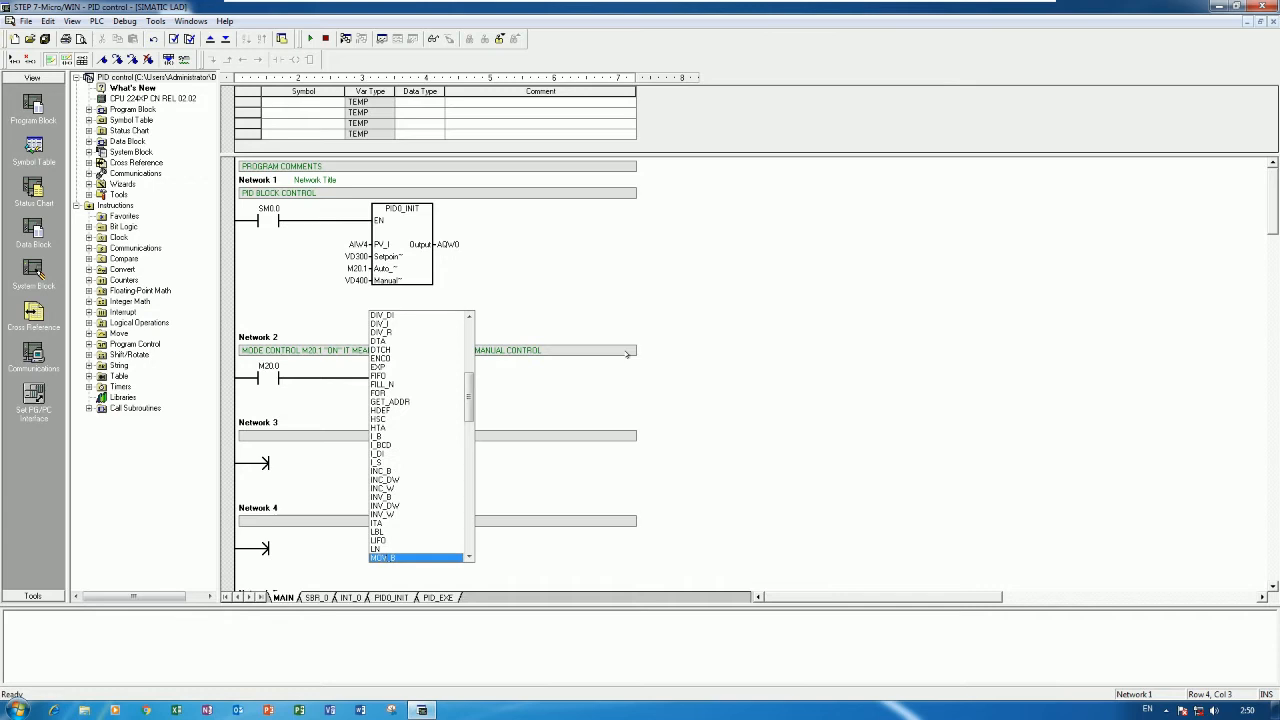
left_click(468, 556)
left_click(468, 556)
left_click(468, 556)
left_click(468, 556)
left_click(468, 556)
left_click(409, 556)
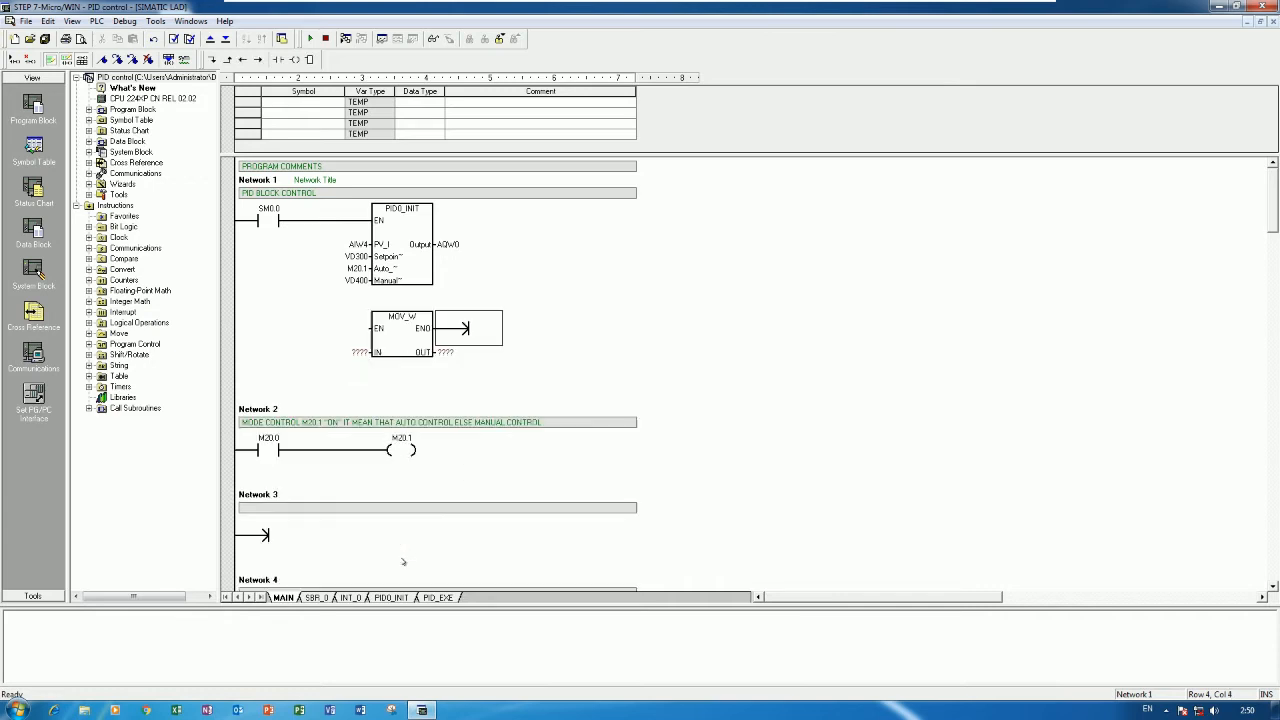
Step: Wire the MOV_W box's EN input to the branch after contact SM0.0
left_click(351, 329)
key("ctrl+Left")
key("ctrl+Up")
key("ctrl+Up")
key("ctrl+Up")
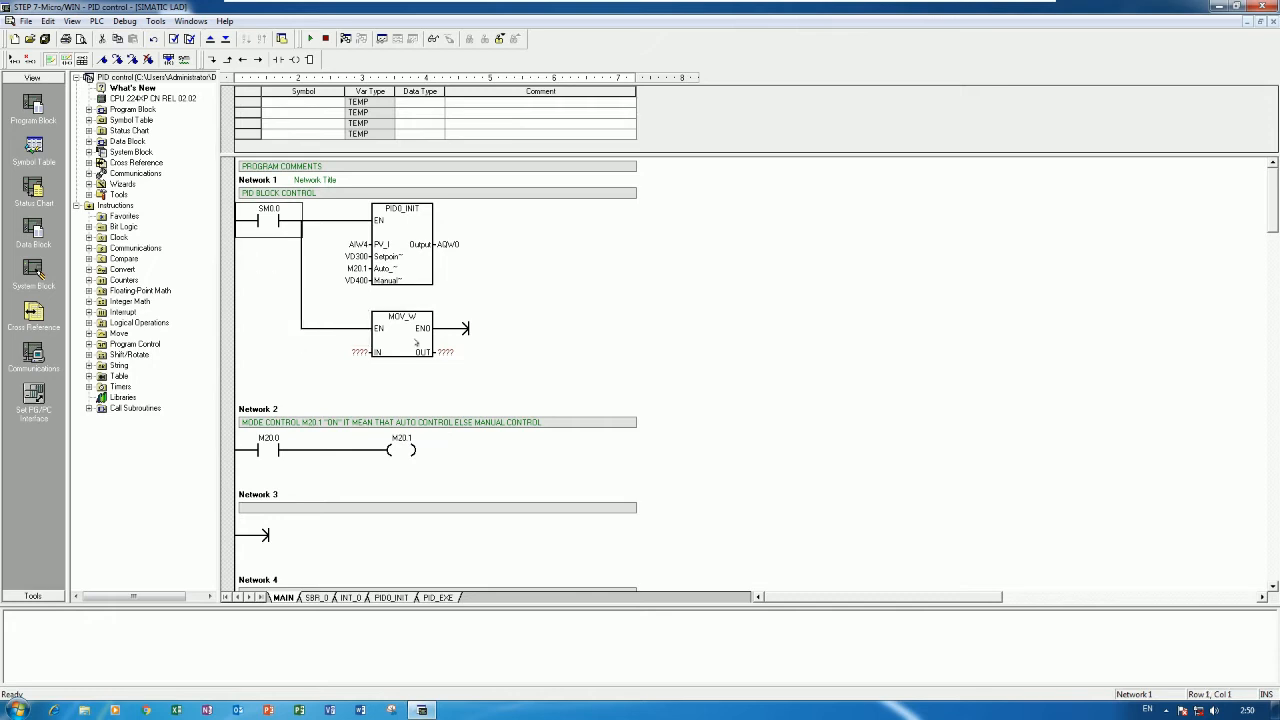
Step: Set the MOV_W box's IN to AIW4, copied from the PID block's PV_I input, and its OUT to VW700
left_click(358, 352)
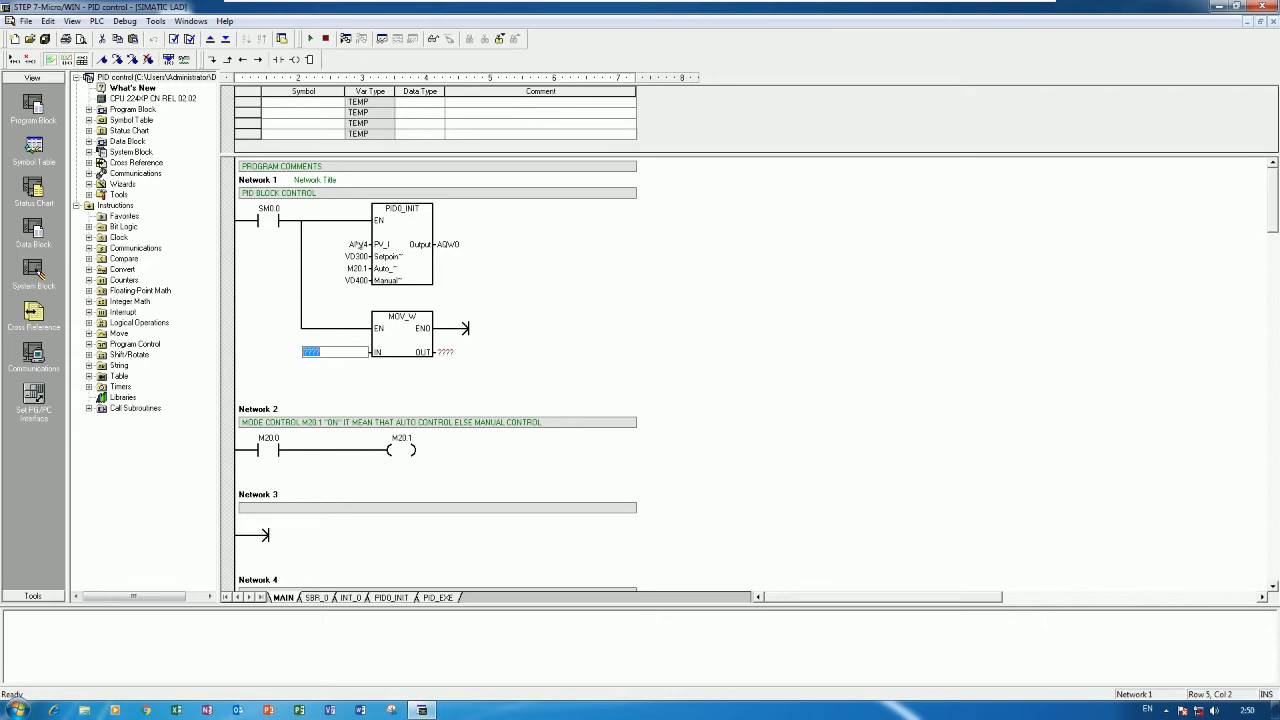
left_click(335, 329)
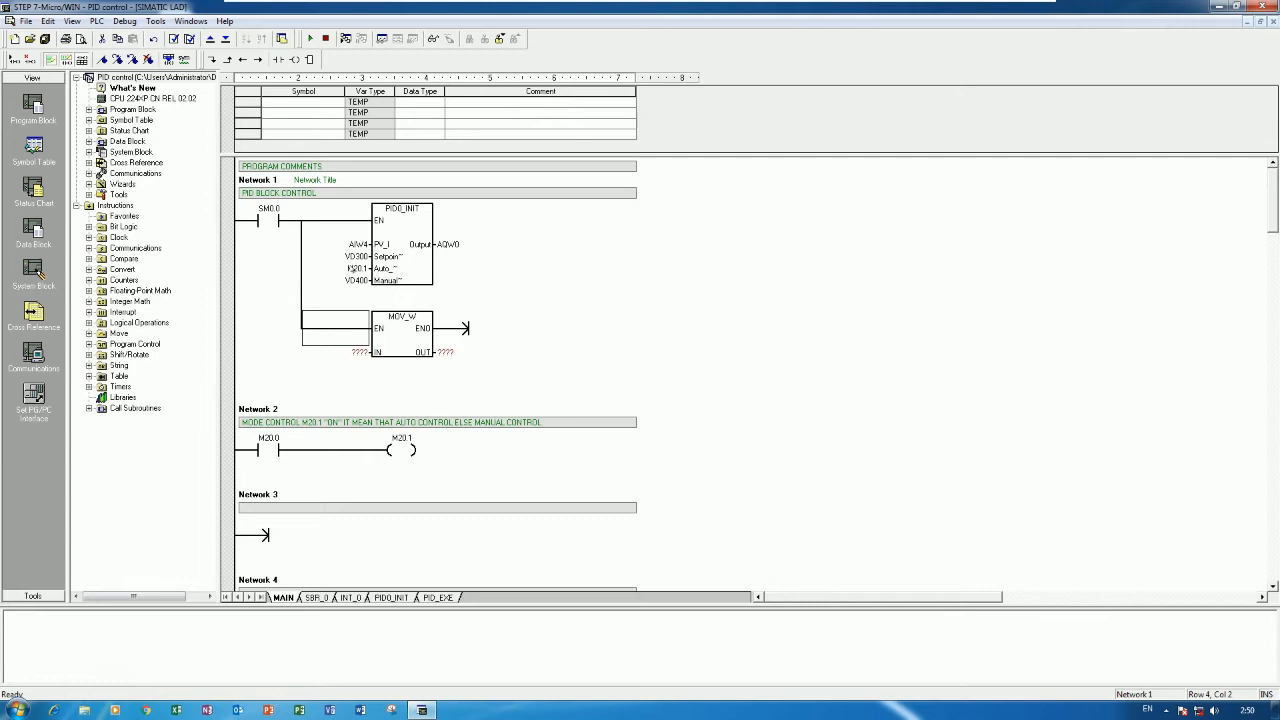
left_click(360, 246)
key("ctrl+c")
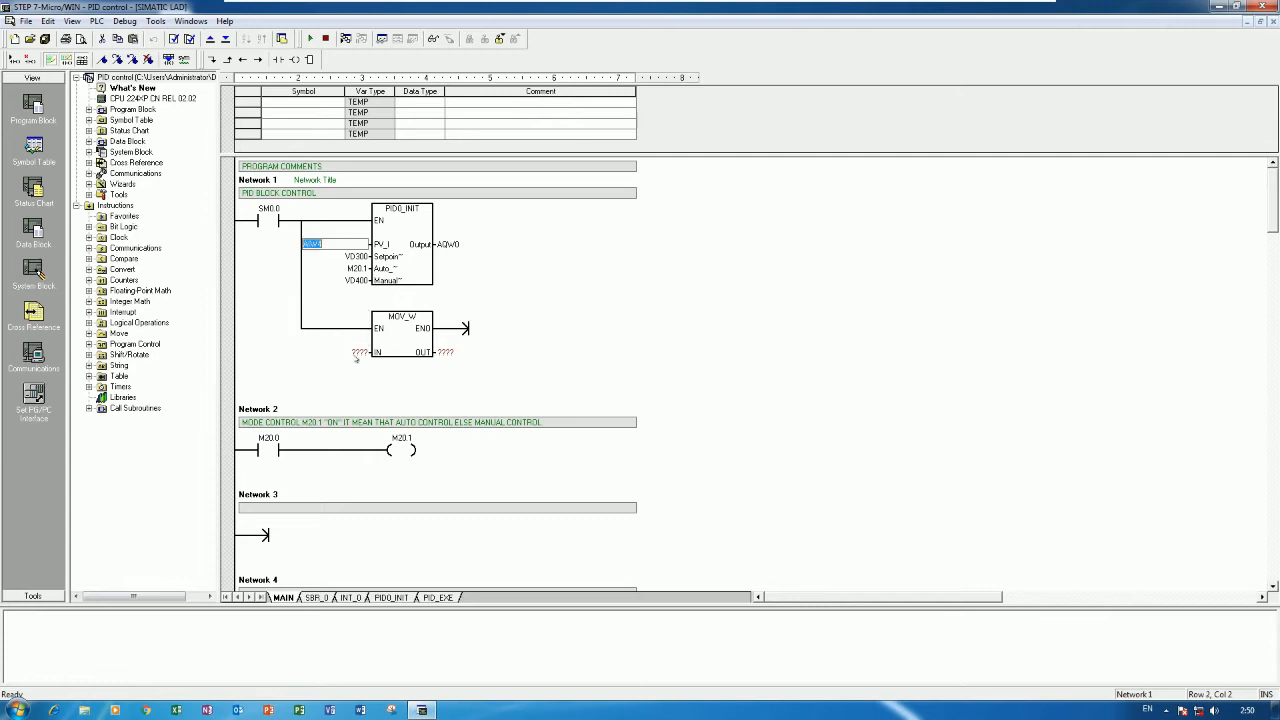
left_click(357, 354)
key("ctrl+v")
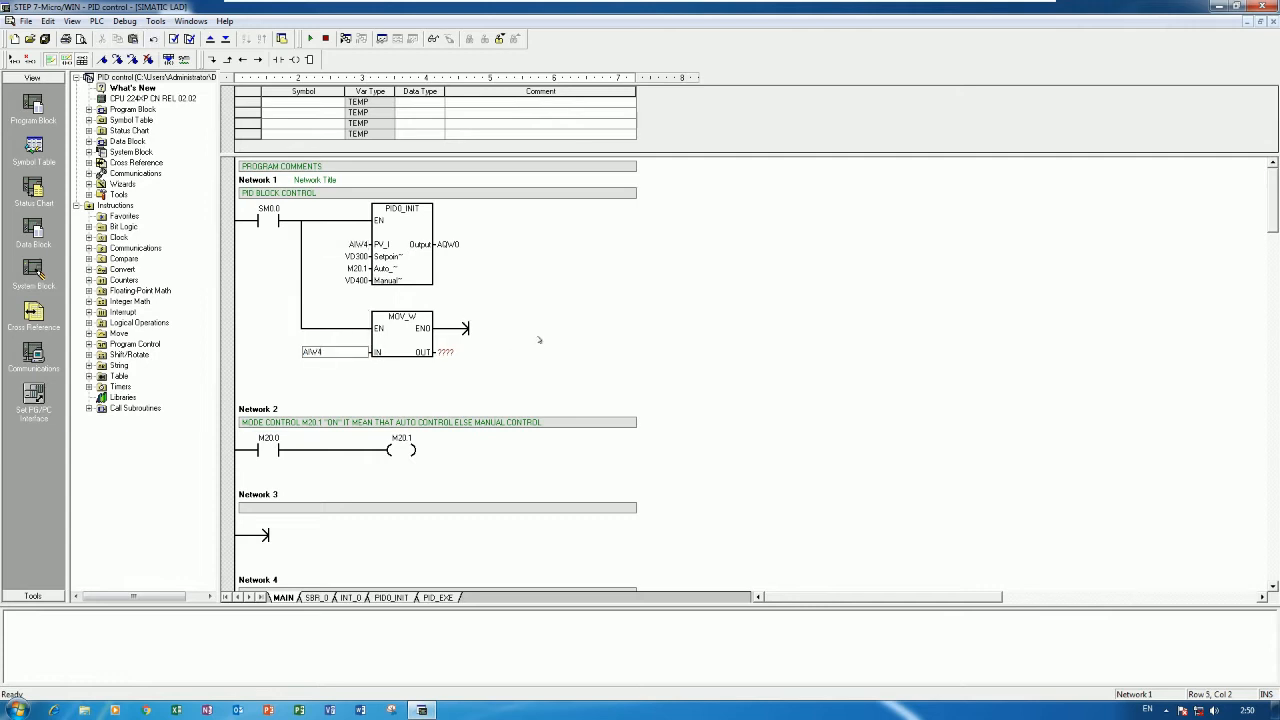
key("Return")
type("VW7")
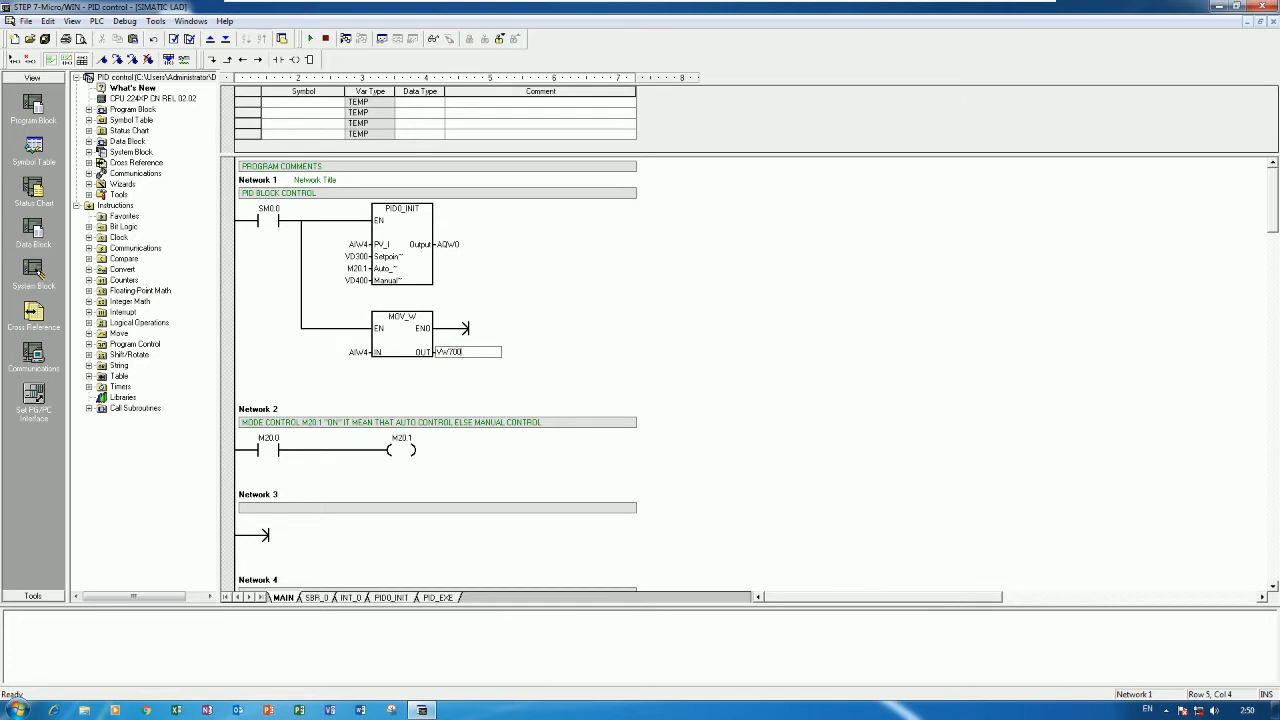
type("00")
key("Return")
Step: Duplicate the MOV_W box directly beneath the original in Network 1
left_click(562, 363)
left_click(402, 374)
left_click(404, 389)
left_click(391, 331)
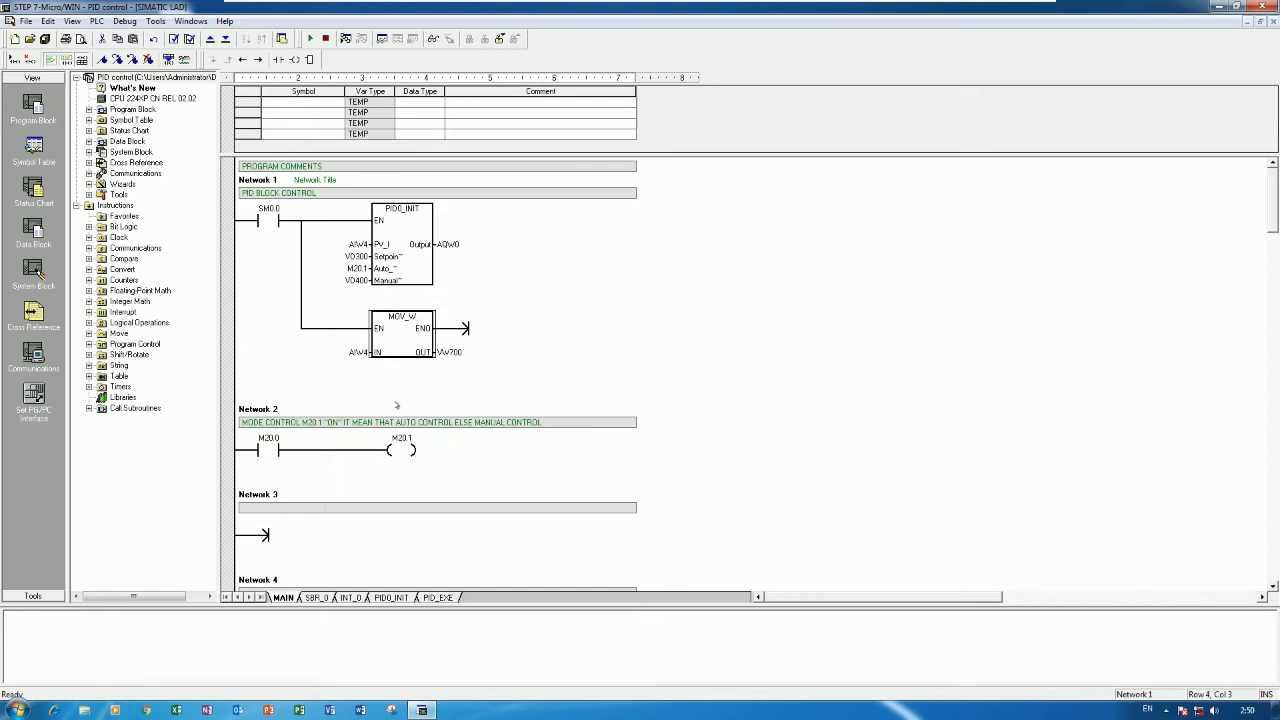
left_click(396, 380)
key("ctrl+v")
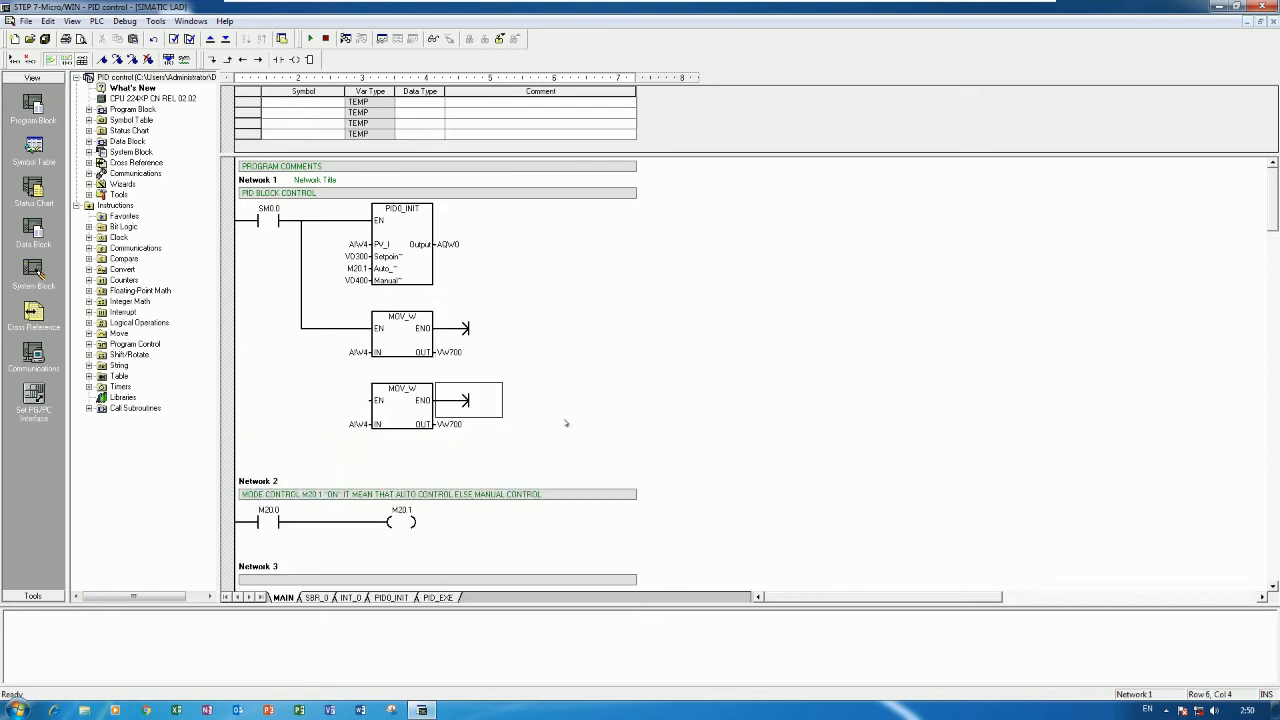
Step: Wire the duplicated MOV_W box's EN input to the SM0.0 branch line
key("Left")
key("ctrl+Up")
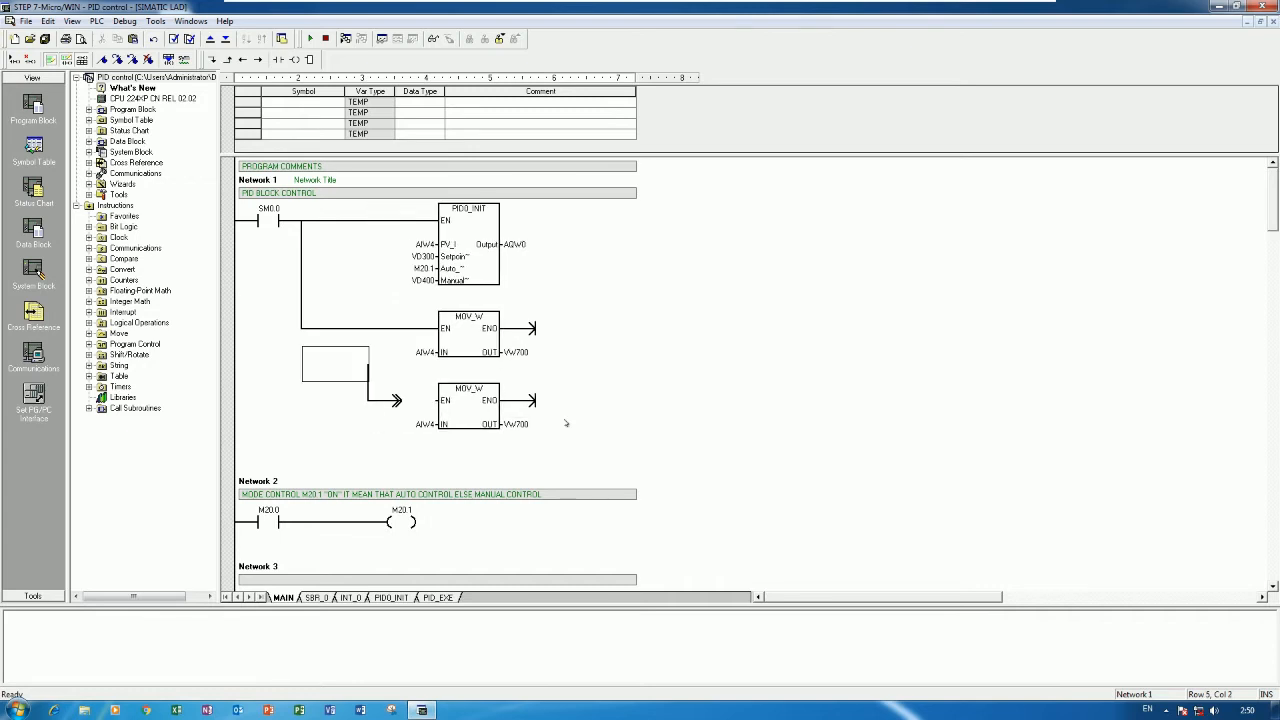
key("Left")
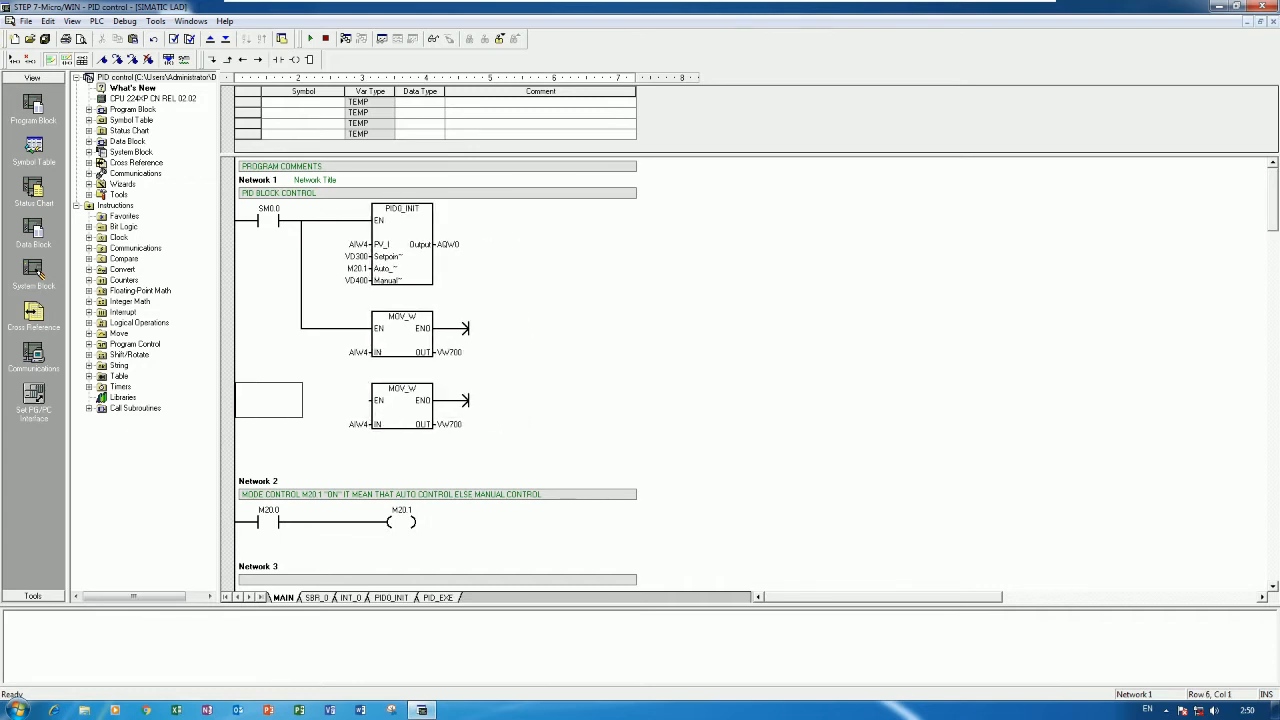
key("ctrl+Up")
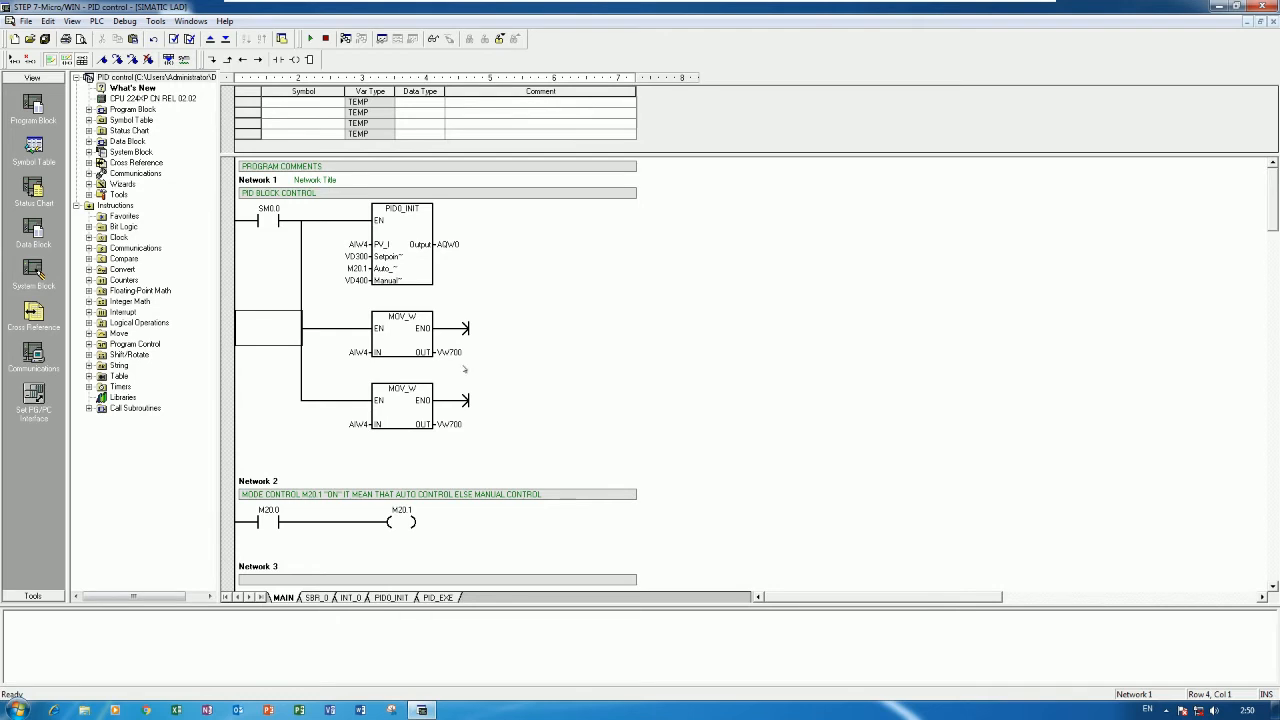
Step: Insert a normally open contact M20.1 in front of the second MOV_W box
left_click(323, 407)
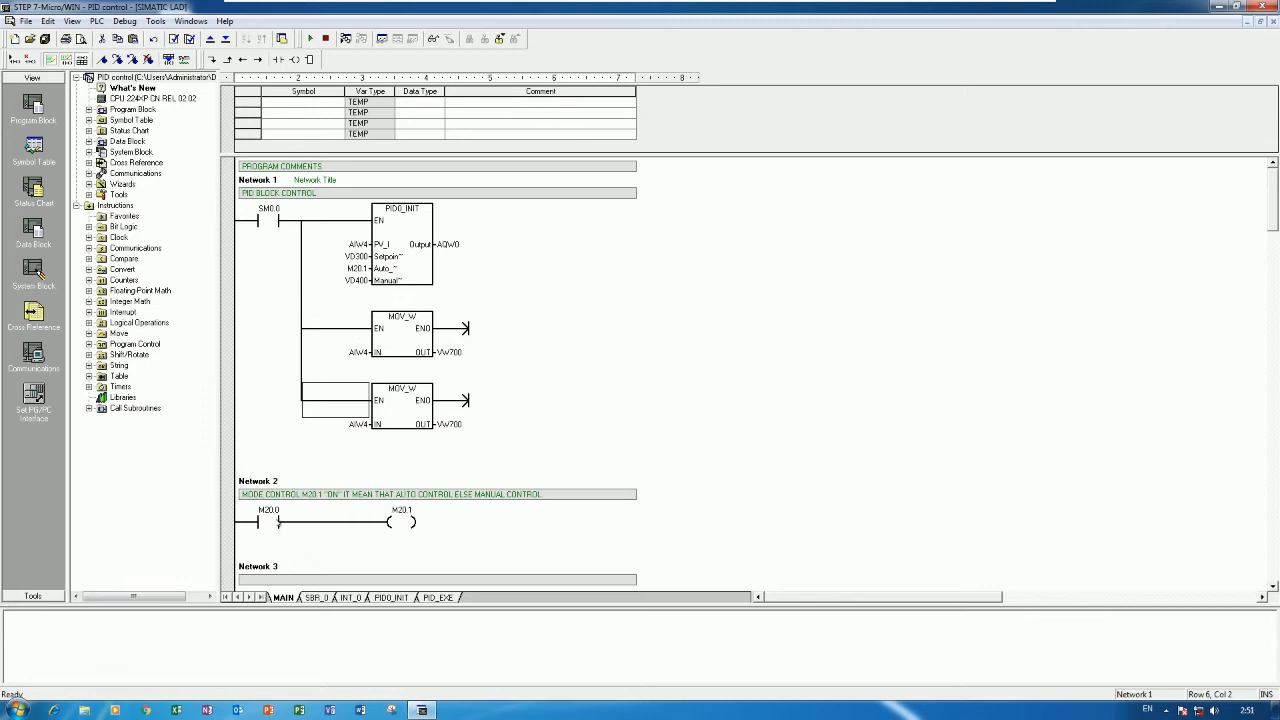
left_click(280, 60)
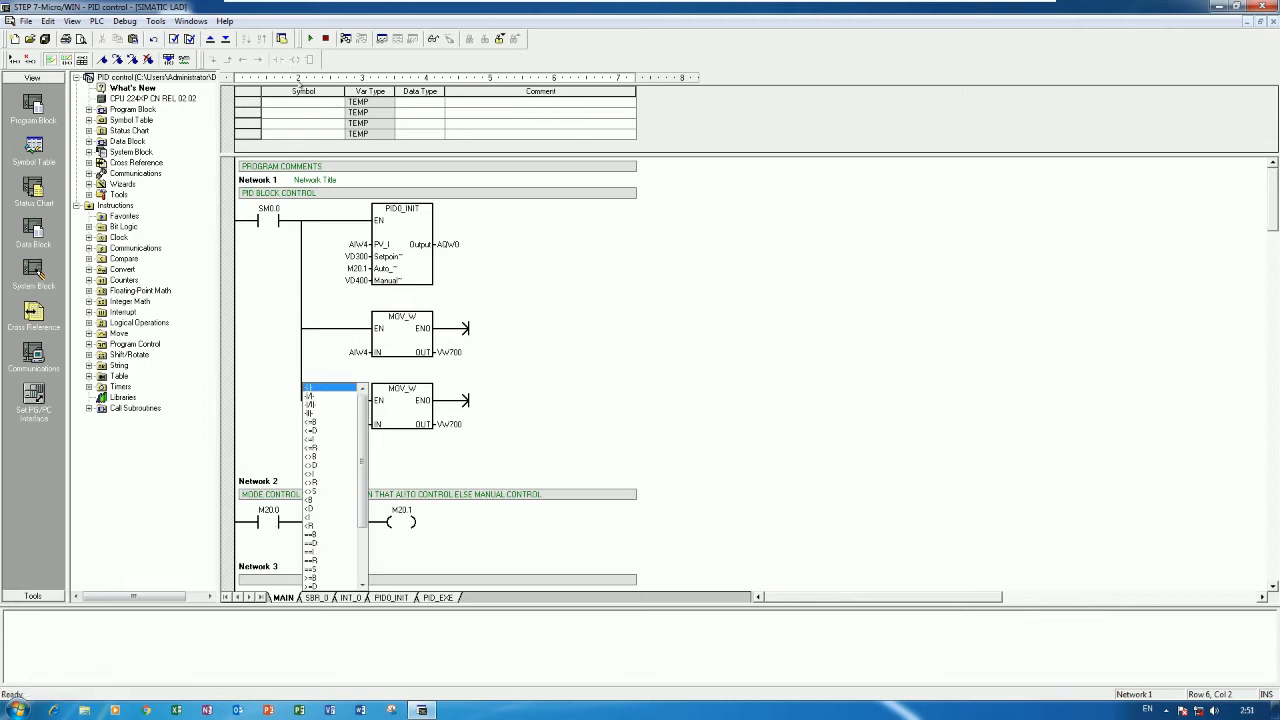
left_click(328, 388)
left_click(331, 388)
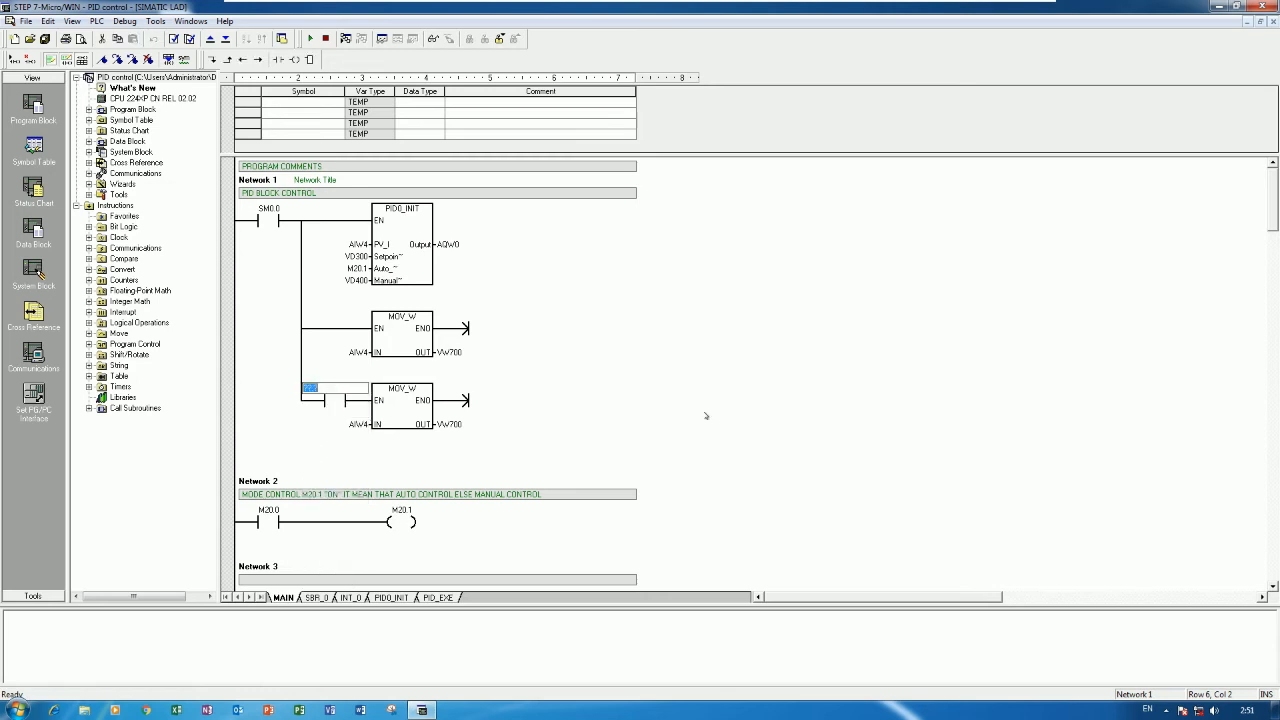
type("M20.1")
key("Return")
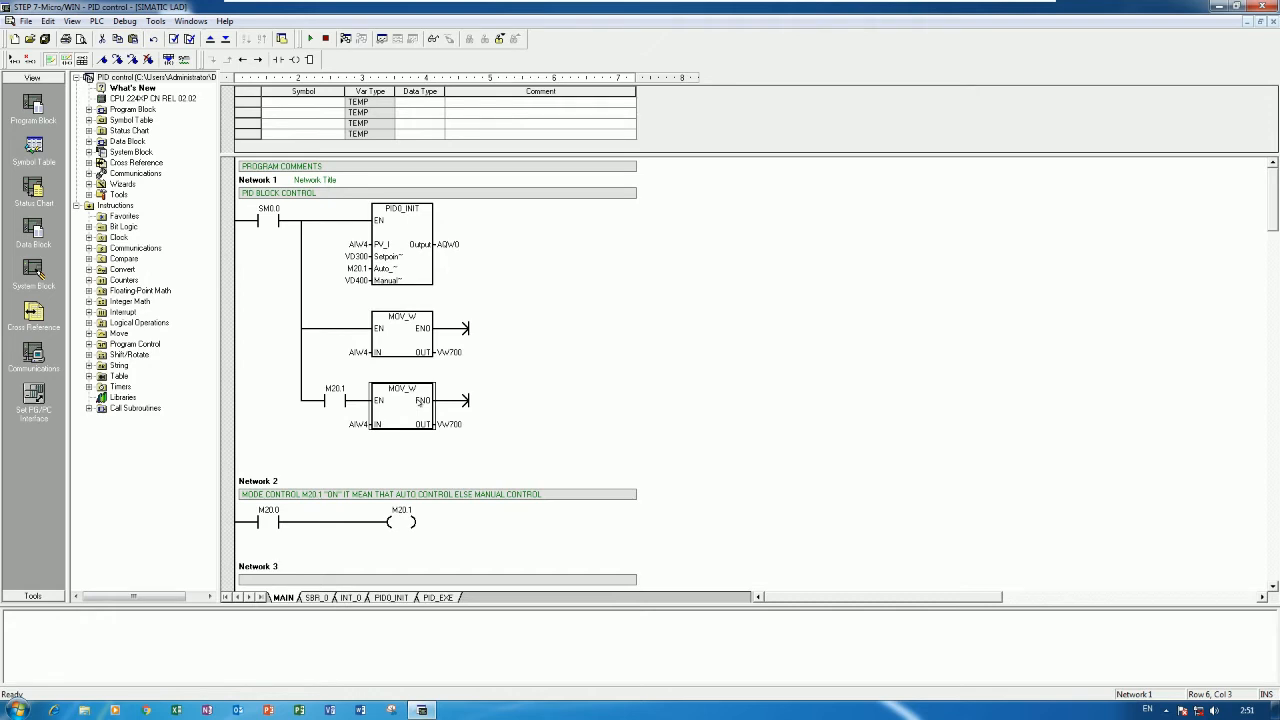
Step: Set the second MOV_W box's OUT to AQW0, matching the PID block's output address
left_click(455, 244)
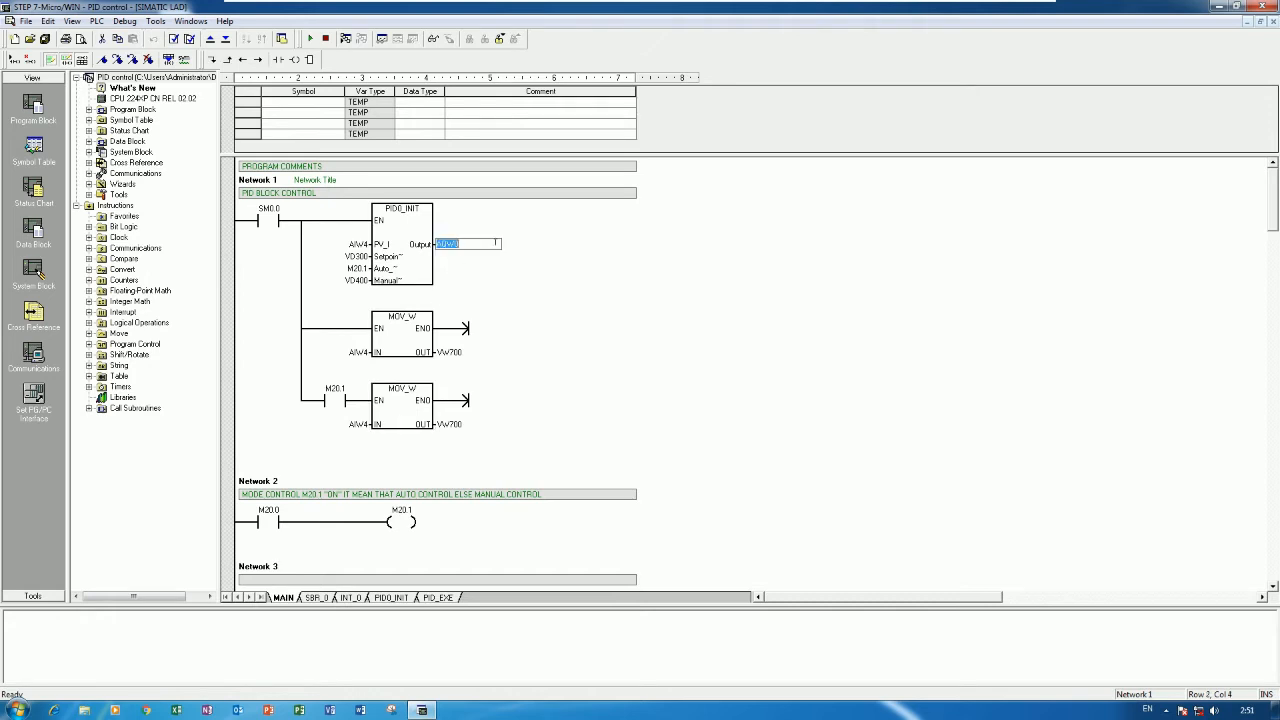
left_click(455, 424)
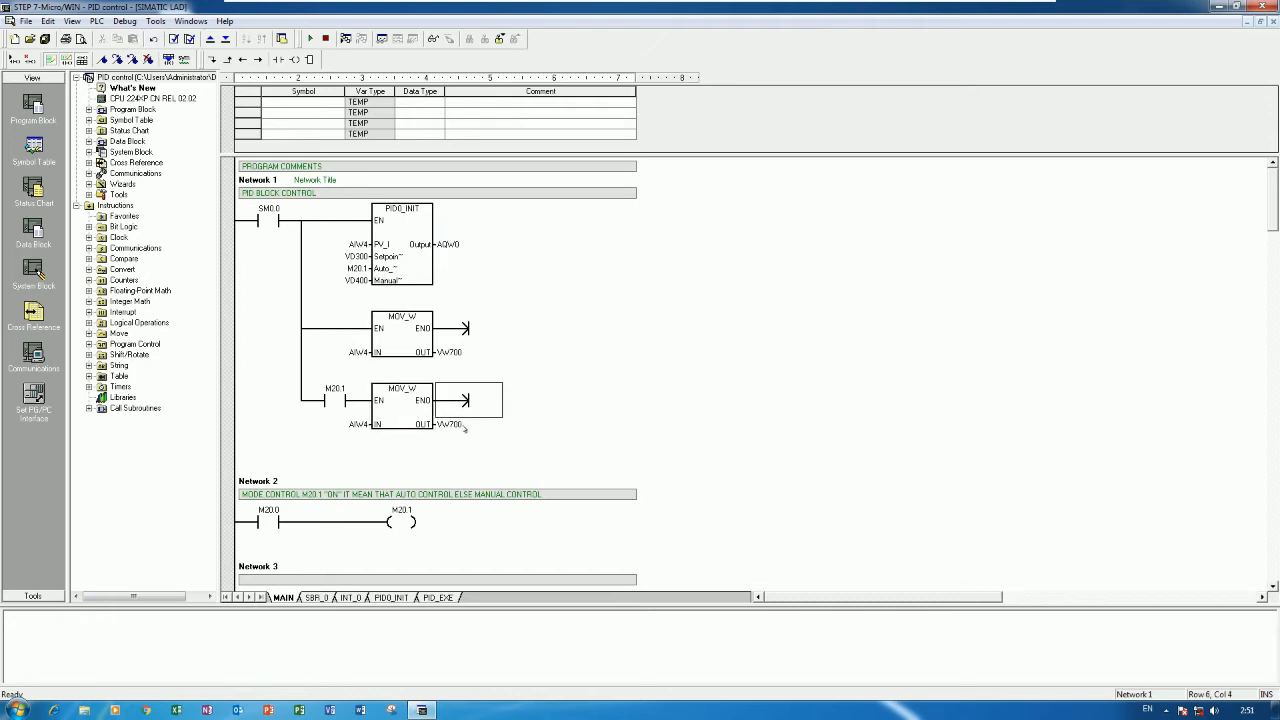
type("AQW0")
left_click(598, 430)
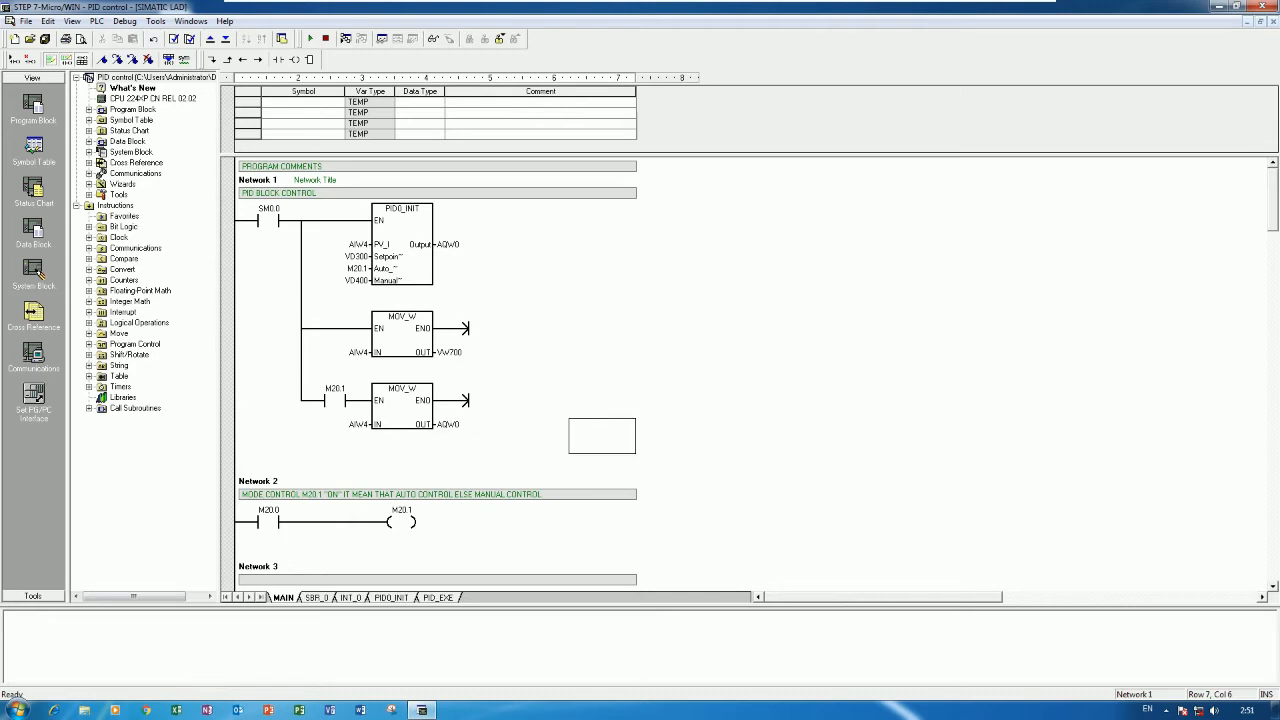
Step: Set the PID0_INIT block's Output address to VW800 in Network 1
left_click(357, 424)
left_click(466, 251)
key("Return")
type("VW")
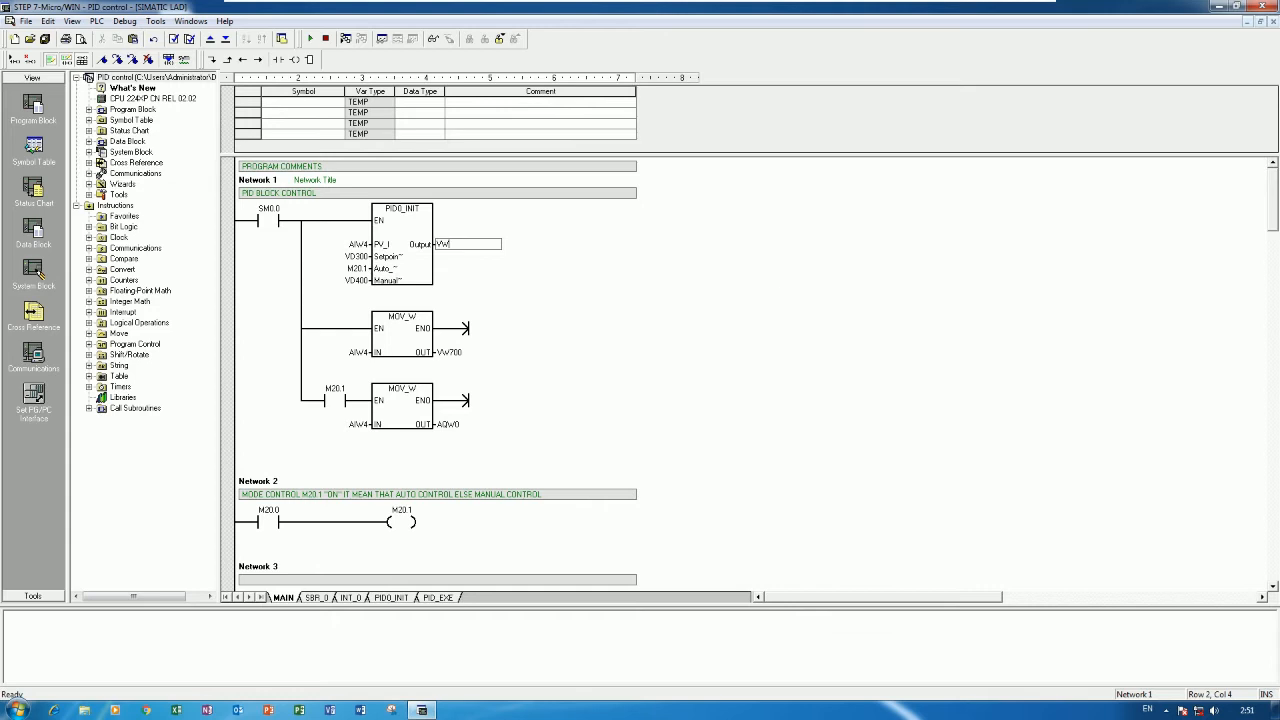
type("800")
key("Return")
Step: Copy the PID block's output address VW800 into the IN of the second MOV_W box
double_click(451, 248)
key("ctrl+c")
double_click(356, 425)
key("ctrl+v")
key("Return")
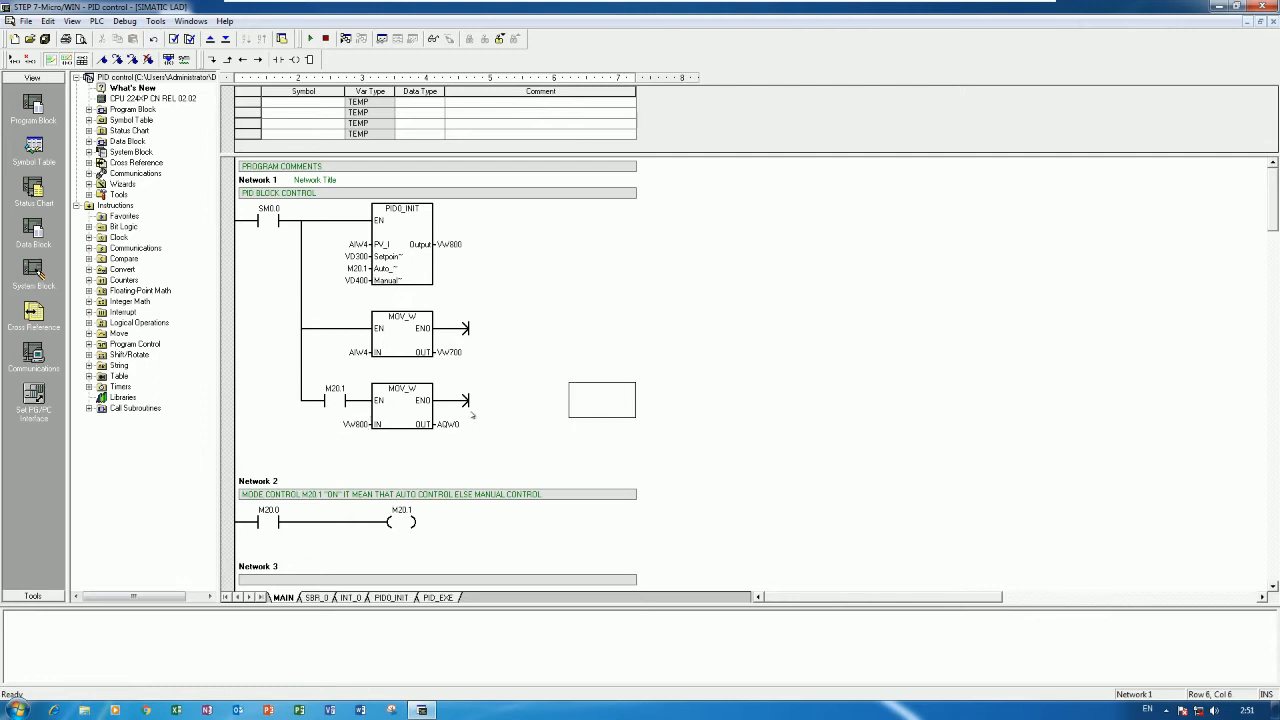
Step: Insert a normally closed contact addressed M20.1 on a new row beneath the second MOV_W rung
left_click(393, 462)
left_click(341, 445)
left_click(343, 462)
left_click(279, 59)
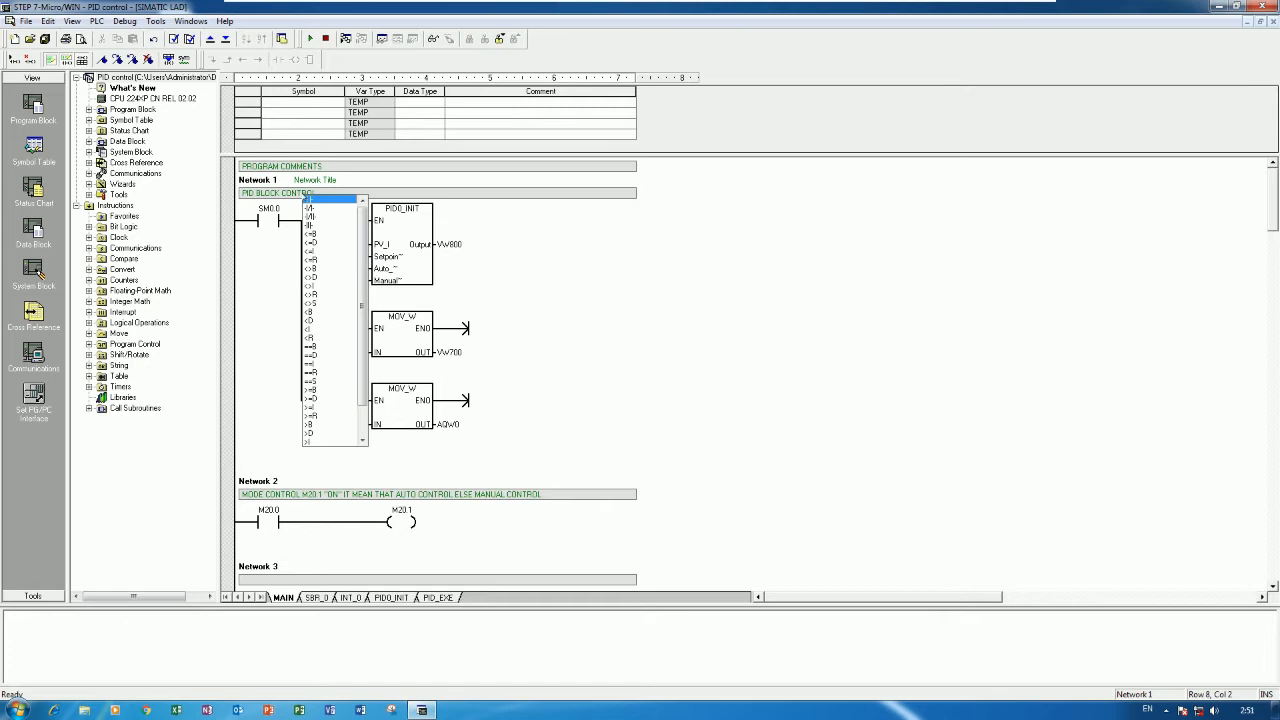
left_click(310, 207)
double_click(341, 386)
key("ctrl+c")
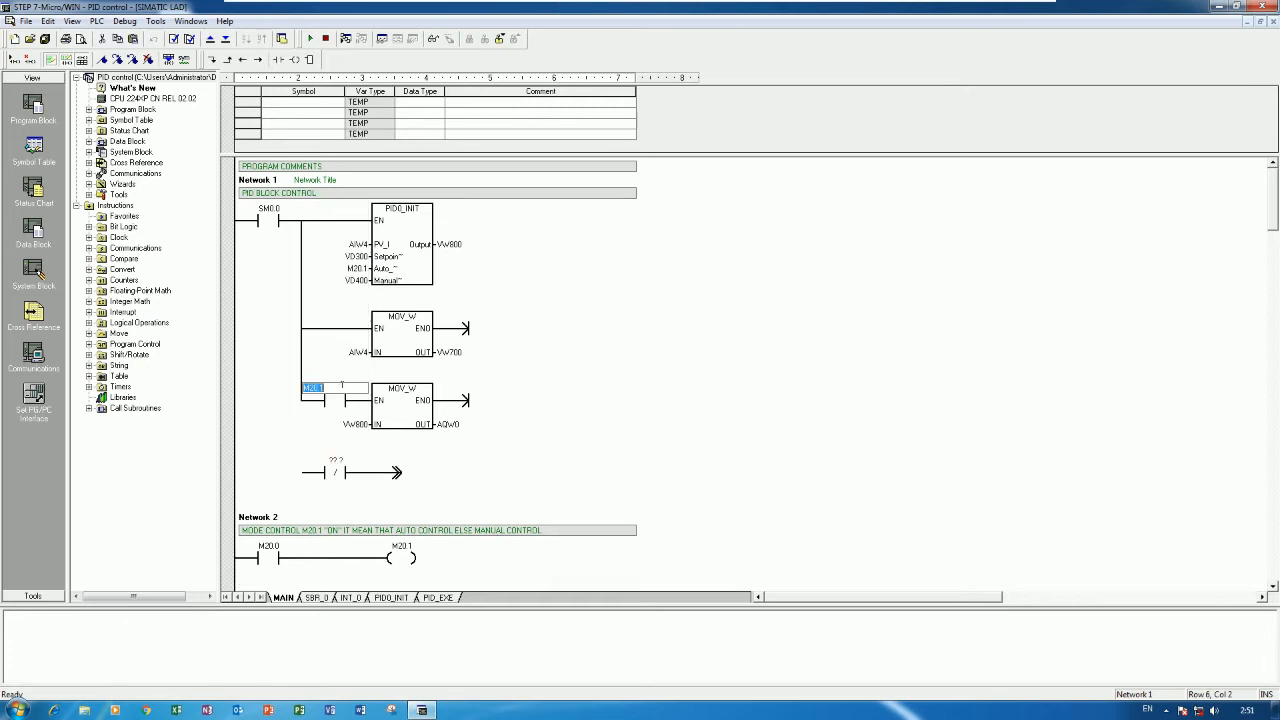
left_click(342, 460)
key("ctrl+v")
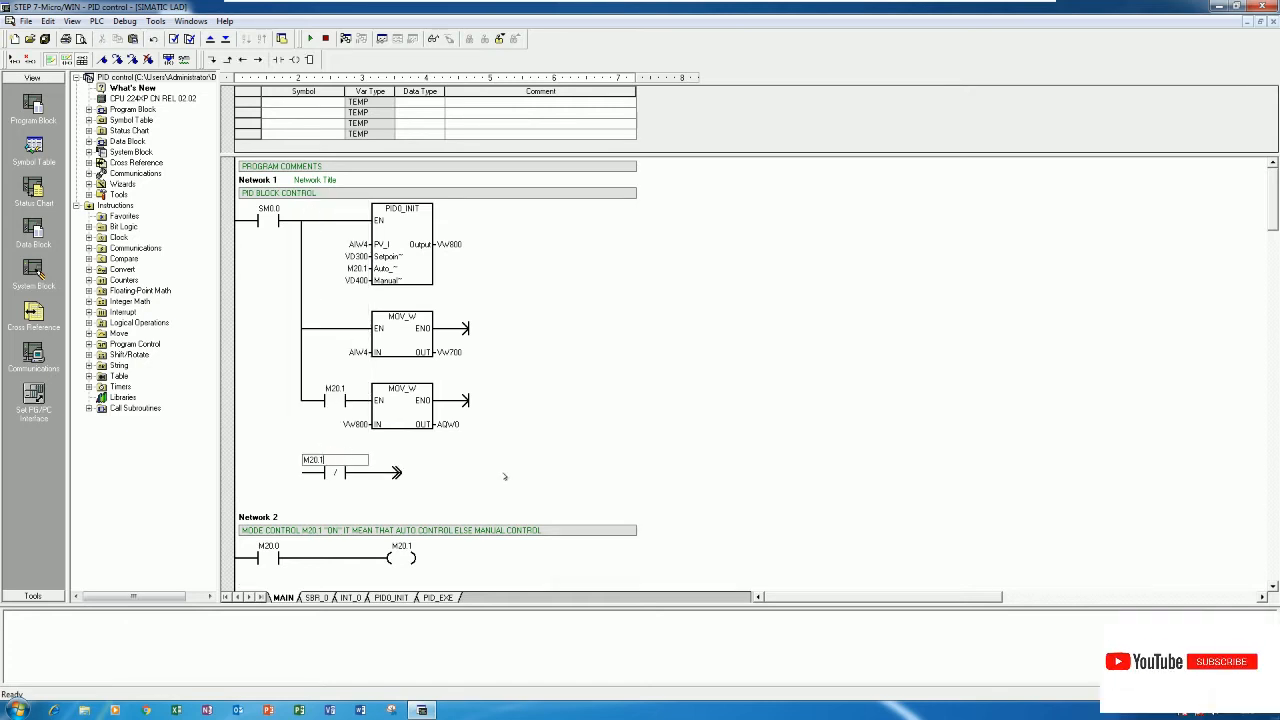
key("Return")
Step: Wire the normally closed M20.1 contact to the SM0.0 branch line
key("Left")
key("Left")
key("ctrl+Up")
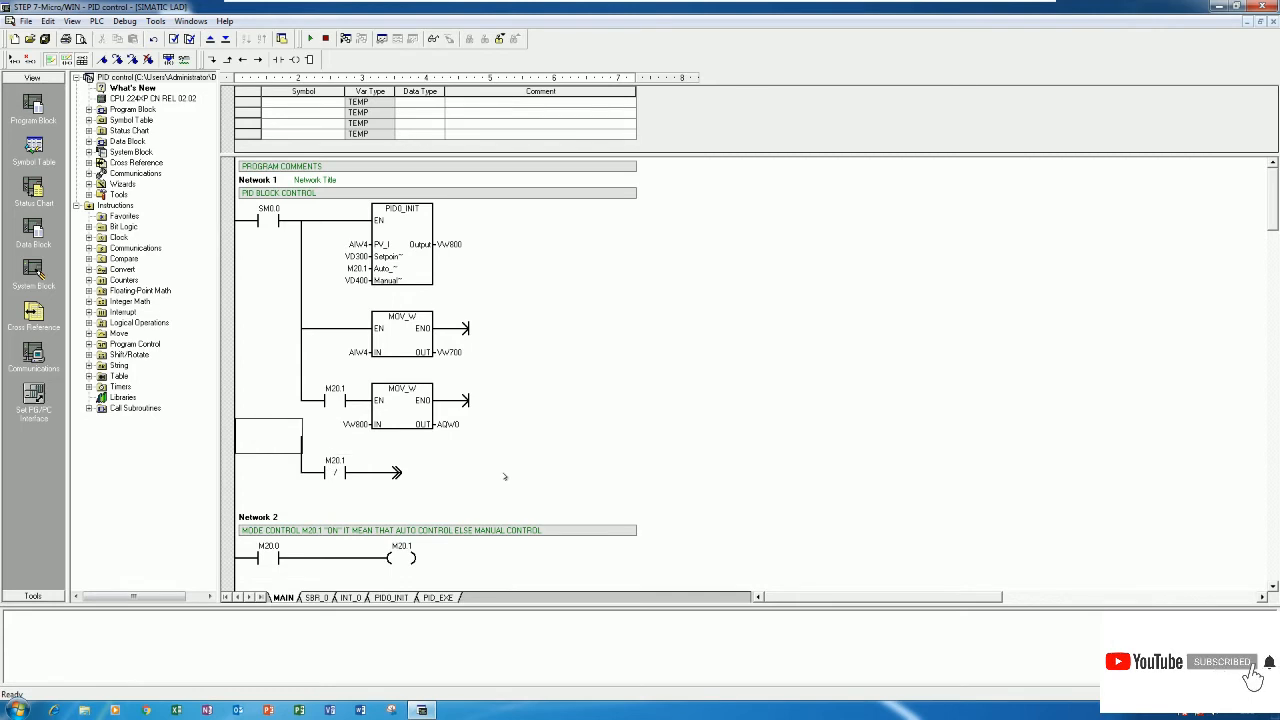
Step: Duplicate the second MOV_W box after the normally closed M20.1 contact and set the copy's IN to VW900
left_click(410, 421)
key("Down")
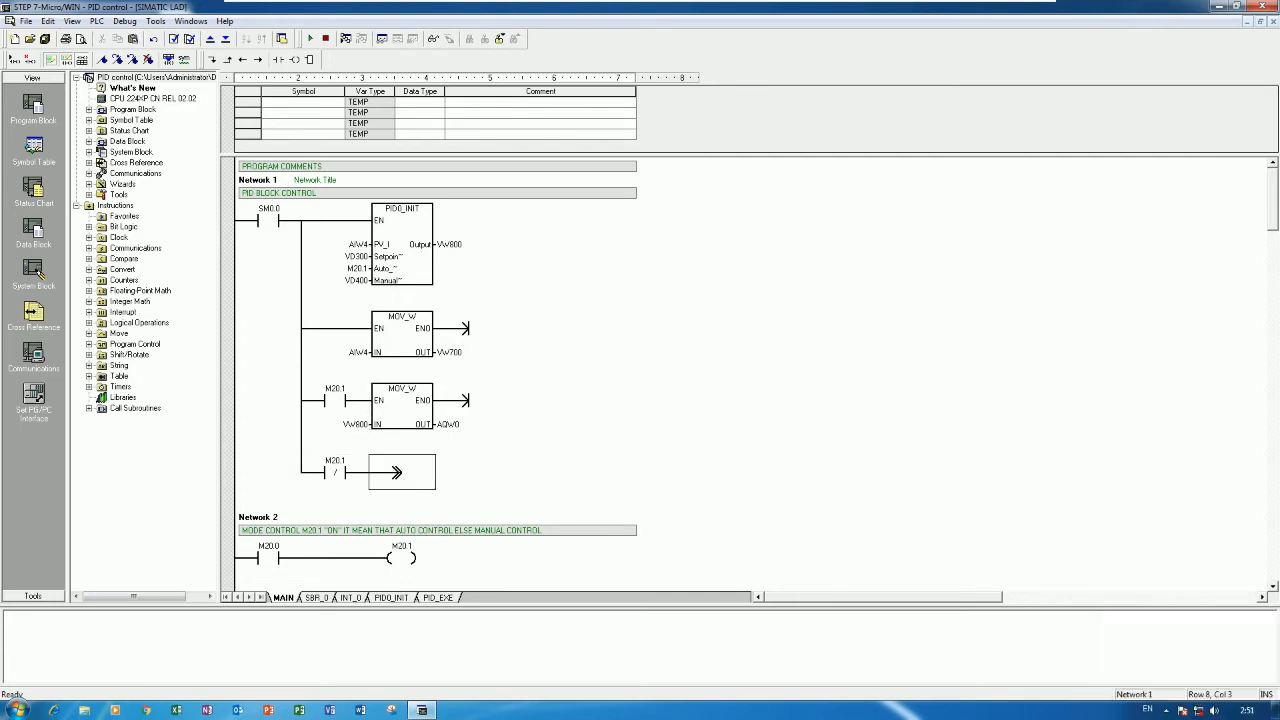
key("ctrl+v")
left_click(334, 495)
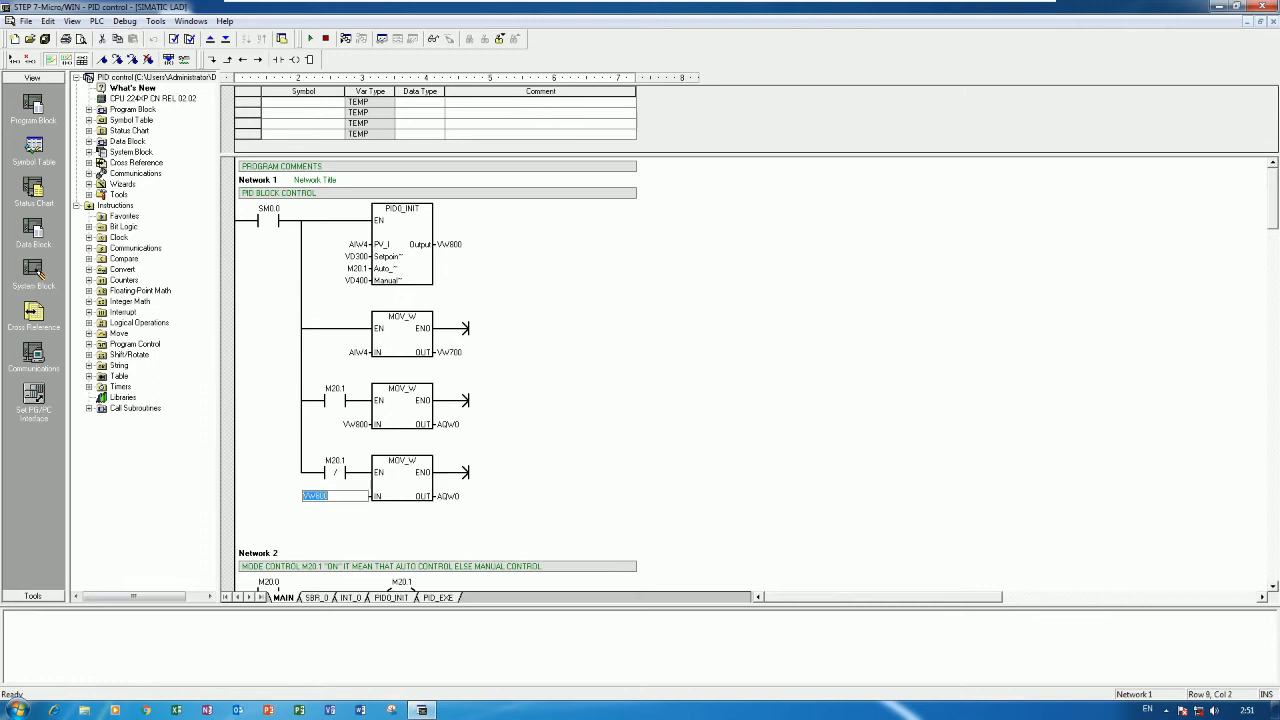
left_click(320, 495)
type("9")
key("Return")
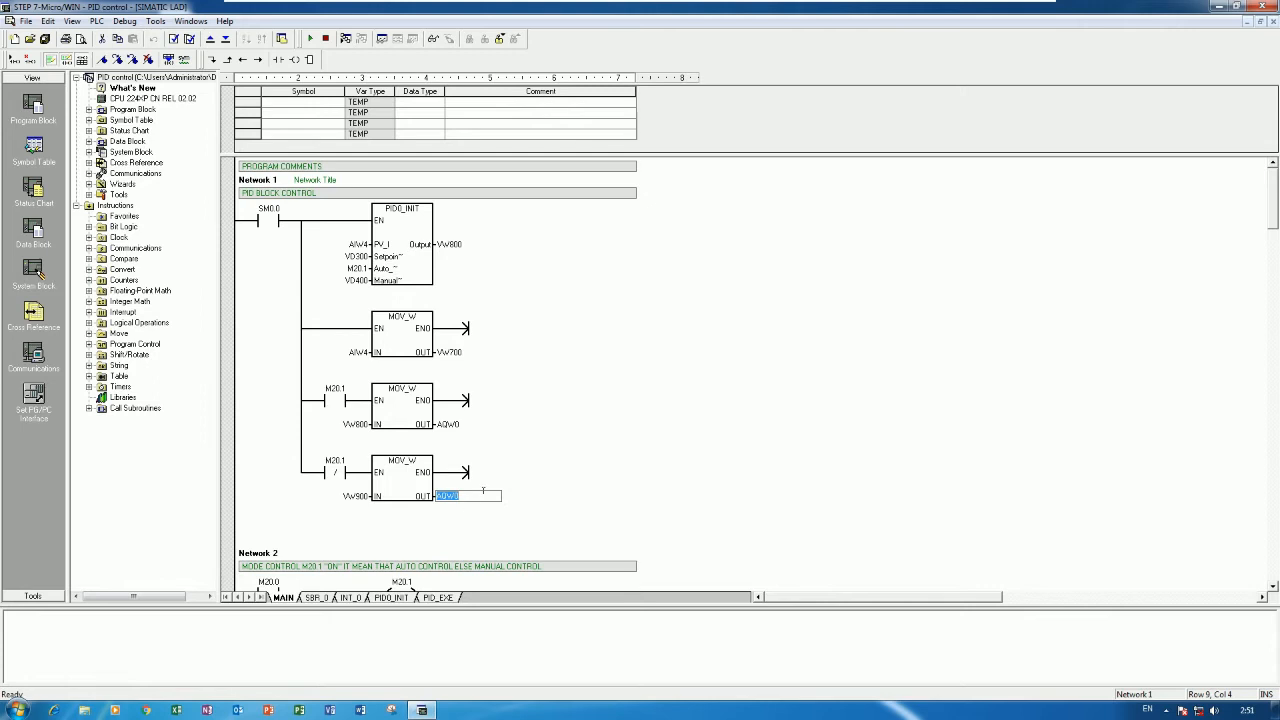
left_click(534, 445)
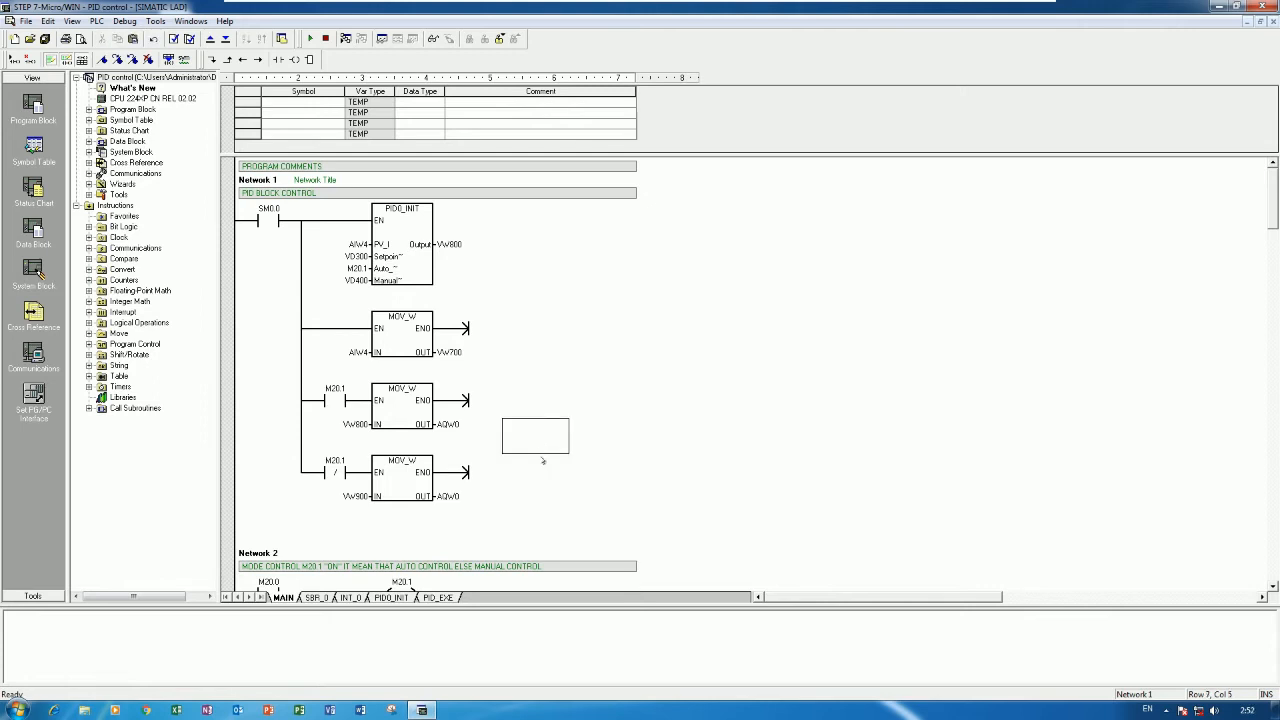
Step: Add a copy of the MOV_W box in series after the one on the normally open M20.1 rung, keeping VW800 as its IN
left_click(528, 403)
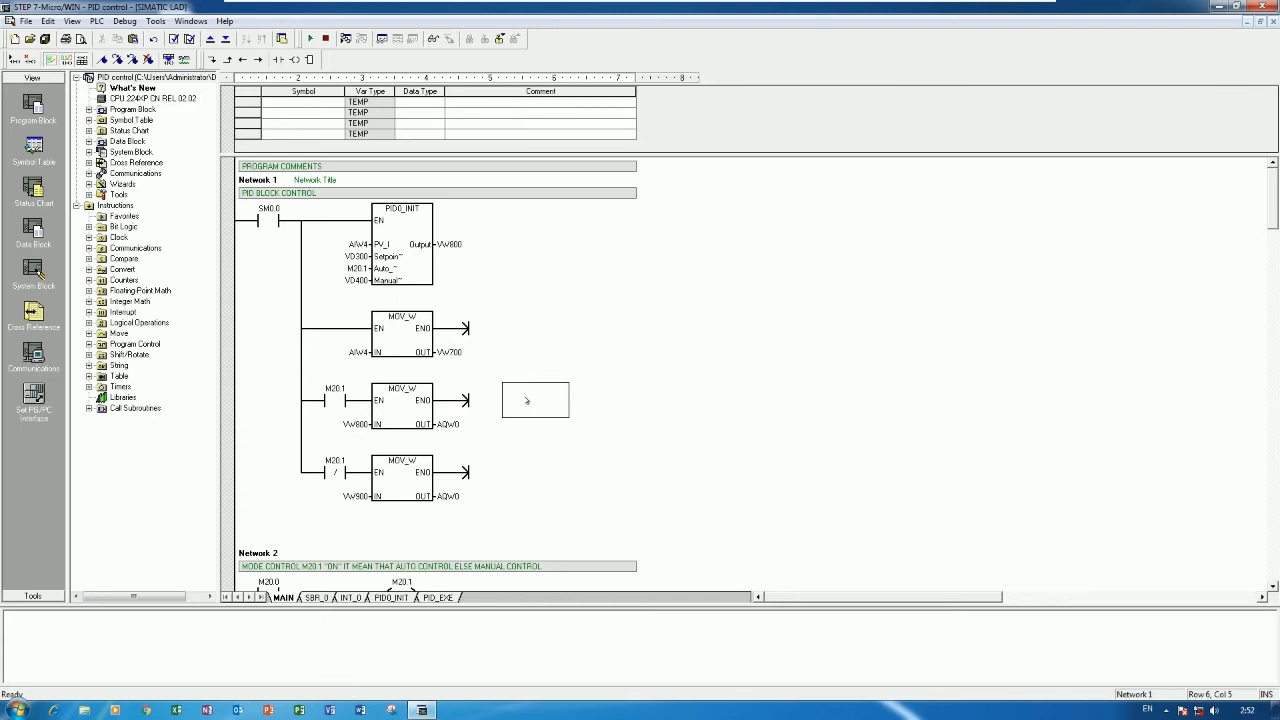
key("Left")
key("Left")
left_click(528, 403)
key("ctrl+v")
left_click(549, 426)
left_click(556, 465)
left_click(548, 428)
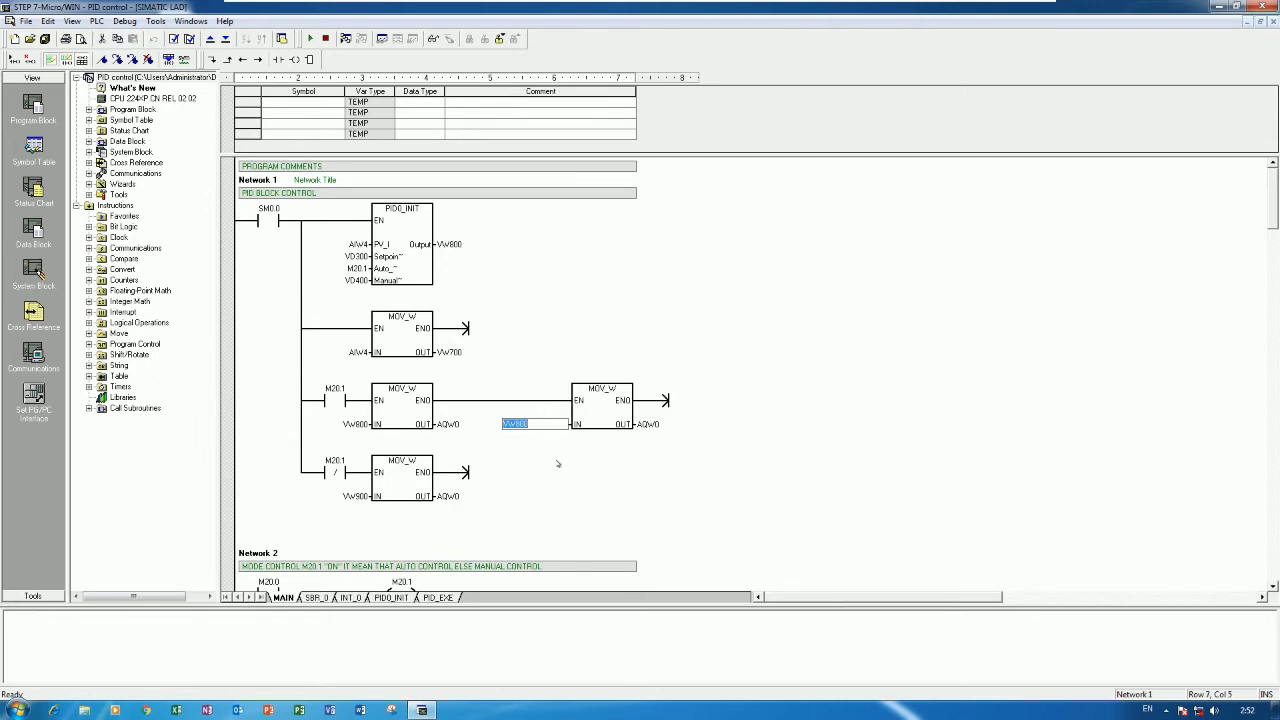
left_click(580, 465)
Step: Set the OUT of the series MOV_W box on the normally open M20.1 rung to VW1000
left_click(648, 424)
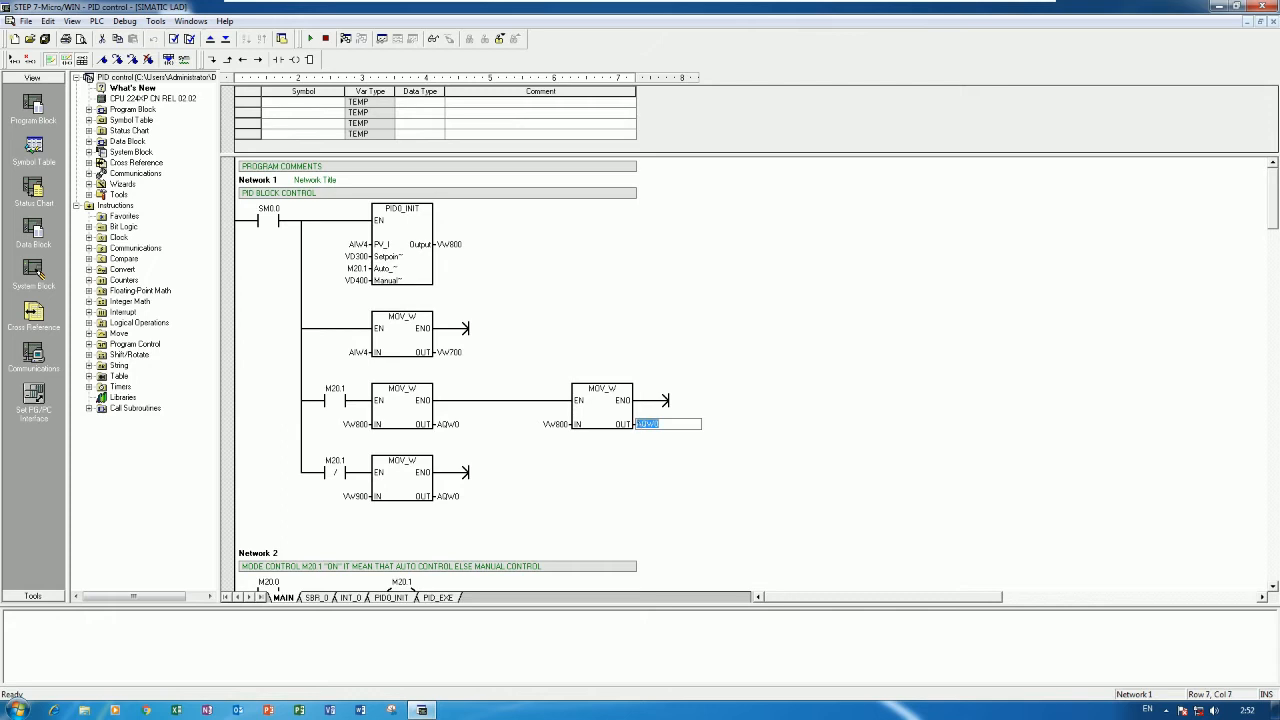
left_click(640, 424)
key("BackSpace")
key("BackSpace")
key("BackSpace")
type("VW1000")
key("Return")
Step: Duplicate the VW1000 MOV_W box at the end of the normally closed M20.1 rung and set the copy's IN to VW900
left_click(598, 423)
left_click(583, 477)
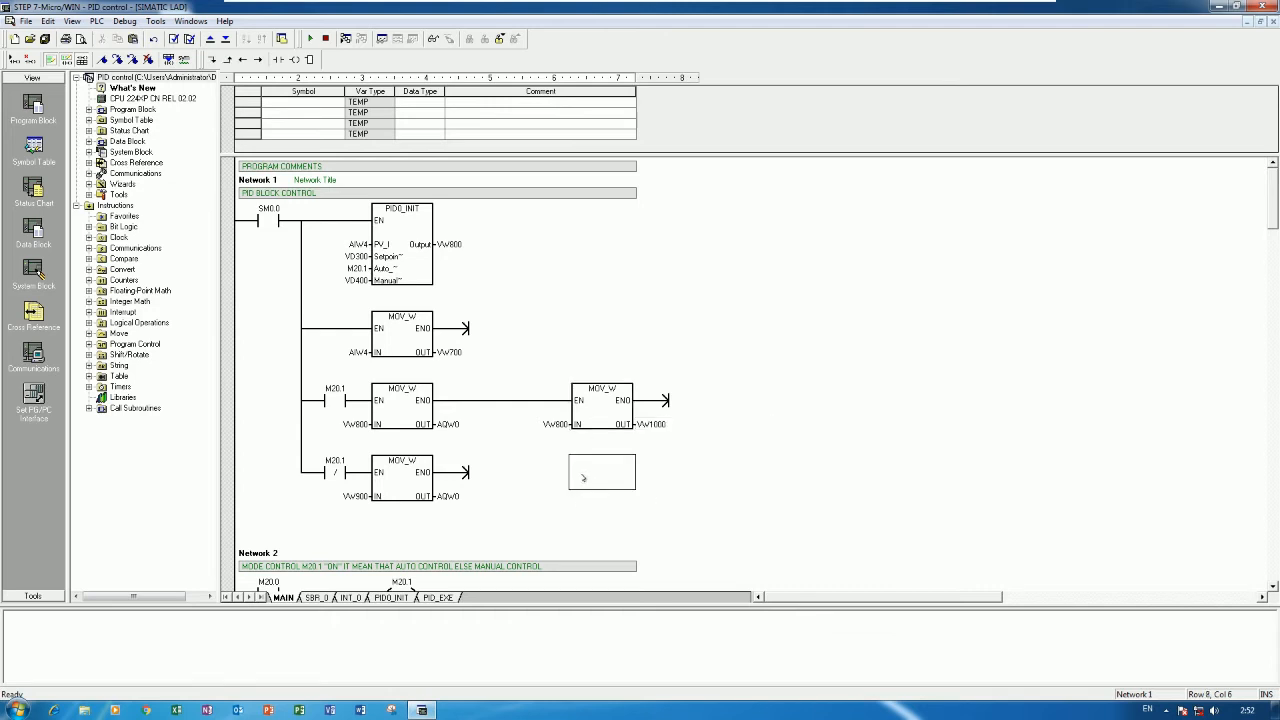
key("ctrl+v")
left_click(358, 498)
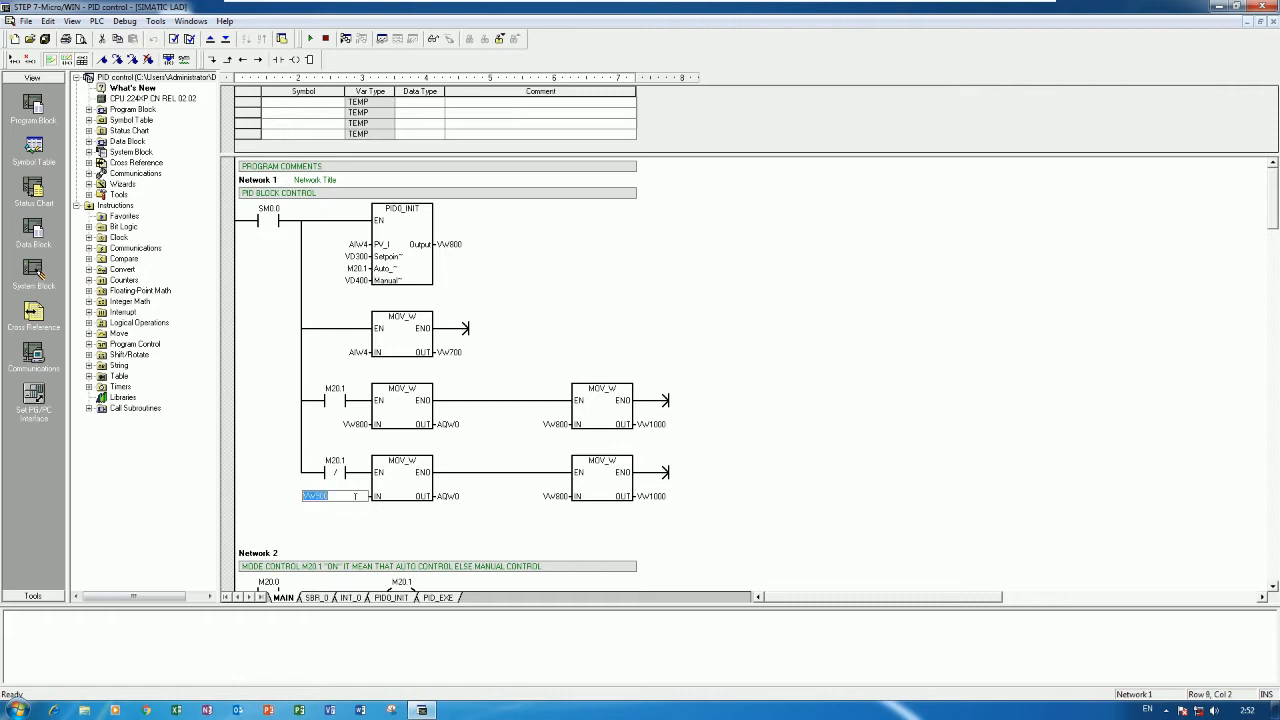
left_click(515, 496)
type("VW900")
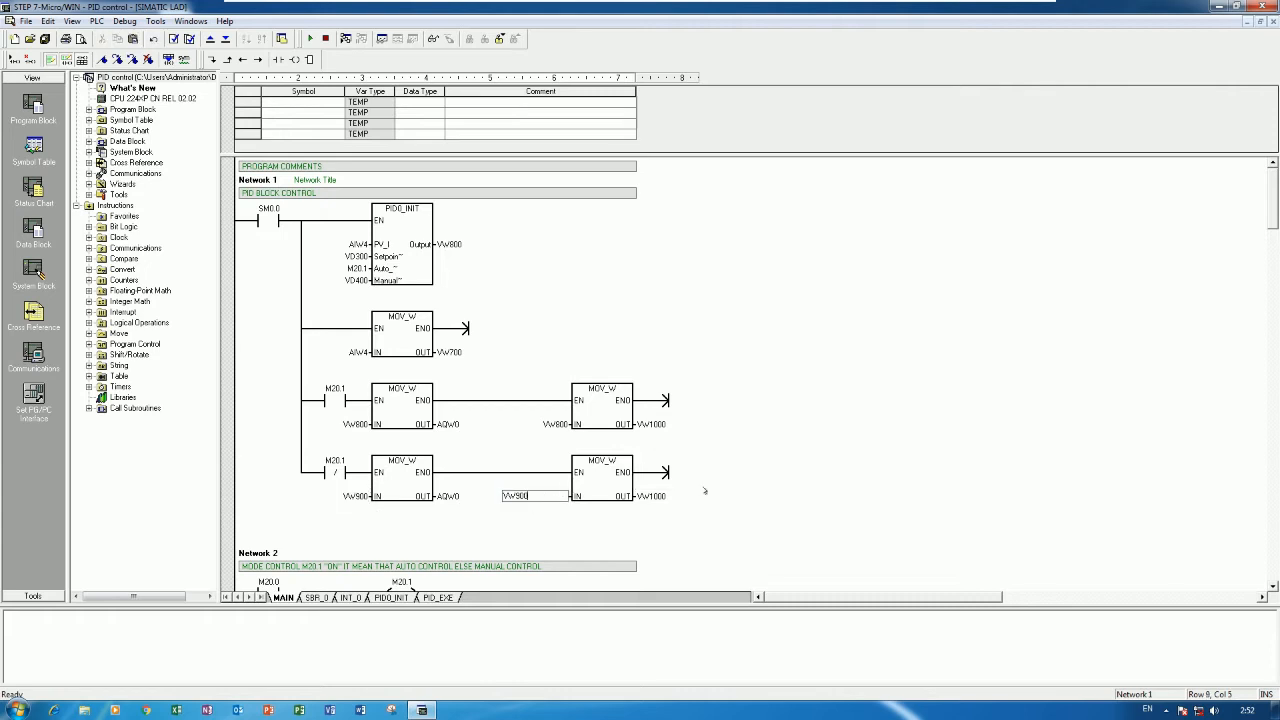
key("Return")
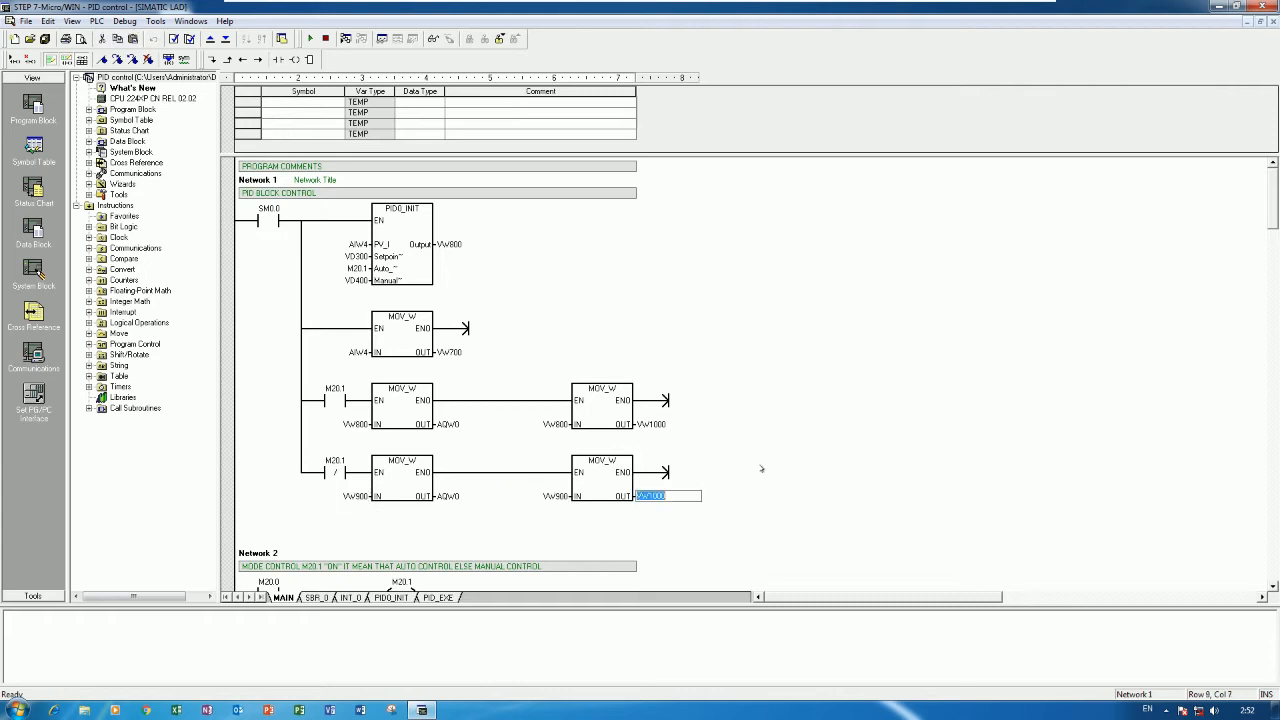
left_click(720, 479)
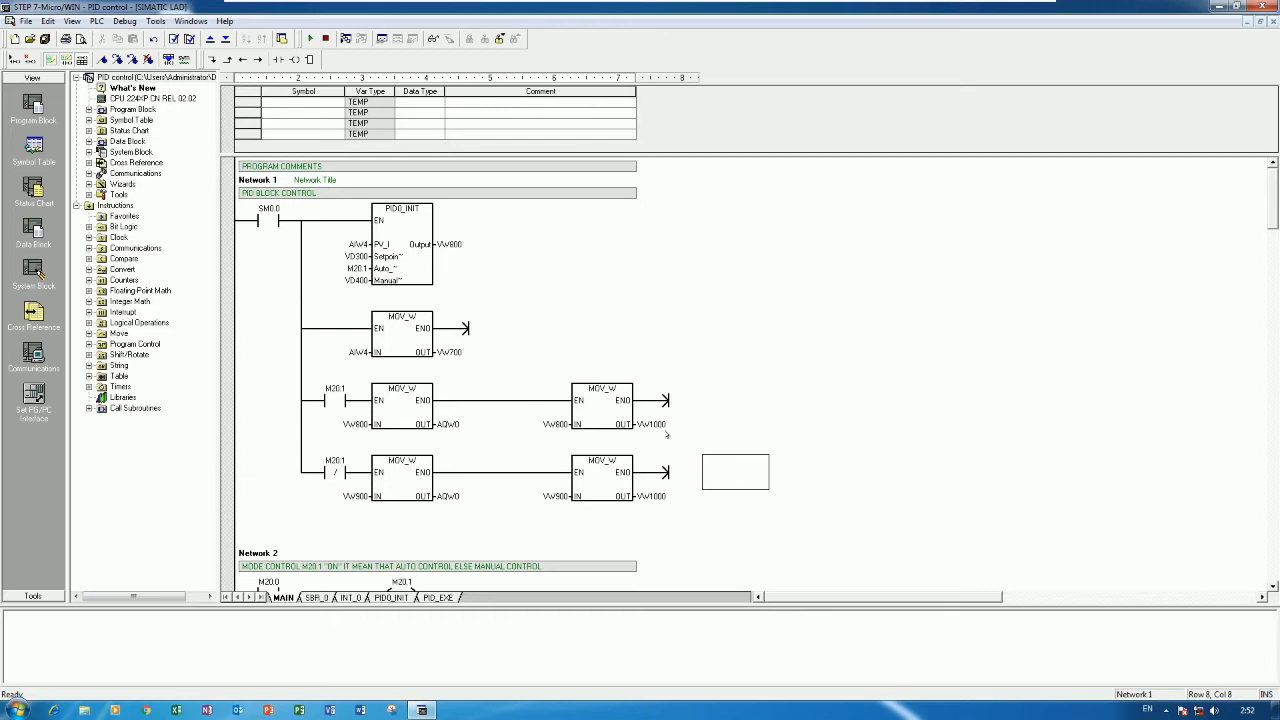
Step: Compile the entire project
left_click(764, 413)
left_click(752, 449)
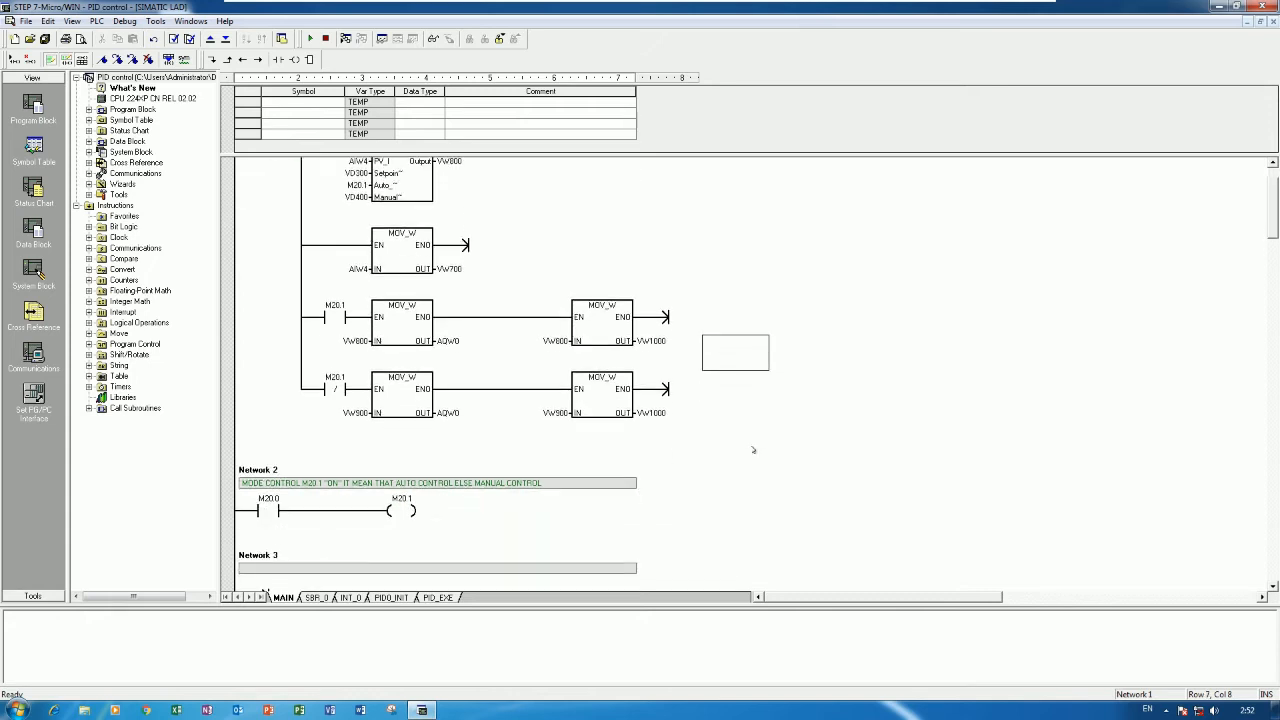
left_click(189, 39)
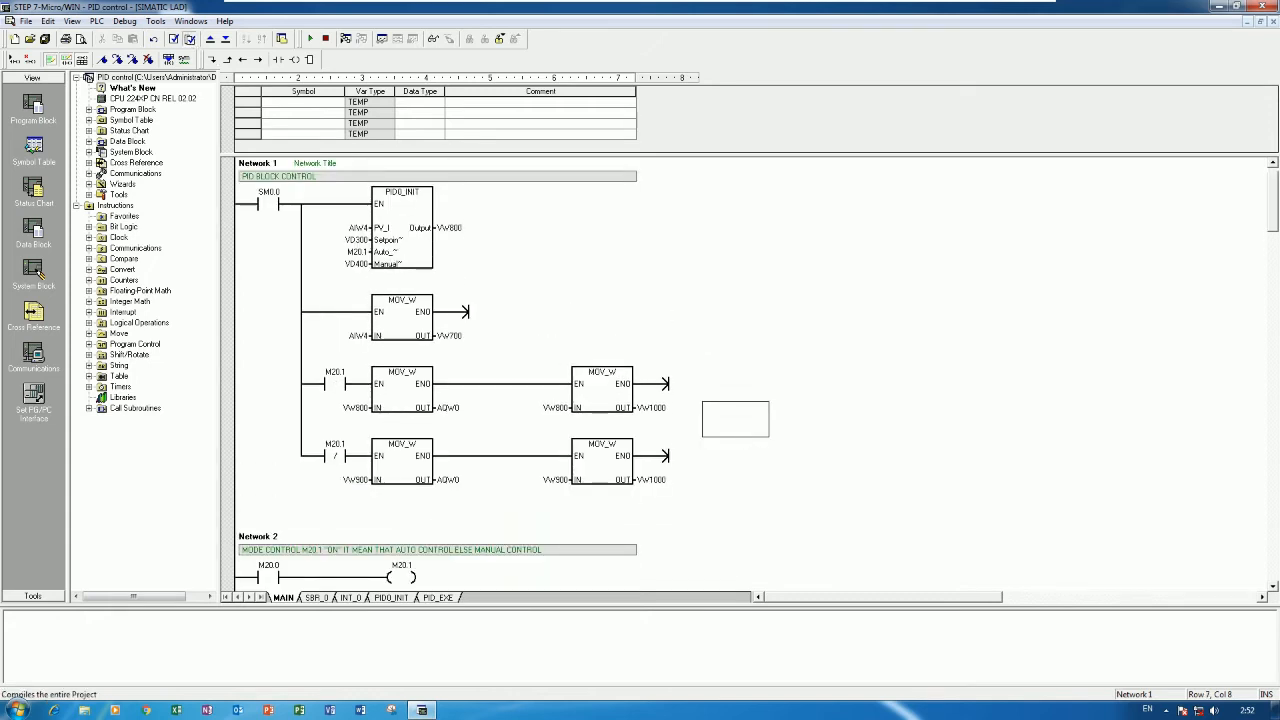
left_click(801, 373)
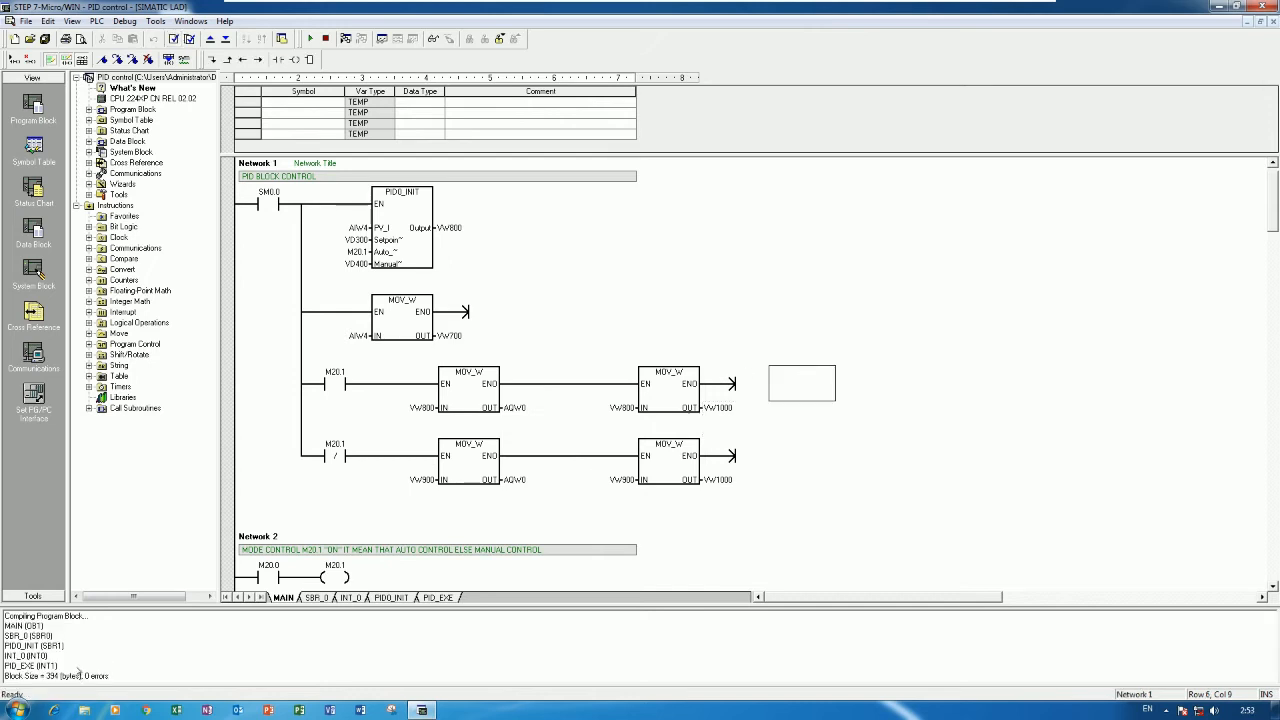
left_click(189, 38)
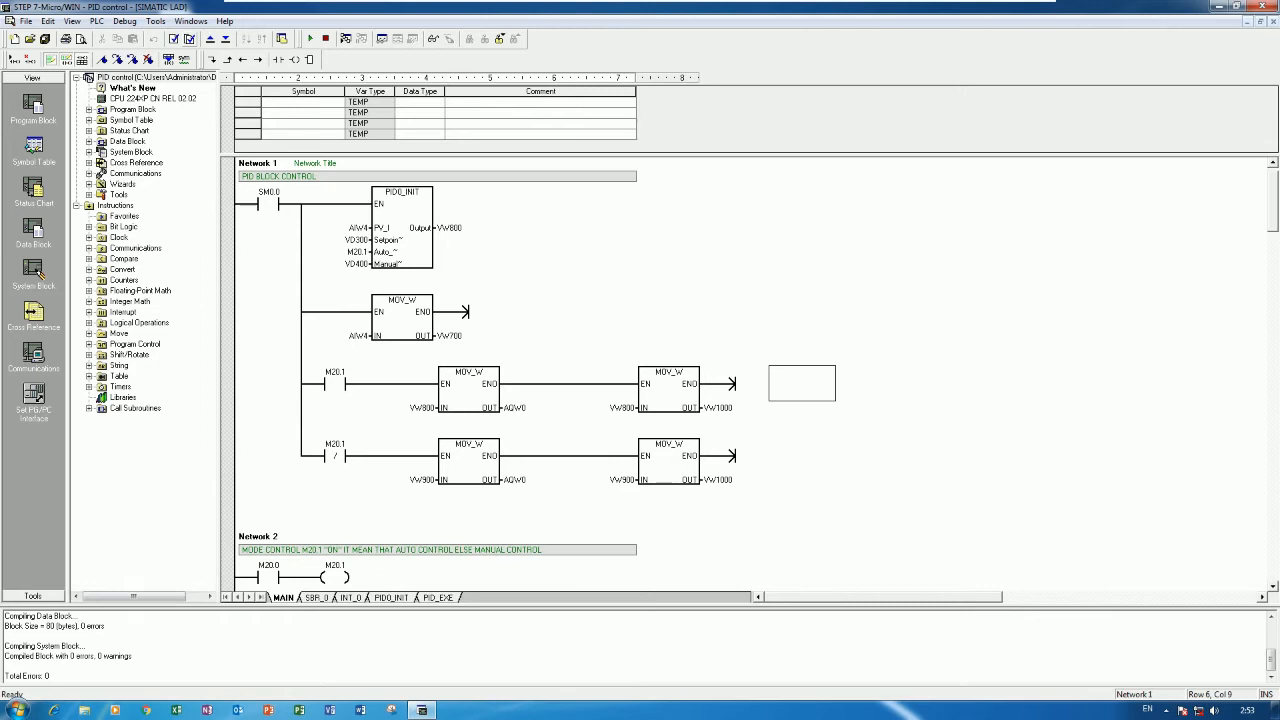
left_click(812, 467)
scroll(812, 467, "up", 1)
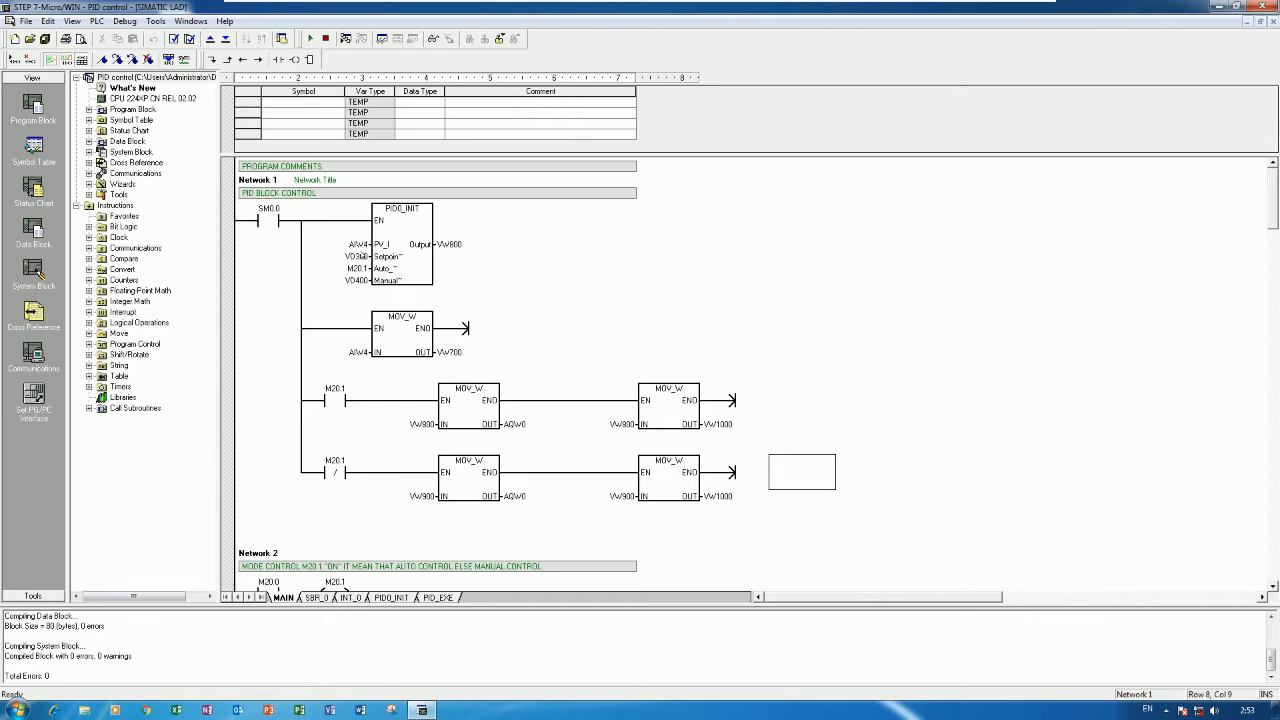
double_click(425, 498)
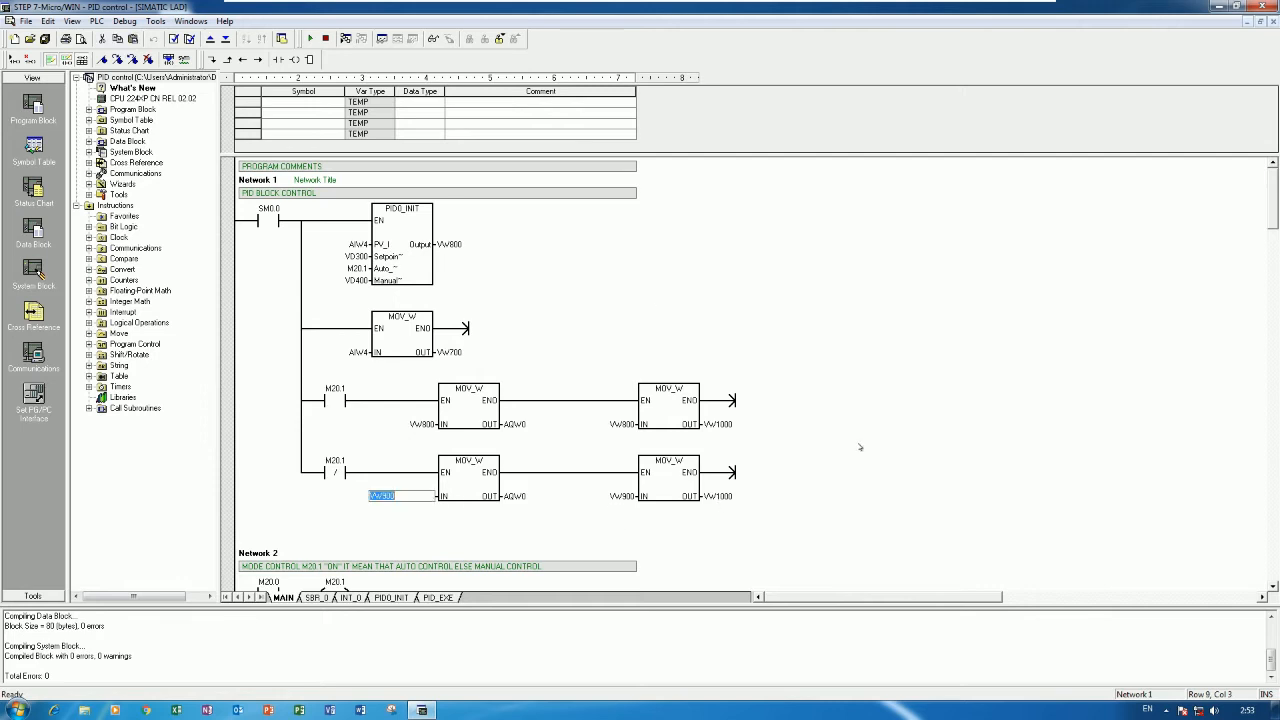
left_click(849, 414)
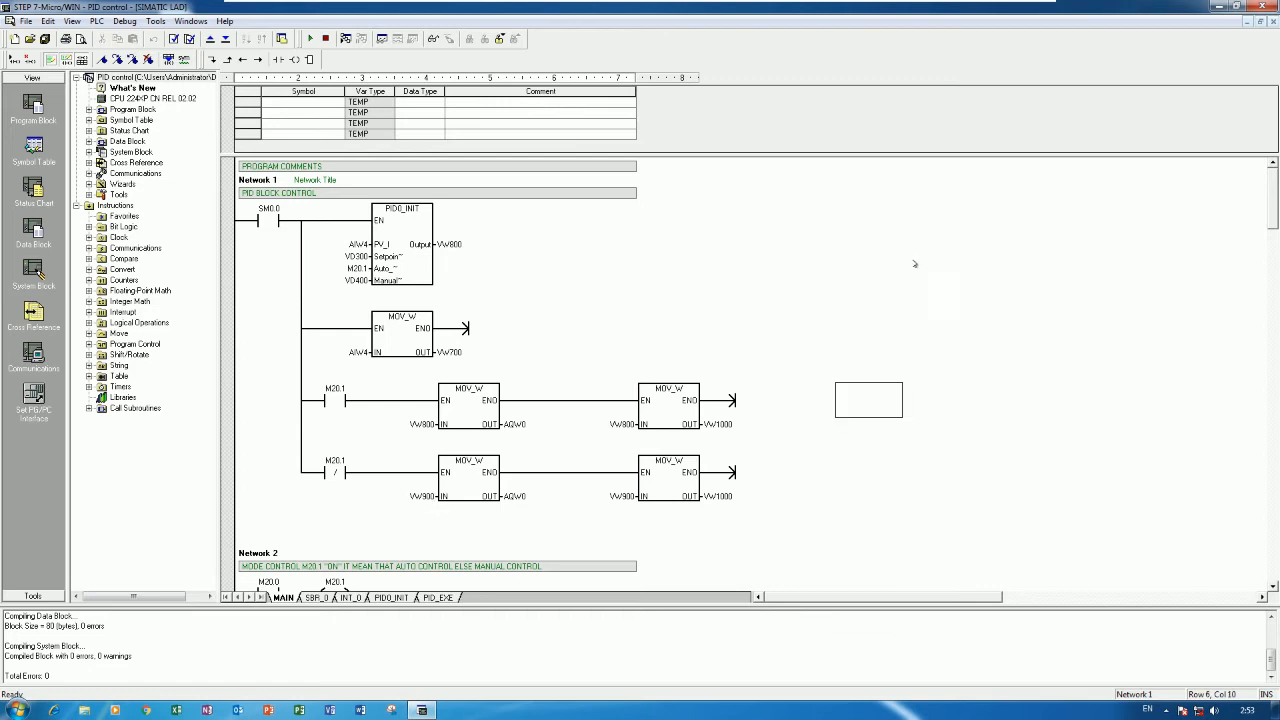
Step: Switch to SIMATIC WinCC flexible 2008 and create an empty project
left_click(1216, 6)
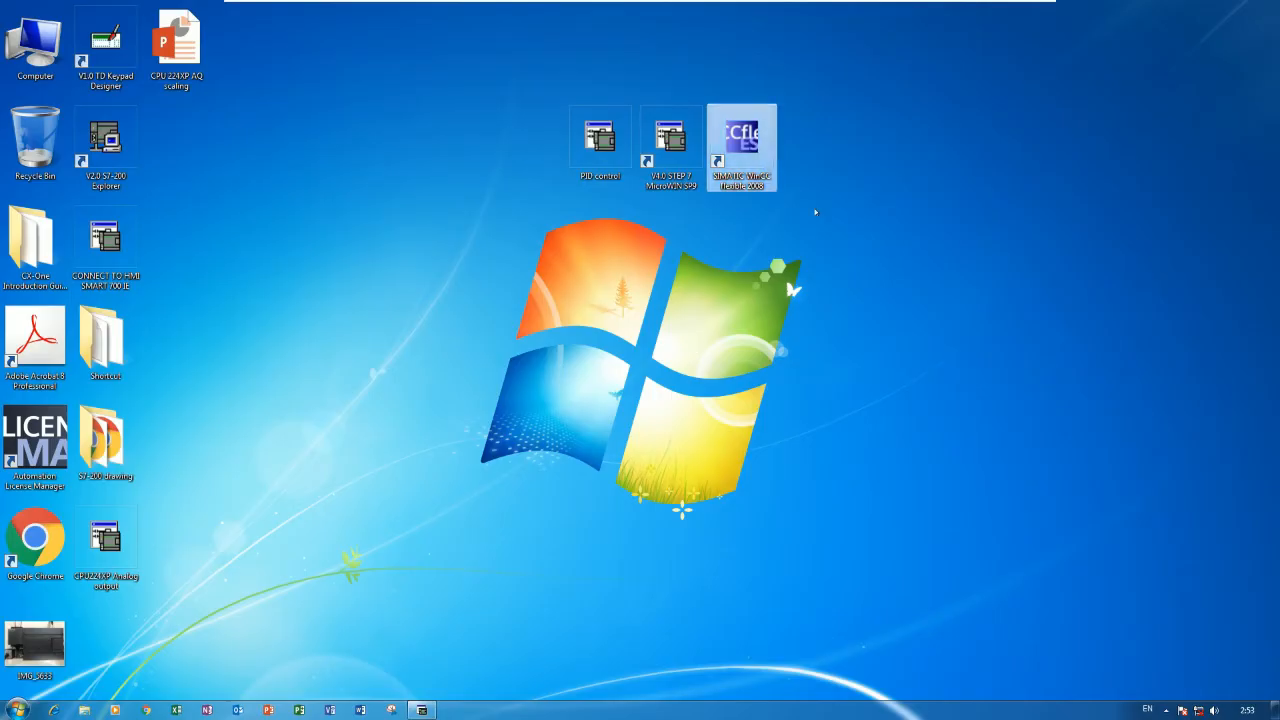
double_click(745, 142)
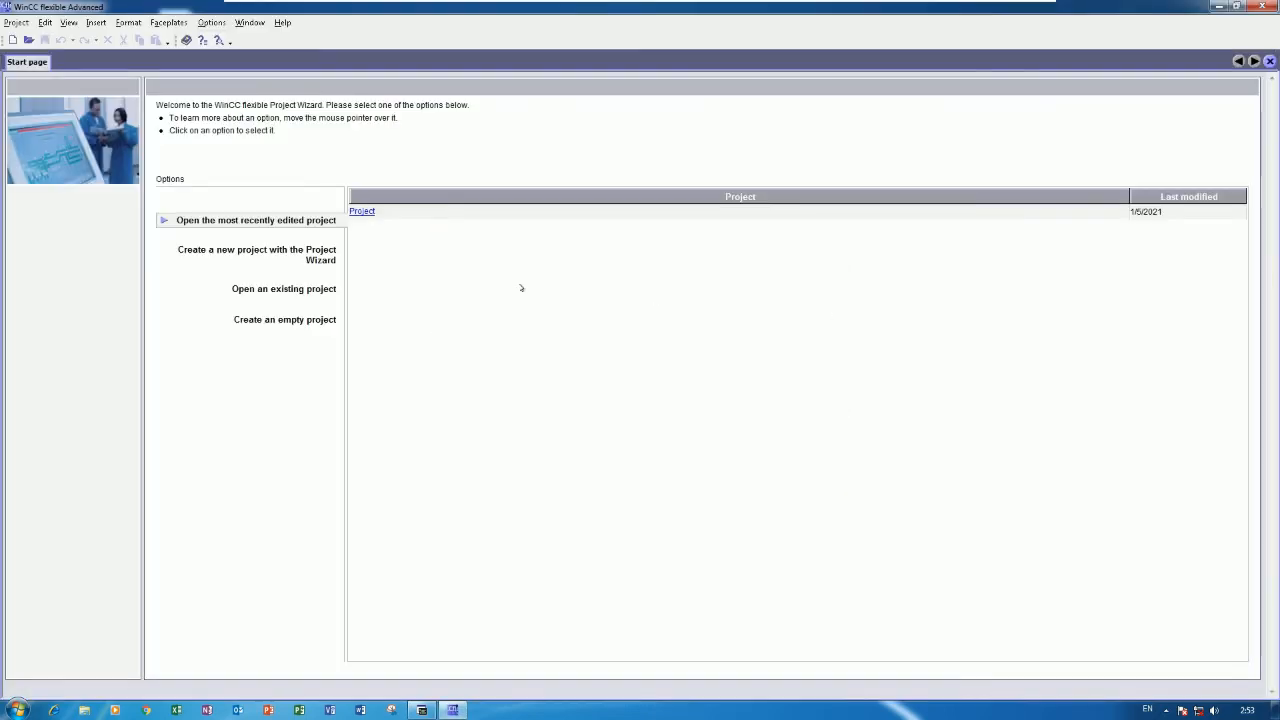
mouse_move(296, 319)
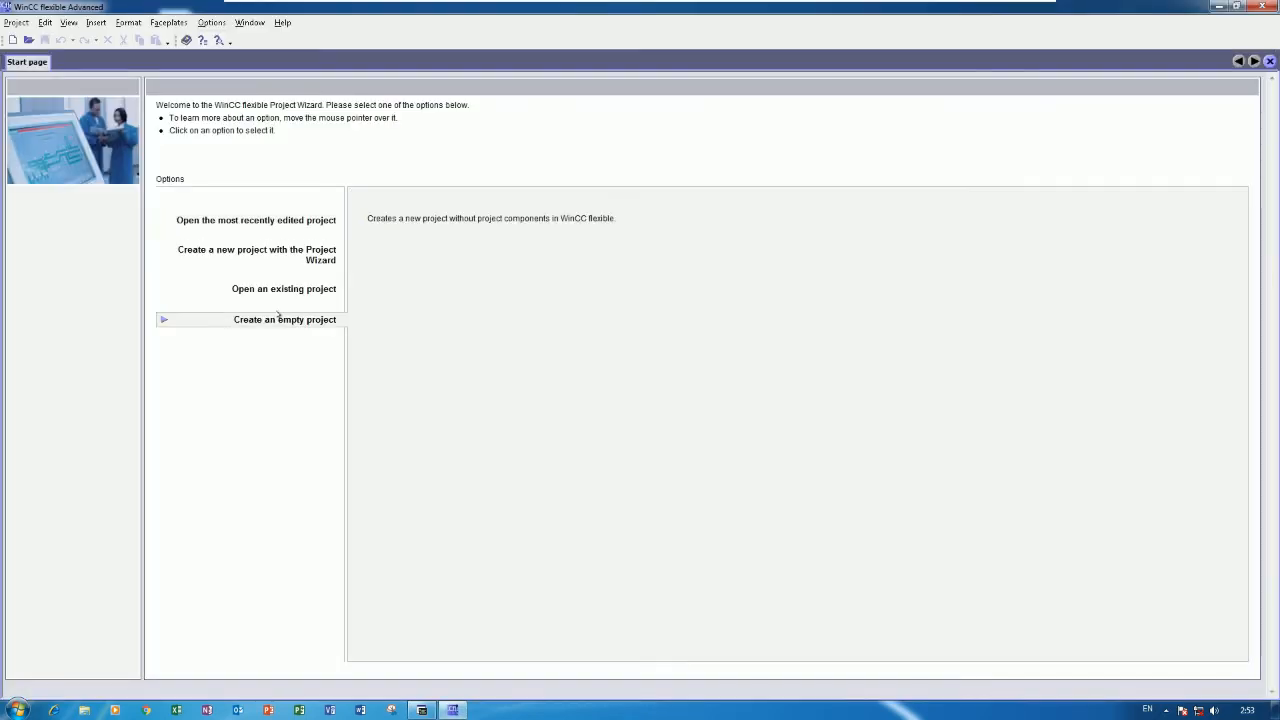
left_click(280, 319)
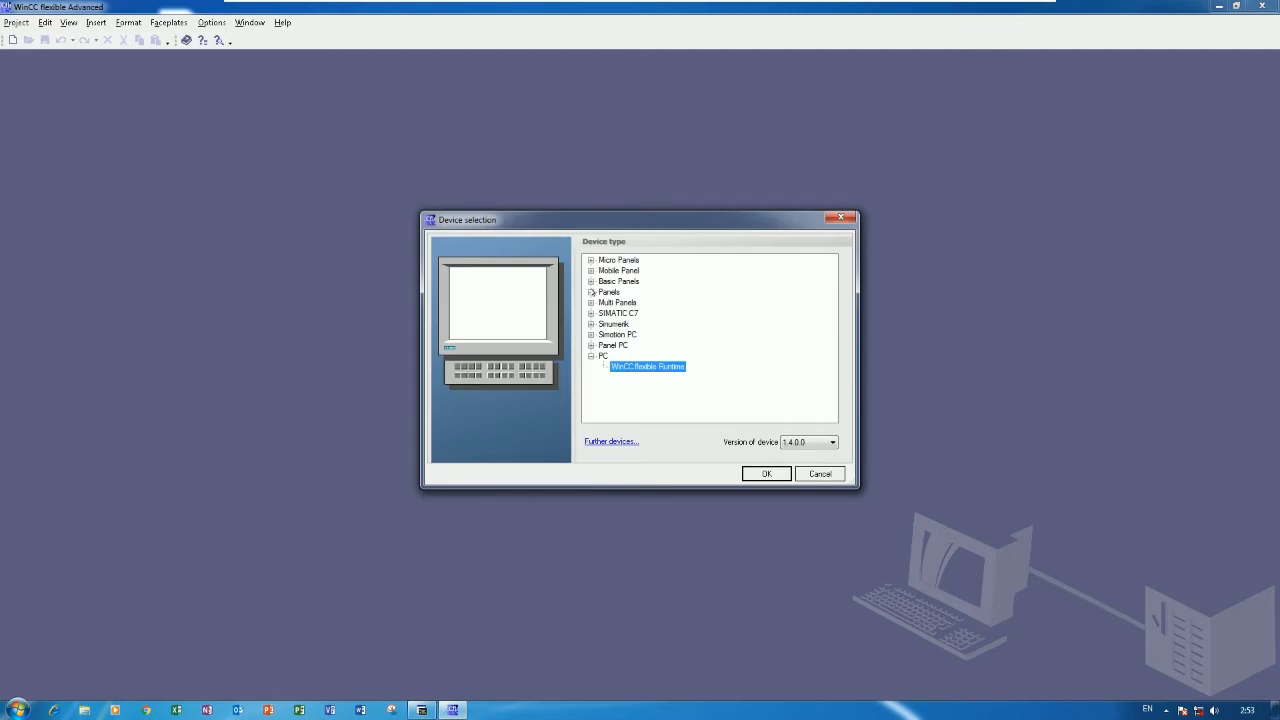
Step: Choose the TP 170B 6" color panel from the 170 series as the project's device
left_click(592, 292)
left_click(602, 313)
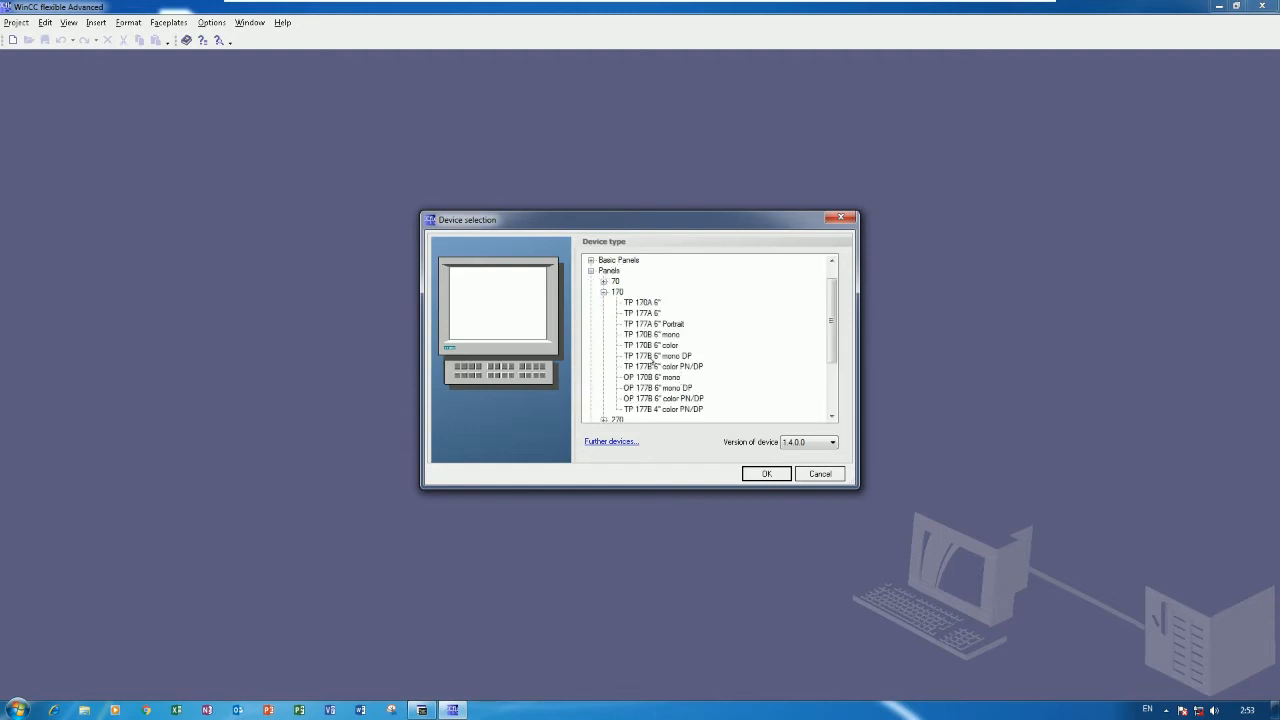
left_click(652, 357)
left_click(644, 367)
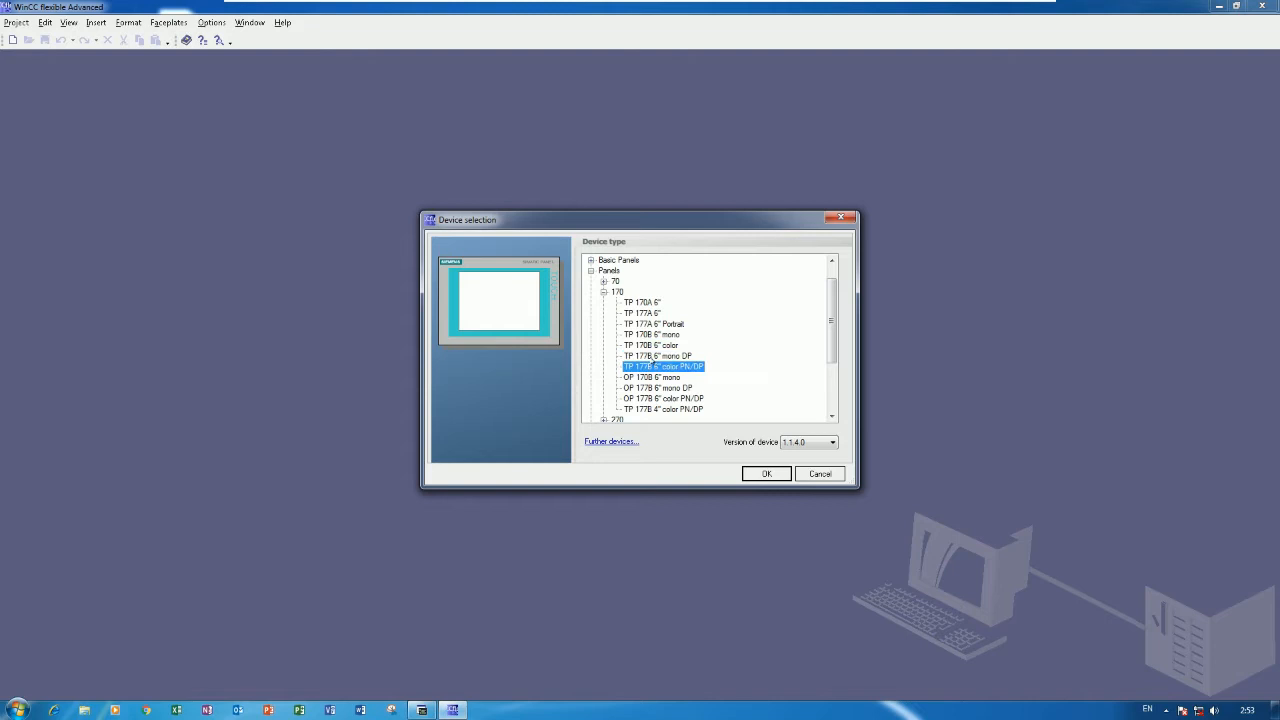
left_click(651, 357)
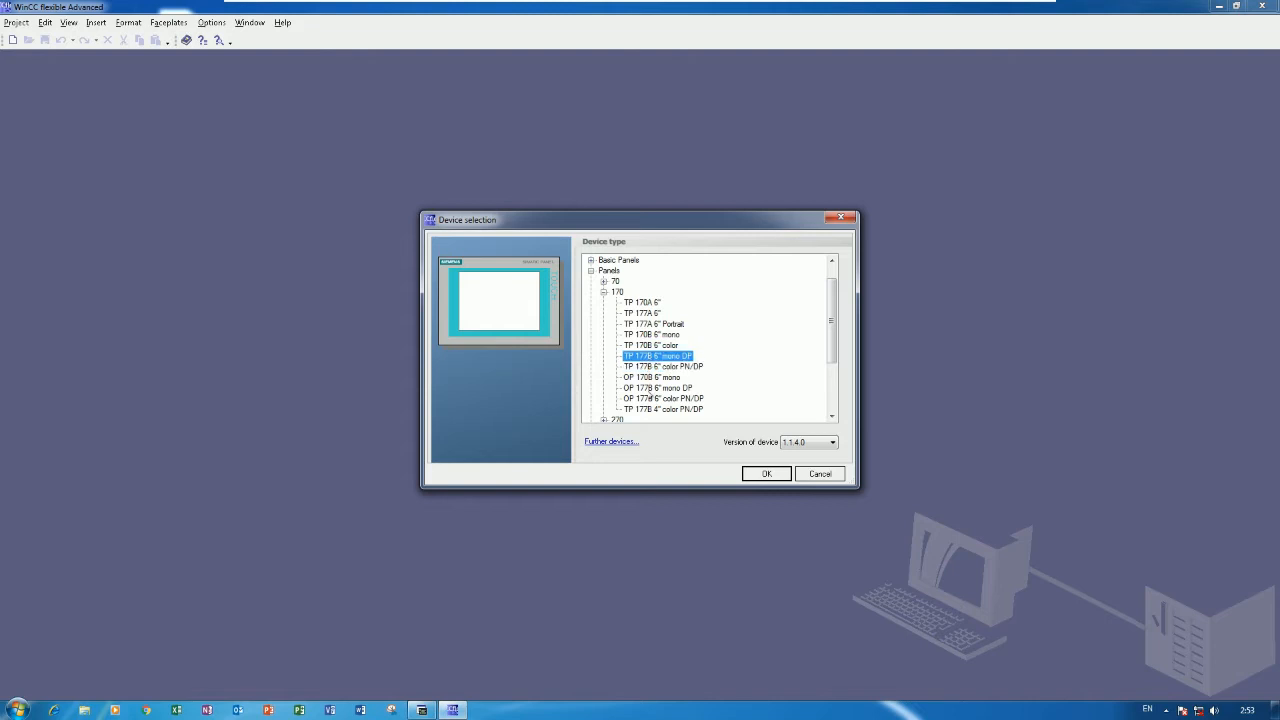
left_click(652, 388)
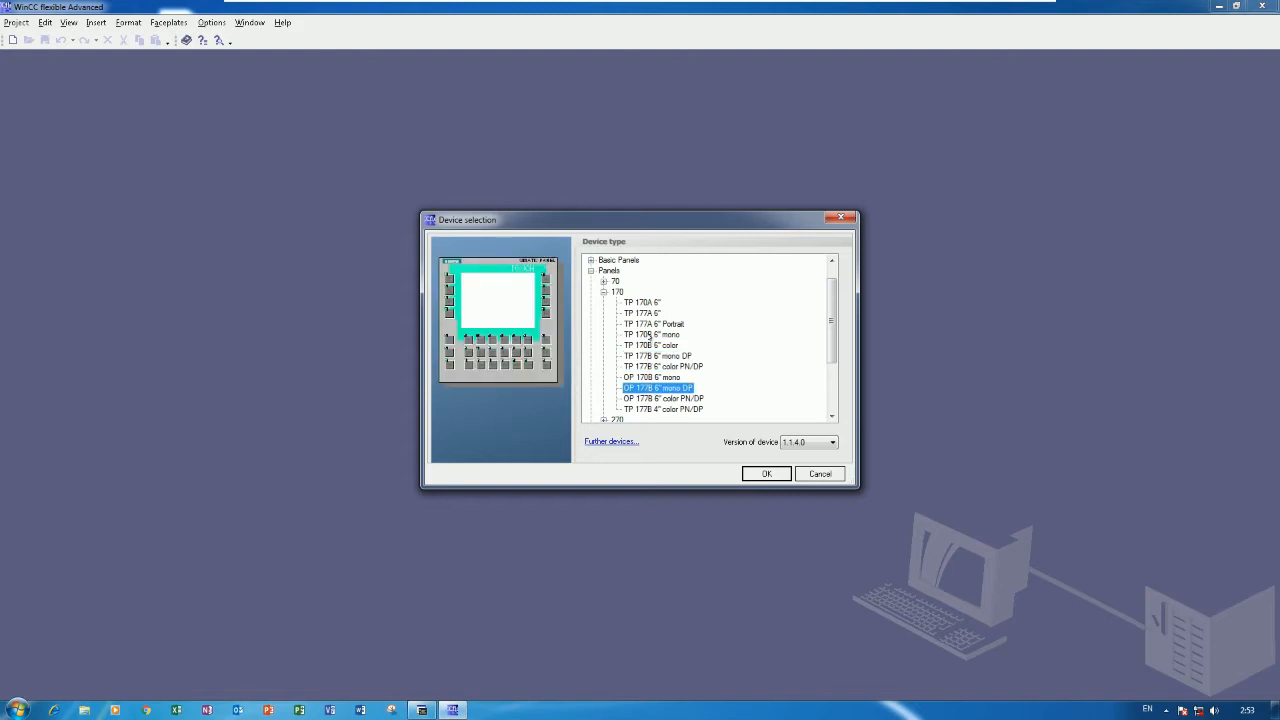
left_click(650, 334)
left_click(666, 345)
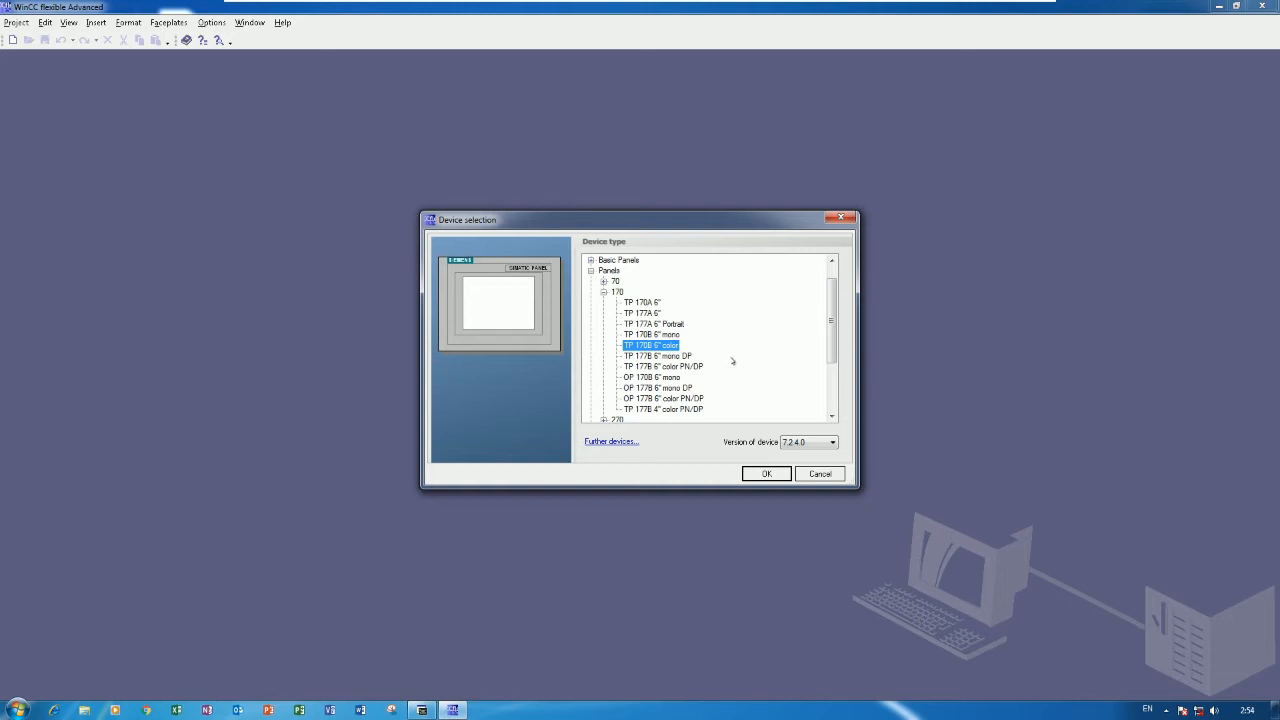
left_click(756, 474)
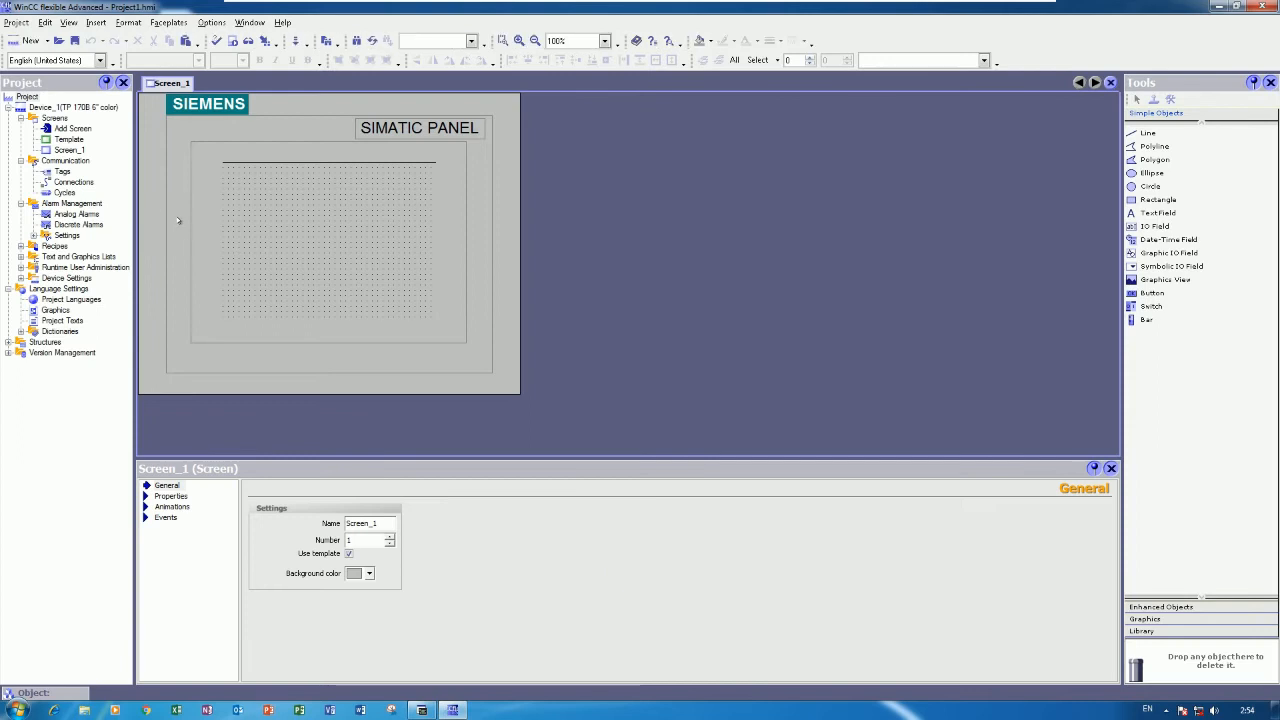
Step: Add a connection named HMI1 to the project and set its communication driver to SIMATIC S7 200
double_click(73, 183)
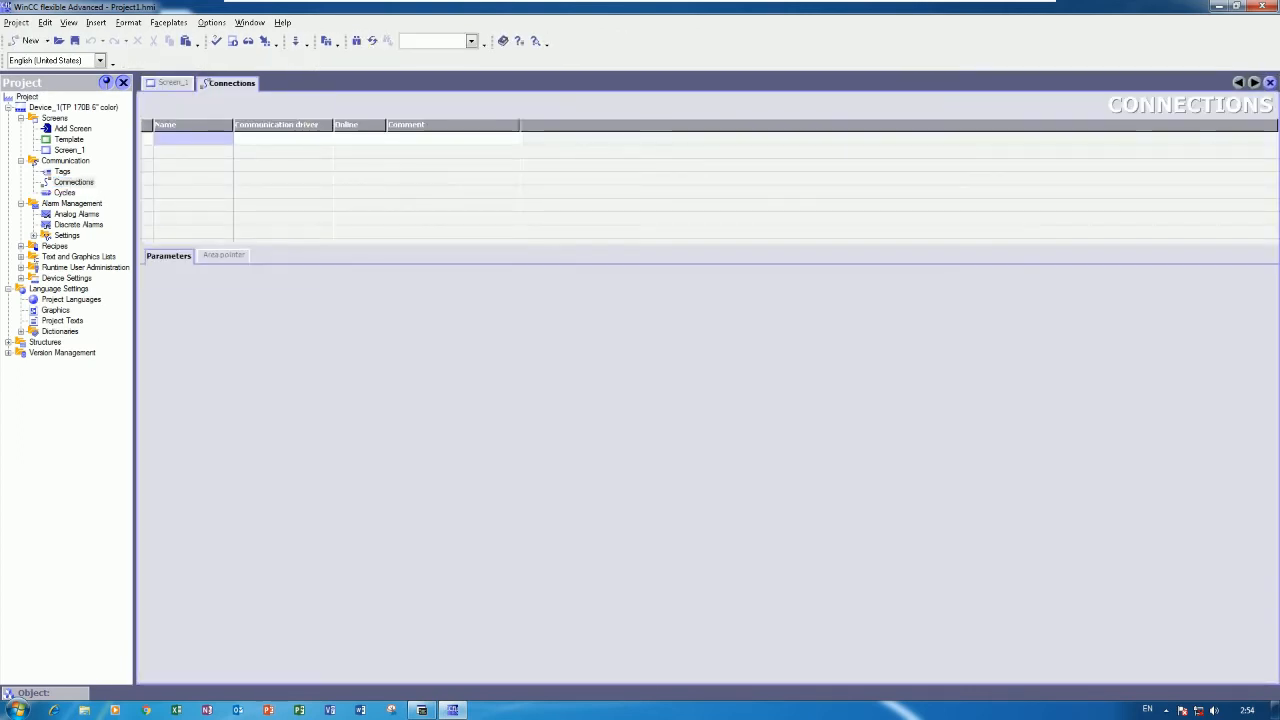
double_click(193, 139)
type("PLC")
key("BackSpace")
key("BackSpace")
type("HMI1")
key("Tab")
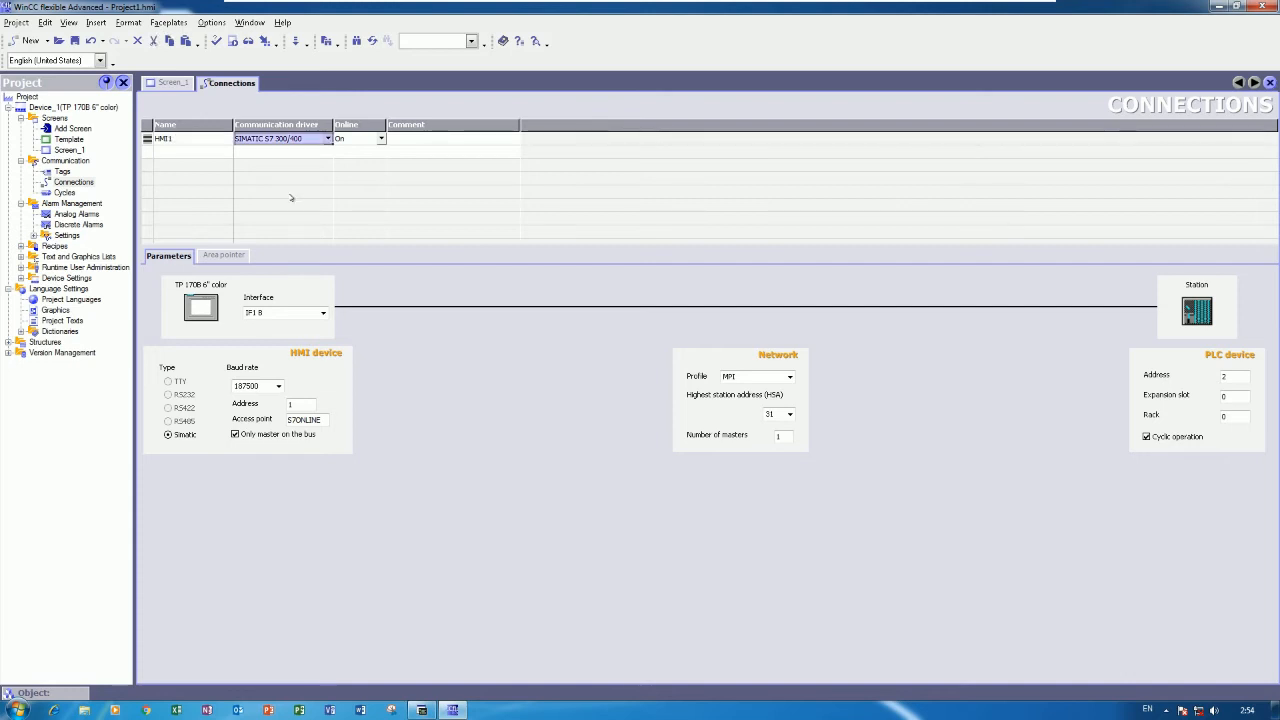
left_click(328, 138)
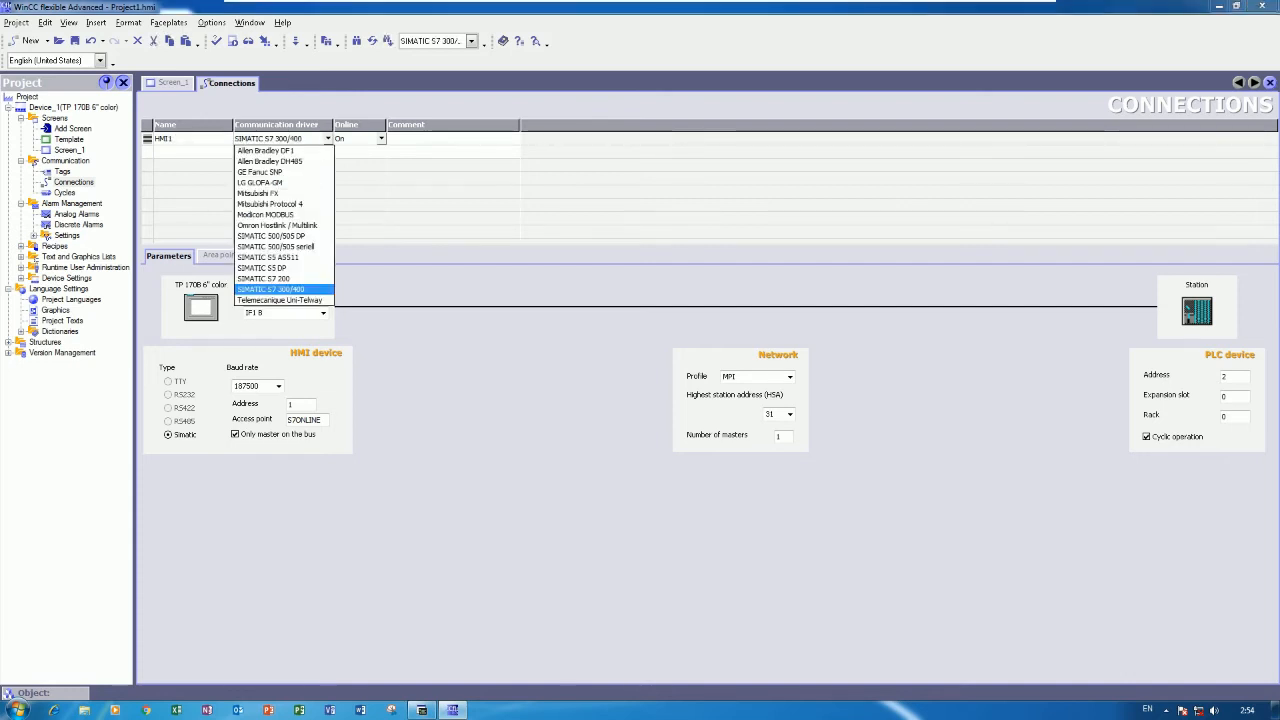
left_click(285, 278)
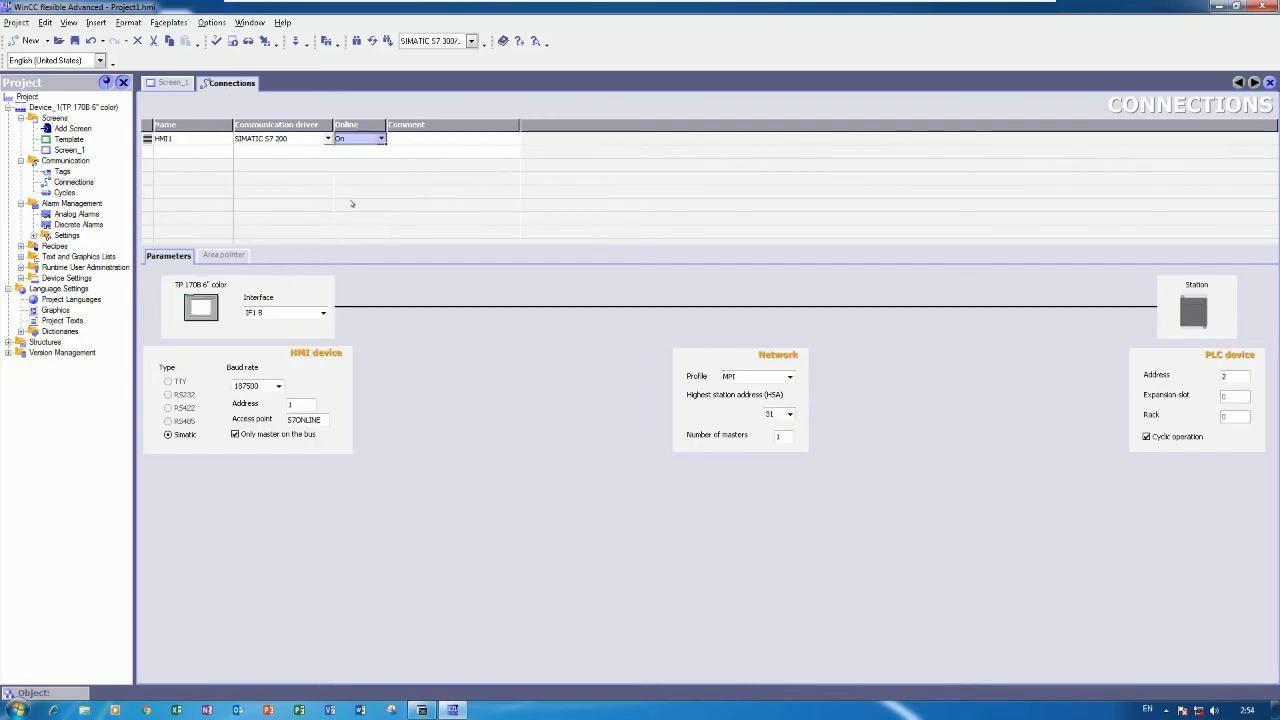
Step: Enter the comment "PID CONTROL FROM HMI" for the HMI1 connection
left_click(421, 141)
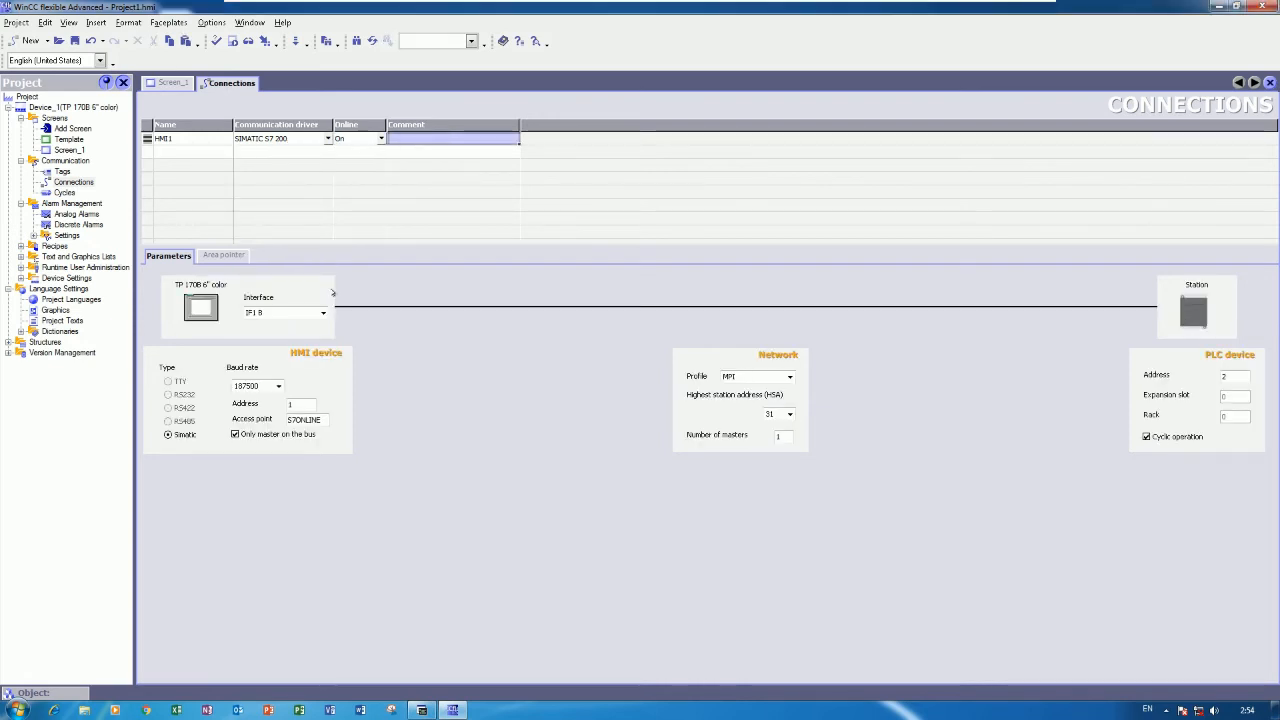
type("PID")
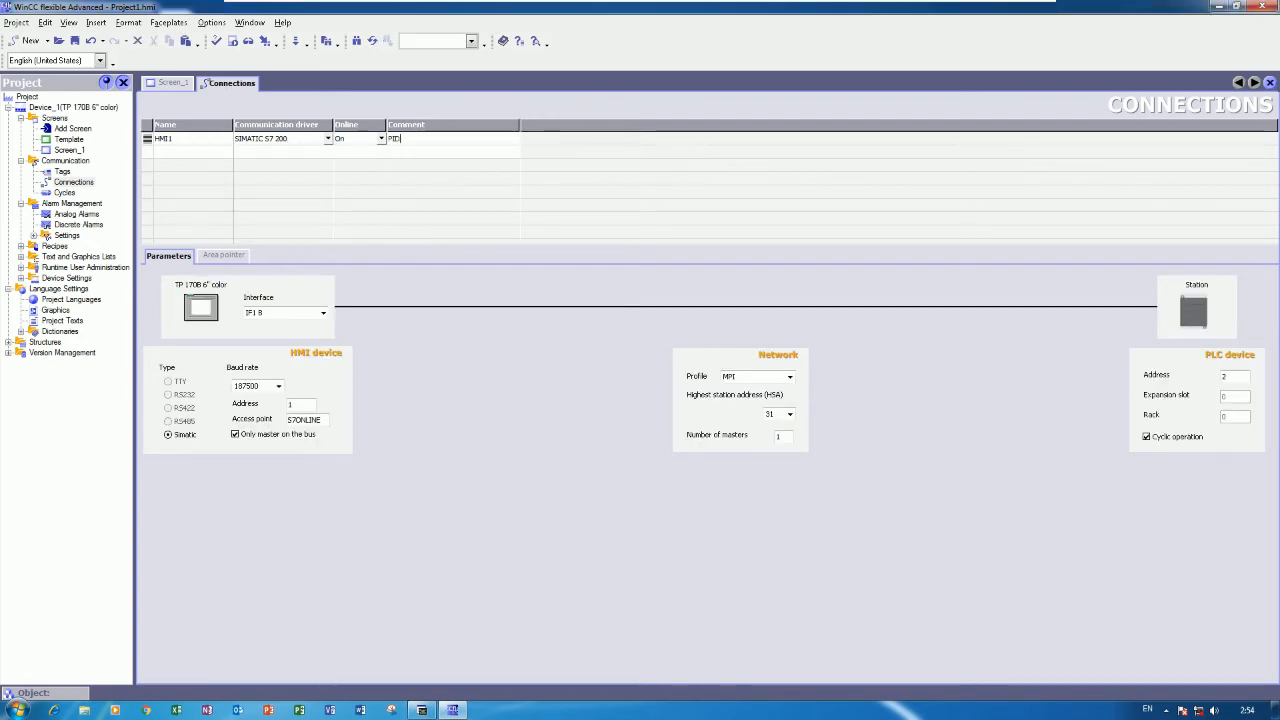
type(" CONTROL FROM HMI")
key("Return")
Step: Keep the HMI1 connection on interface IF1 B, with network profile PPI and a baud rate of 9600
left_click(205, 140)
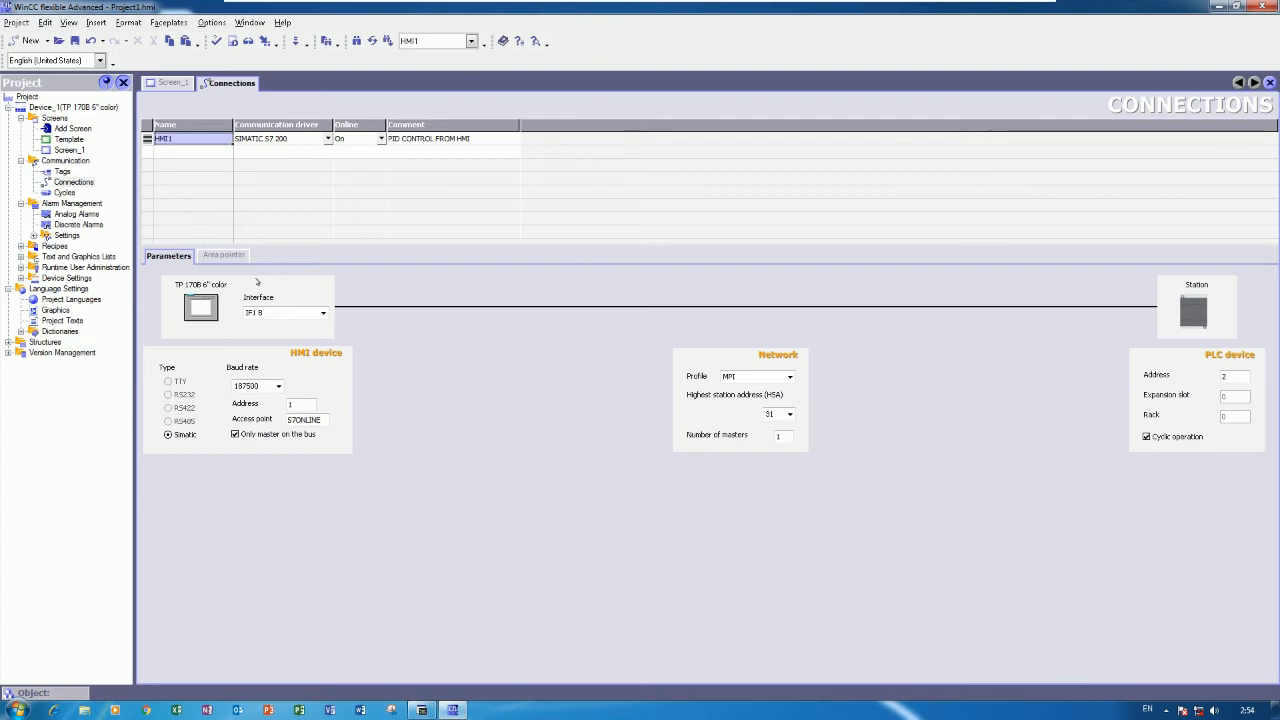
left_click(322, 313)
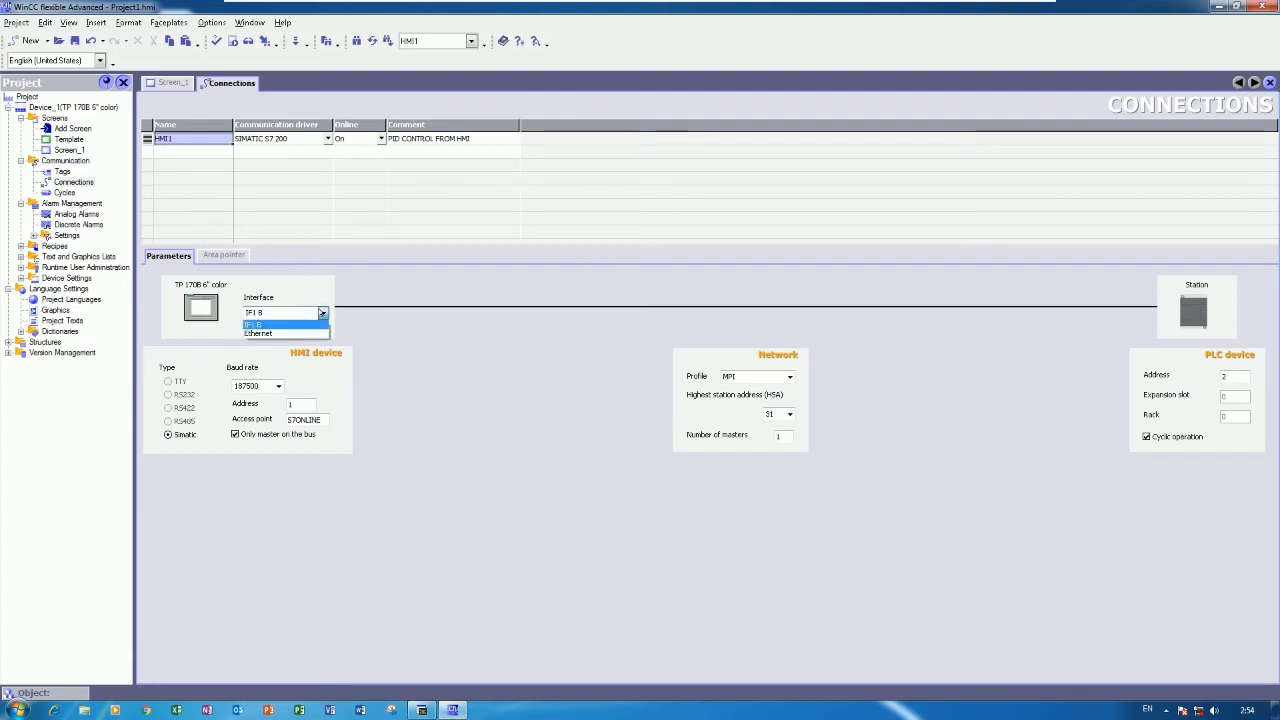
left_click(322, 313)
left_click(767, 377)
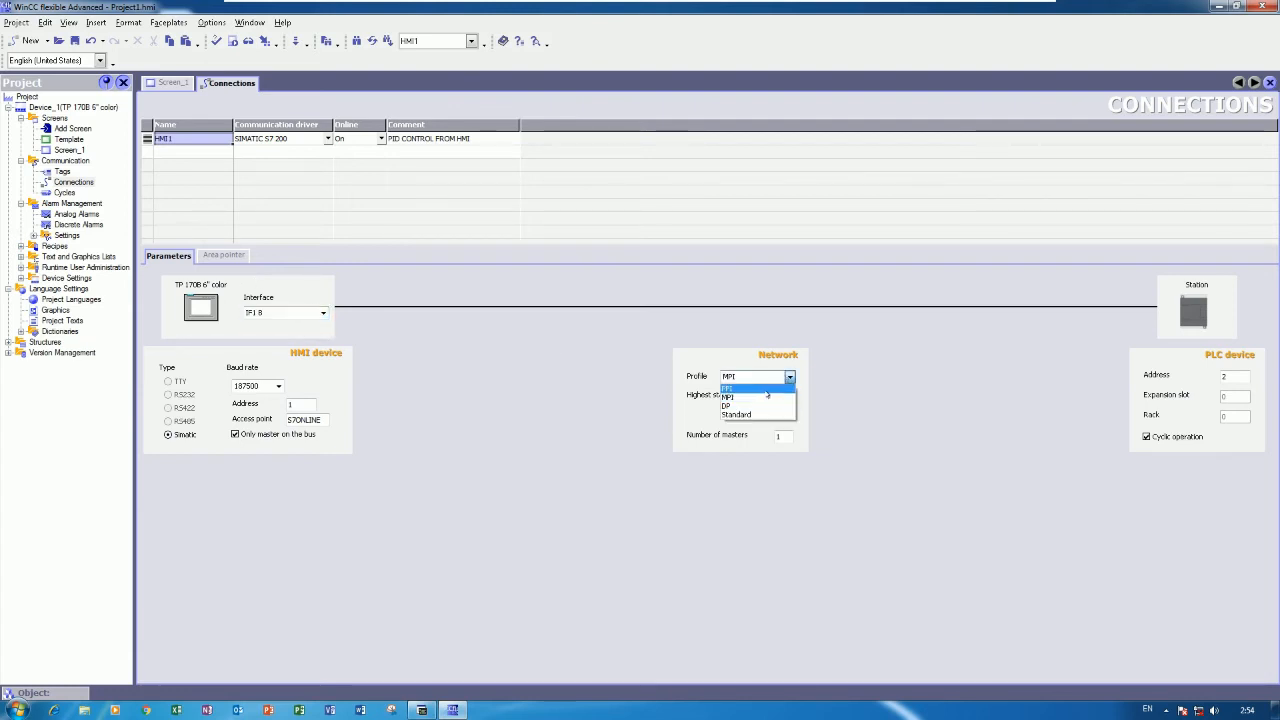
left_click(760, 389)
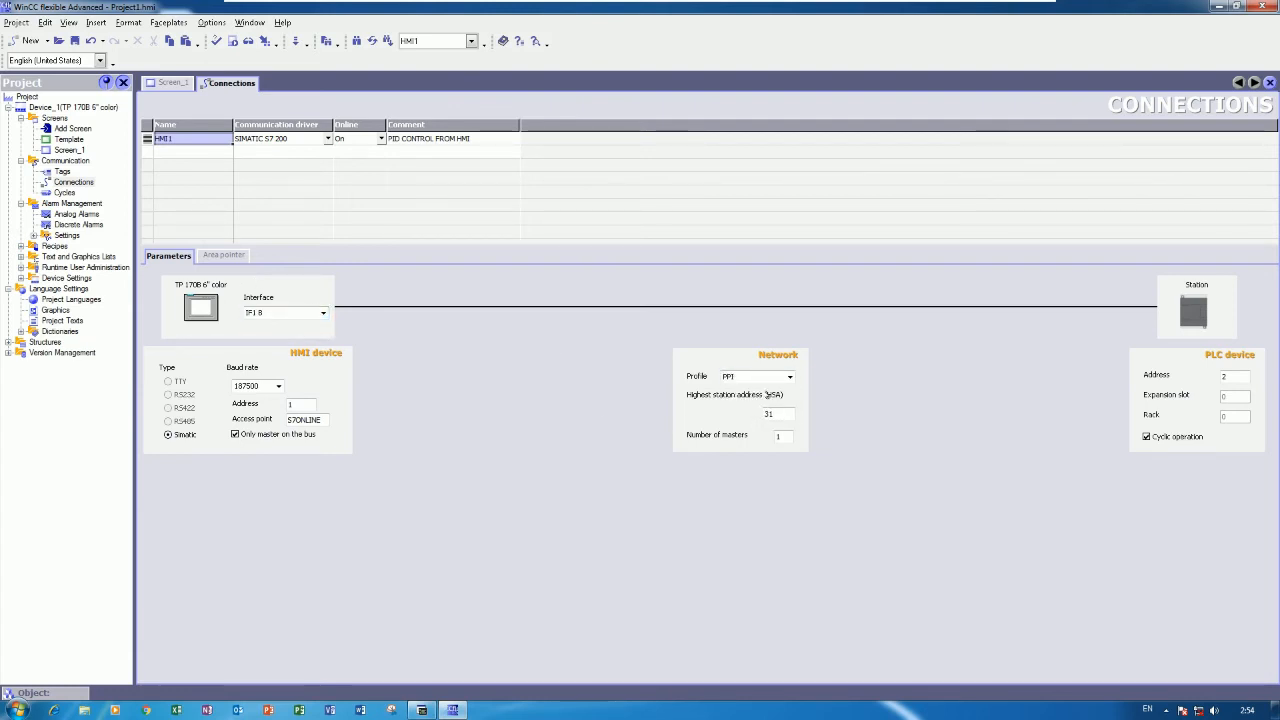
left_click(278, 386)
left_click(255, 398)
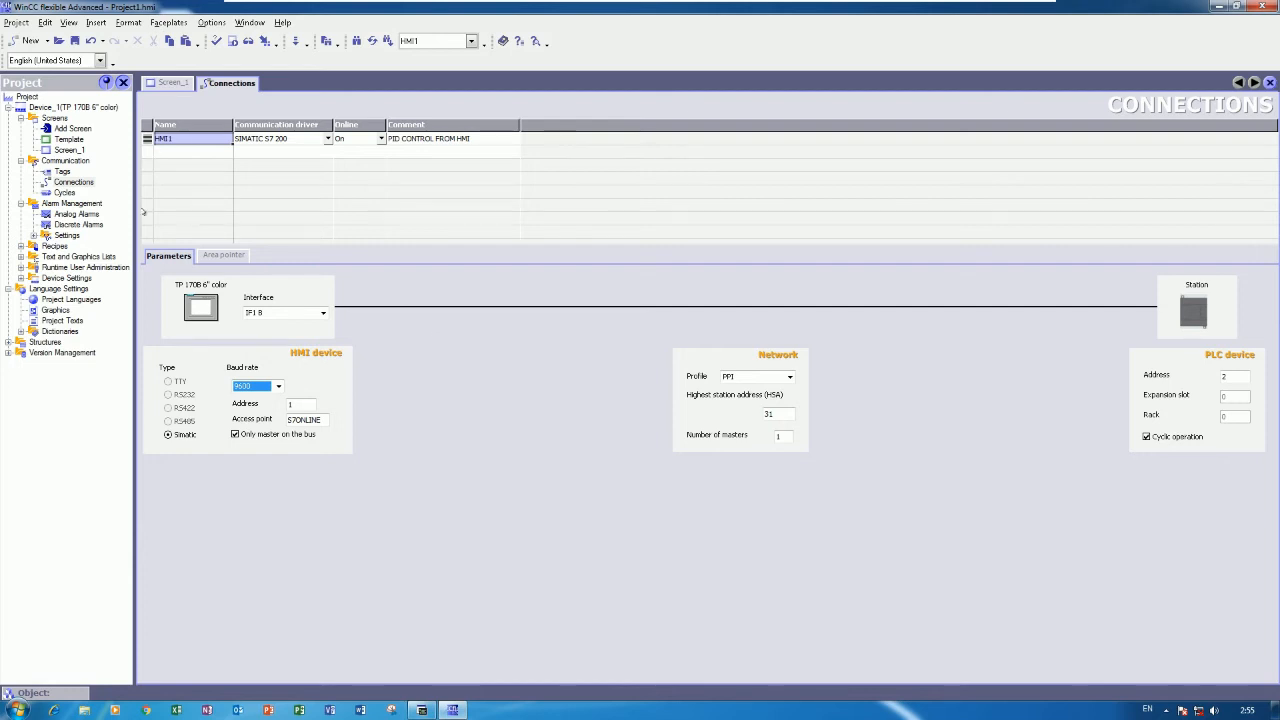
Step: Create a tag named SP on the HMI1 connection, check its setpoint address in STEP 7-Micro/WIN, and choose data type Real
double_click(62, 171)
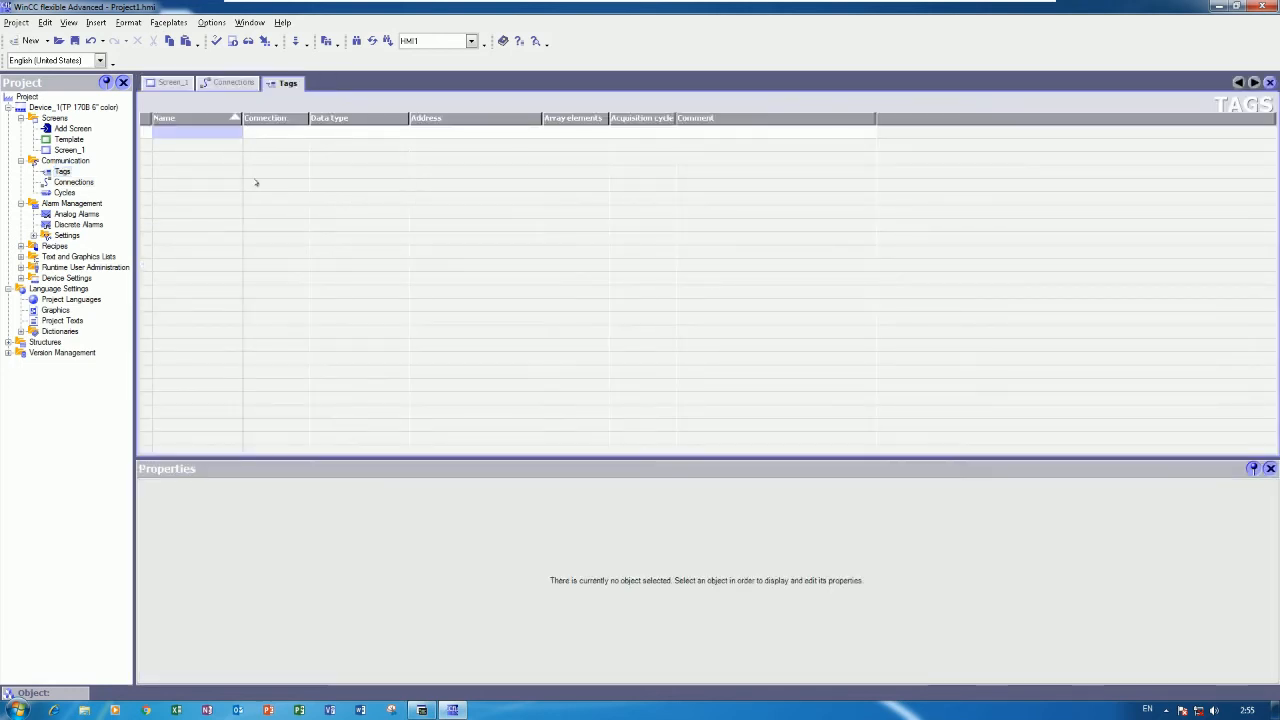
double_click(202, 141)
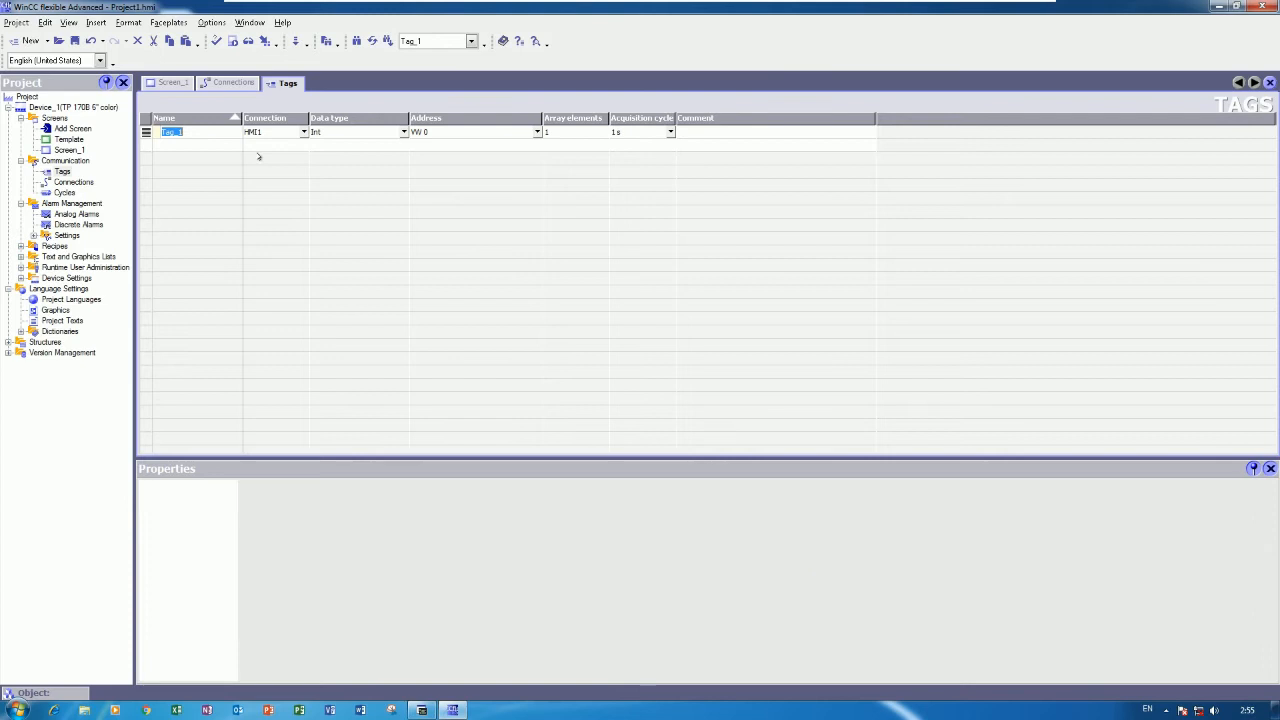
type("SP")
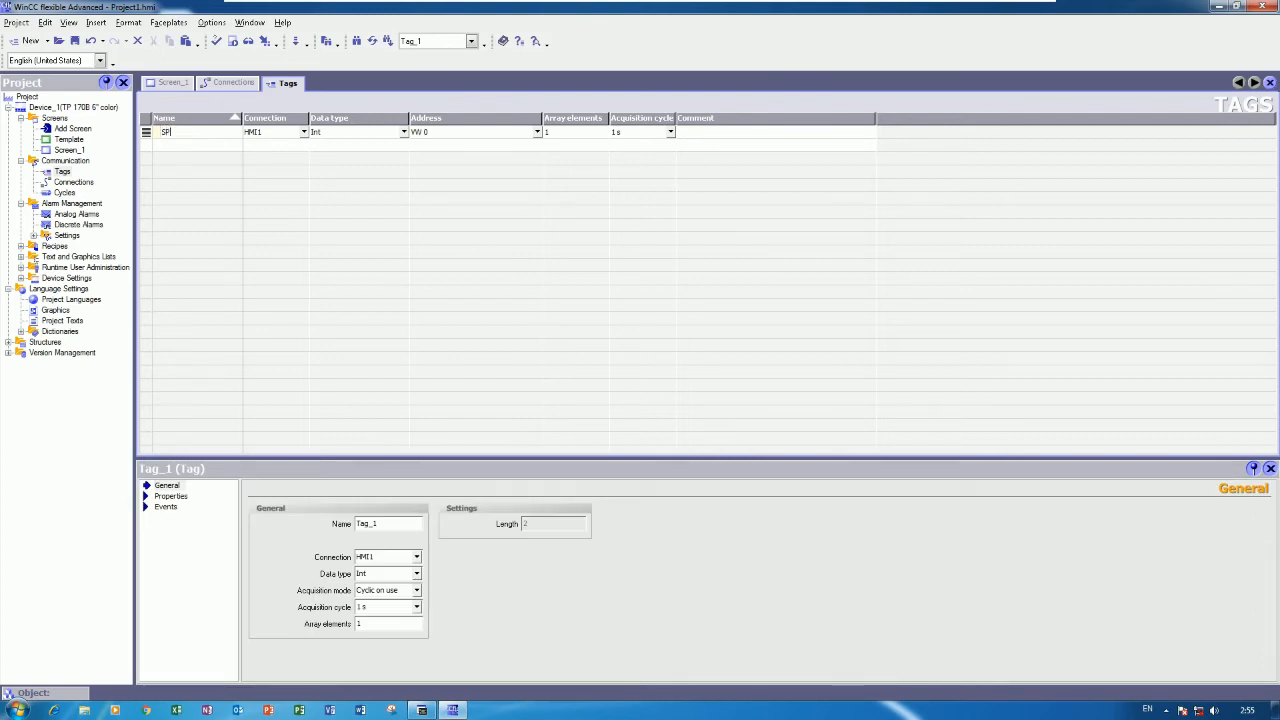
key("Tab")
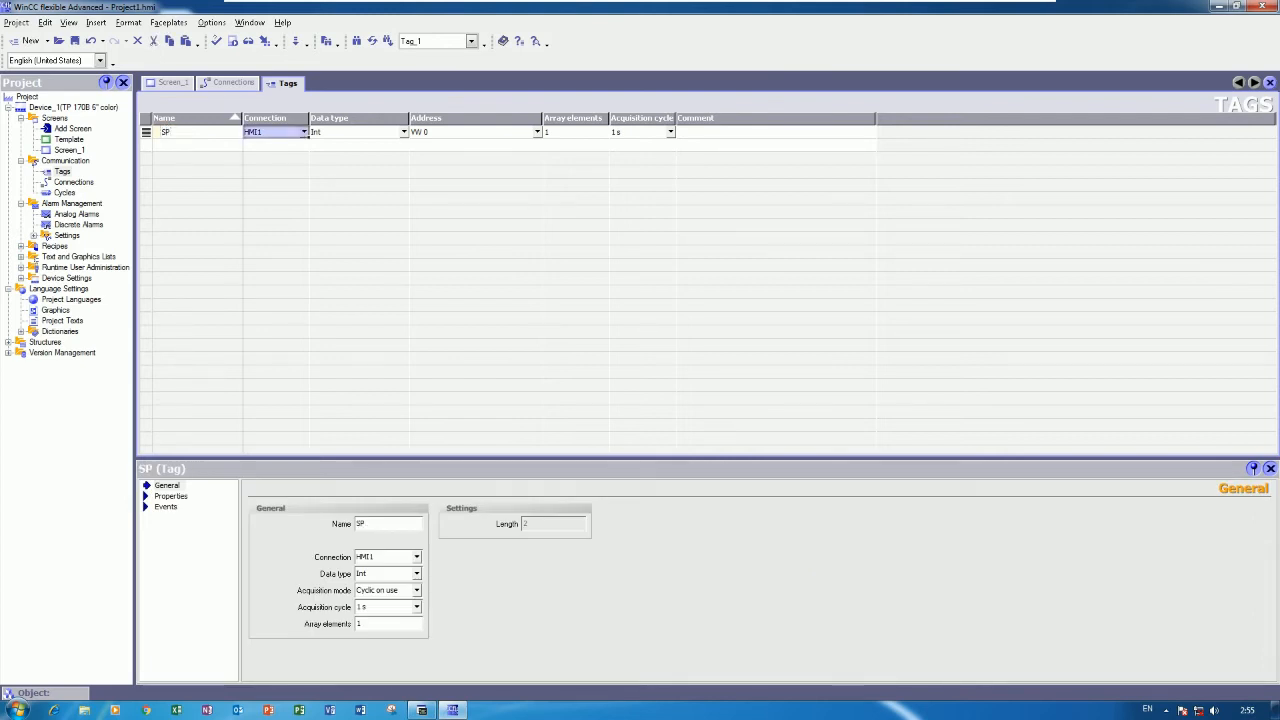
key("Tab")
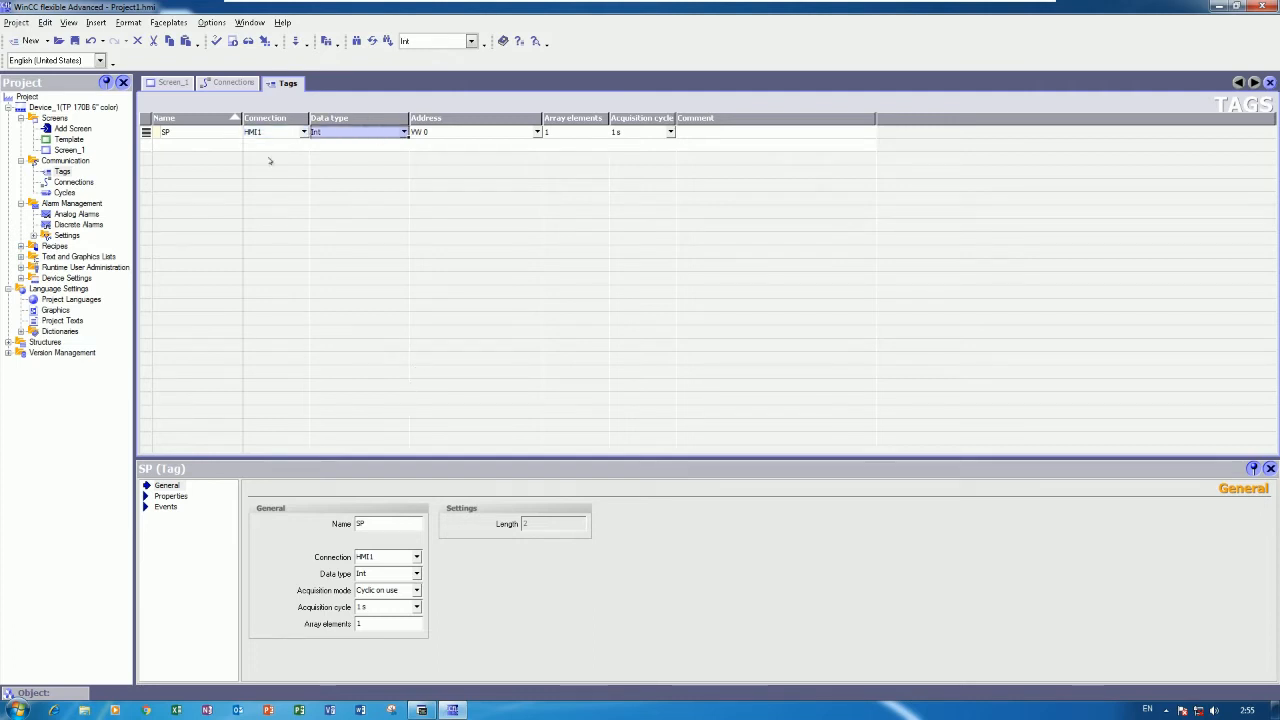
left_click(421, 710)
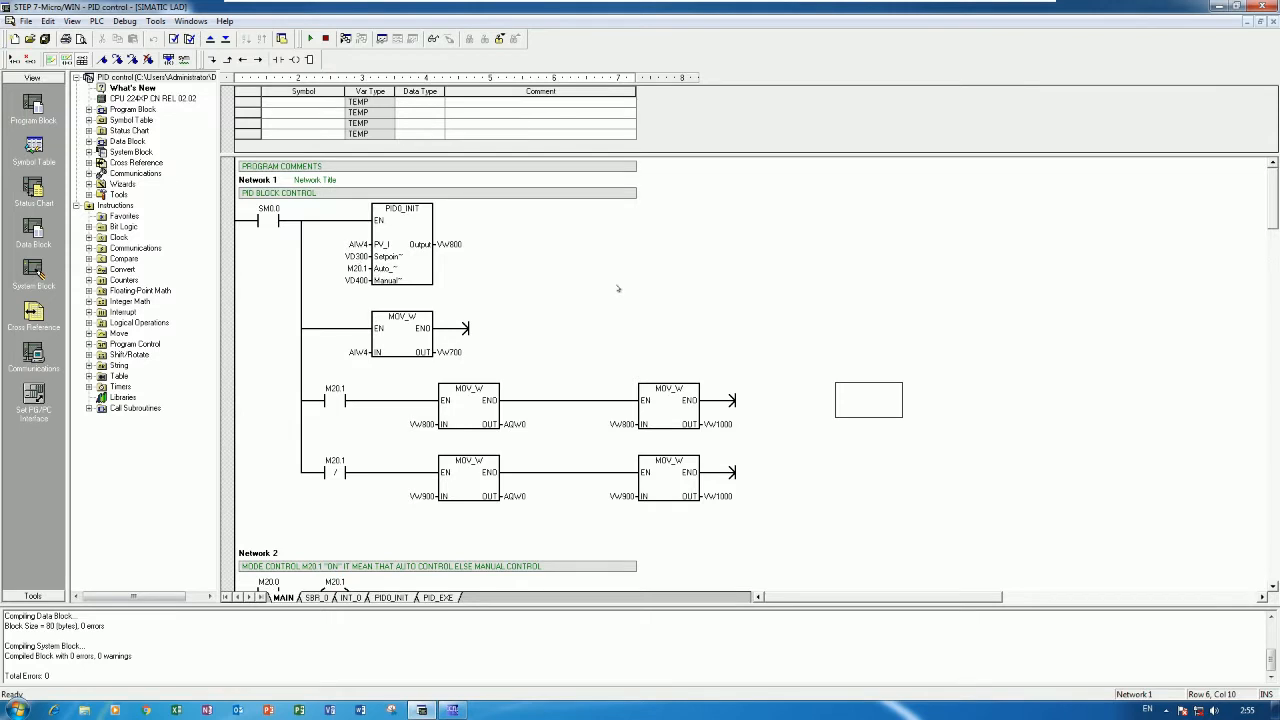
key("alt+Tab")
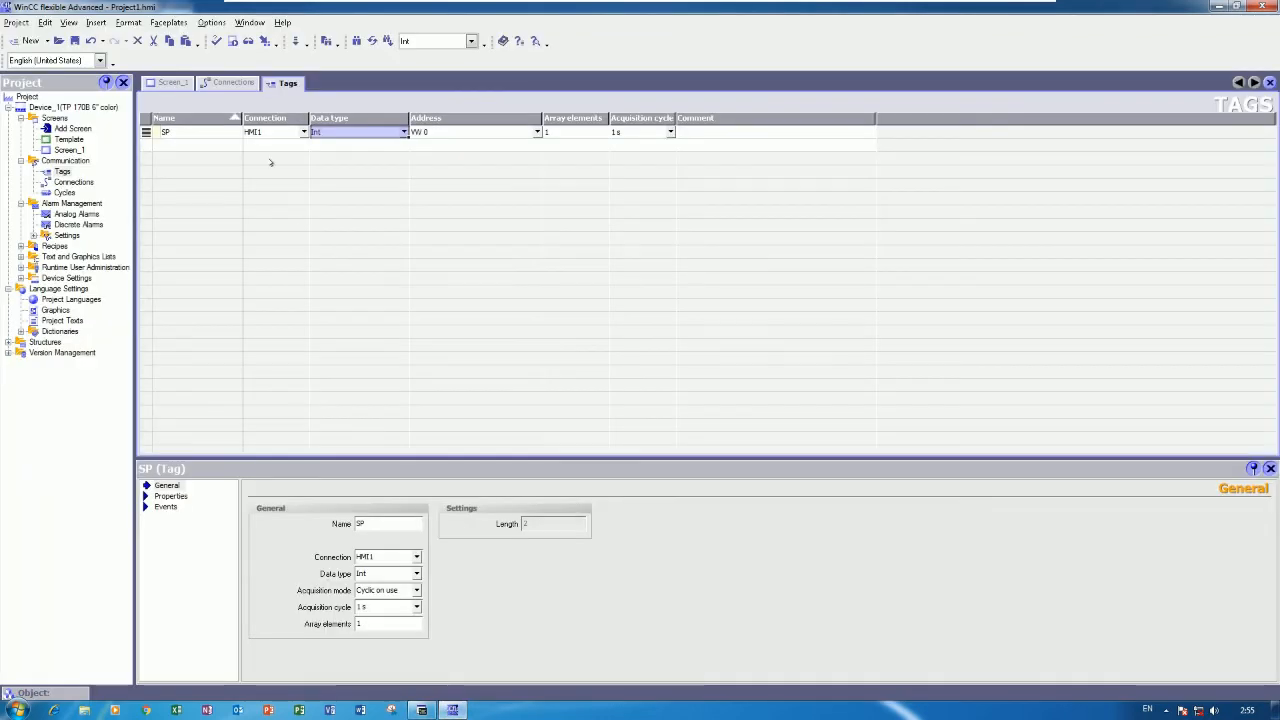
key("Down")
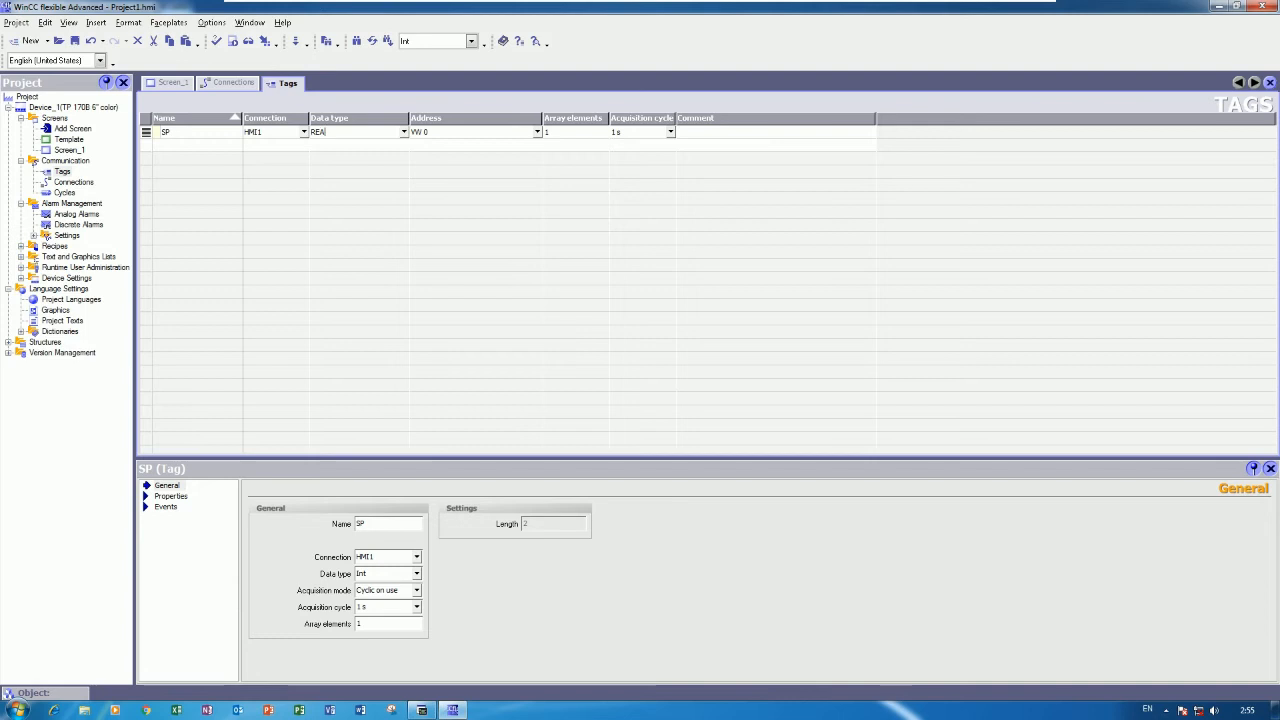
Step: Set the SP tag's address to VD 300 and its comment to "SETPOINT VALUE FROM HMI"
key("Tab")
type("VD 300")
key("Tab")
key("Tab")
key("Tab")
type("SETPOI")
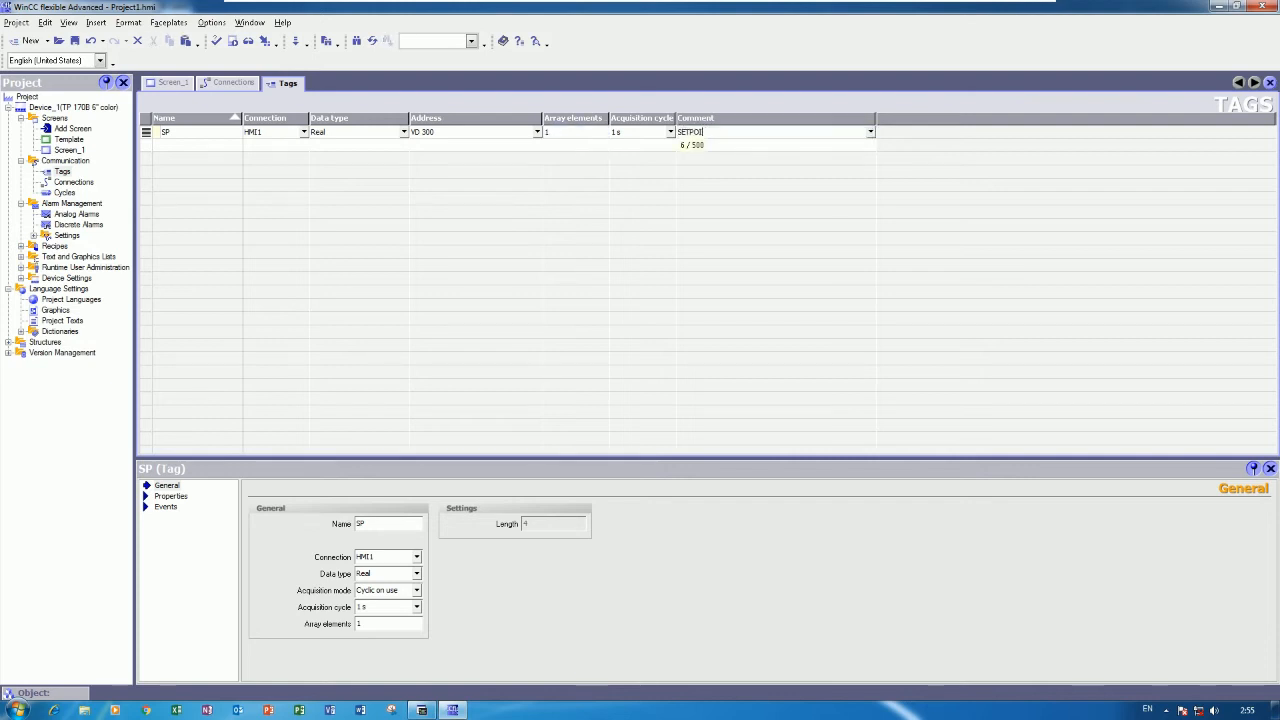
type("NT VALUE FROM HMI")
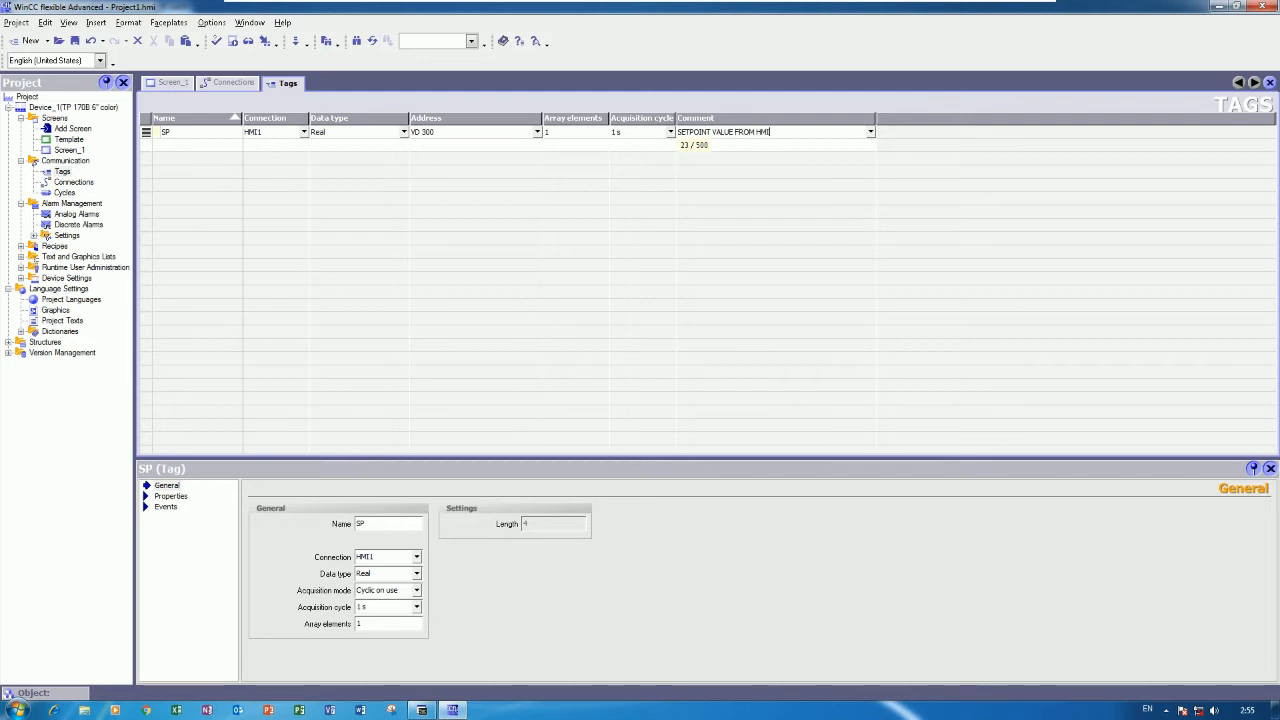
left_click(195, 148)
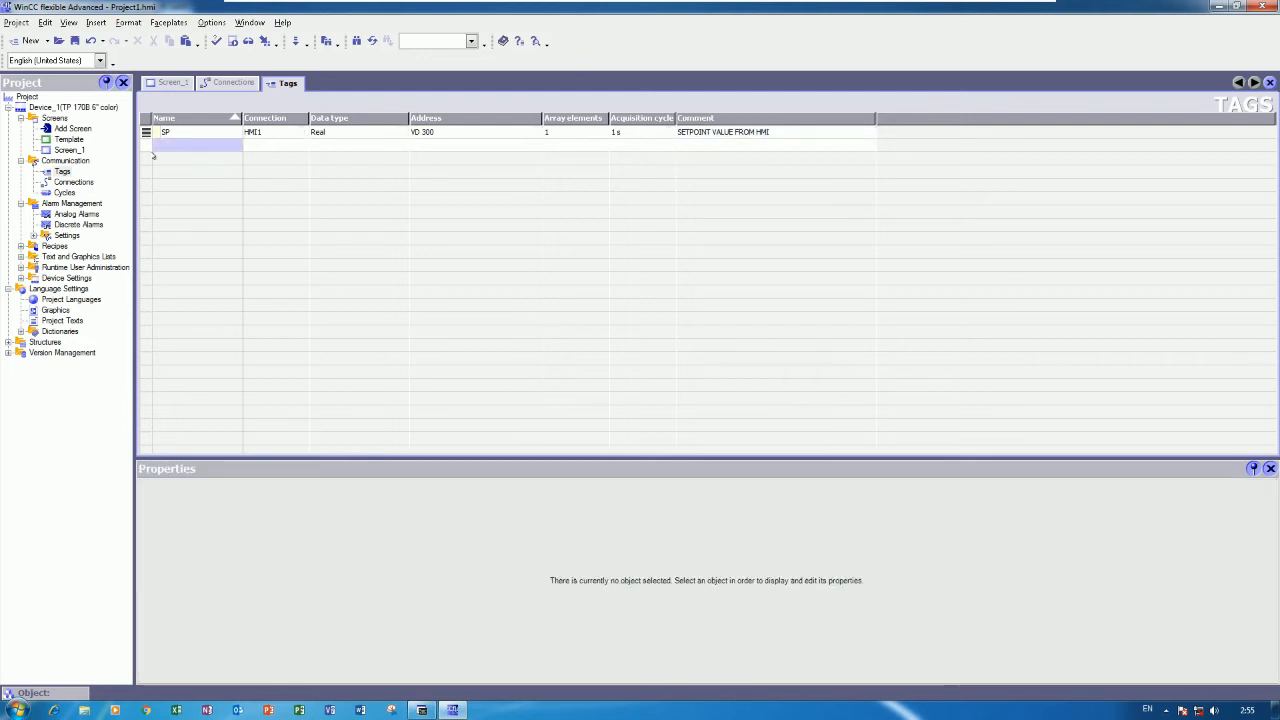
Step: Check the ladder addresses in STEP 7-Micro/WIN, then add a tag named PV with data type Word and address VW 700 in WinCC flexible
left_click(427, 712)
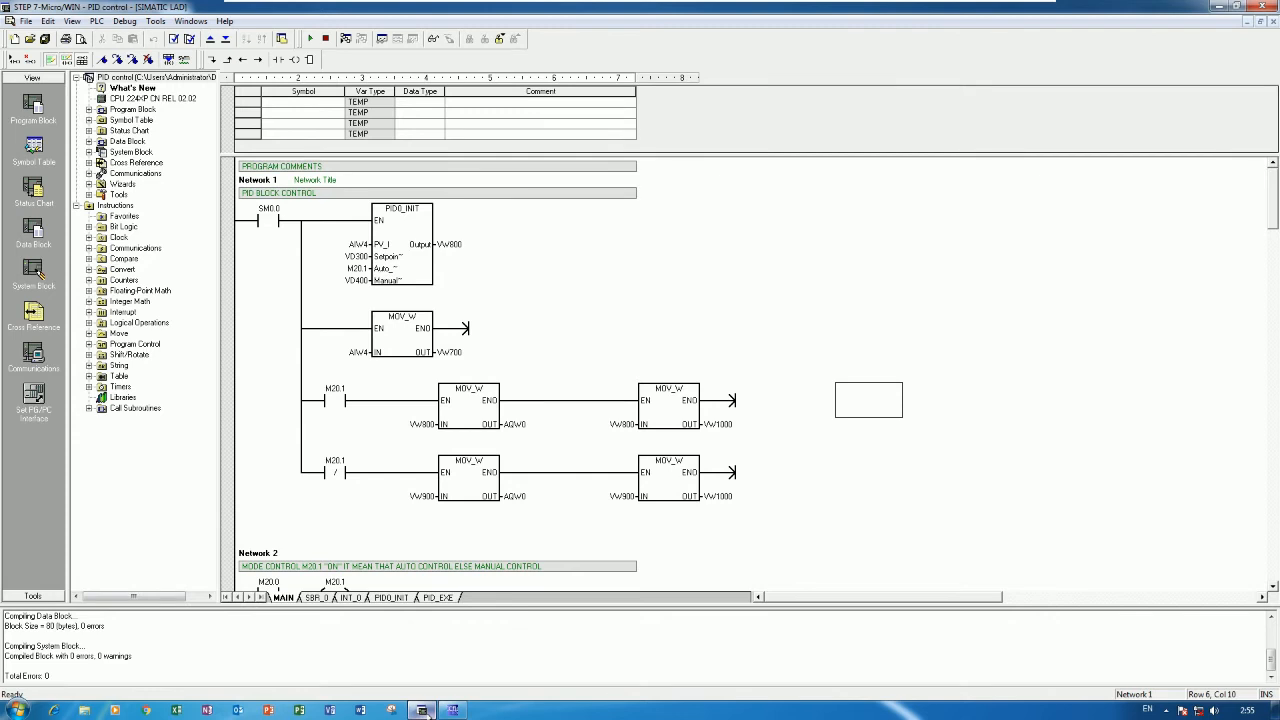
scroll(394, 528, "down", 2)
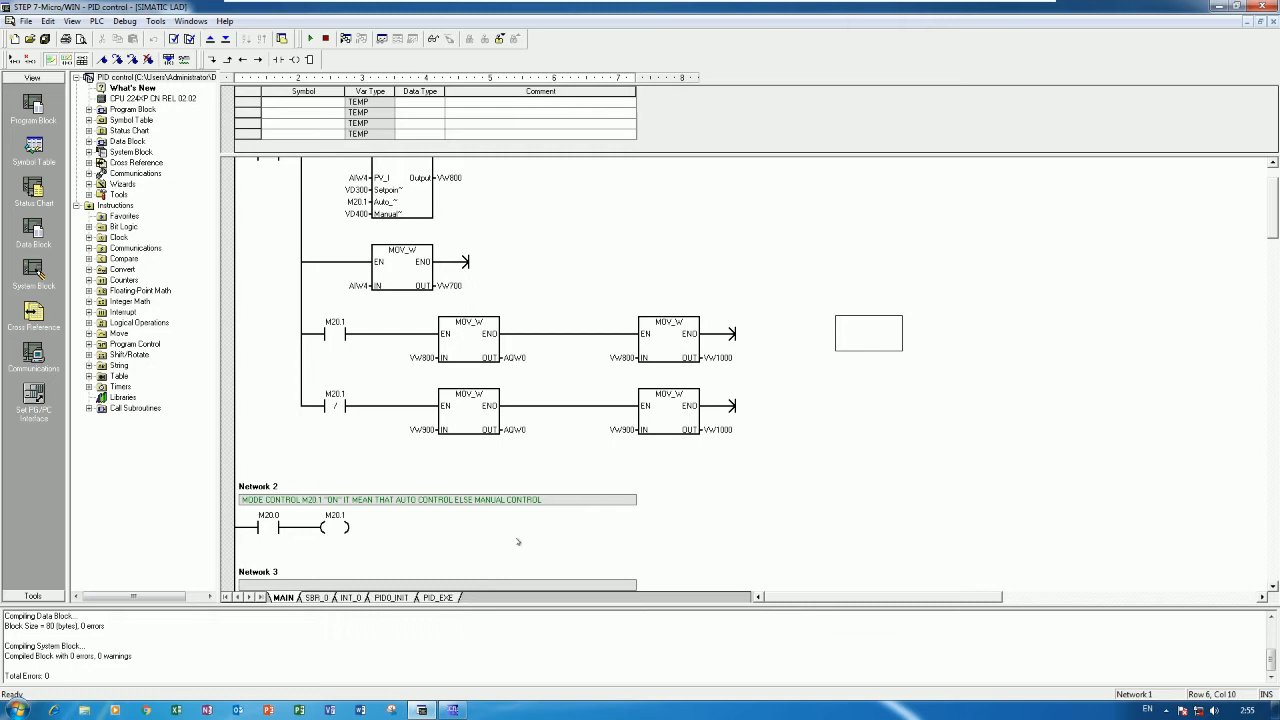
left_click(422, 710)
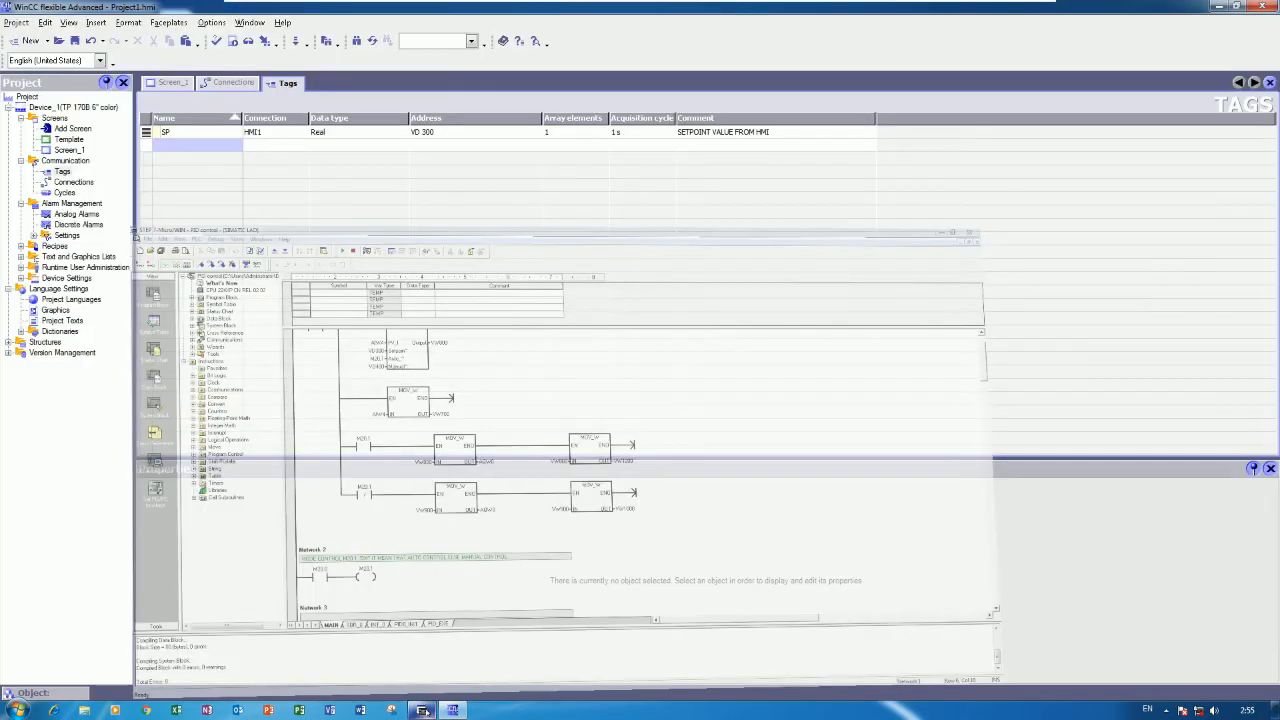
double_click(211, 148)
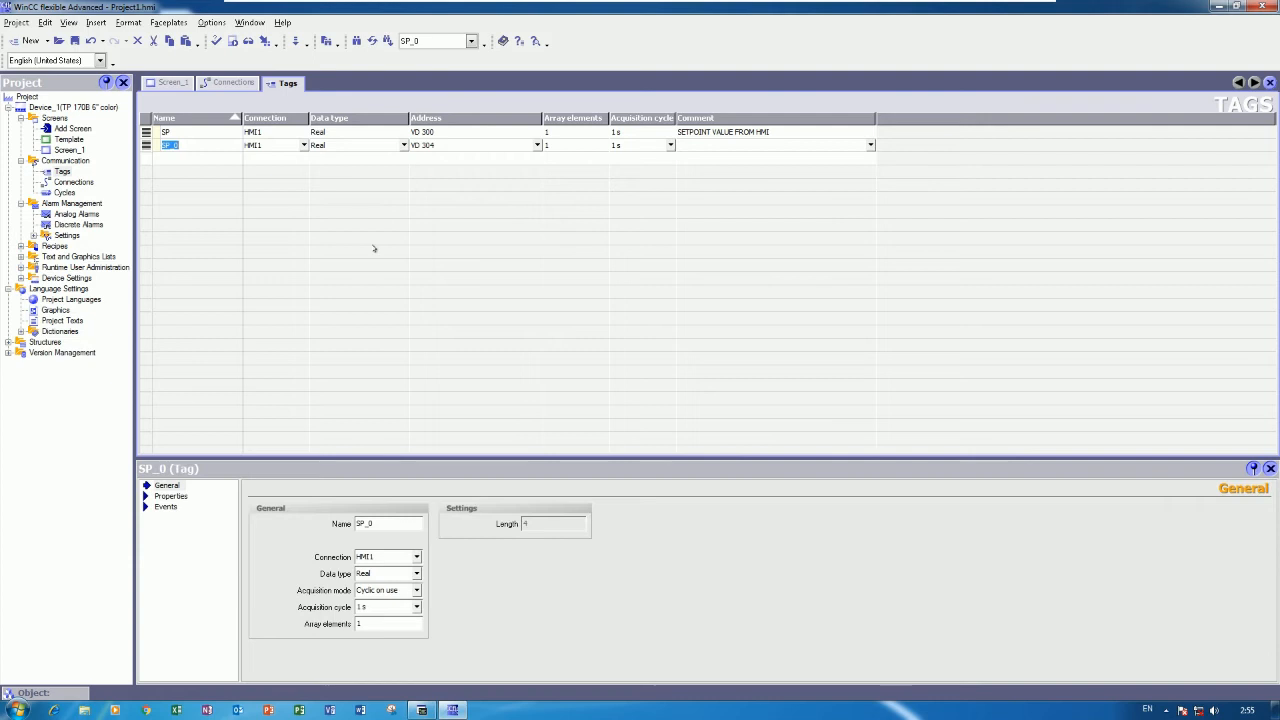
type("PV")
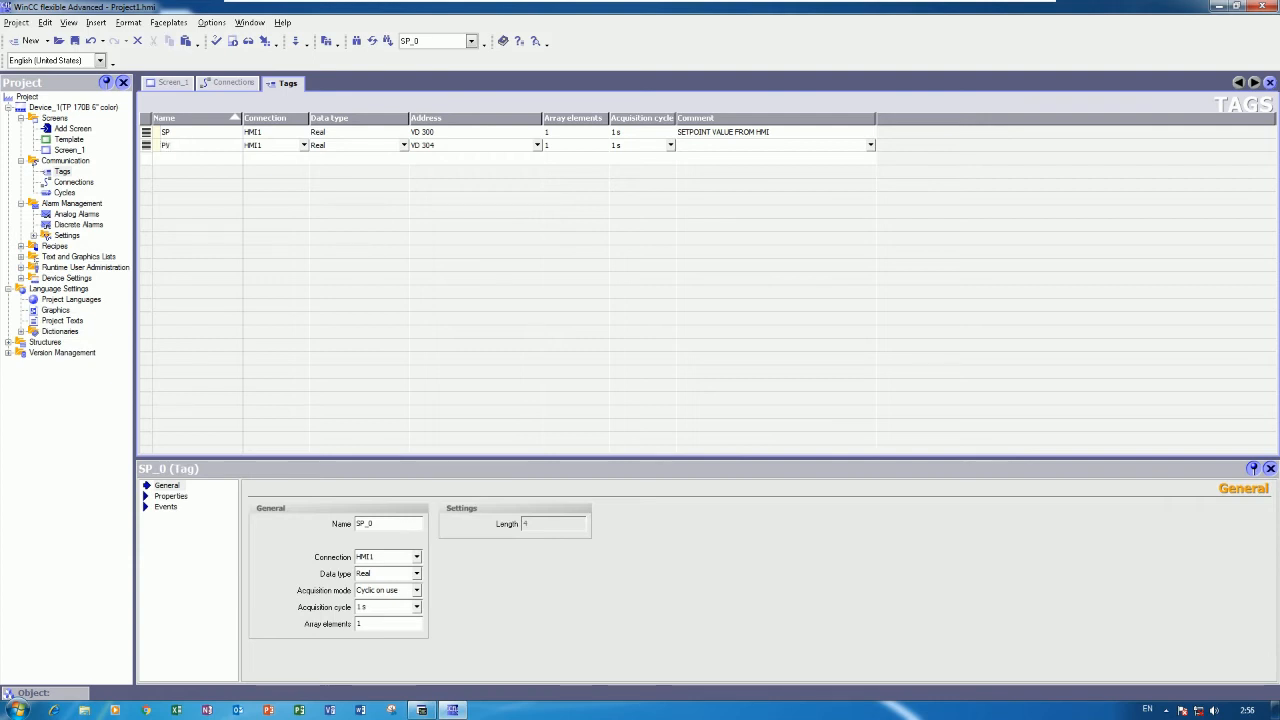
key("Tab")
key("Tab")
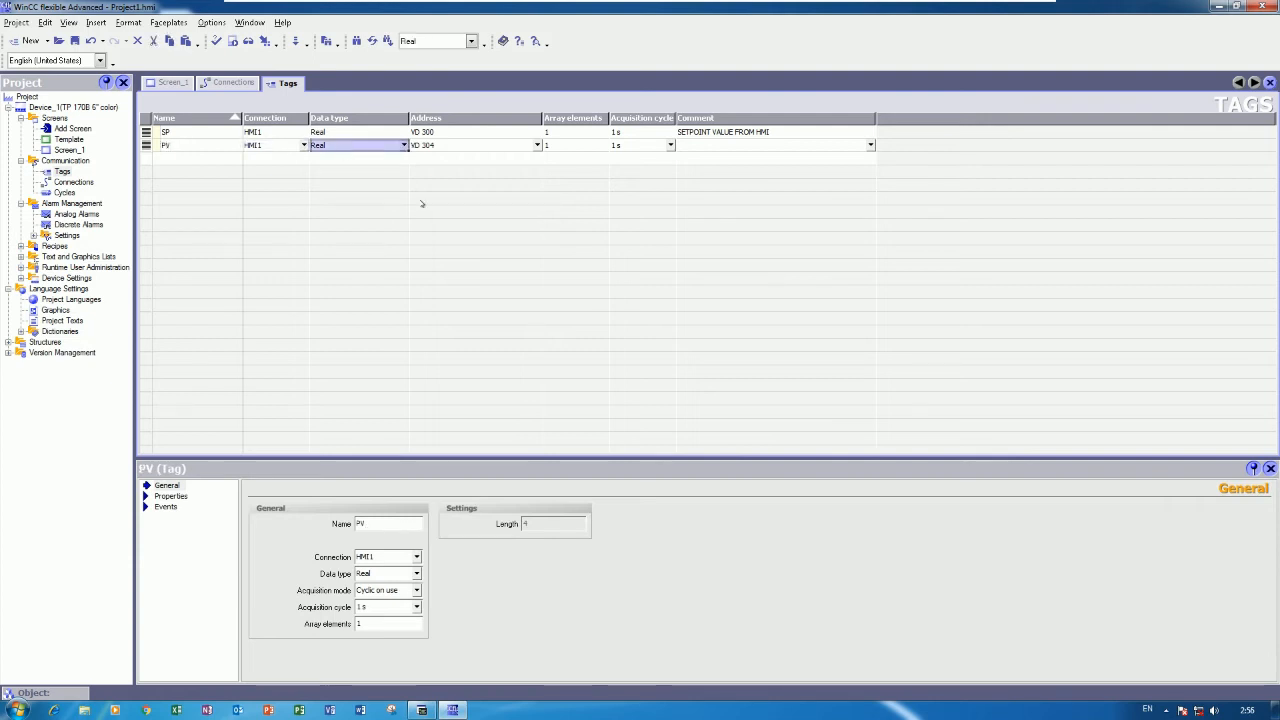
type("WORD")
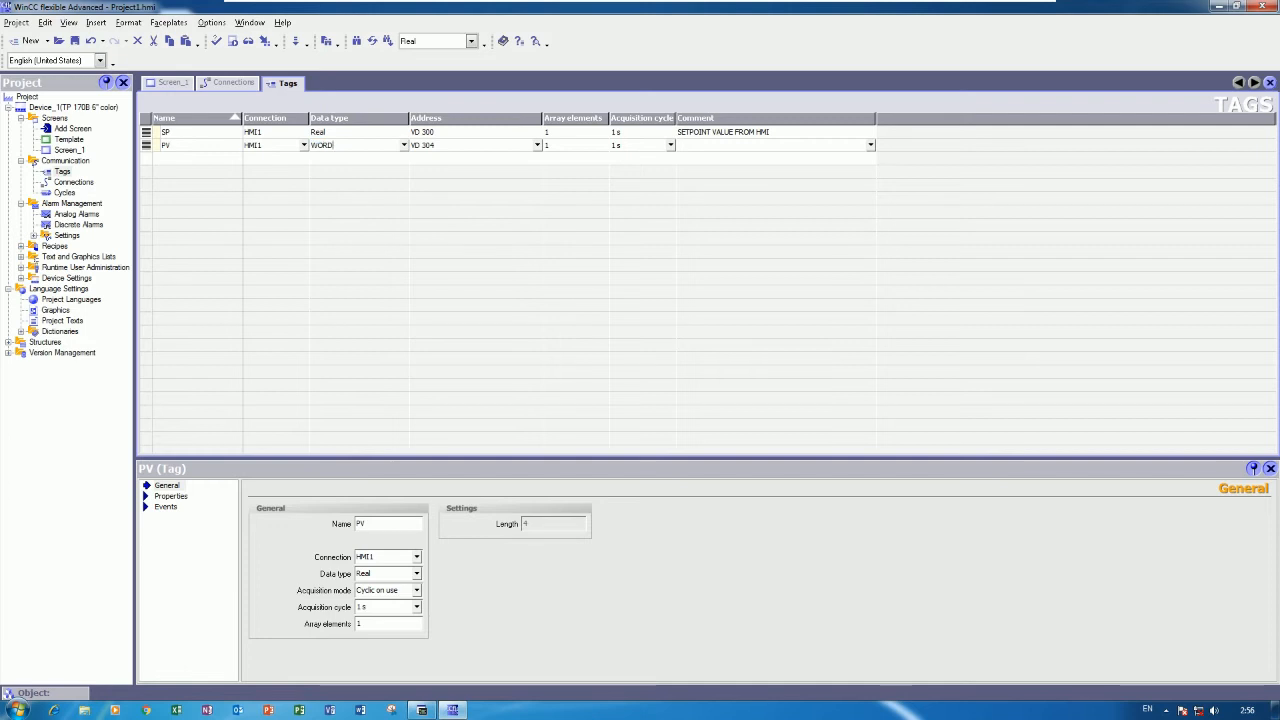
key("Tab")
type("VW 700")
key("Tab")
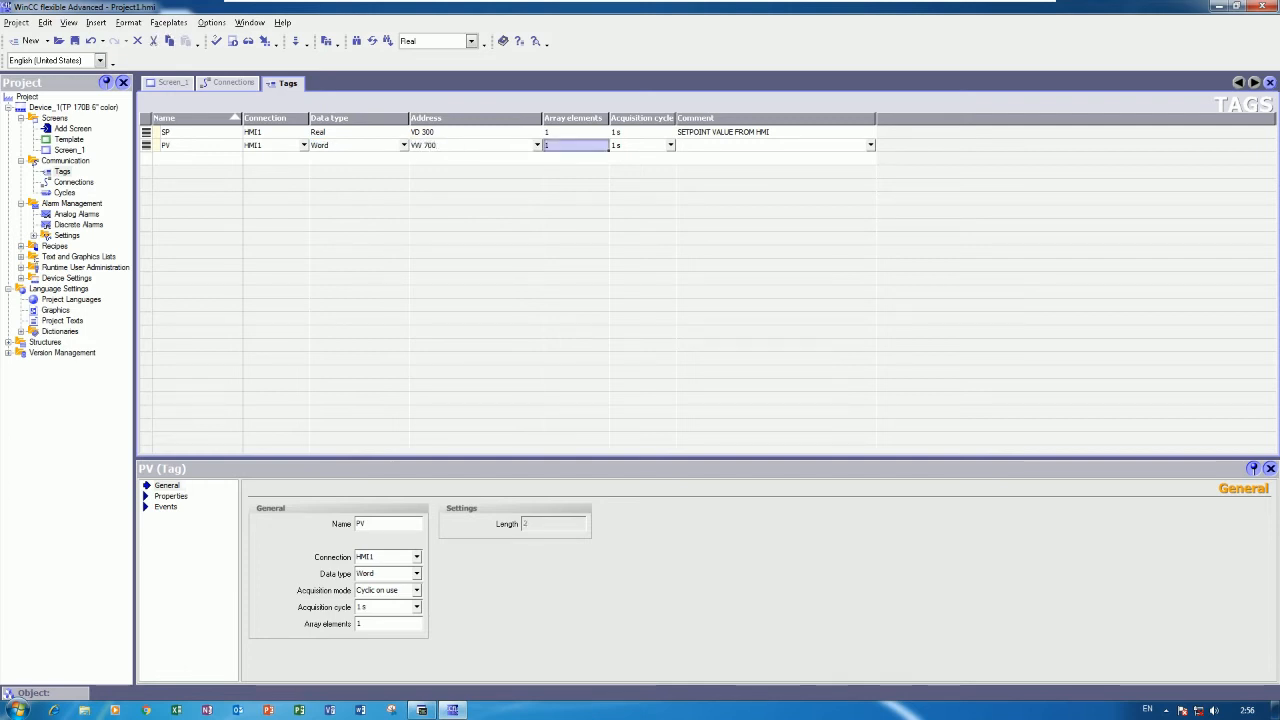
Step: Enter the comment "PROCESS VARIABLE" for the PV tag
left_click(688, 147)
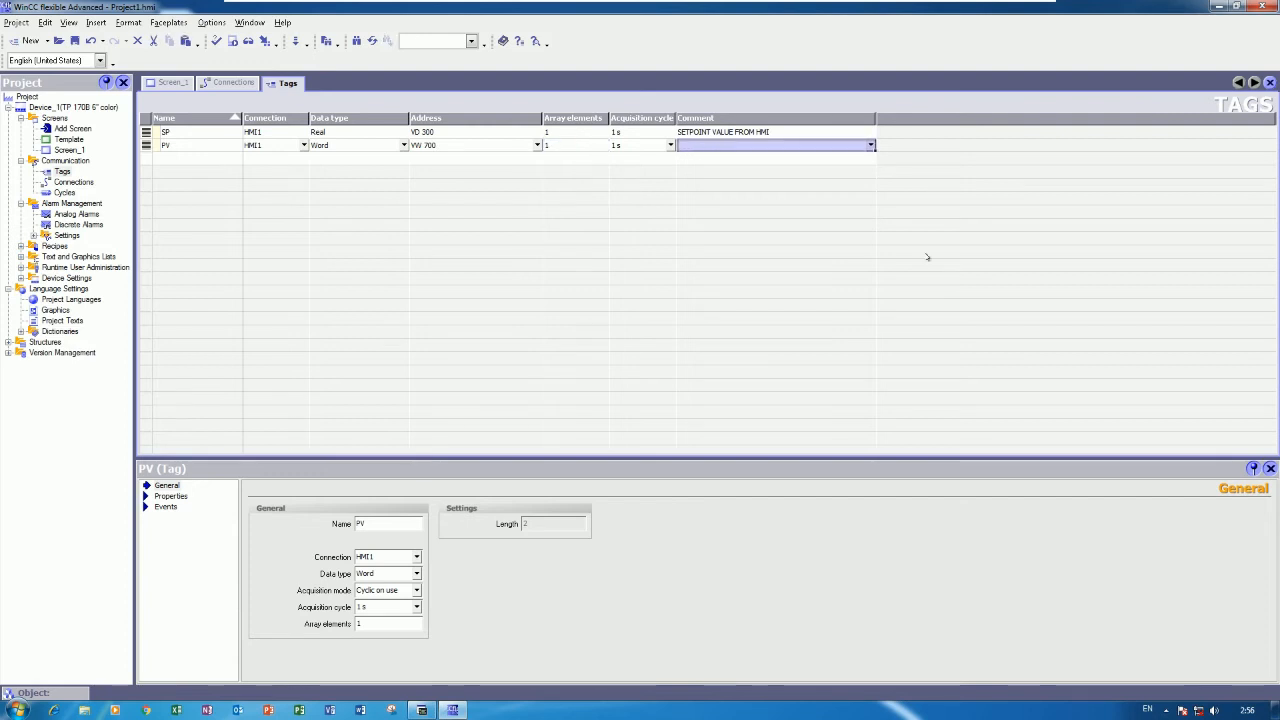
type("PV")
key("BackSpace")
type("RO")
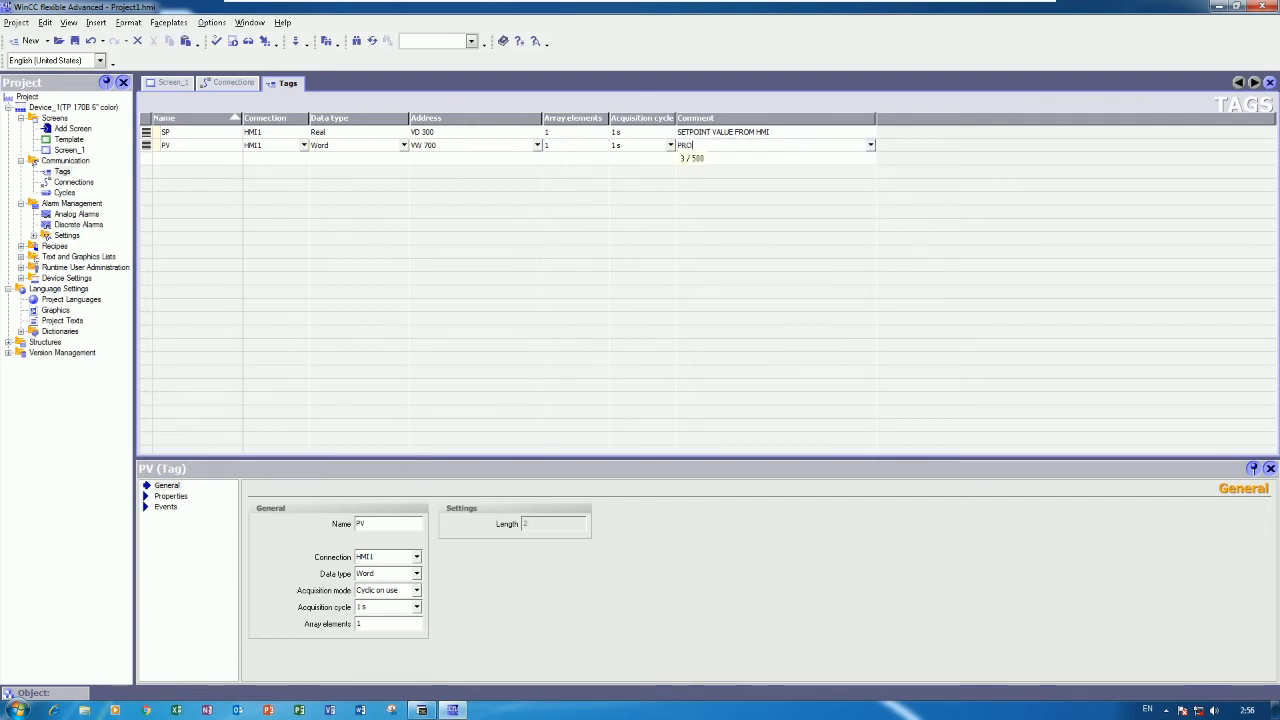
type("CESS VA")
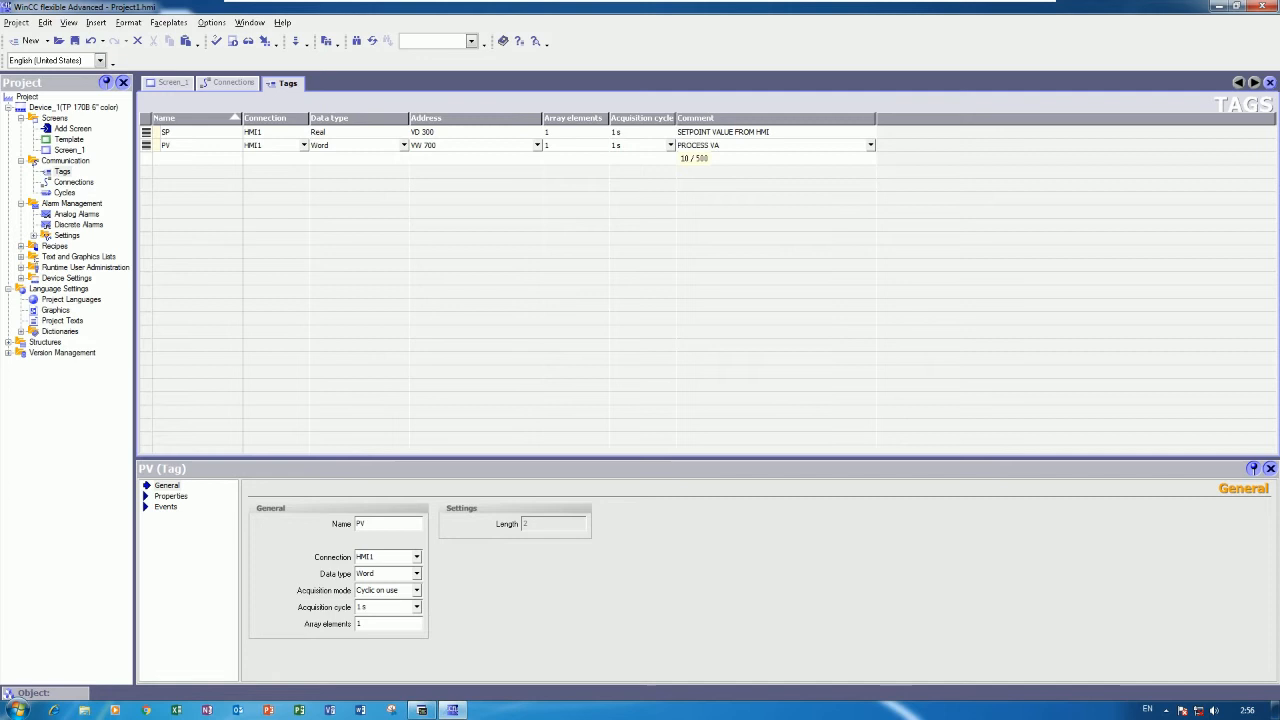
type("RIABLE")
key("Return")
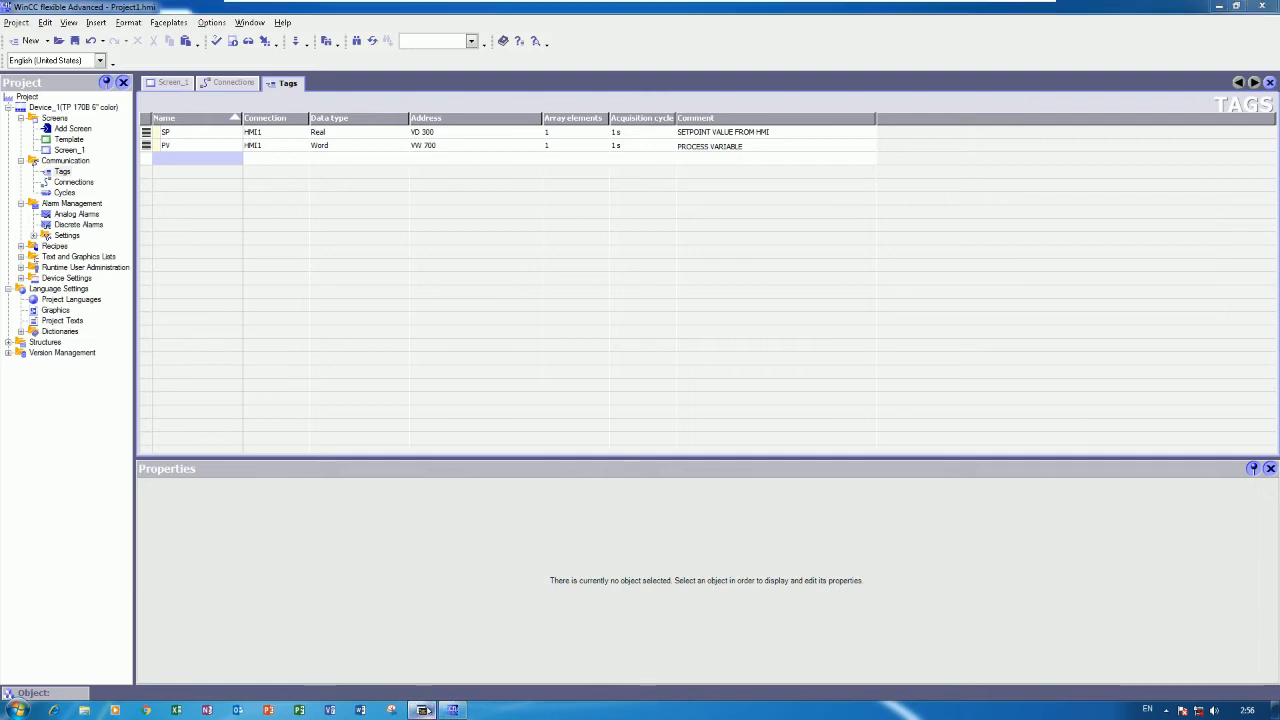
Step: Check the manual-mode input address in STEP 7-Micro/WIN, then add a tag named MANUAL_SET in WinCC flexible
left_click(425, 710)
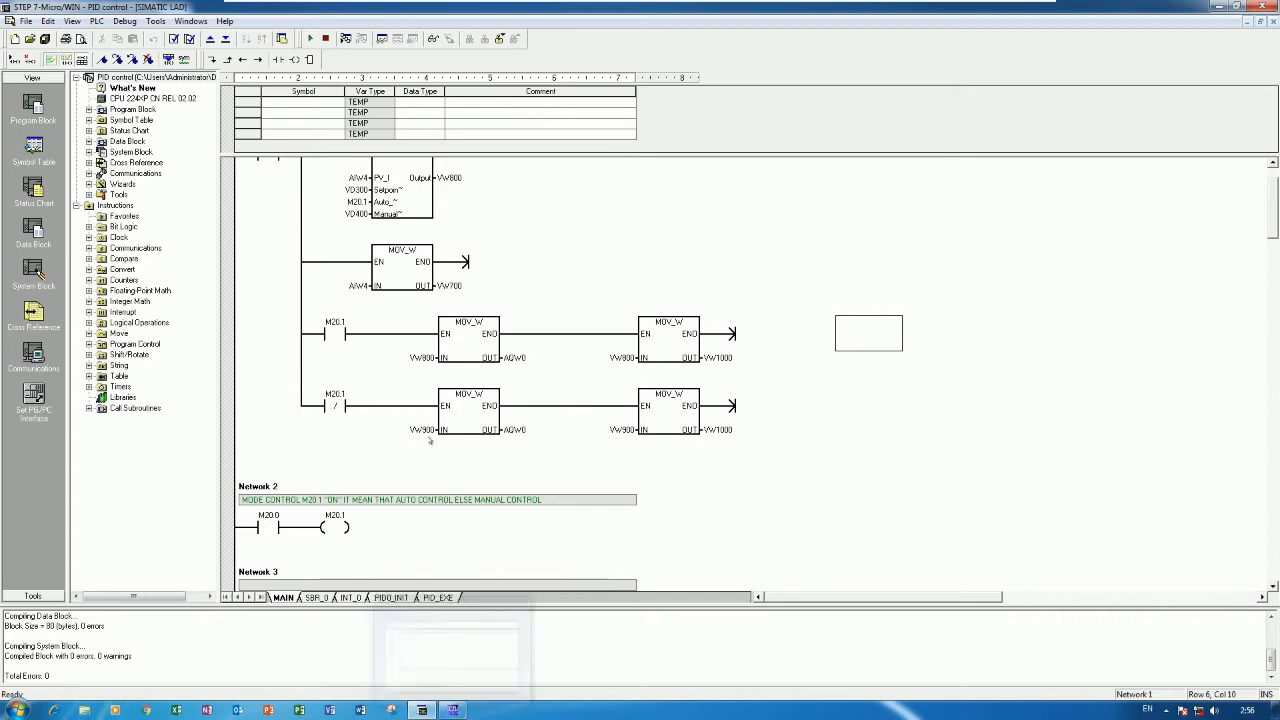
left_click(455, 711)
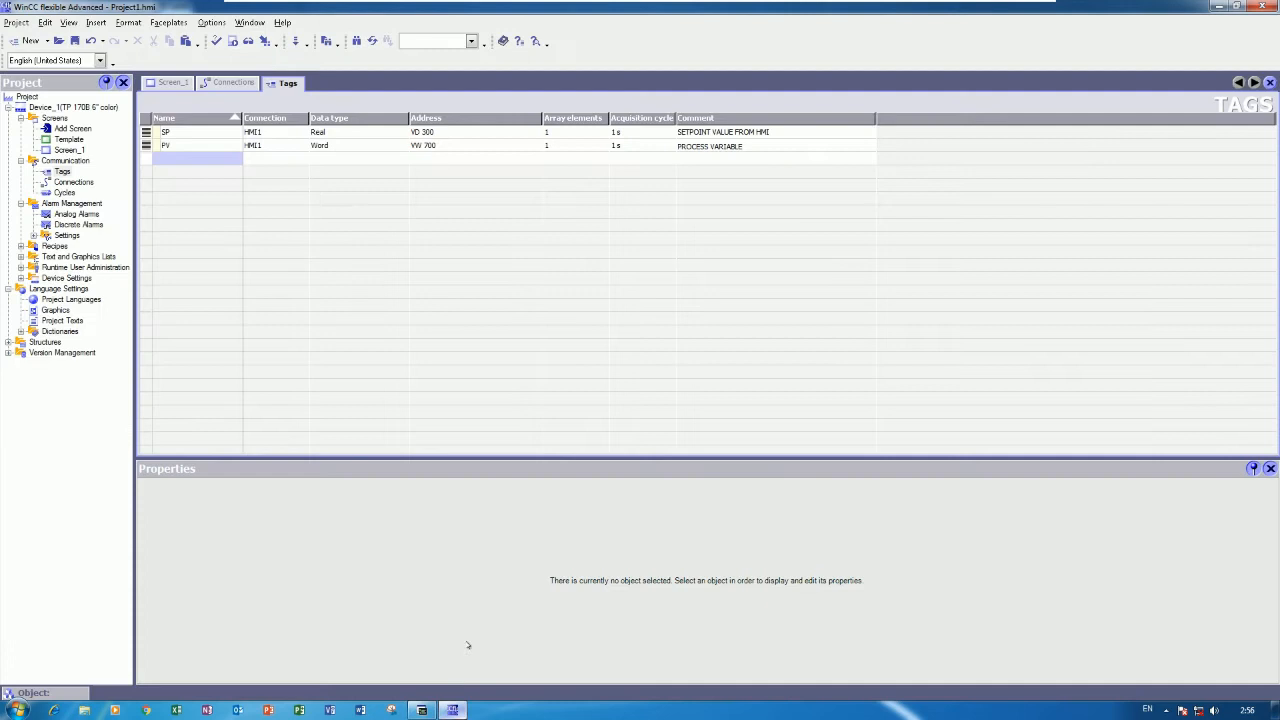
double_click(190, 158)
type("MANUAL_")
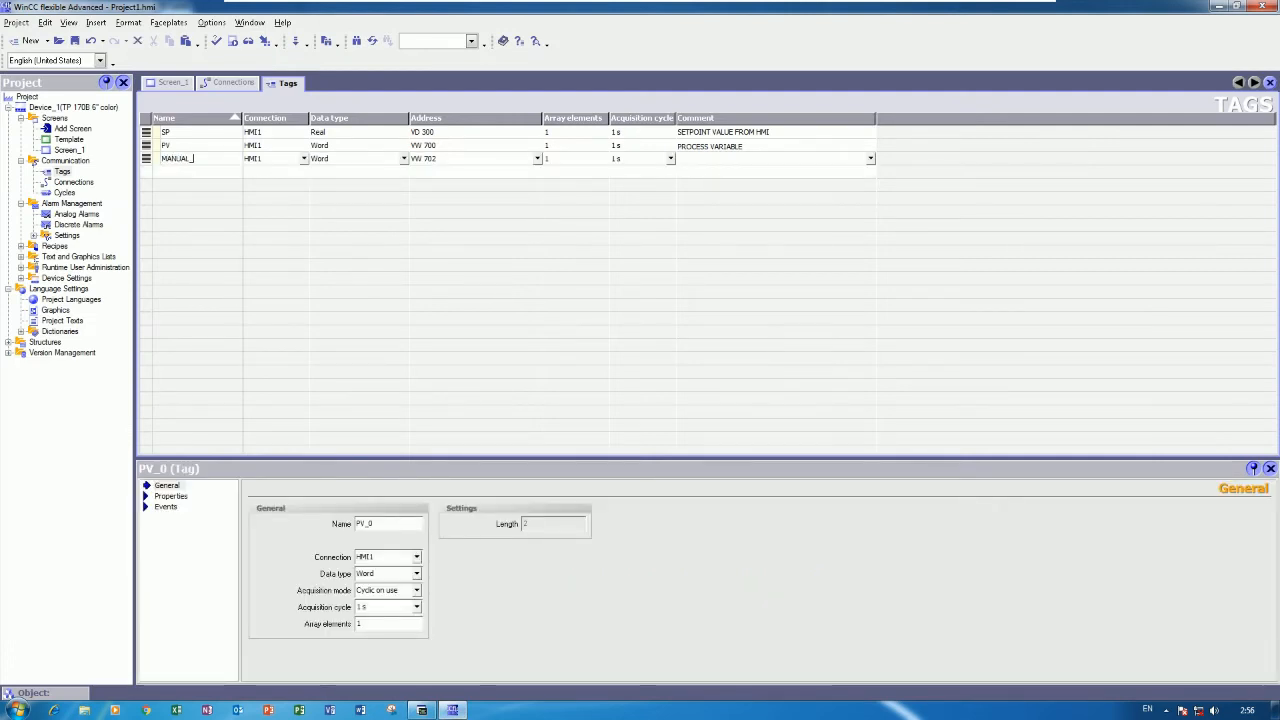
type("SPT")
key("Tab")
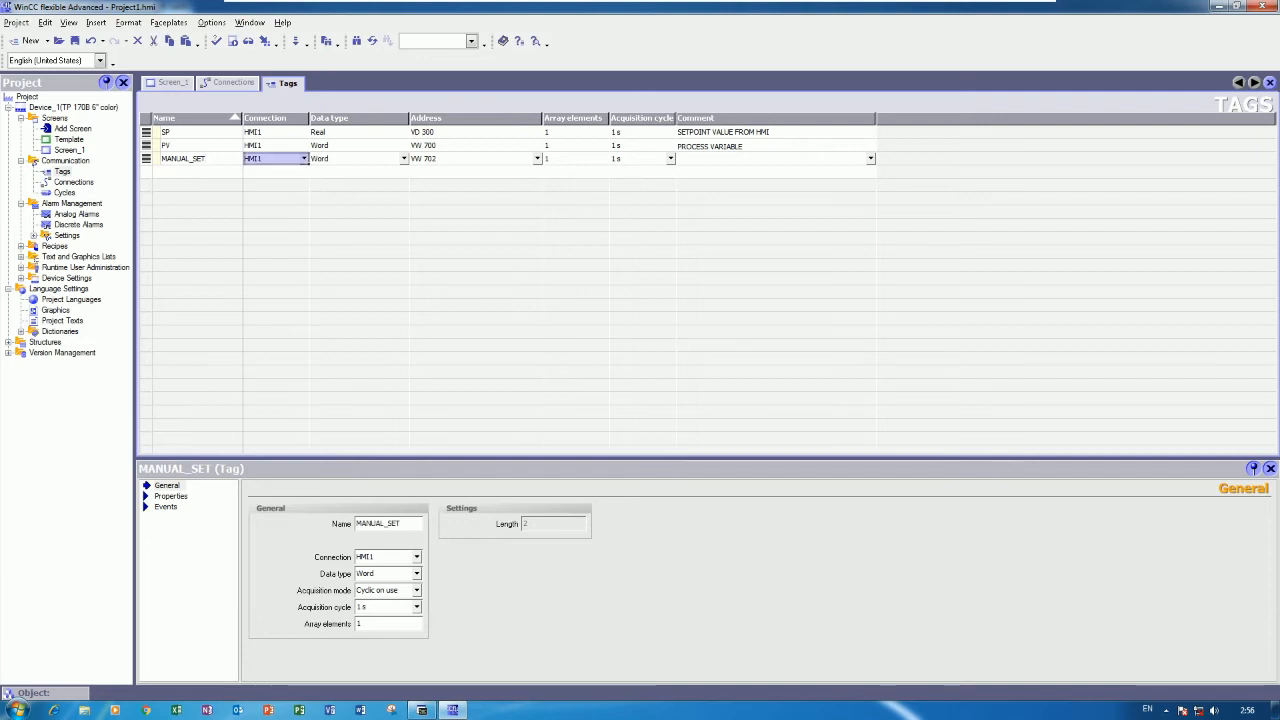
Step: Set the MANUAL_SET tag's address to VW 900 and its comment to "MANUAL SETPOINT FROM HMI"
left_click(451, 160)
left_click(450, 159)
type("VW 7")
key("BackSpace")
type("900")
key("Tab")
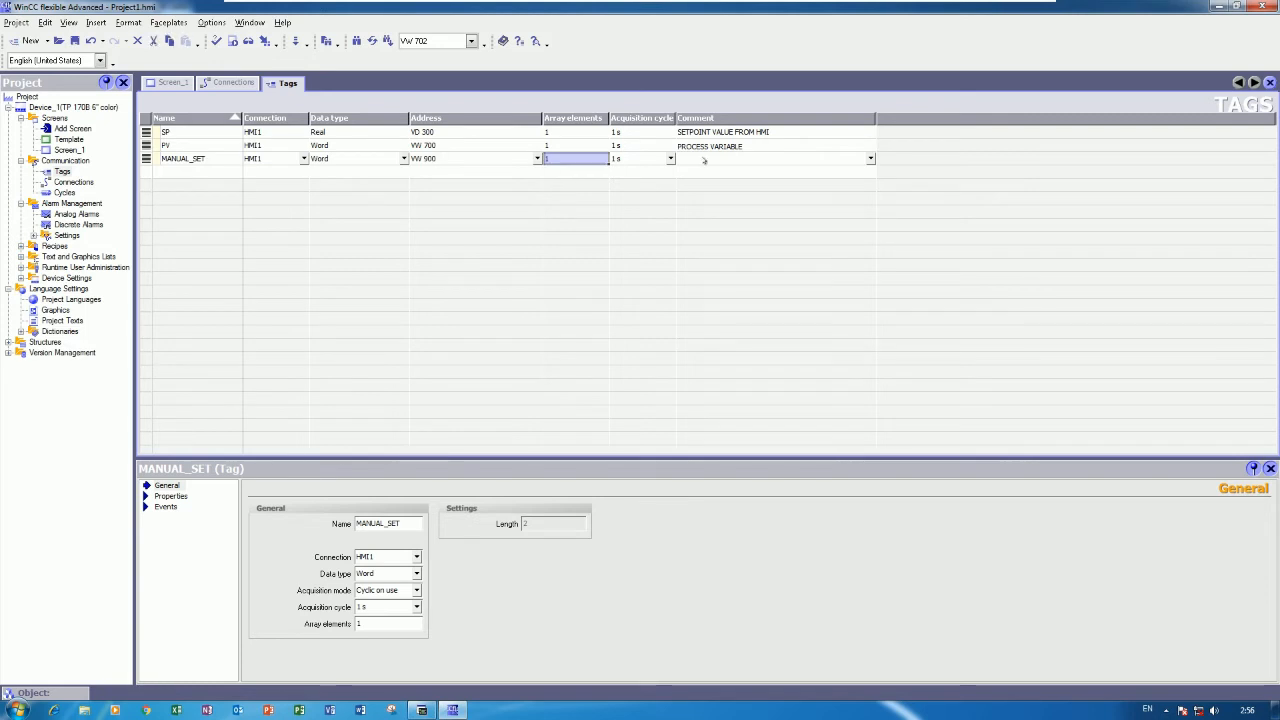
key("Tab")
key("Tab")
type("MANUAL ")
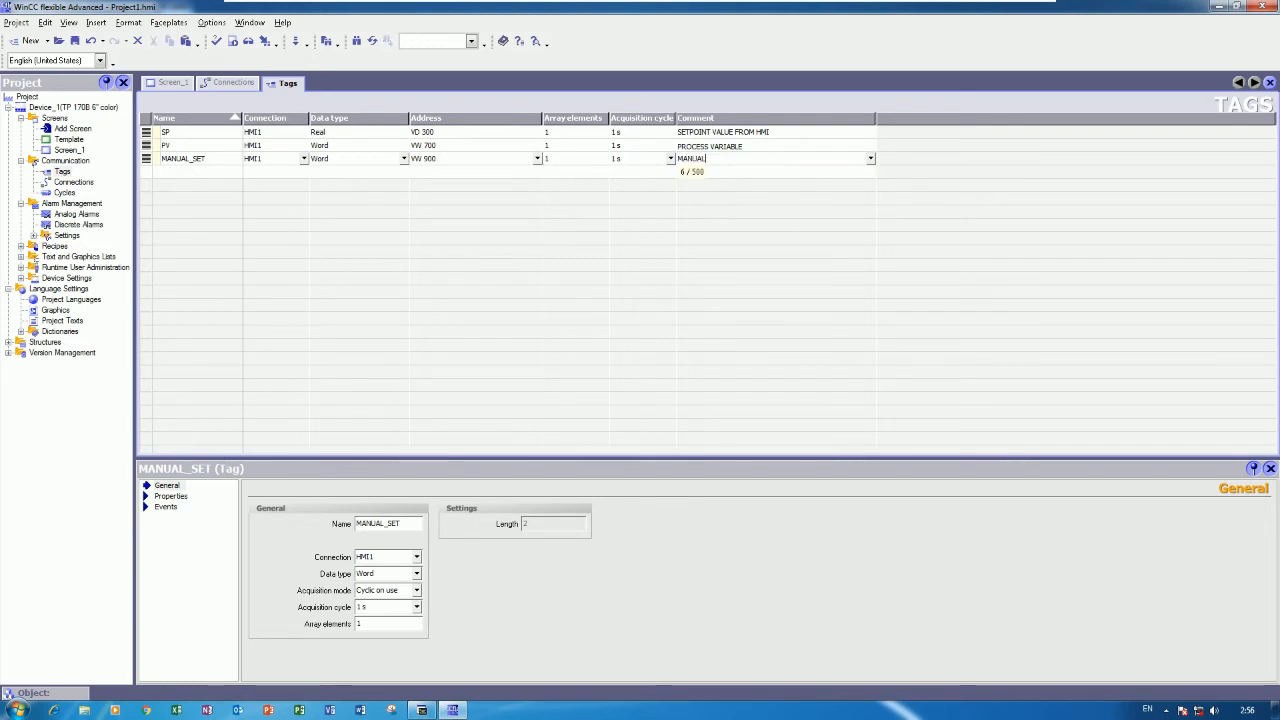
type("SETPOINT")
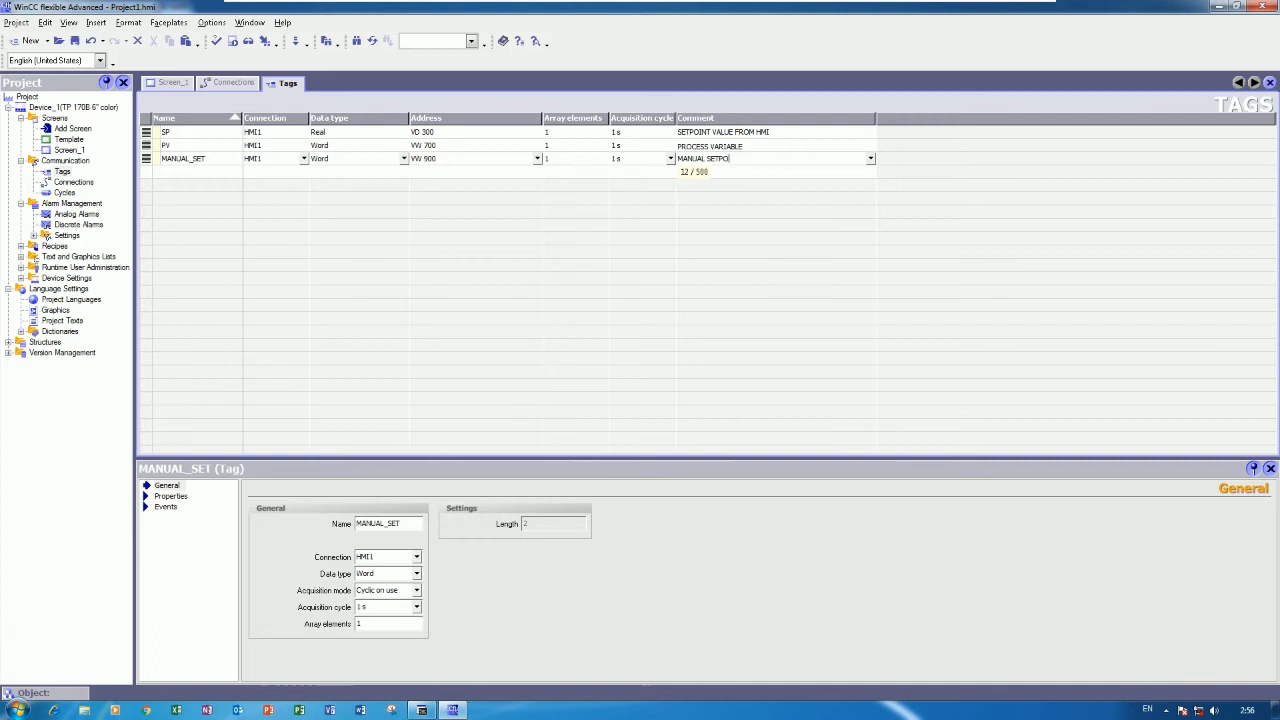
type(" FROM HMI")
left_click(792, 220)
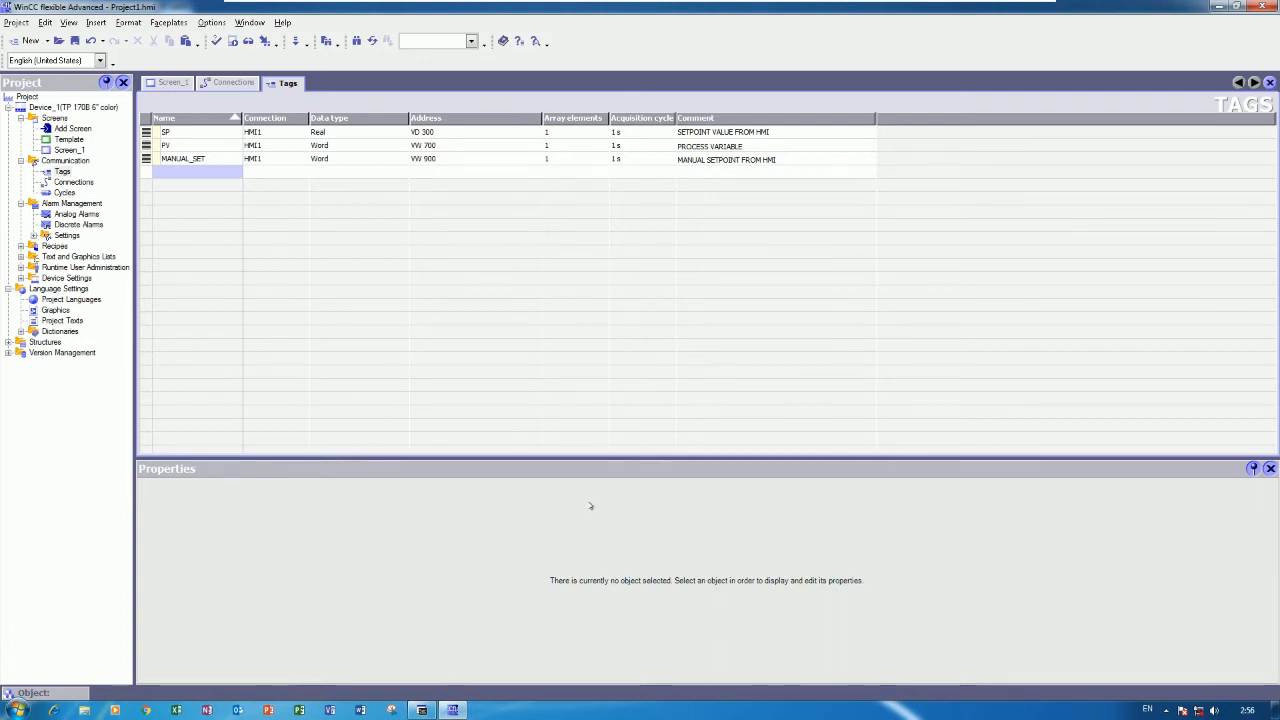
Step: Check the output address in STEP 7-Micro/WIN, then add a tag named OUTPUT with address VW 1000 in WinCC flexible
key("alt+Tab")
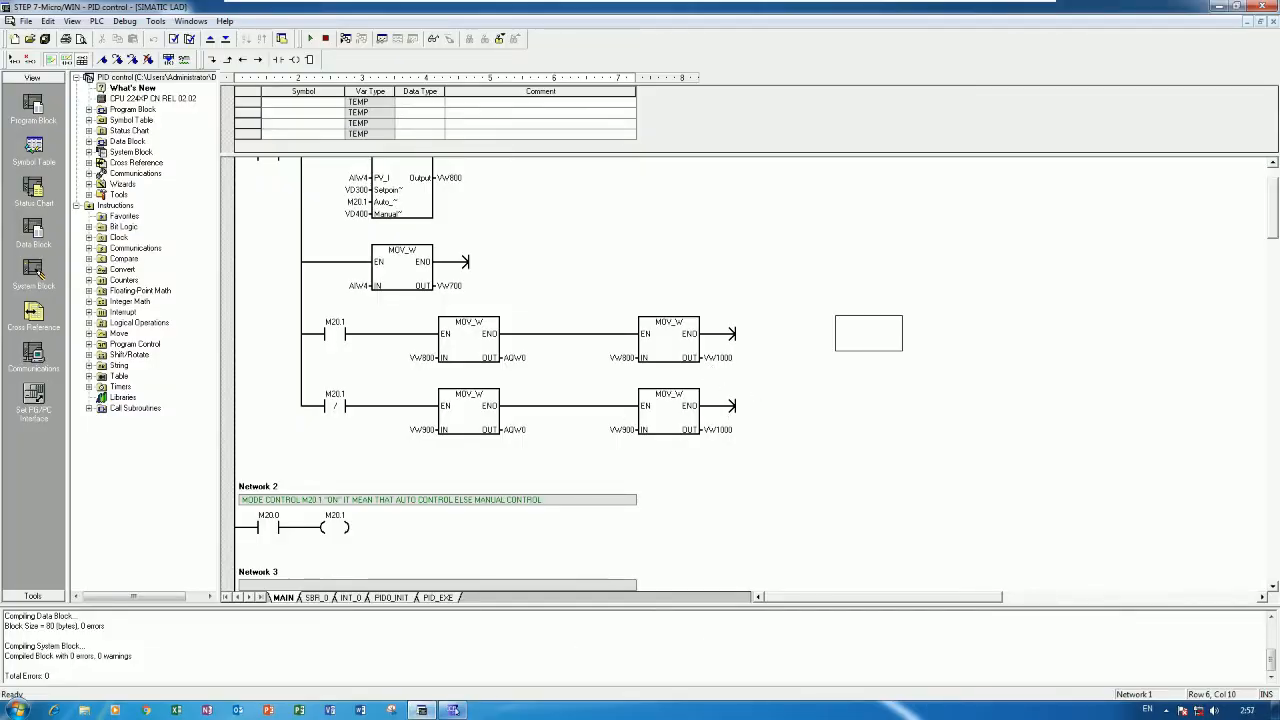
left_click(455, 712)
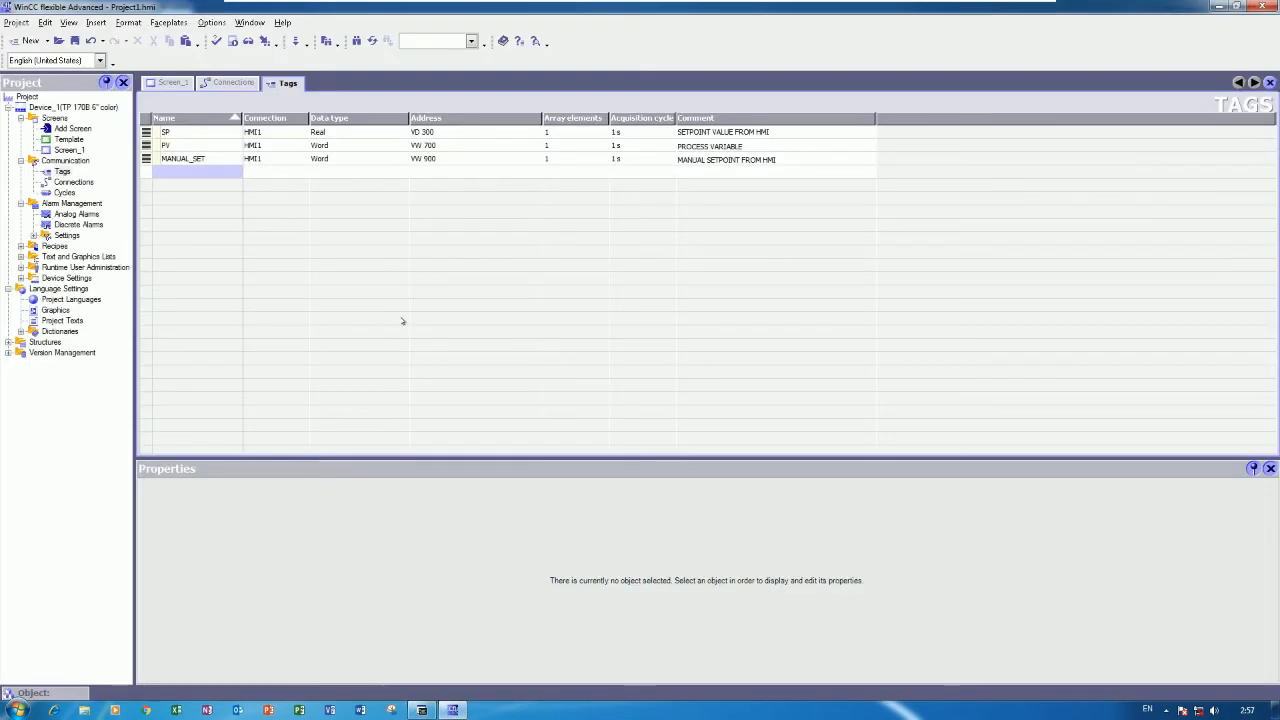
type("OUTPUT")
key("Tab")
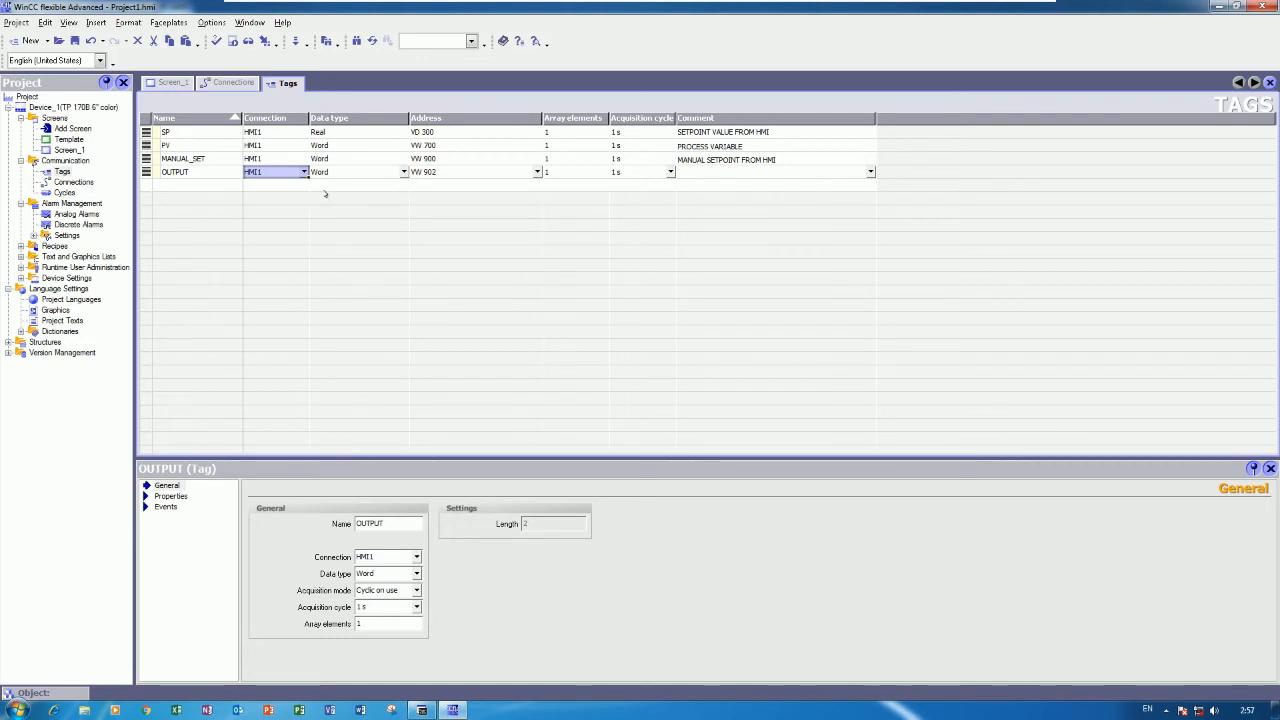
left_click(440, 172)
left_click(442, 171)
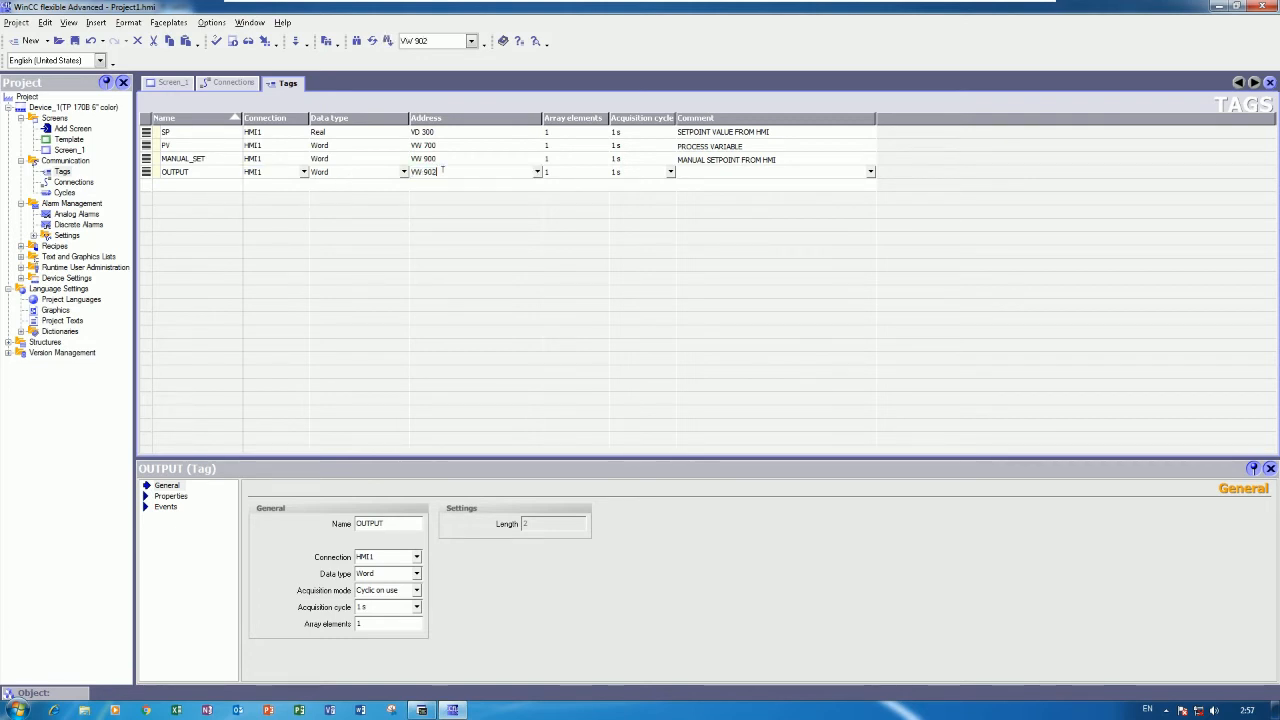
key("BackSpace")
key("BackSpace")
key("BackSpace")
type("1000")
key("Tab")
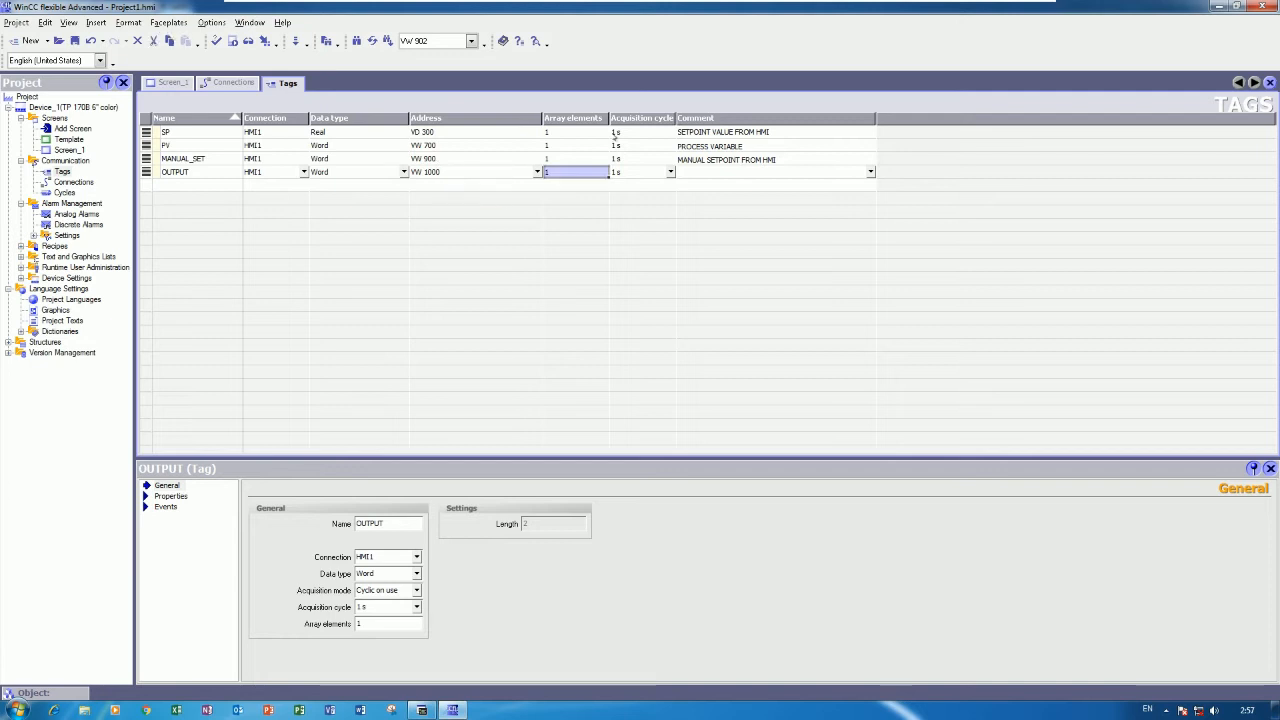
Step: Enter the comment "OUTPUT TO VSD" for the OUTPUT tag
left_click(700, 172)
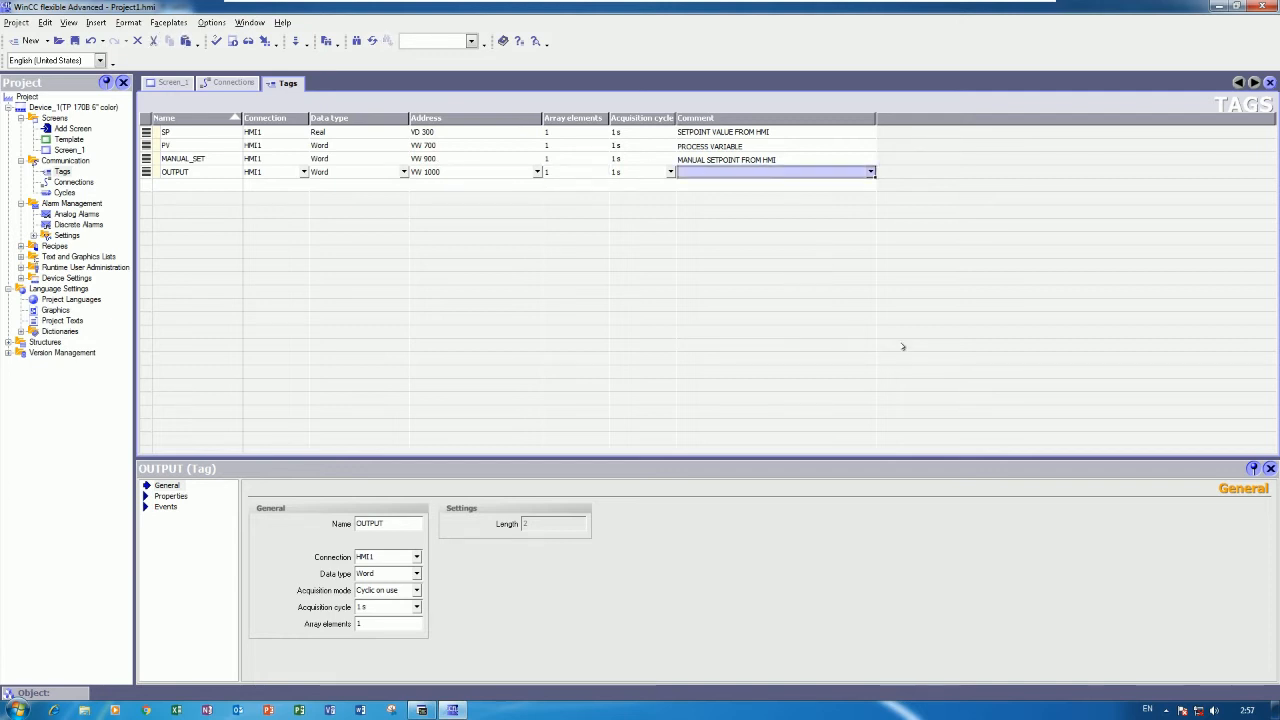
type("OUTPUT ")
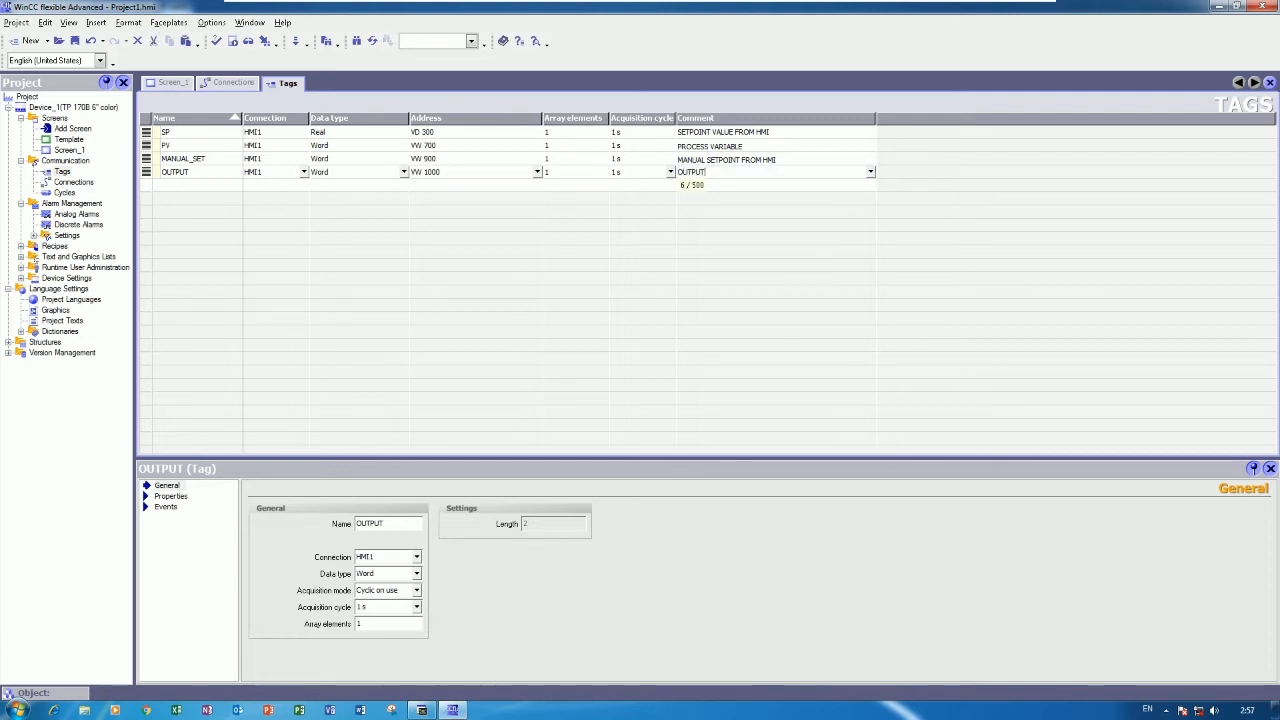
type("TO ")
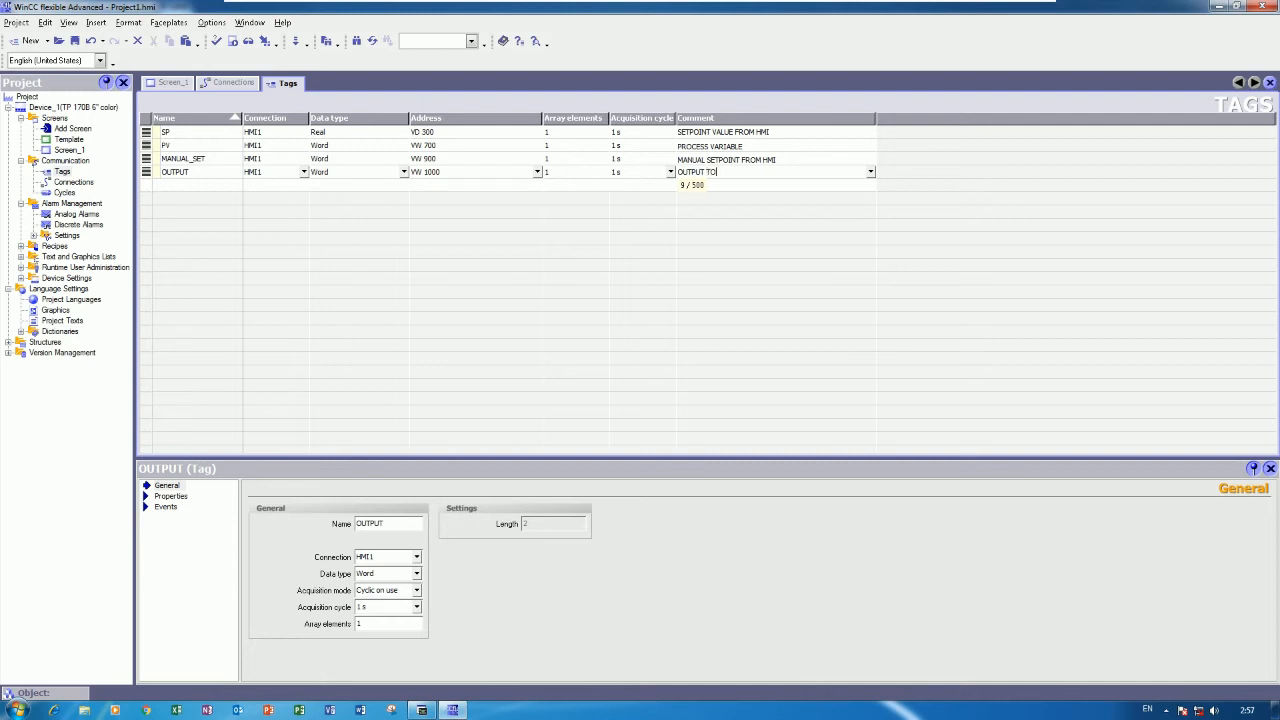
type("VSD")
key("Return")
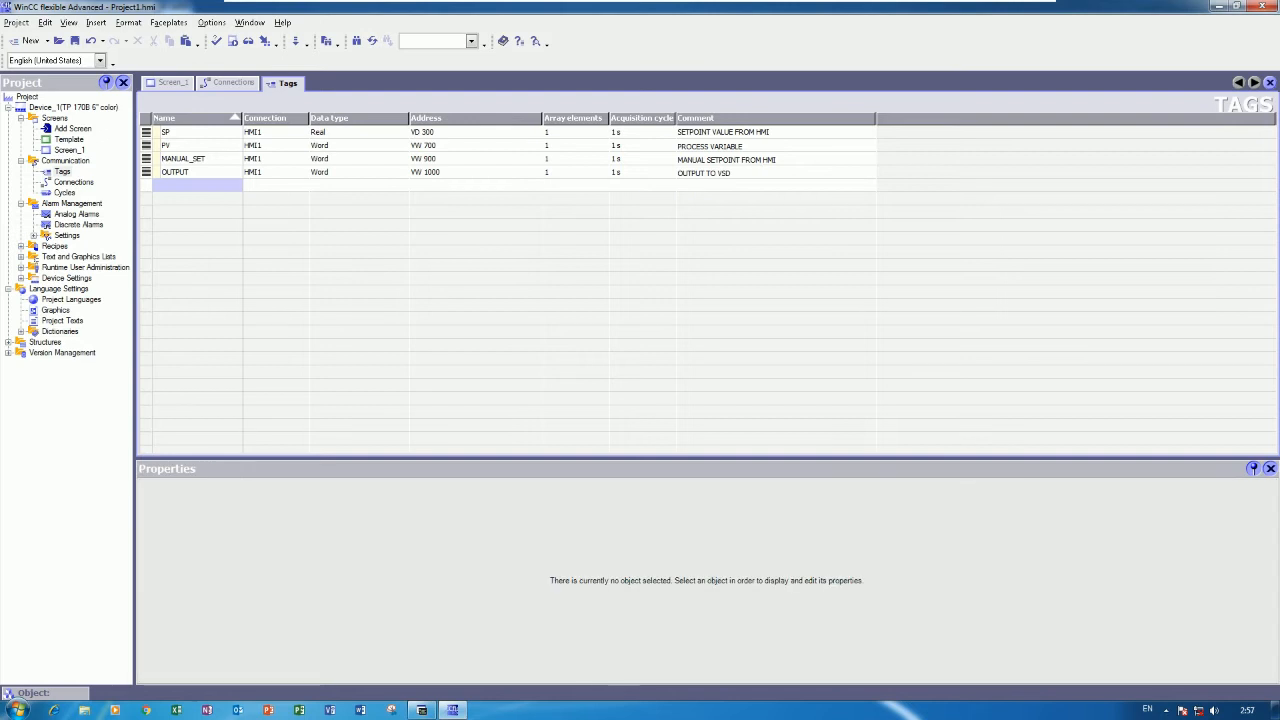
Step: Extend the PV tag's comment to "PROCESS VARIABLE FROM INSTRUMENT"
left_click(752, 134)
left_click(750, 145)
left_click(750, 145)
left_click(750, 145)
type("FROM INSTRUMENT")
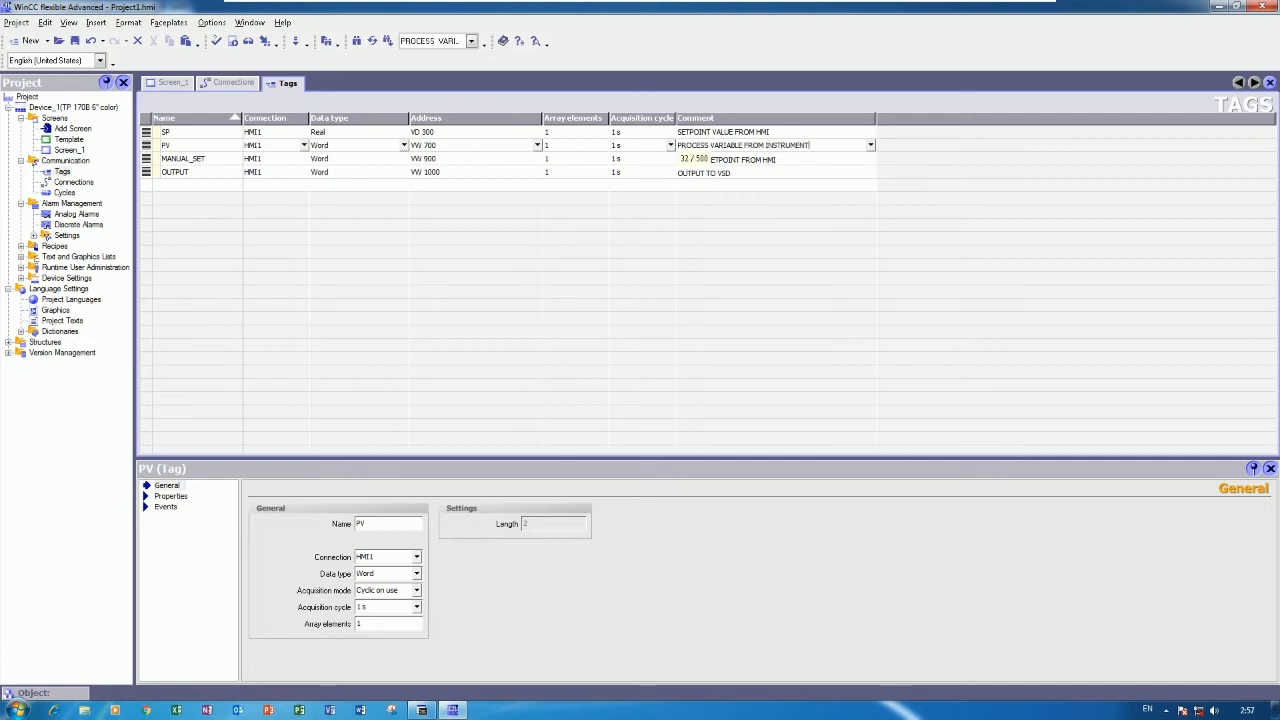
key("Return")
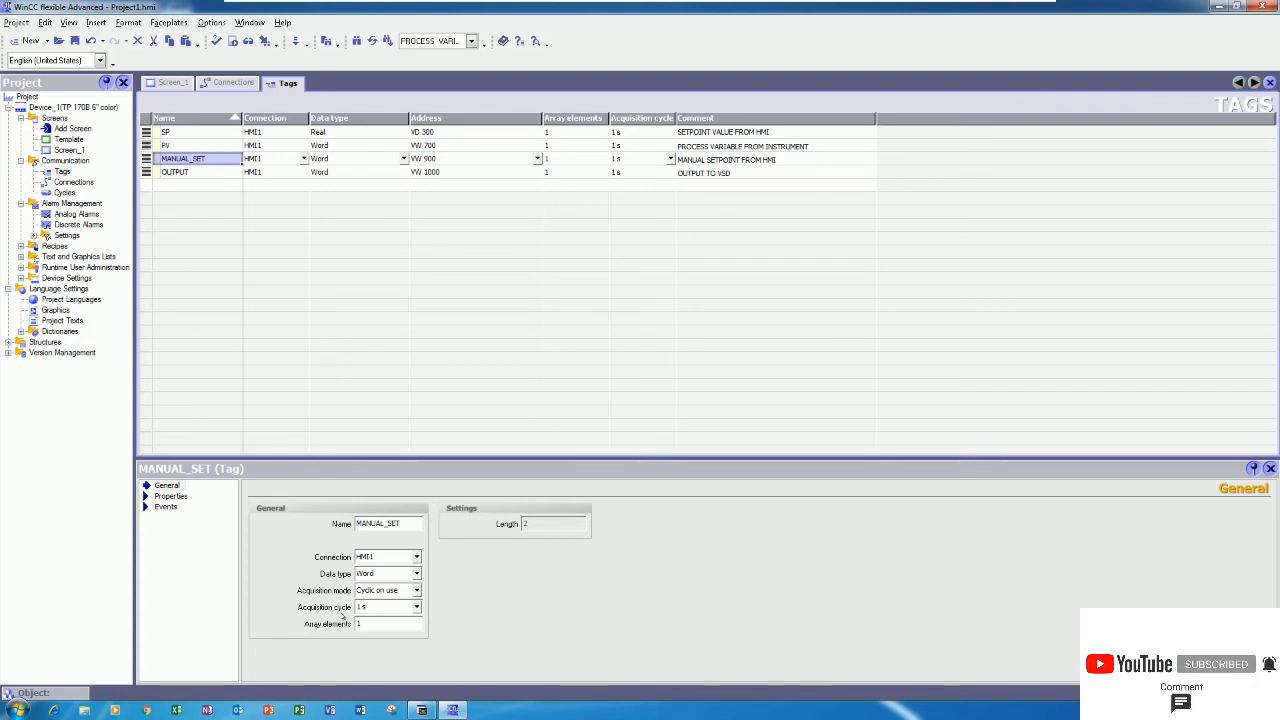
Step: Check the mode control bit in Network 2 in STEP 7-Micro/WIN, then add a tag named MODE_CTL in WinCC flexible
left_click(423, 710)
left_click(386, 538)
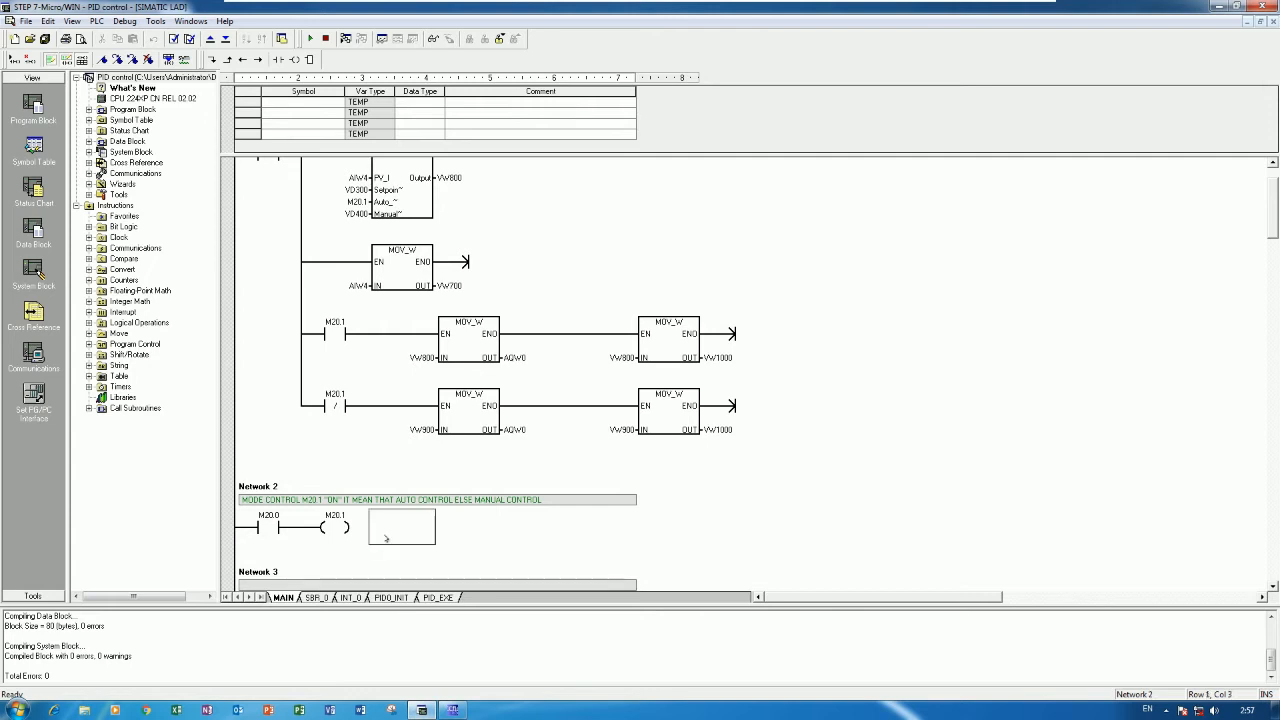
scroll(420, 508, "down", 2)
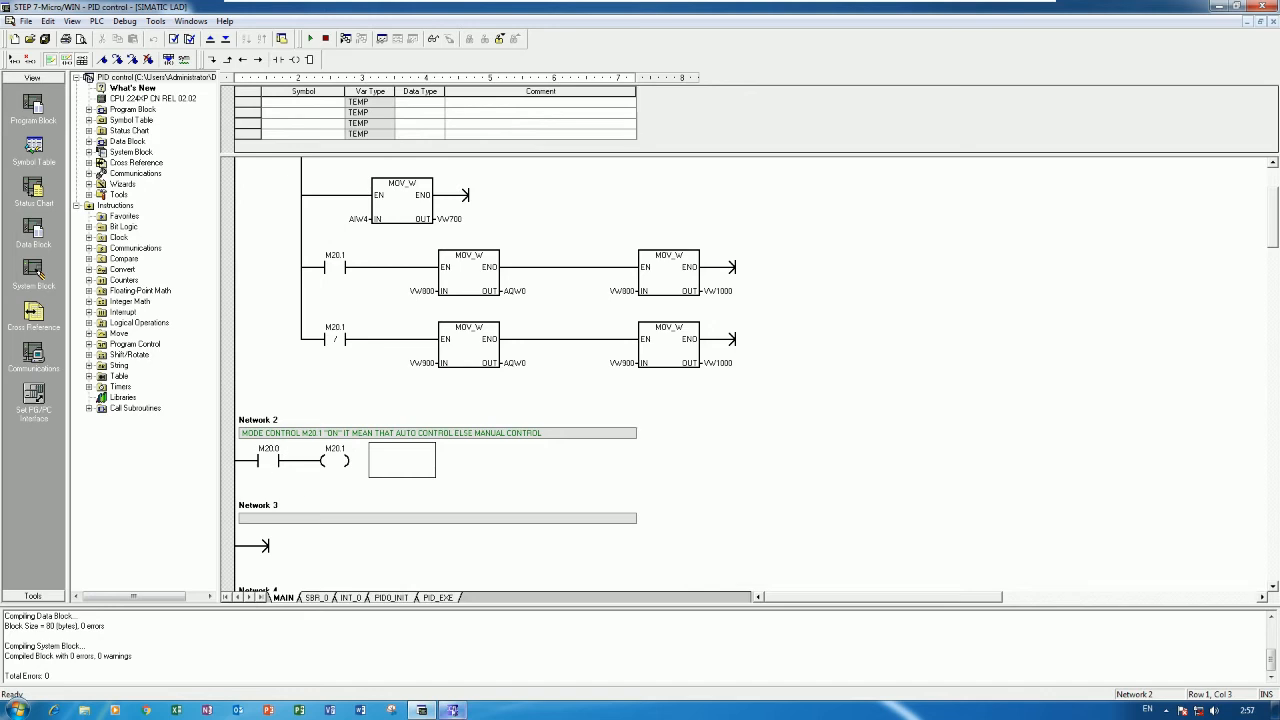
left_click(453, 709)
left_click(200, 187)
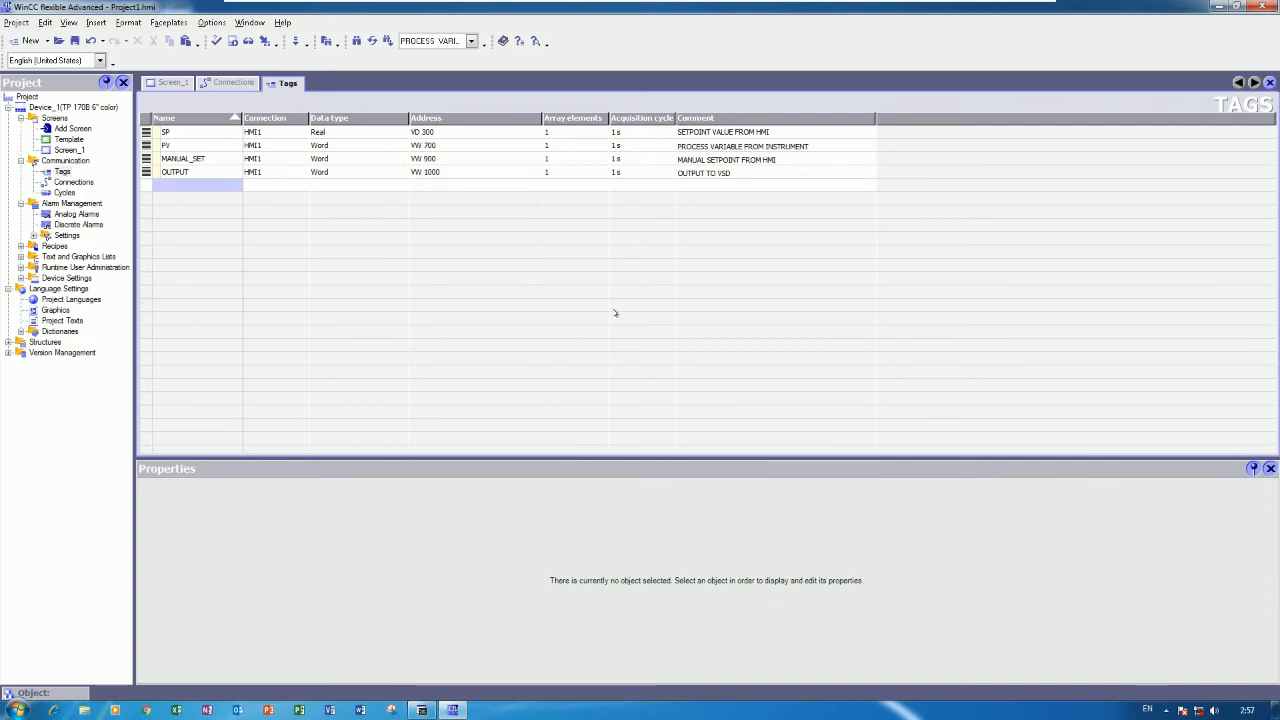
type("MODE")
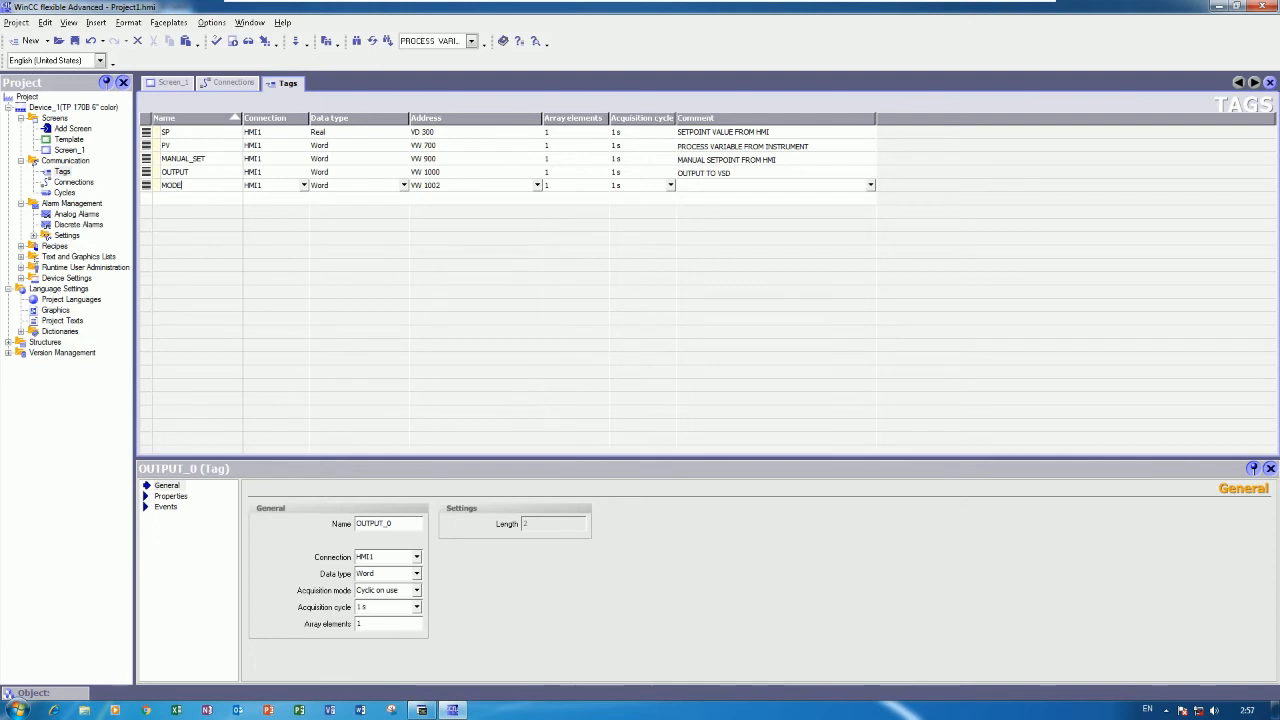
type("_CTL")
key("Tab")
Step: Set the MODE_CTL tag's data type to Bool and its address to M 20.0
left_click(350, 188)
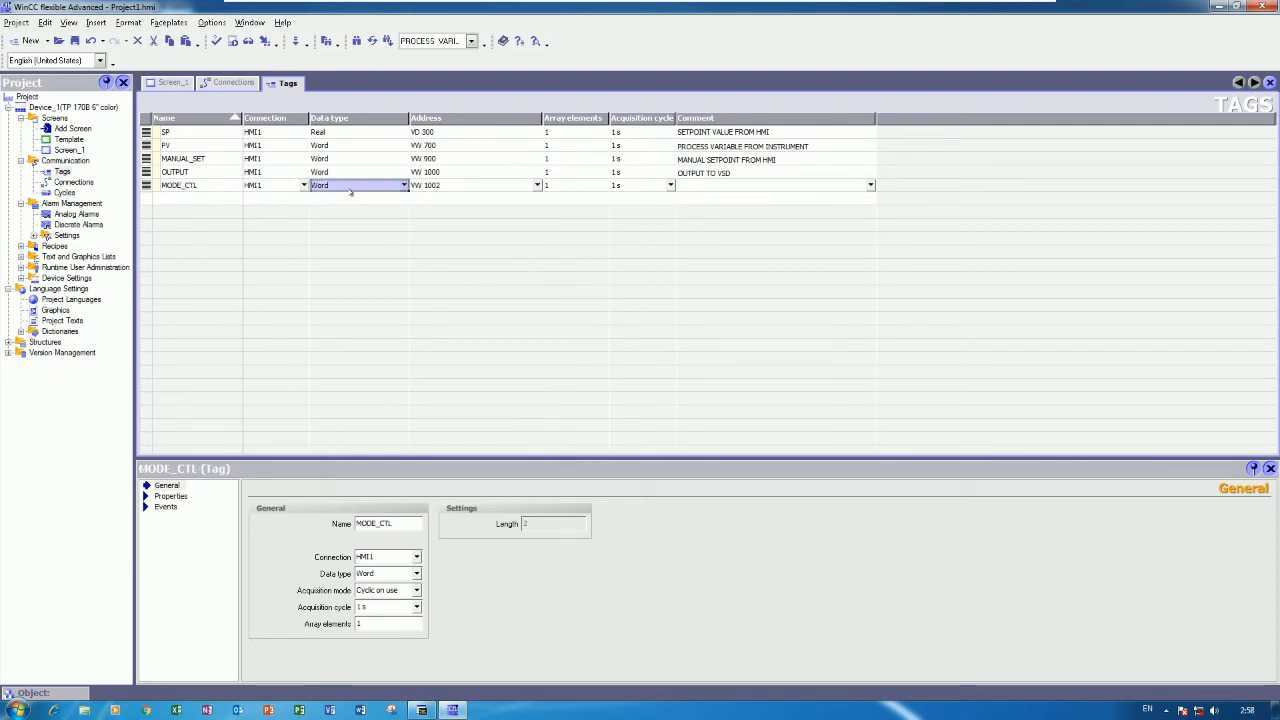
type("b")
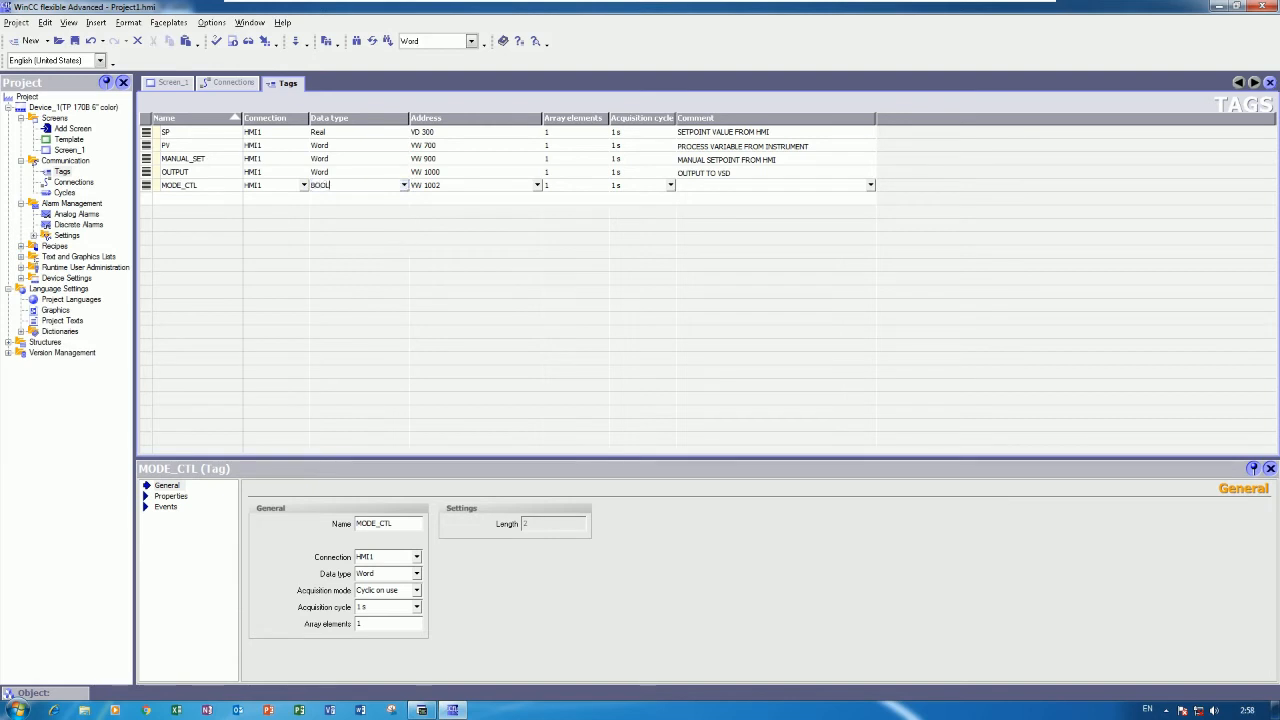
key("Tab")
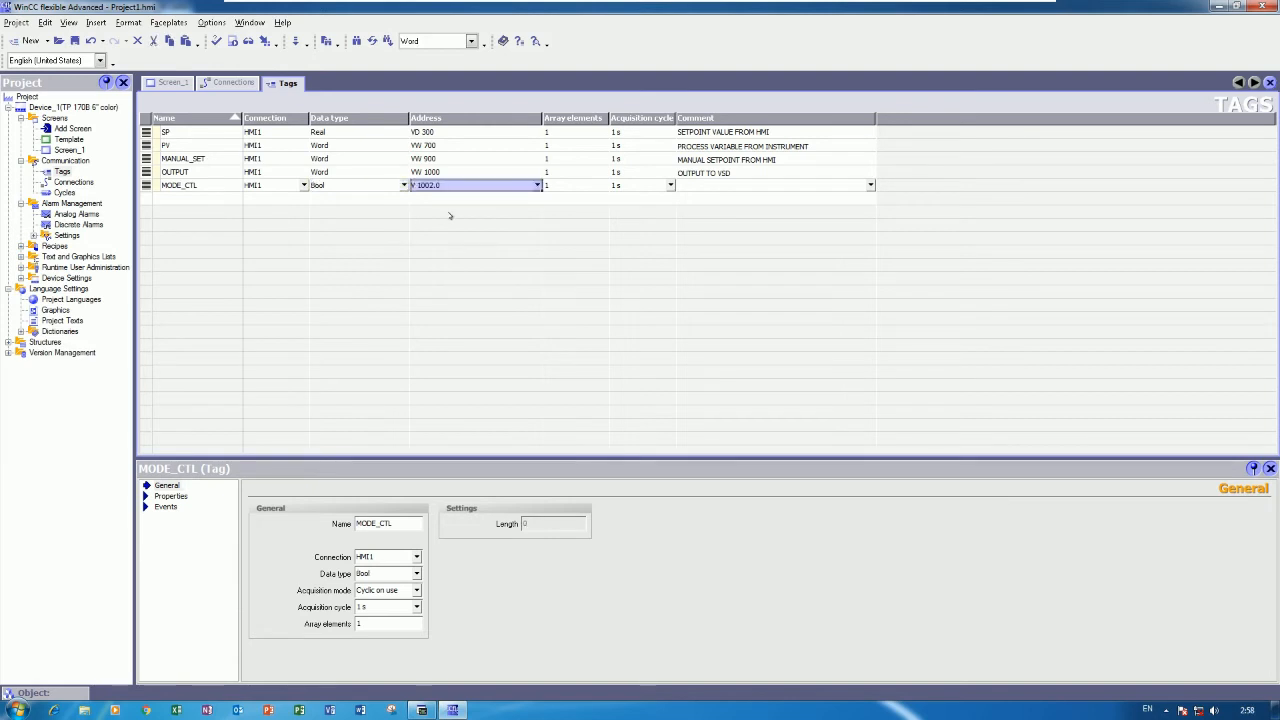
type("M ")
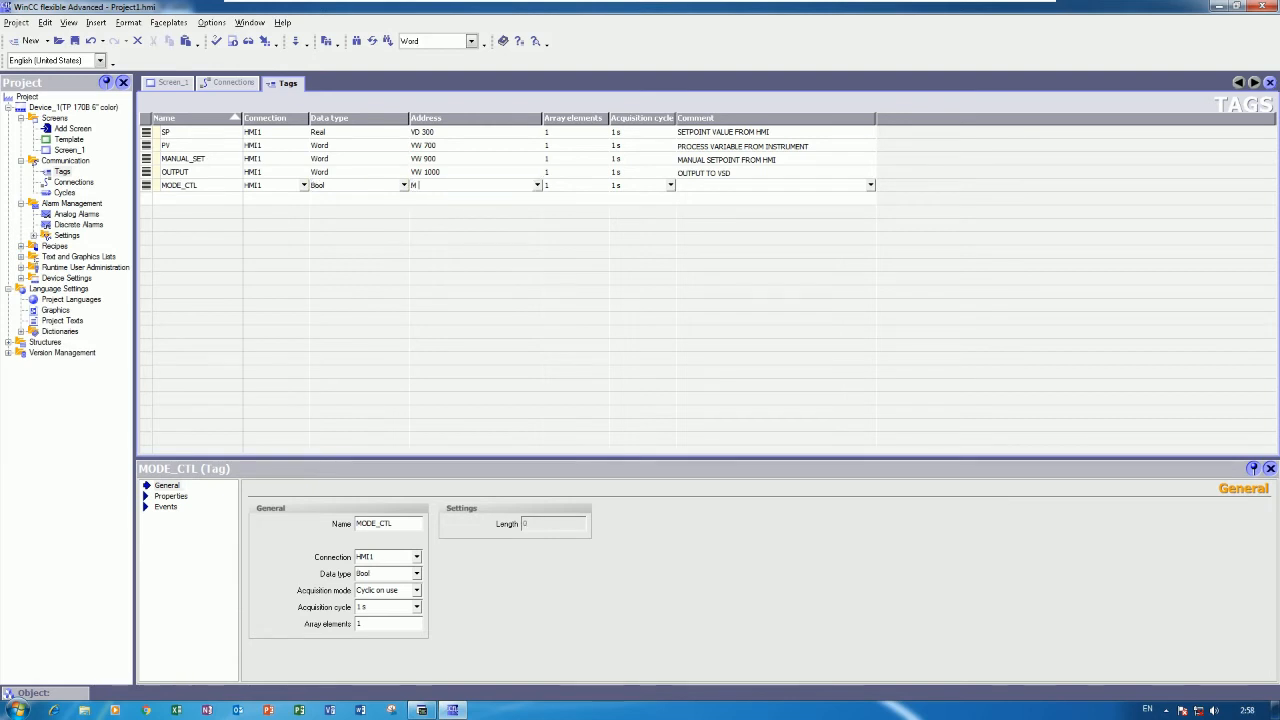
type("20.0")
key("Tab")
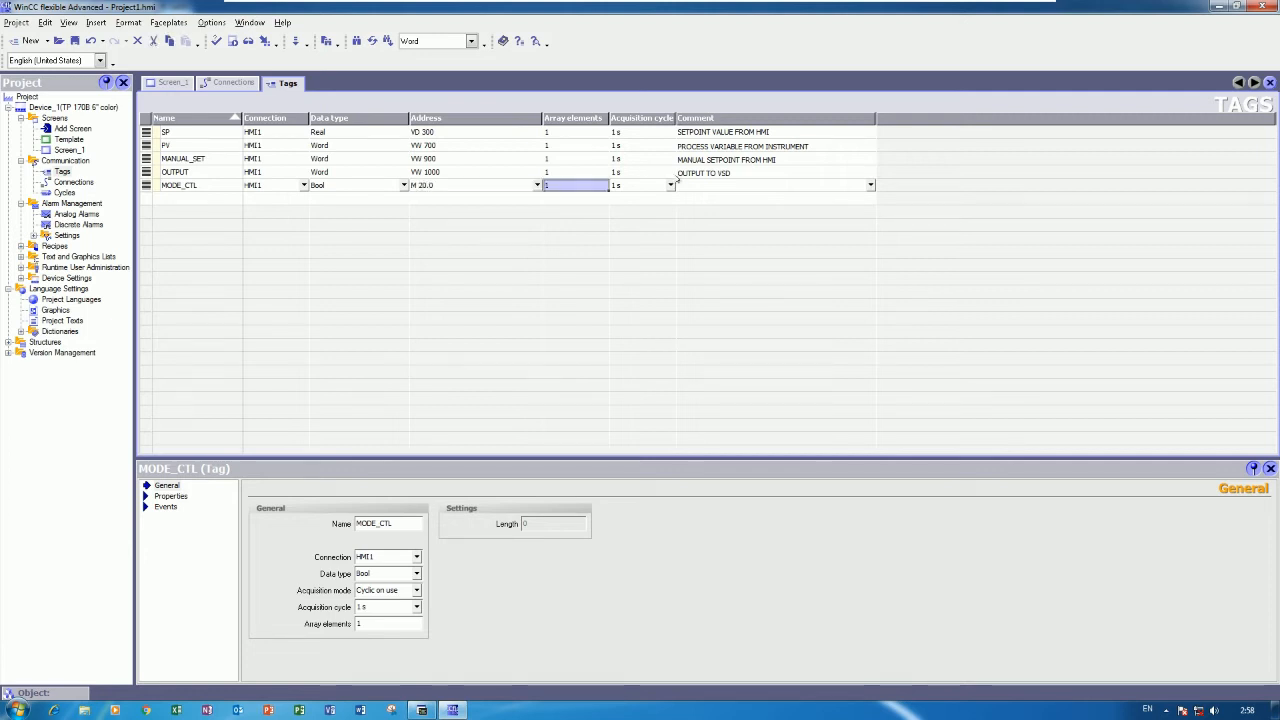
Step: Enter the comment "MODE CONTROL" for the MODE_CTL tag
left_click(685, 186)
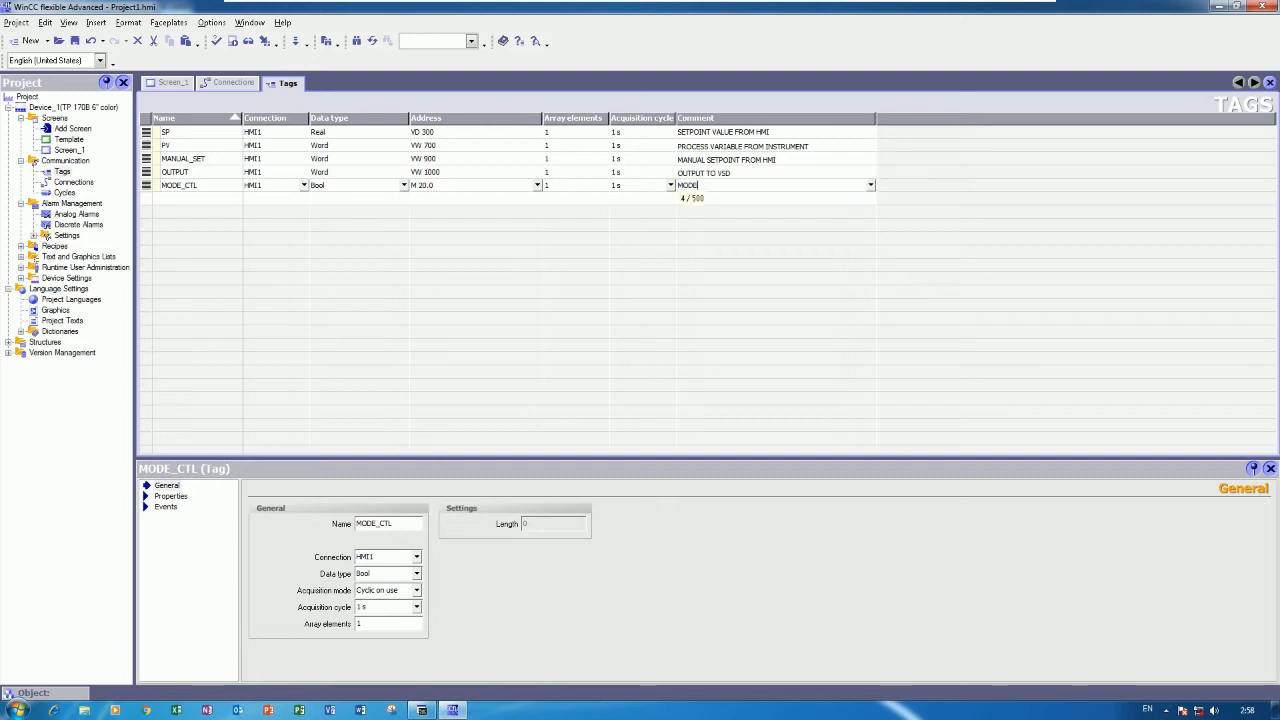
type("CONTRO")
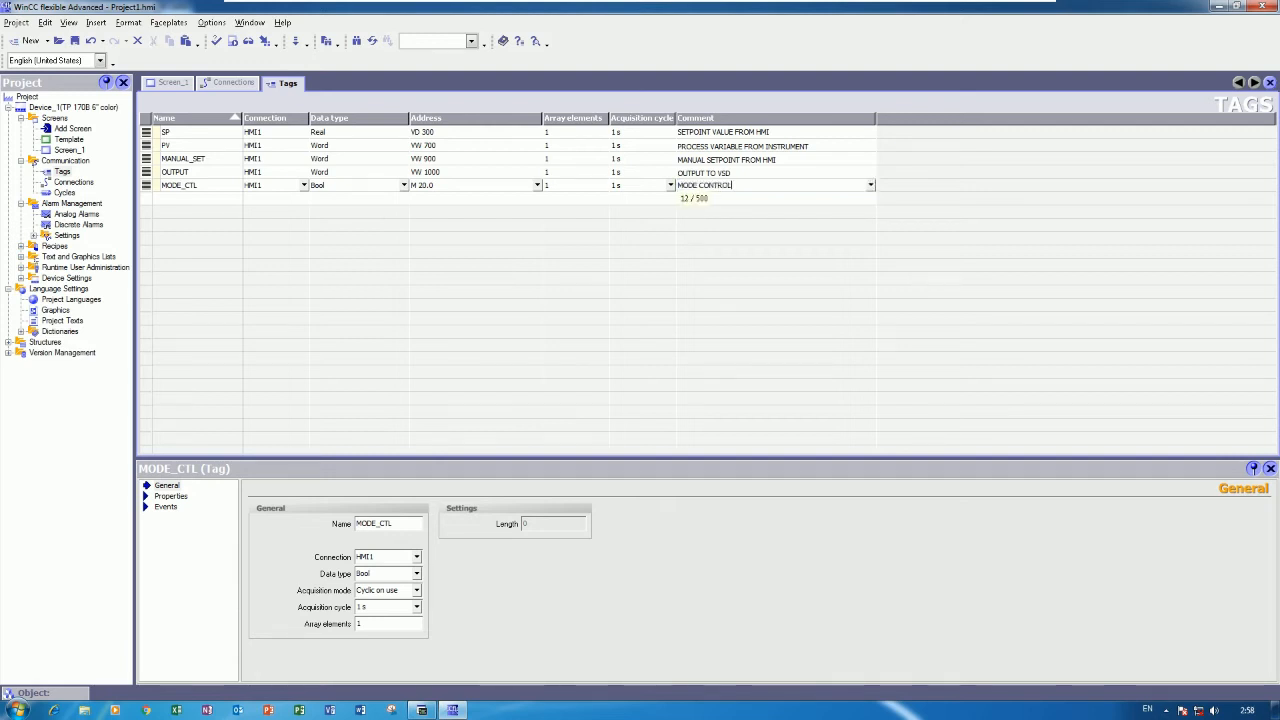
type("L")
key("Return")
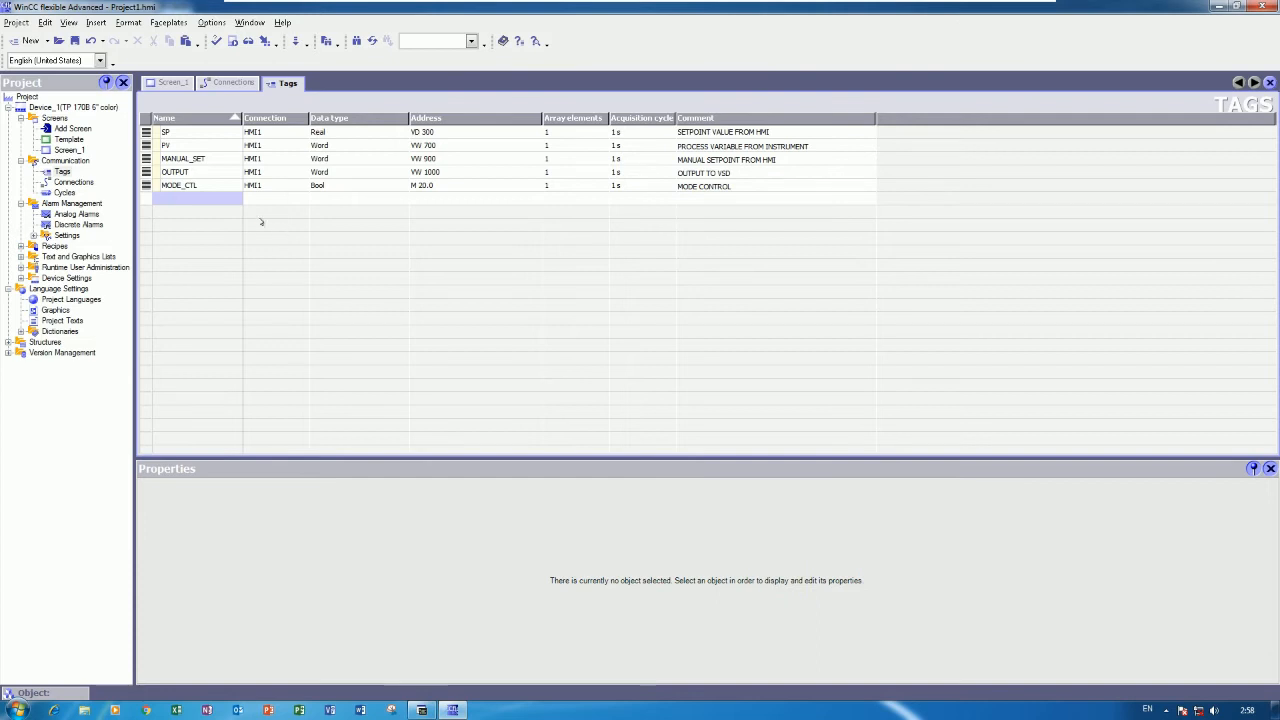
Step: Add a text field near the upper edge of Screen_1 reading "PID CONTROL FOR PLC S7-200 CPU224XP"
left_click(178, 84)
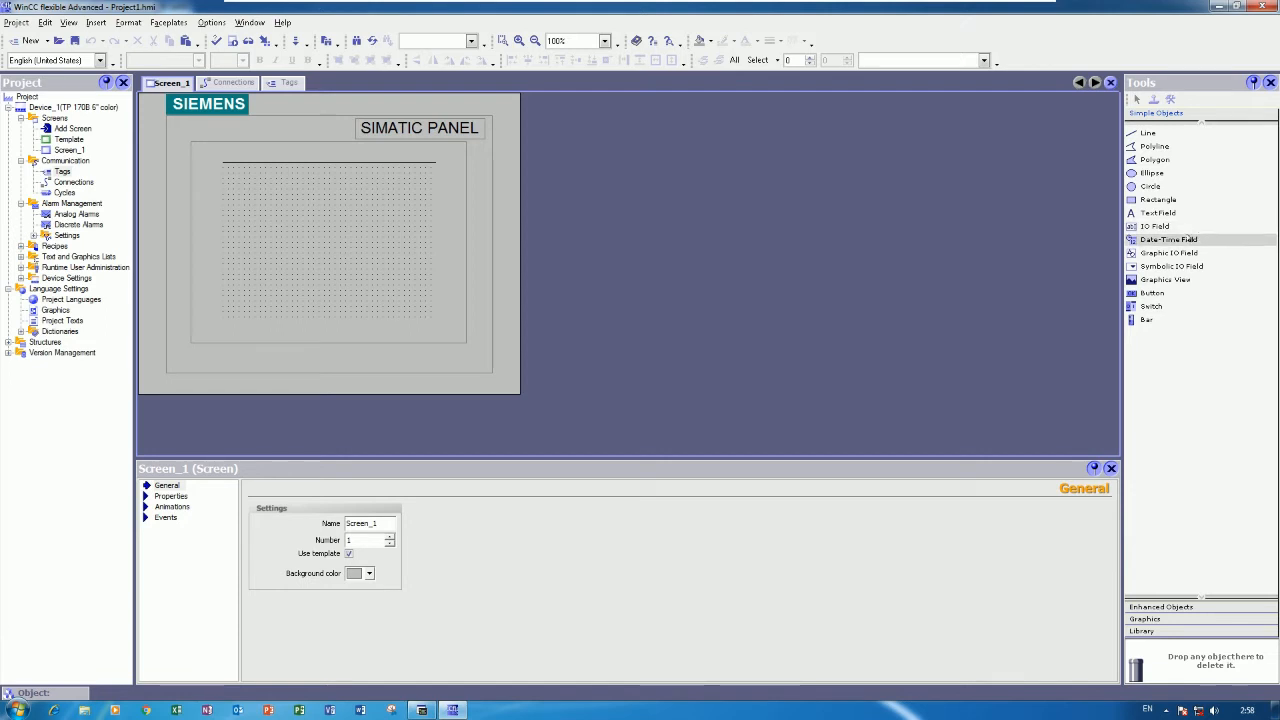
left_click(1158, 228)
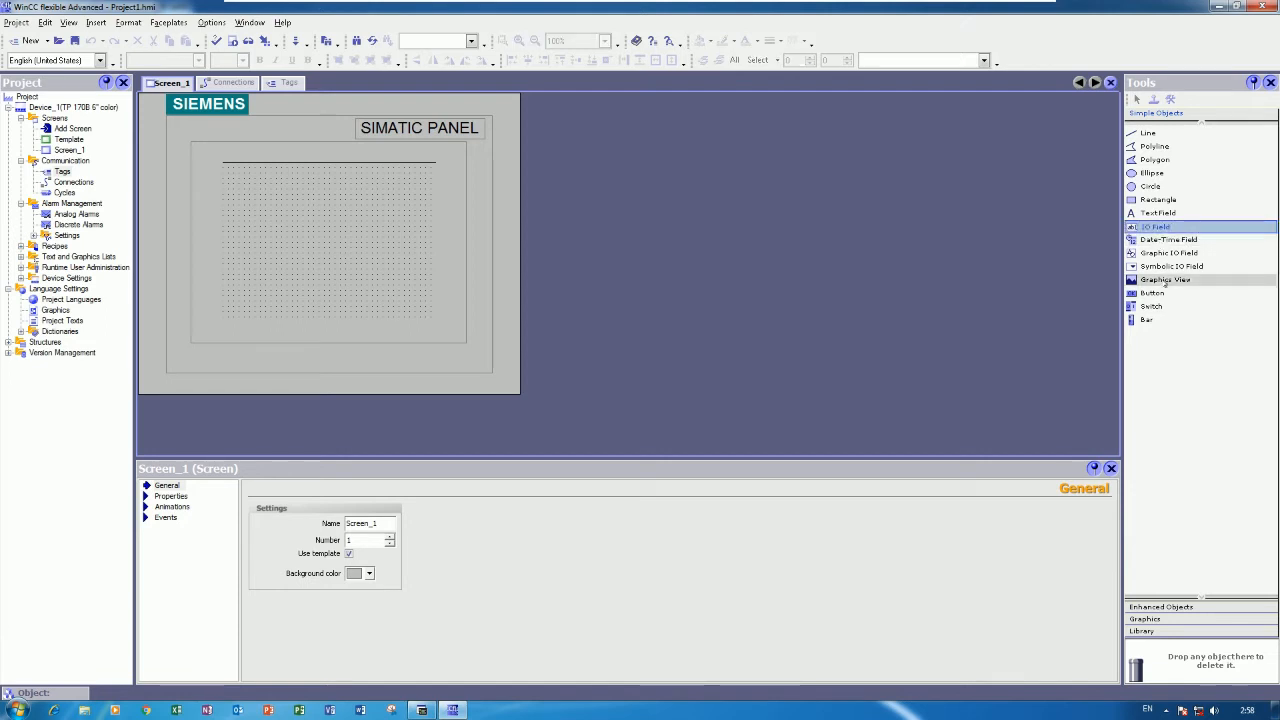
left_click(1158, 213)
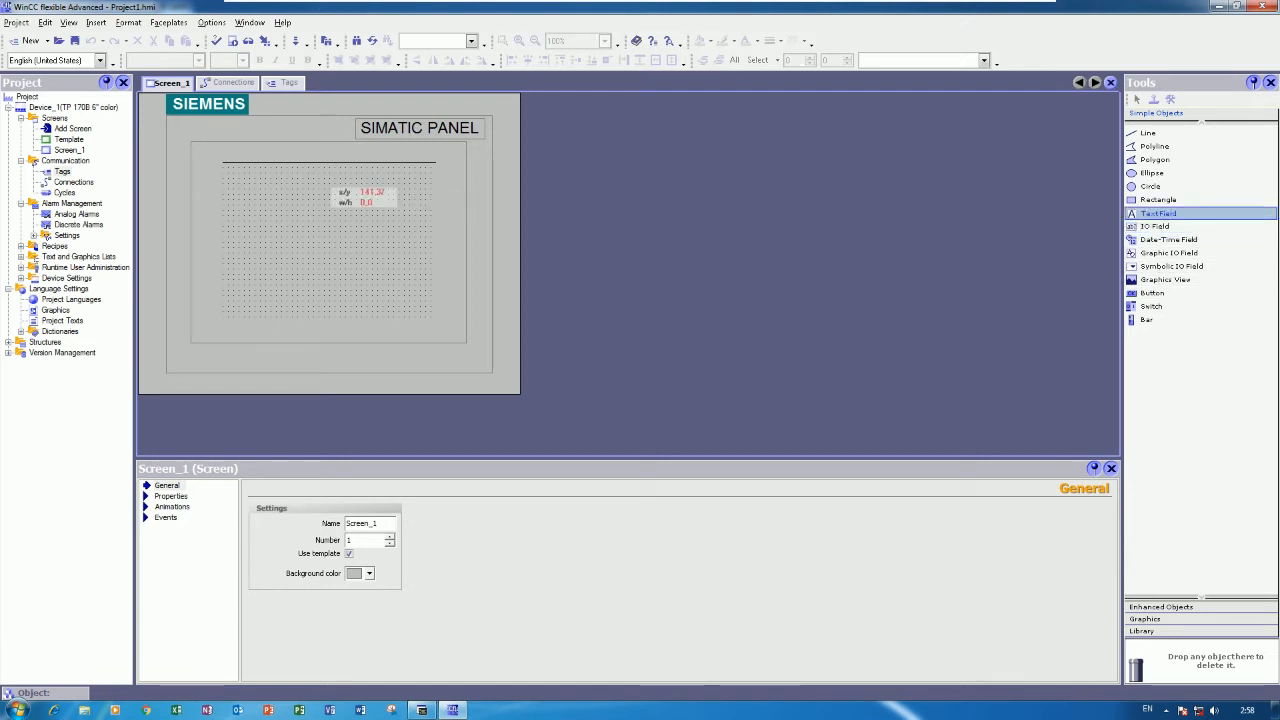
left_click(267, 173)
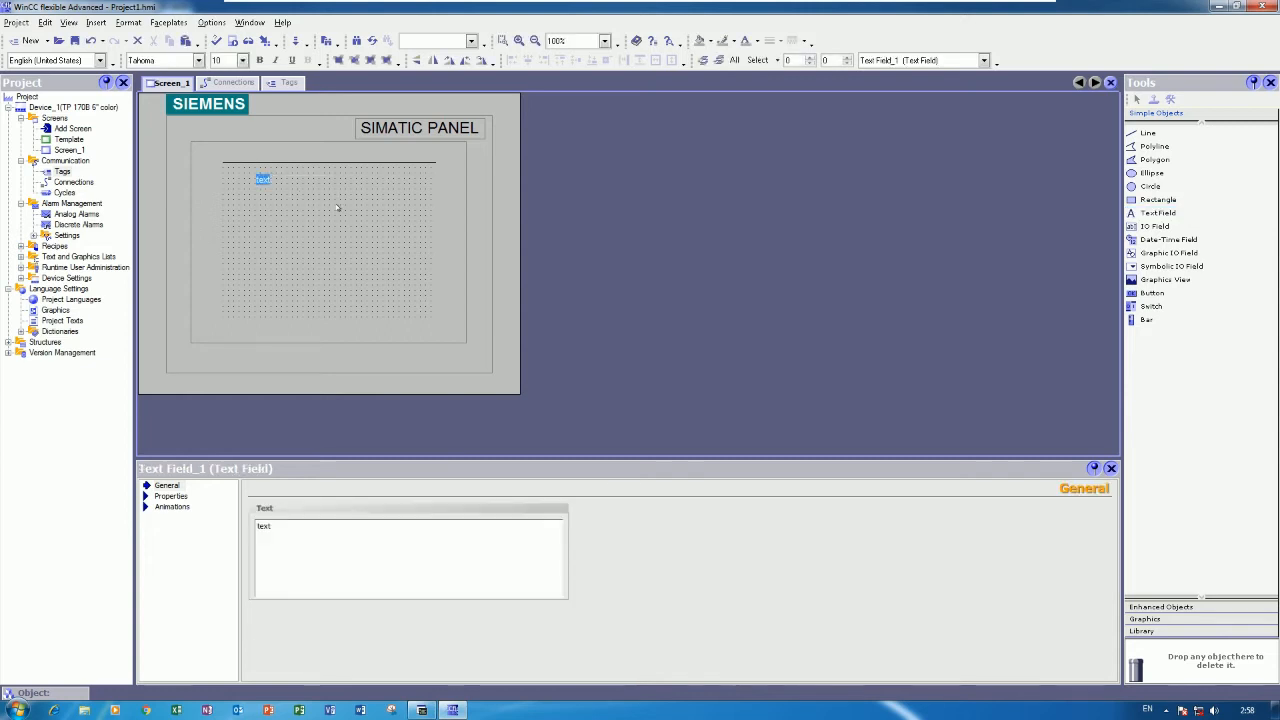
type("PID CONTROL")
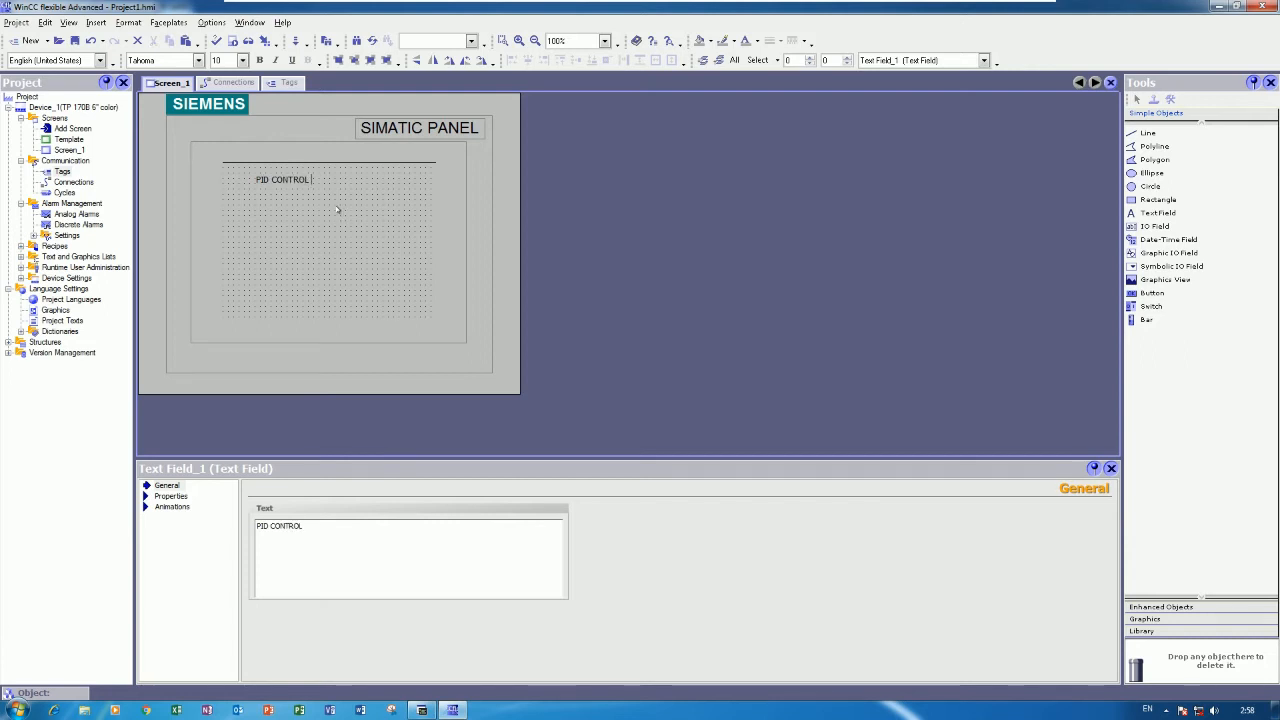
type(" FOR PLC S7-")
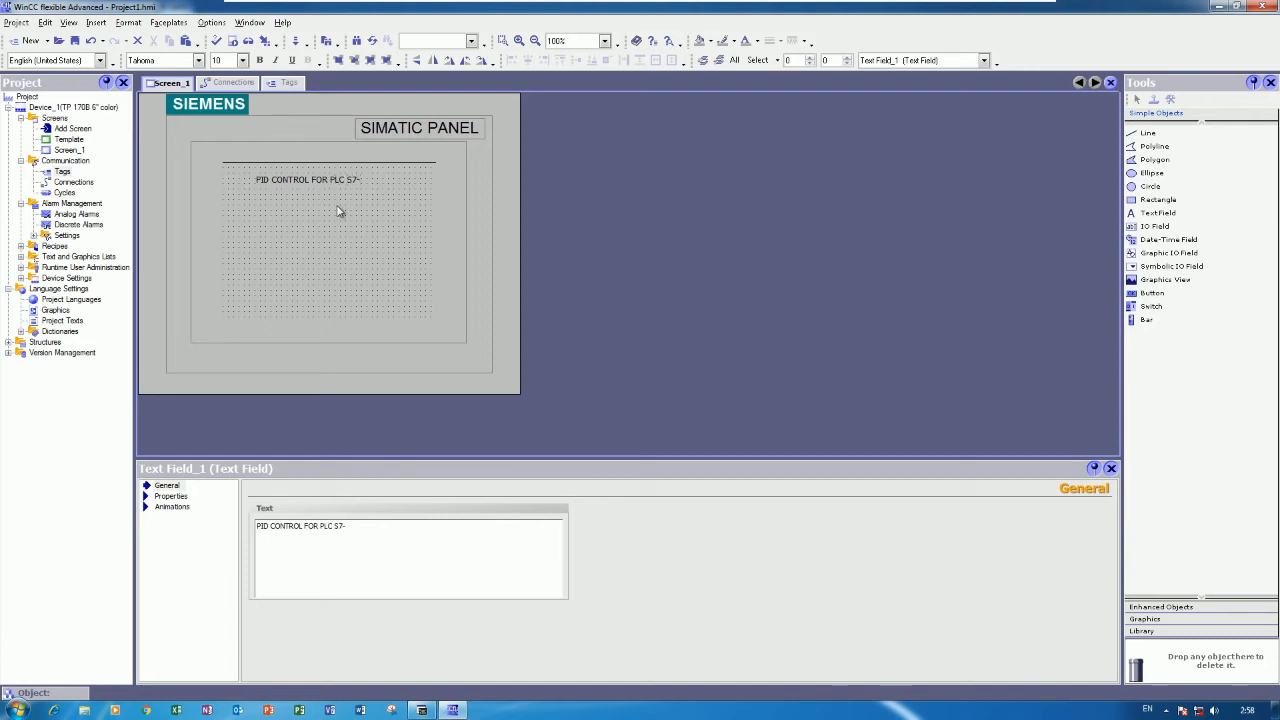
type("200 CPU224XP")
left_click(349, 195)
left_click(347, 178)
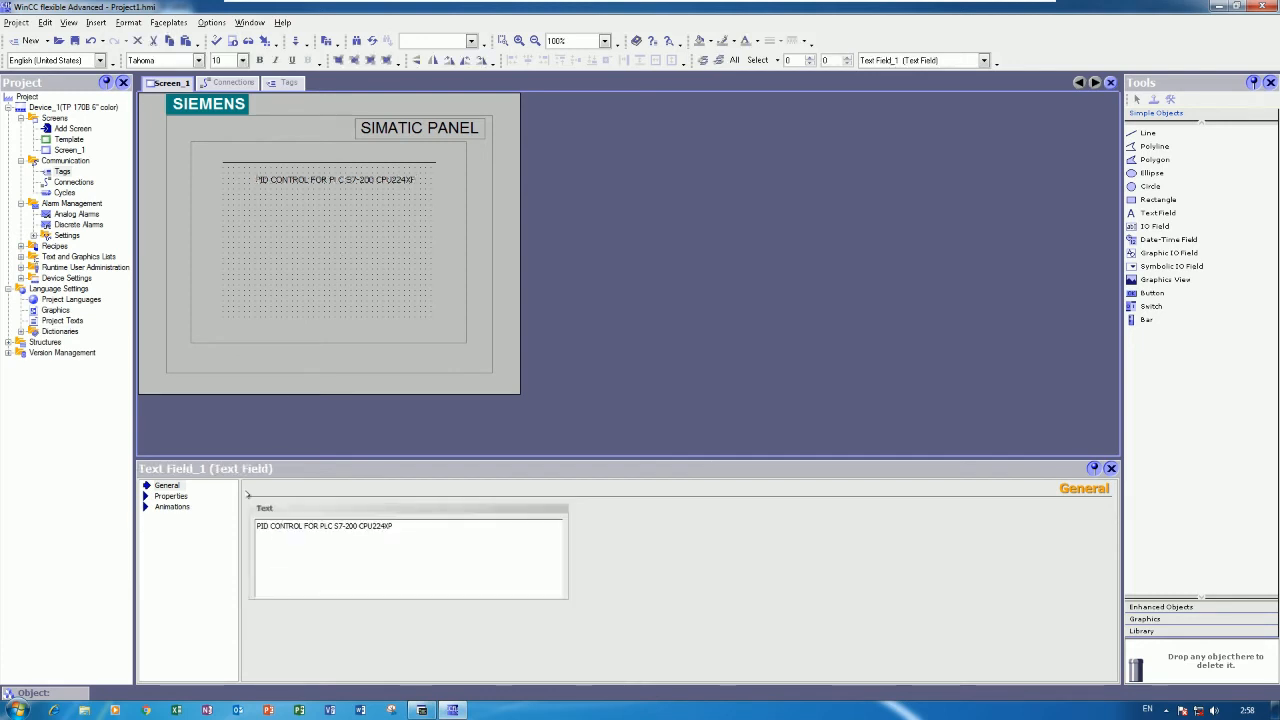
Step: Align the title text to Center horizontally and Middle vertically
left_click(170, 496)
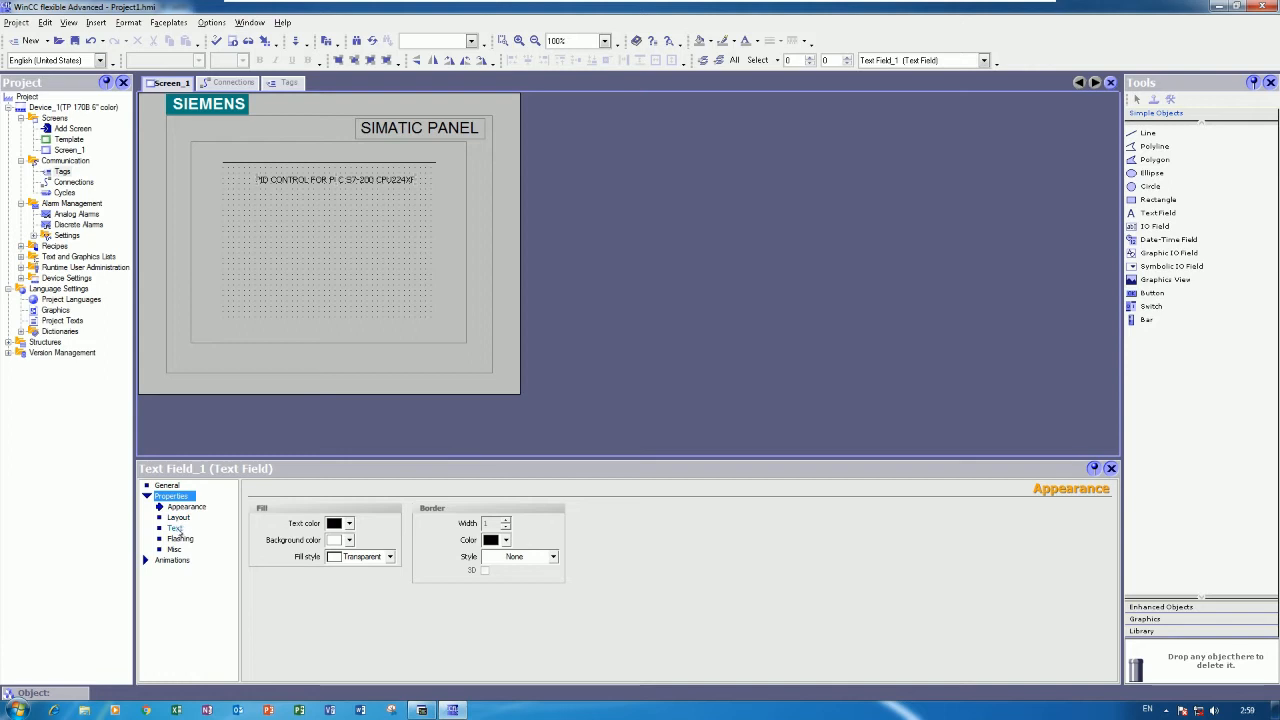
left_click(175, 528)
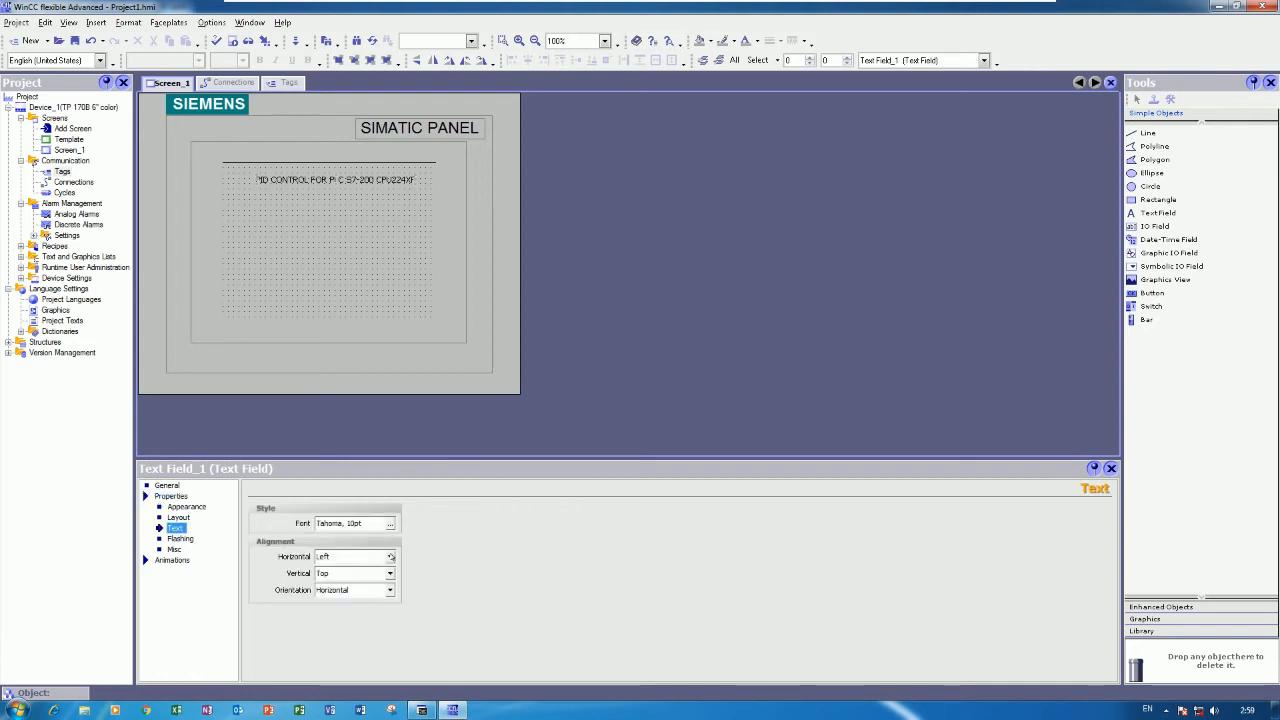
left_click(390, 556)
left_click(365, 573)
left_click(389, 573)
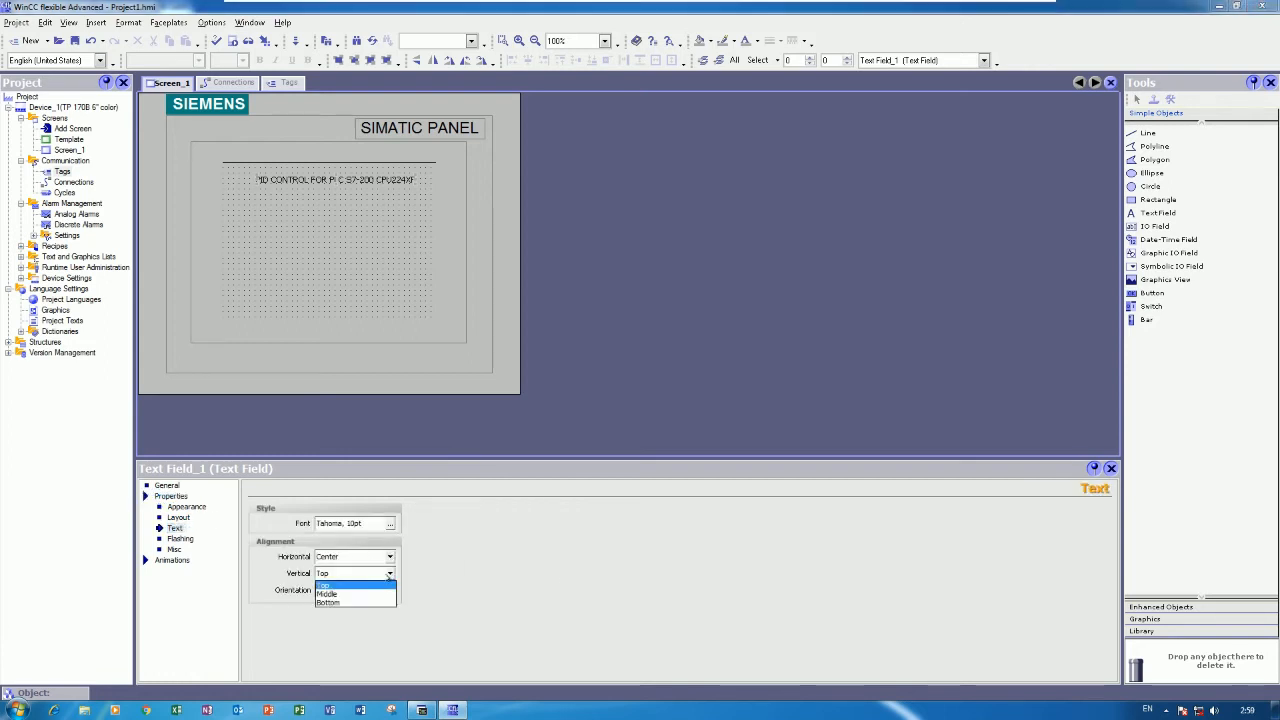
left_click(336, 592)
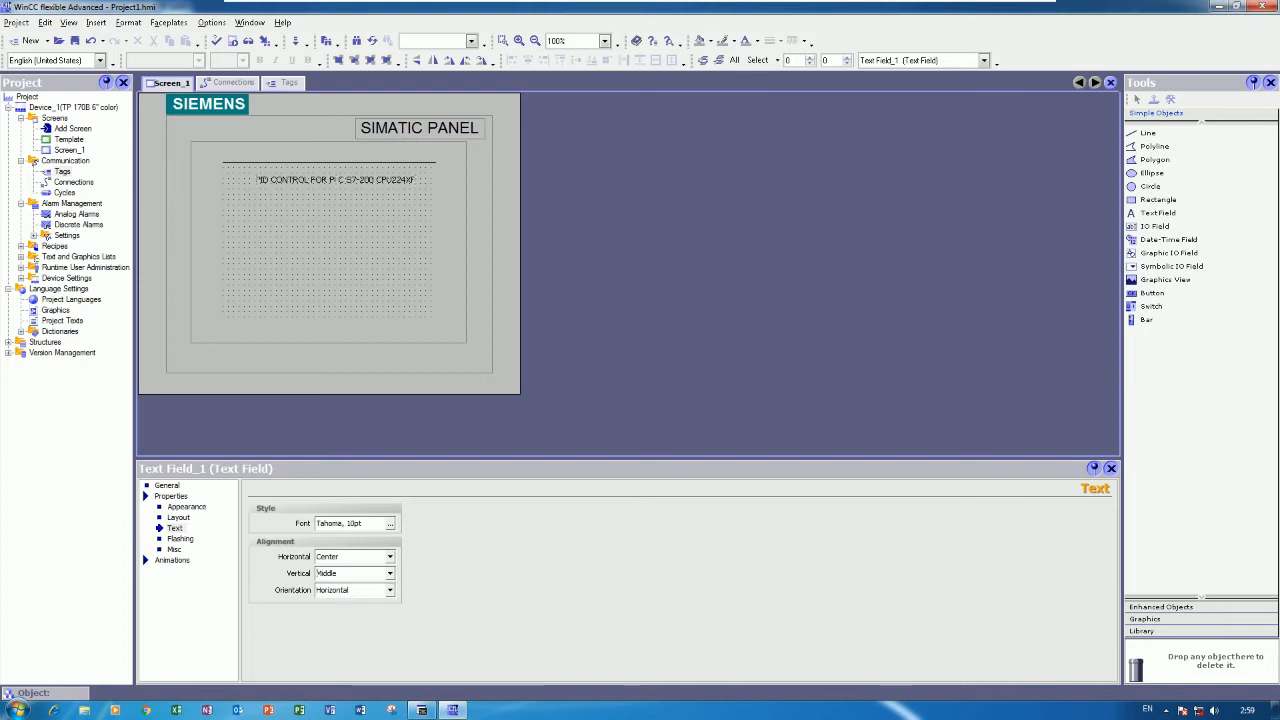
Step: Format the title as 12 pt bold and move it up against the screen's upper edge
left_click(390, 523)
left_click(680, 325)
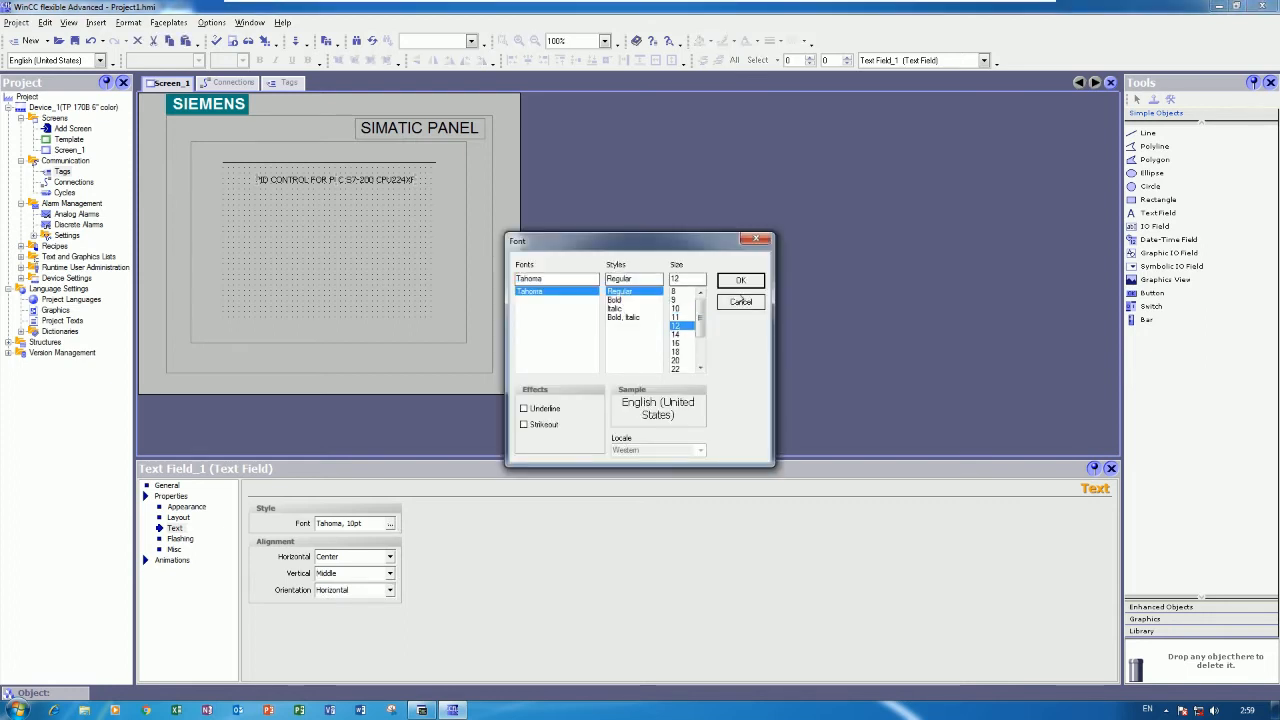
left_click(740, 281)
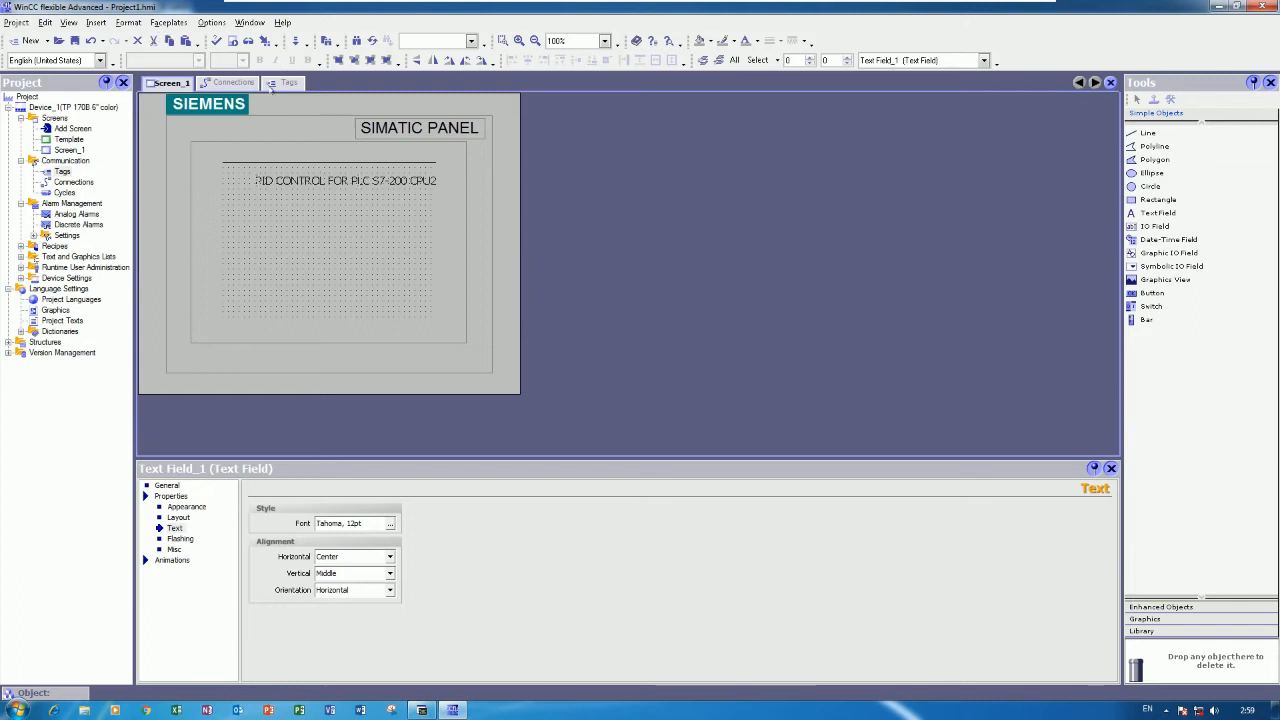
left_click(340, 208)
left_click(340, 176)
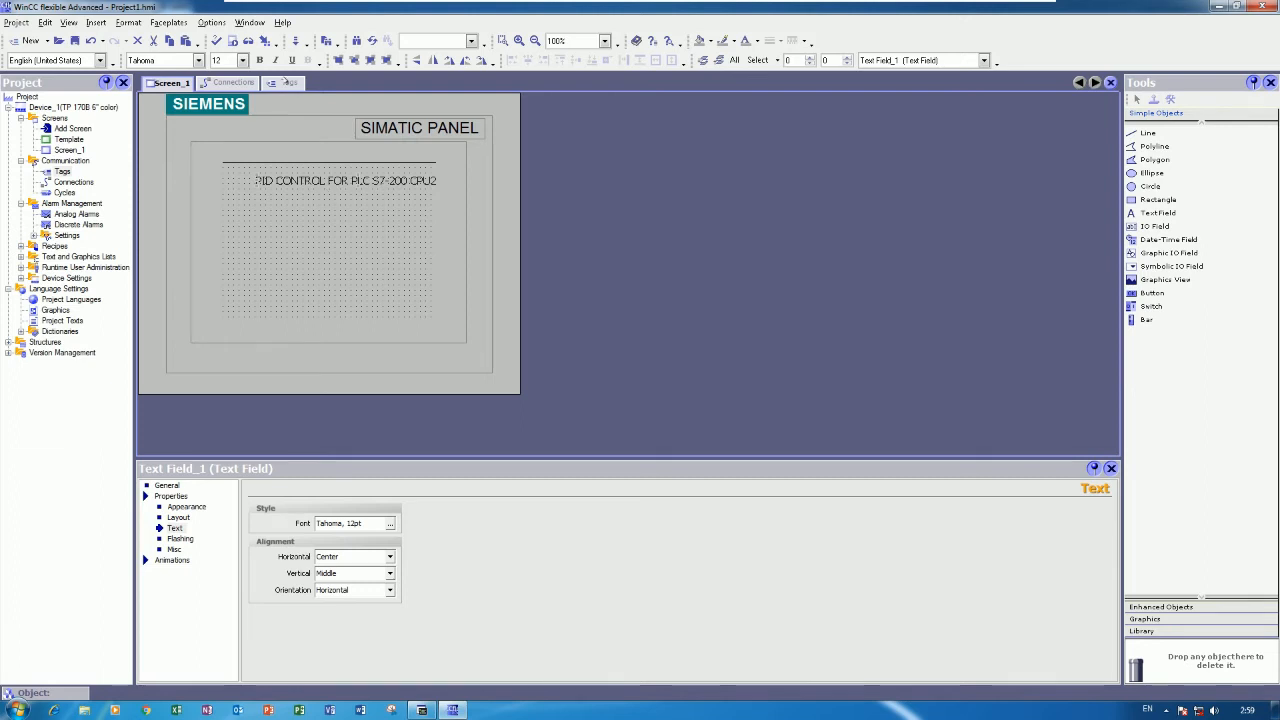
left_click(259, 60)
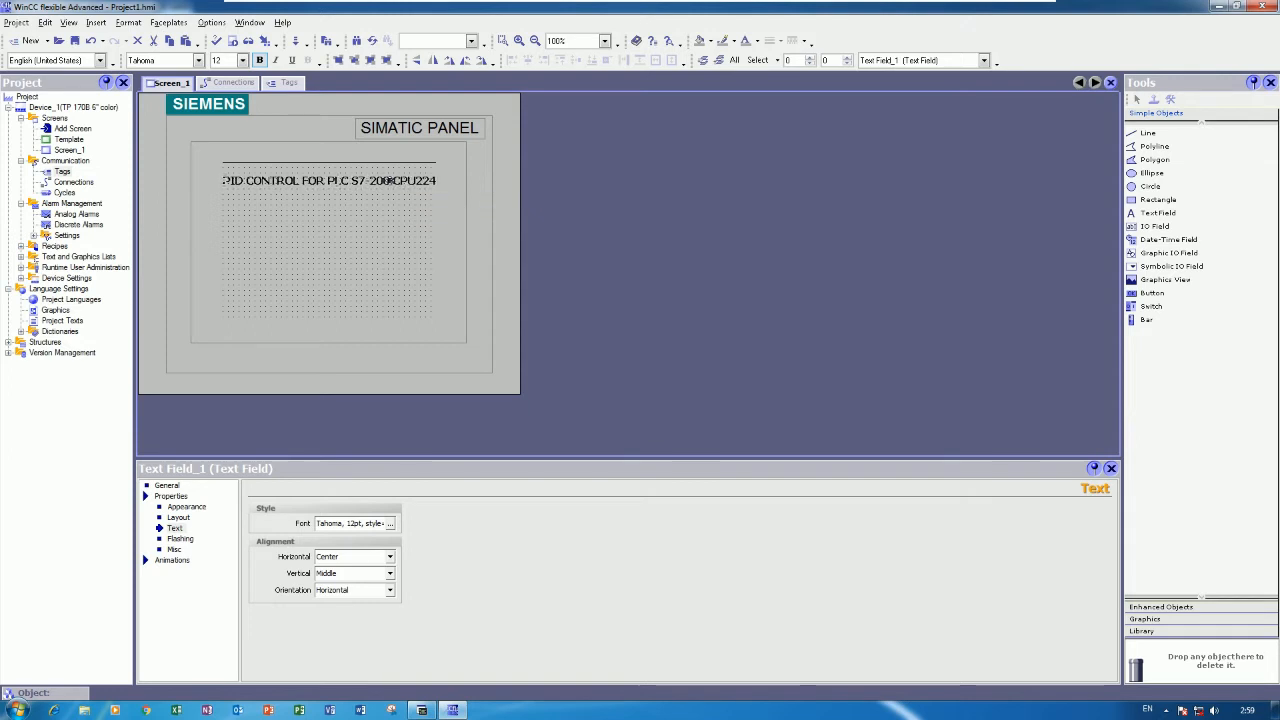
left_click_drag(389, 181, 389, 174)
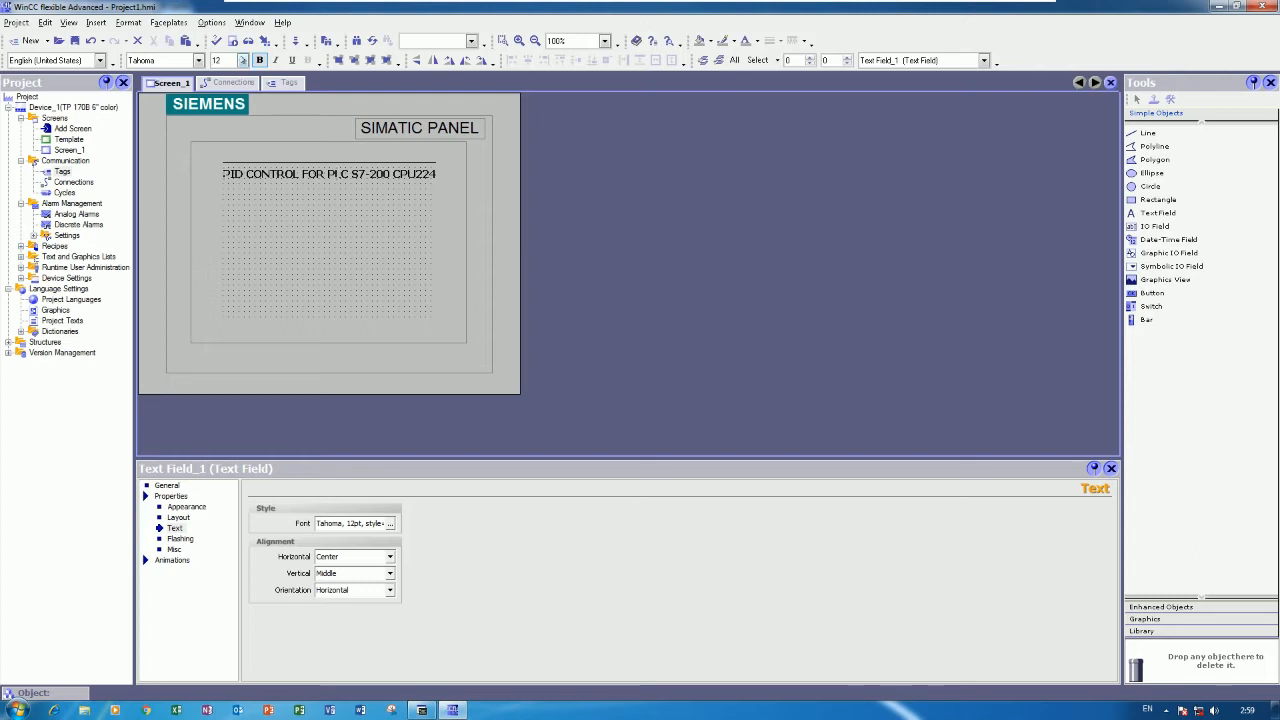
Step: Try a font size of 10 for the title, and set it to 11
left_click(242, 60)
left_click(233, 122)
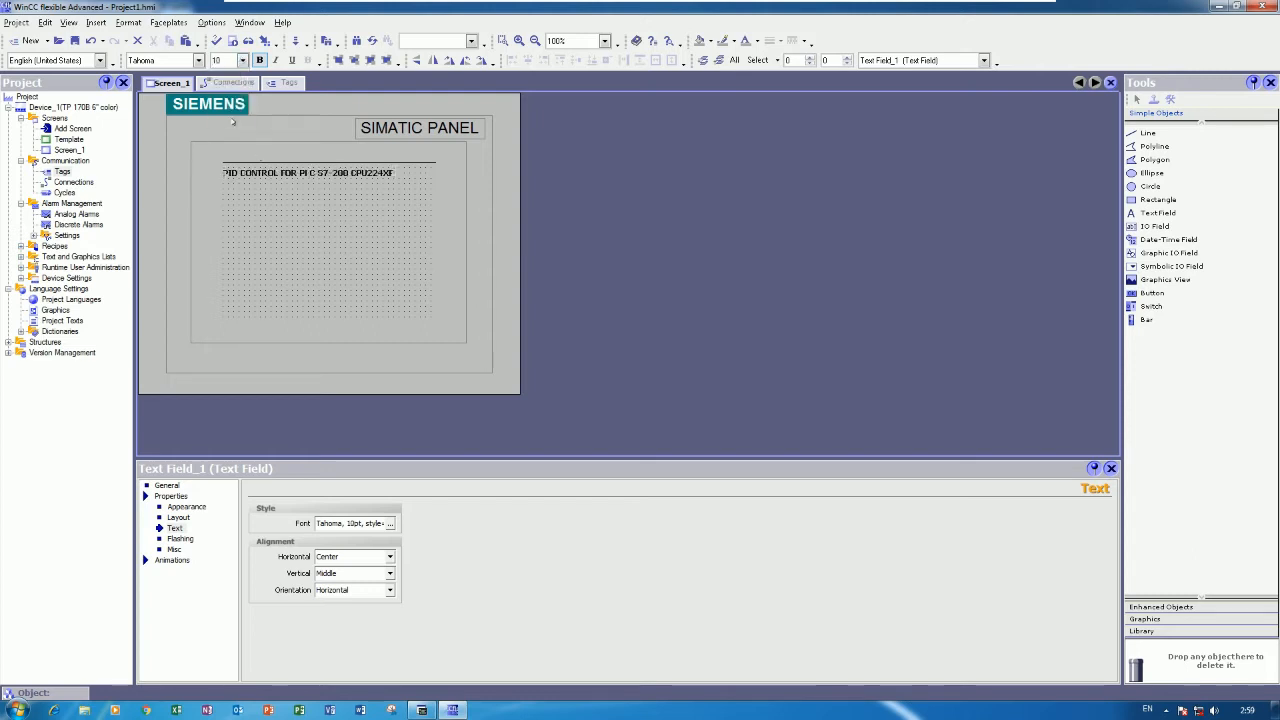
left_click(242, 60)
left_click(235, 131)
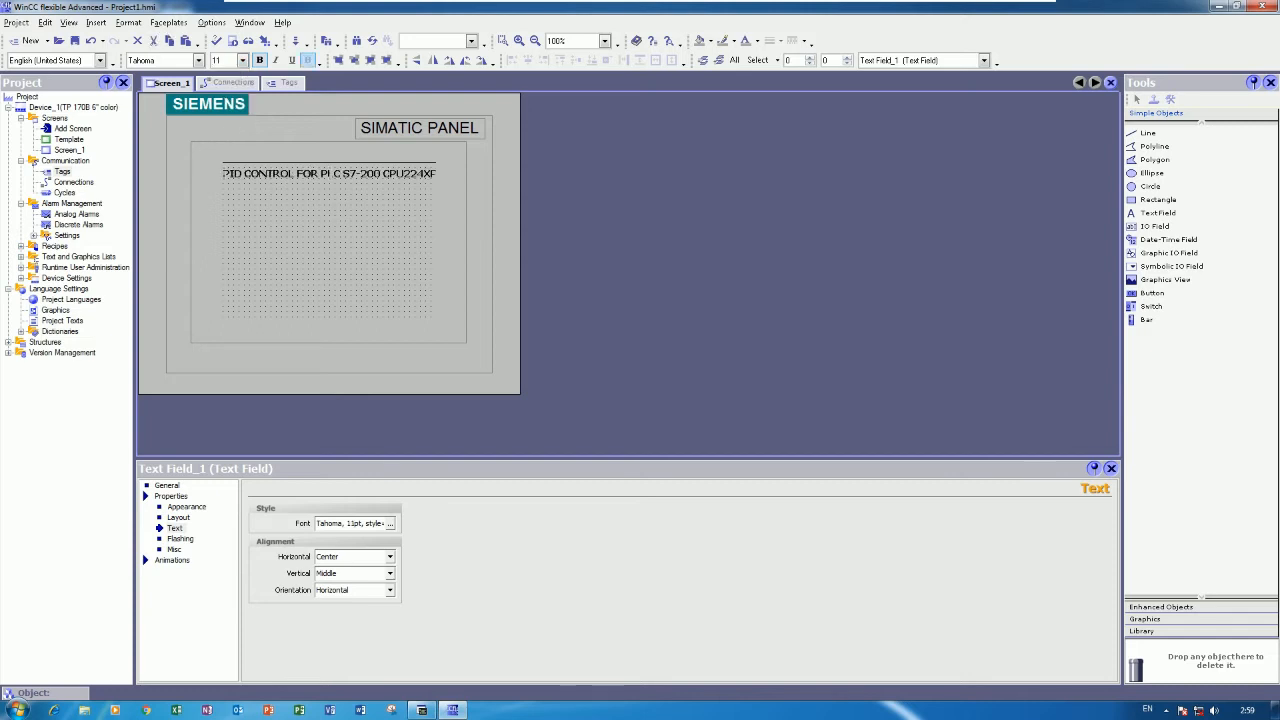
Step: Replace "FOR" with "OF" in the title text field
left_click(288, 184)
left_click(295, 173)
left_click(170, 487)
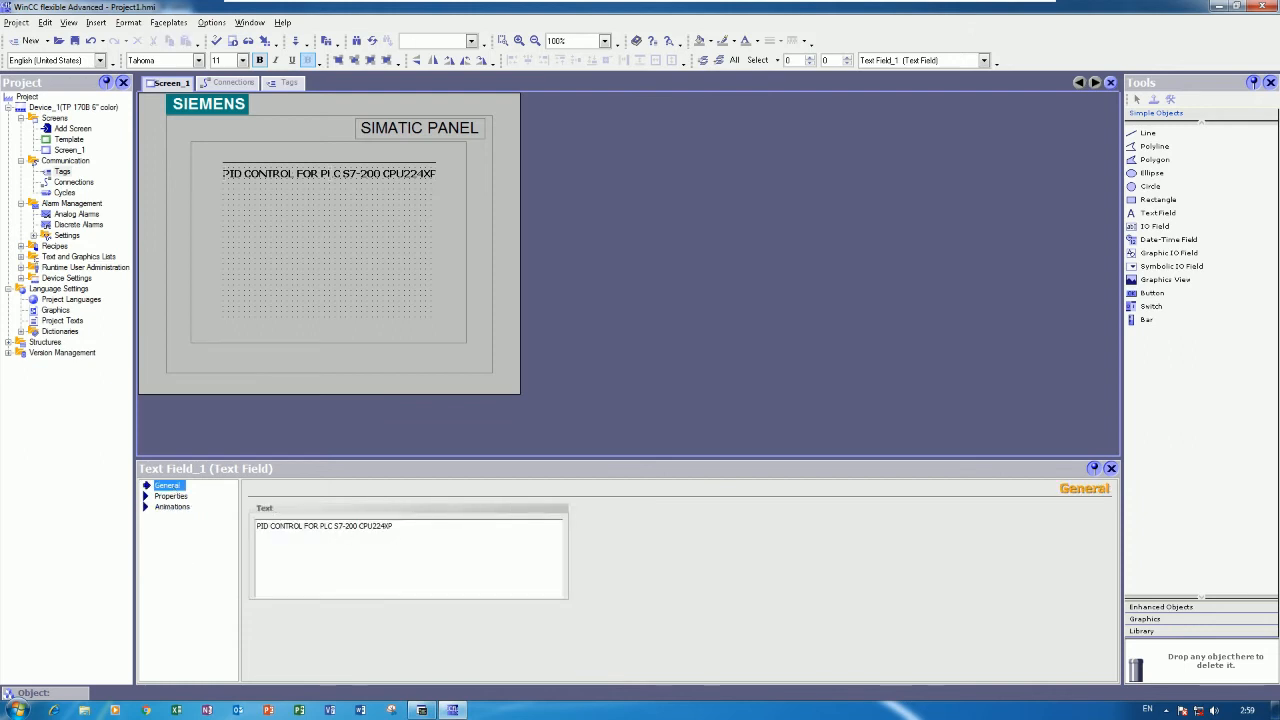
left_click(398, 527)
left_click(398, 527)
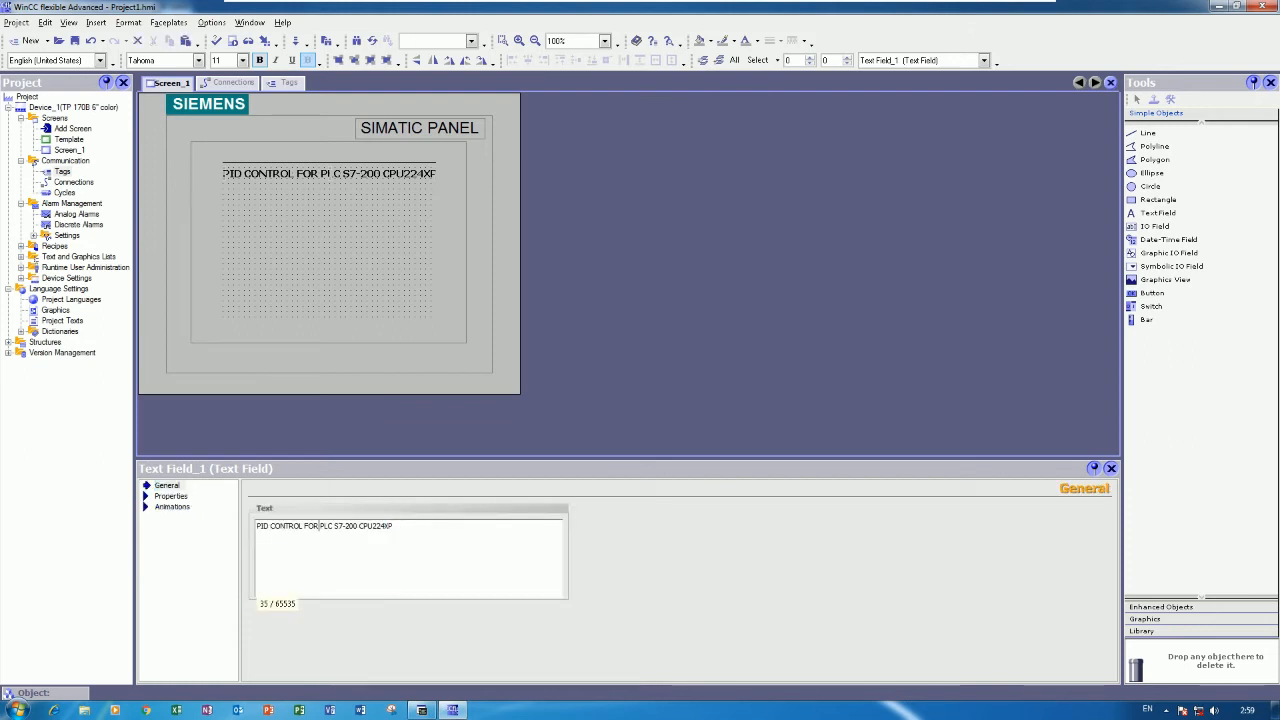
key("BackSpace")
key("BackSpace")
key("BackSpace")
type("OF")
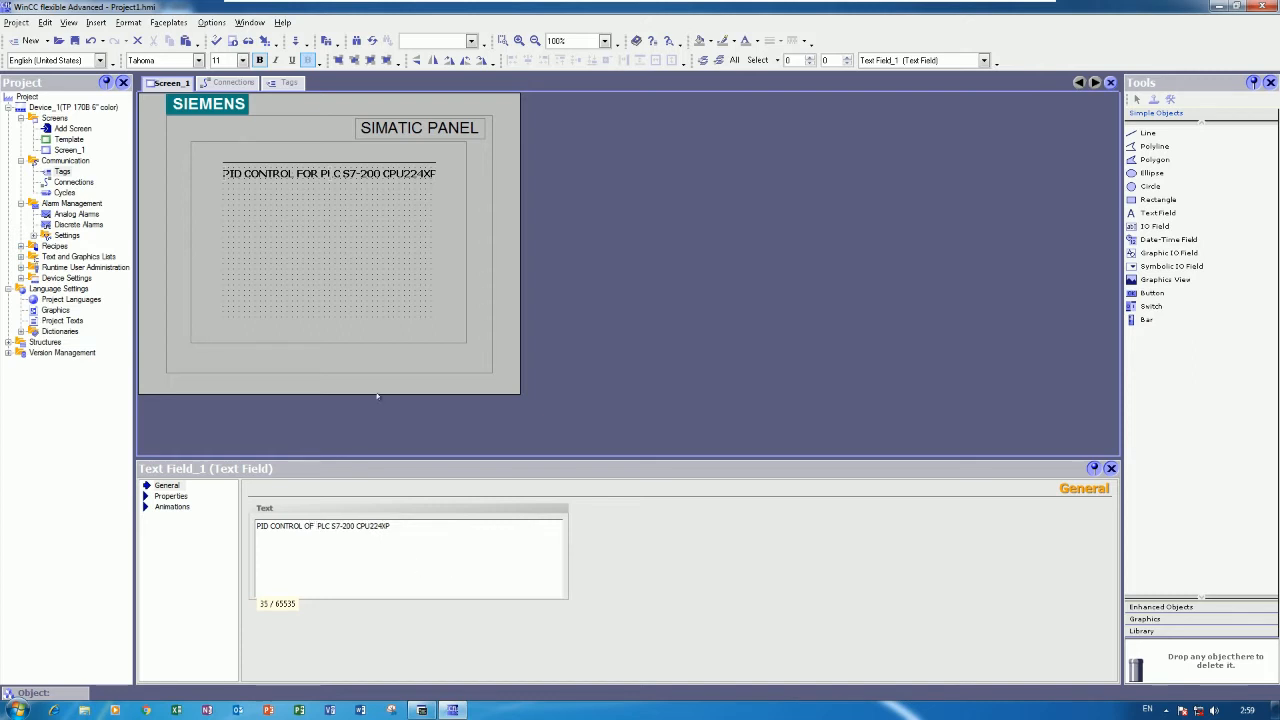
left_click(314, 229)
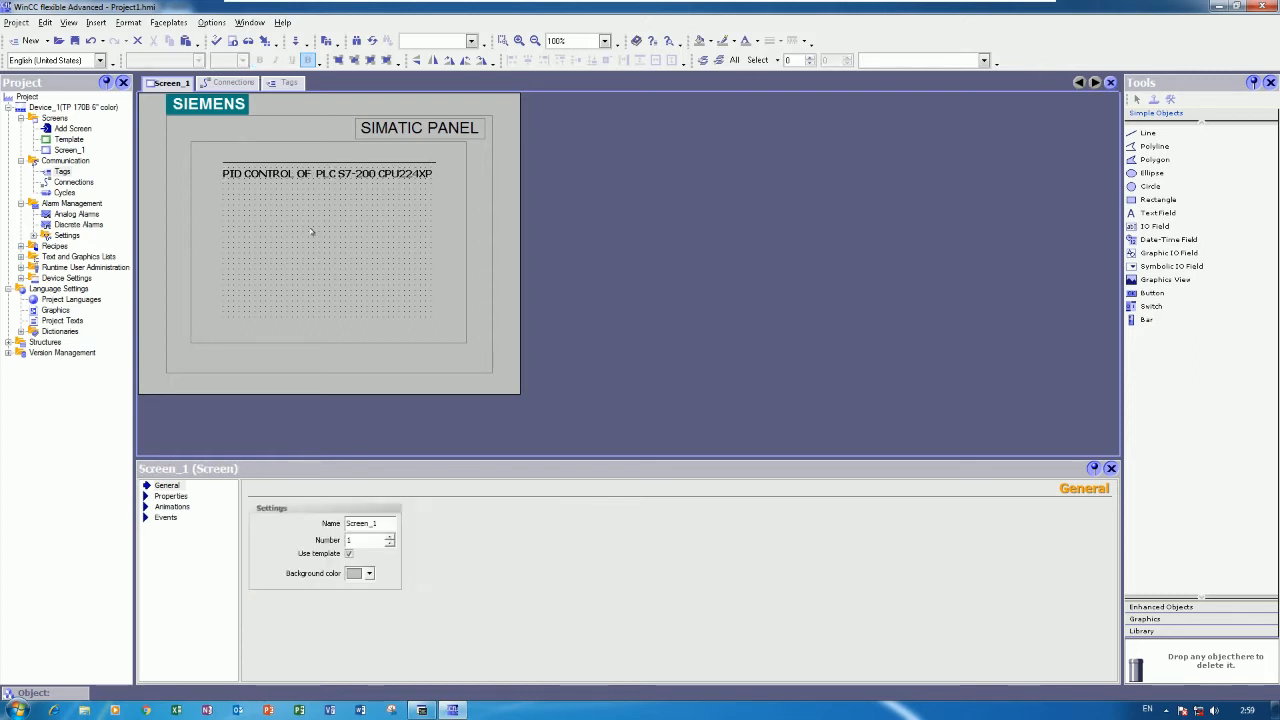
Step: Set the text color of the title text field to red
left_click(297, 175)
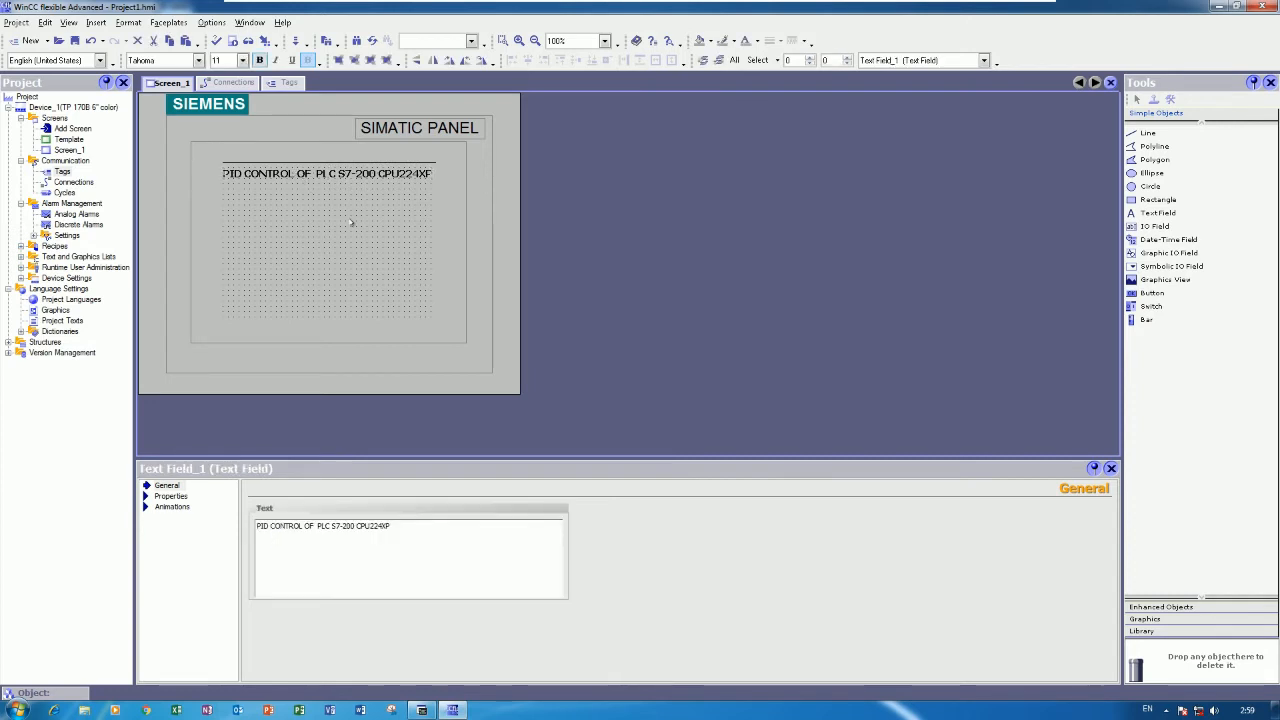
left_click(351, 222)
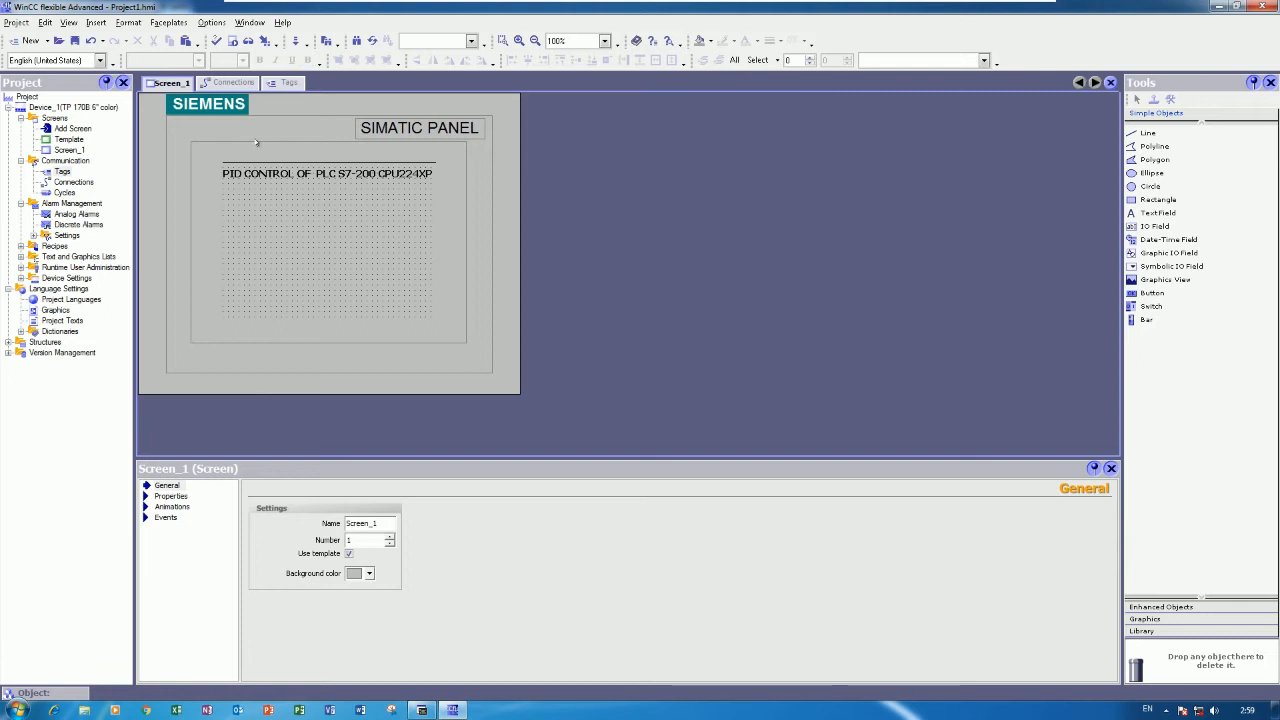
left_click(331, 174)
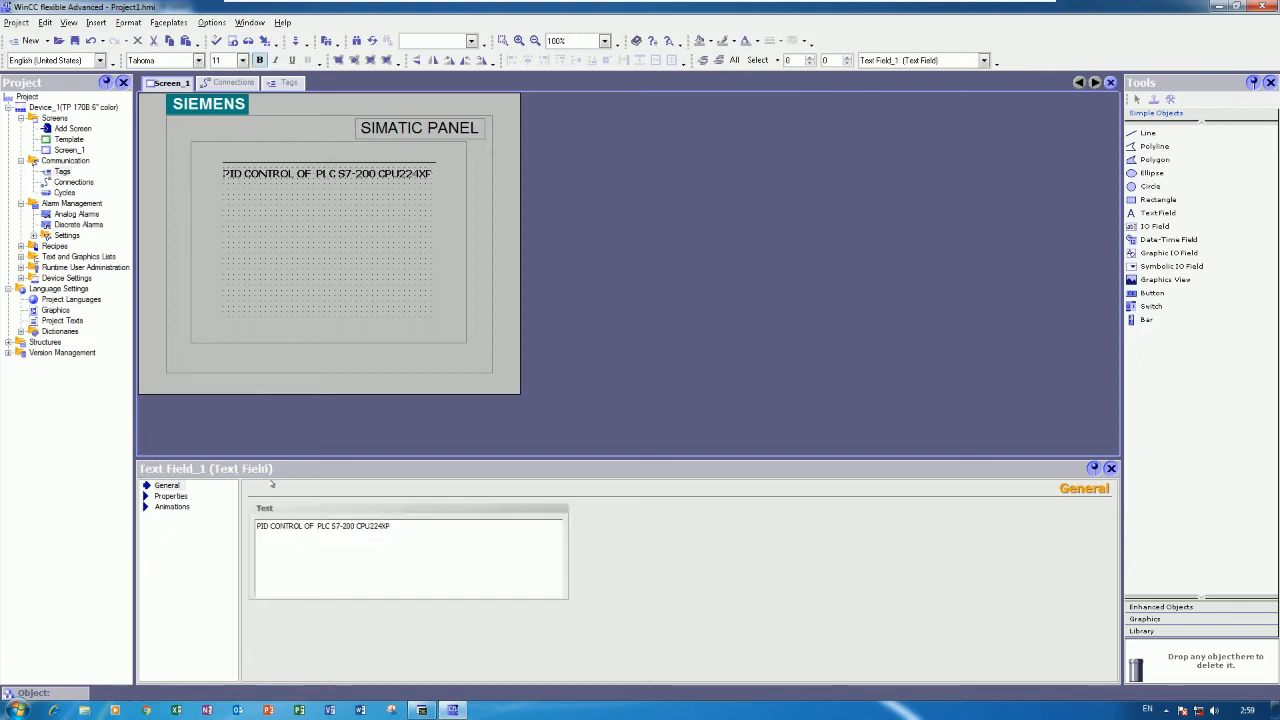
left_click(171, 496)
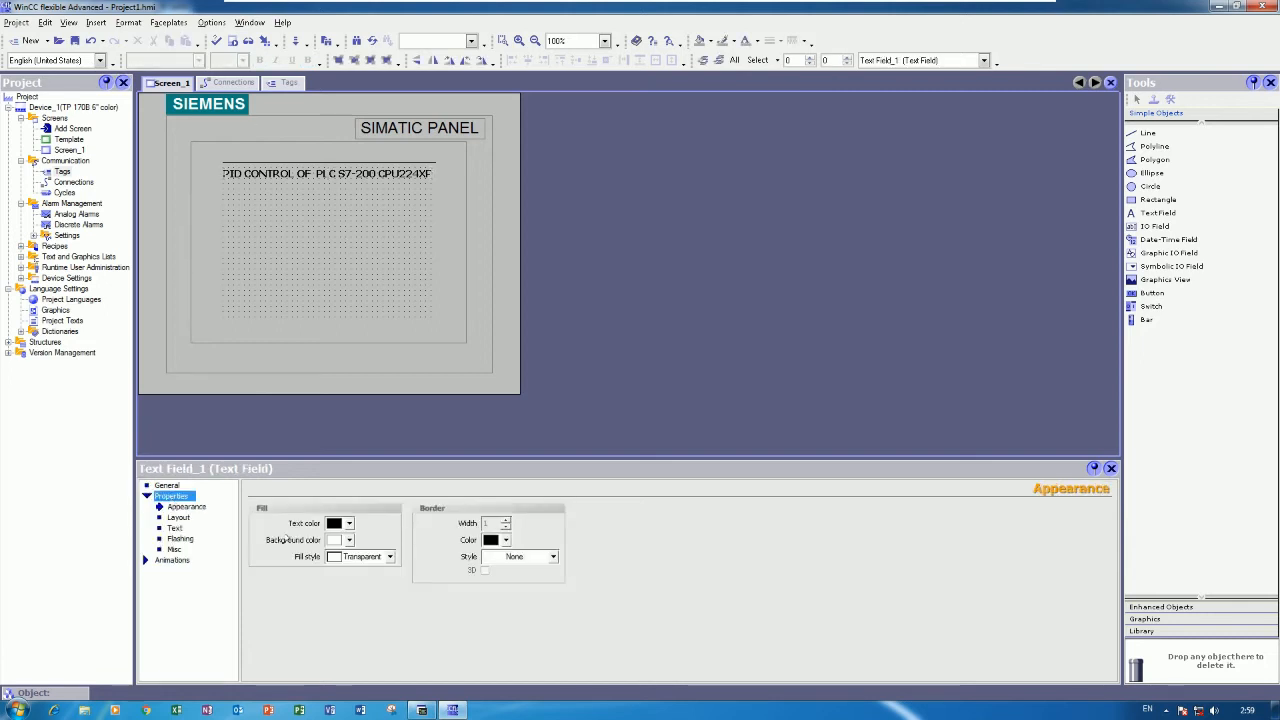
left_click(349, 523)
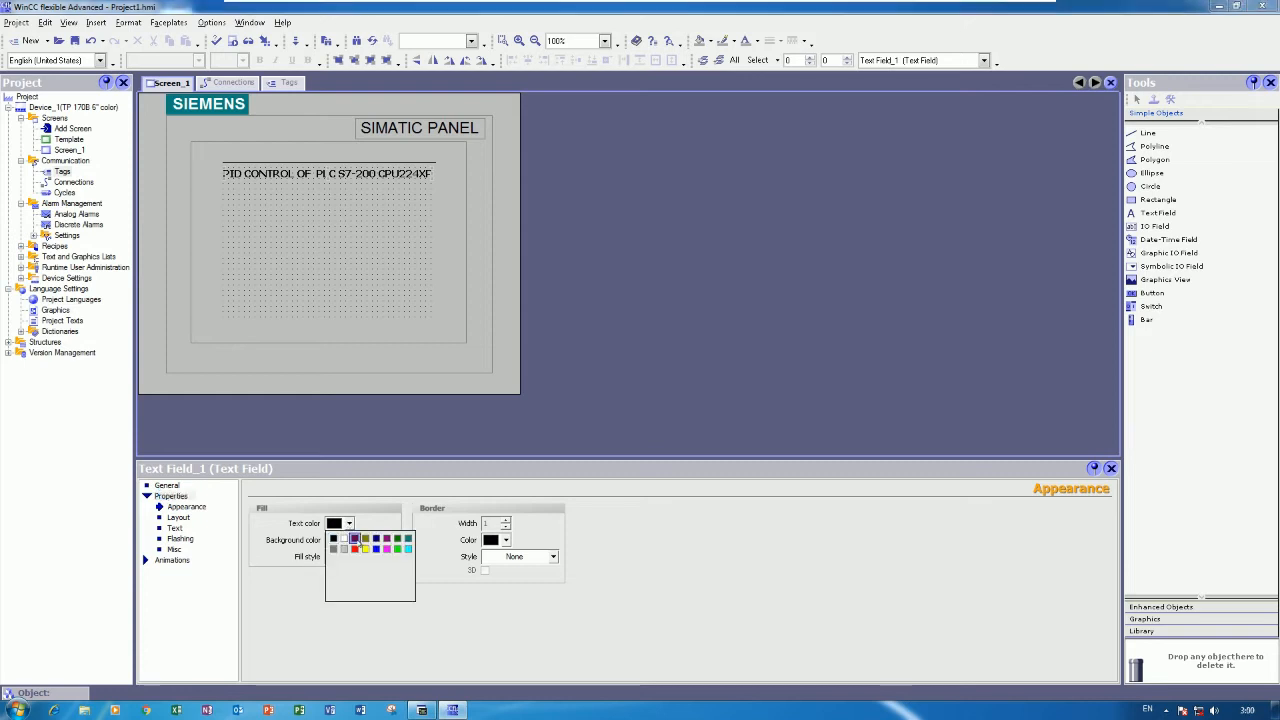
left_click(356, 546)
left_click(348, 264)
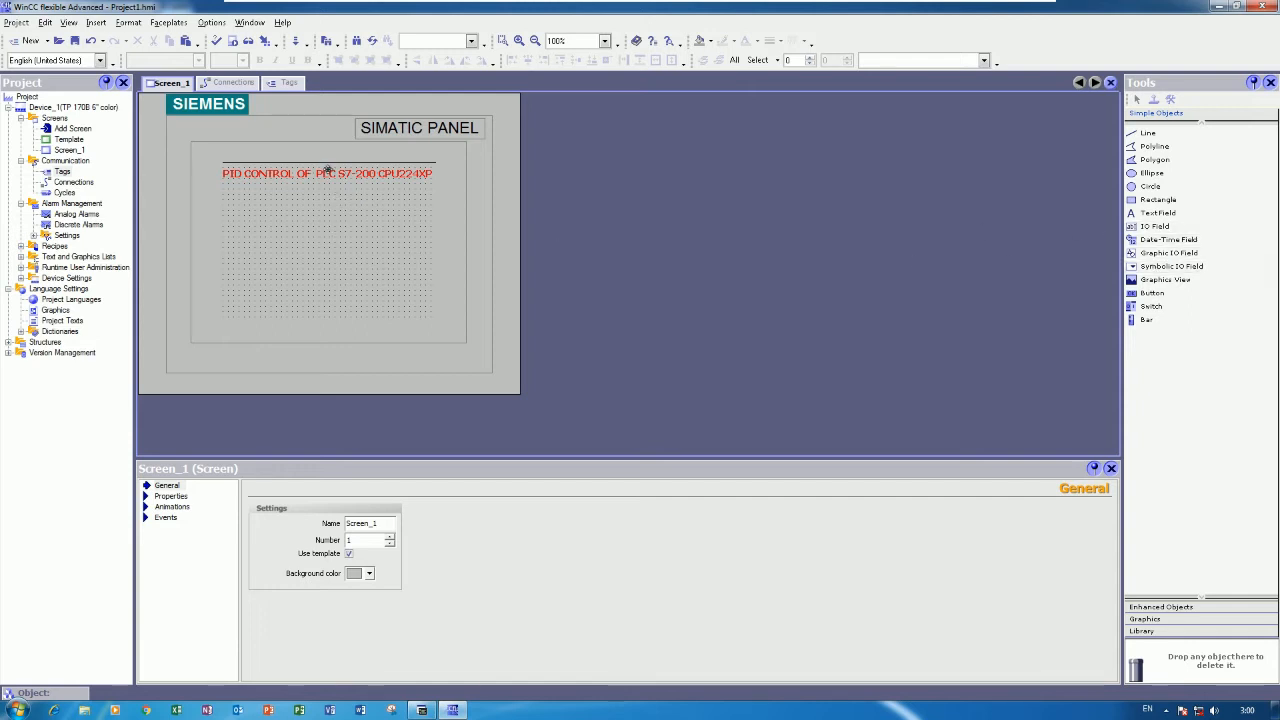
Step: Duplicate the title text field below the original and change the copy's text to "SETPOINT"
left_click_drag(328, 171, 329, 205)
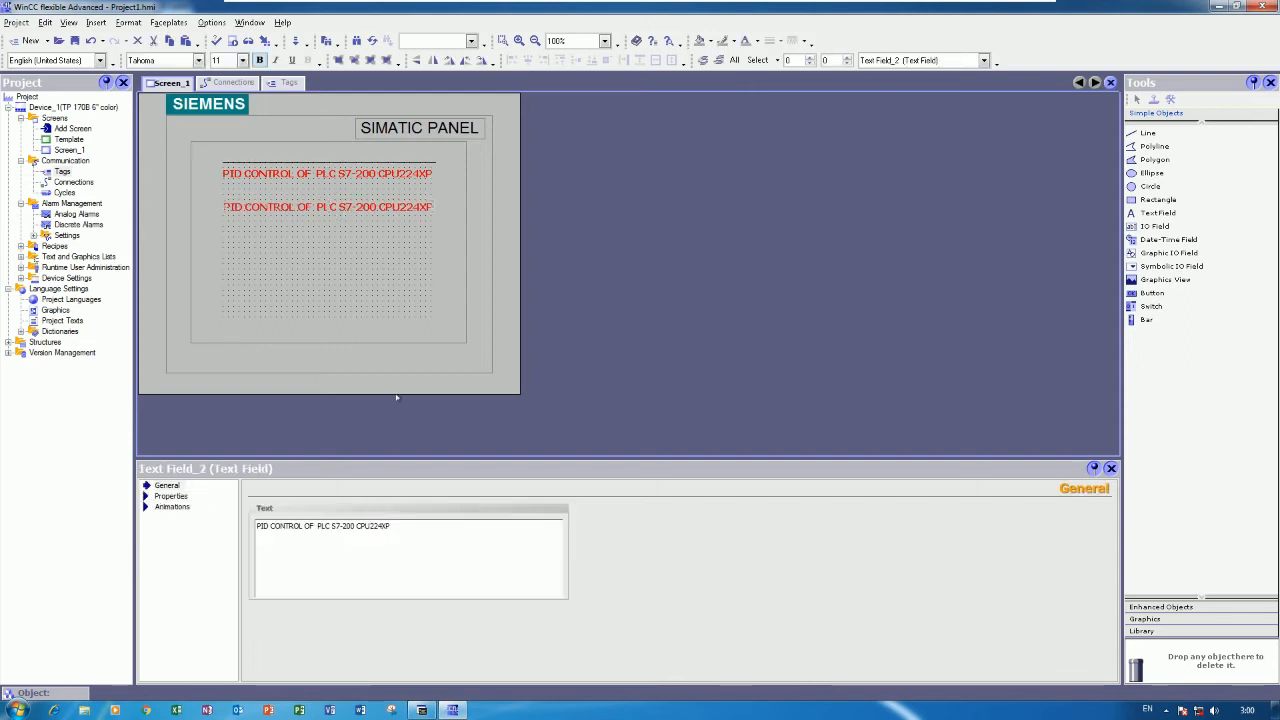
left_click_drag(408, 528, 233, 543)
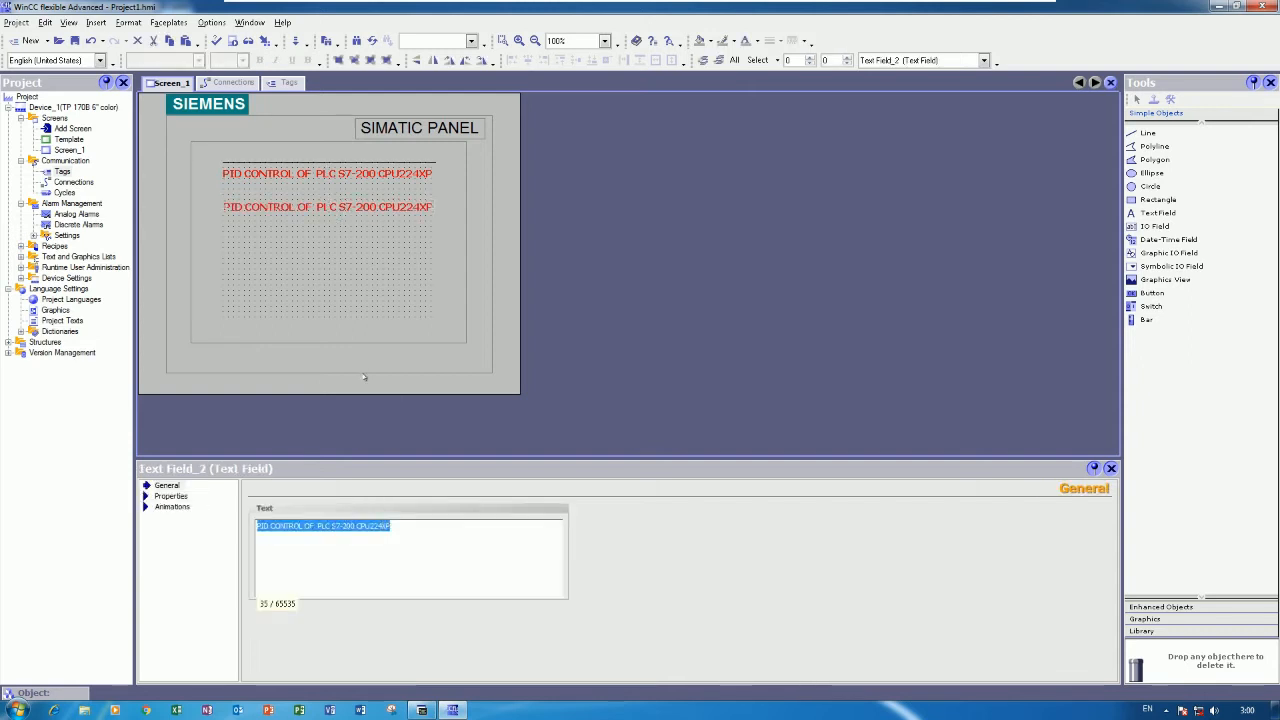
type("SETPOINT")
left_click(365, 237)
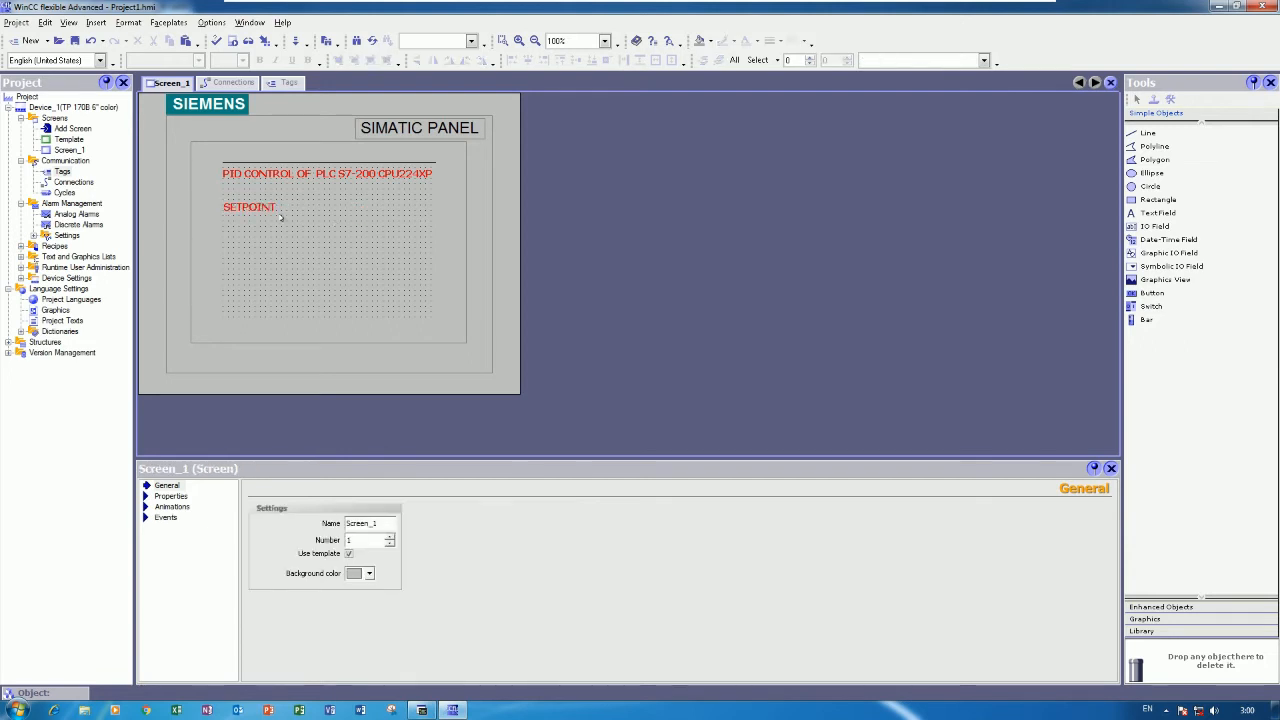
Step: Set the text color of the SETPOINT label to blue
left_click(254, 196)
left_click(349, 523)
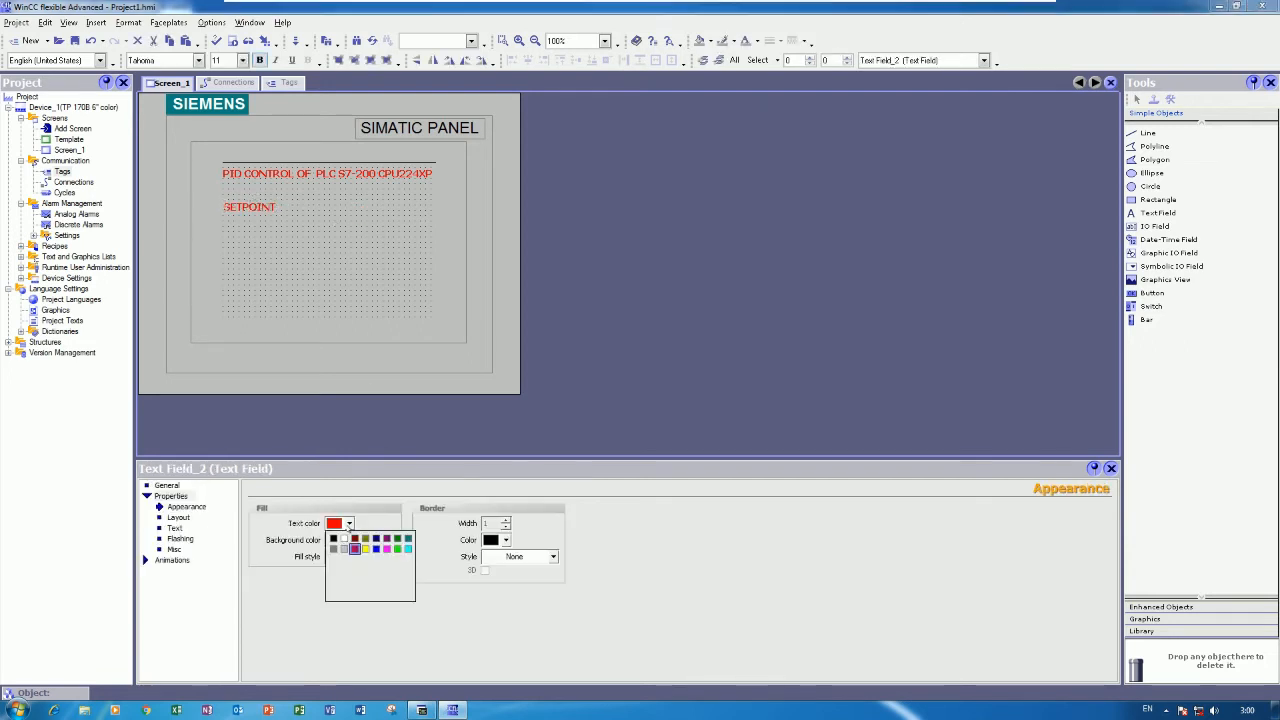
left_click(377, 549)
left_click(273, 222)
Step: Nudge the SETPOINT label up so it sits closely below the title
left_click(262, 207)
left_click(374, 218)
left_click(312, 218)
key("Up")
key("Up")
key("Up")
key("Up")
key("Up")
key("Up")
key("Up")
key("Up")
key("Up")
key("Up")
key("Up")
key("Up")
key("Up")
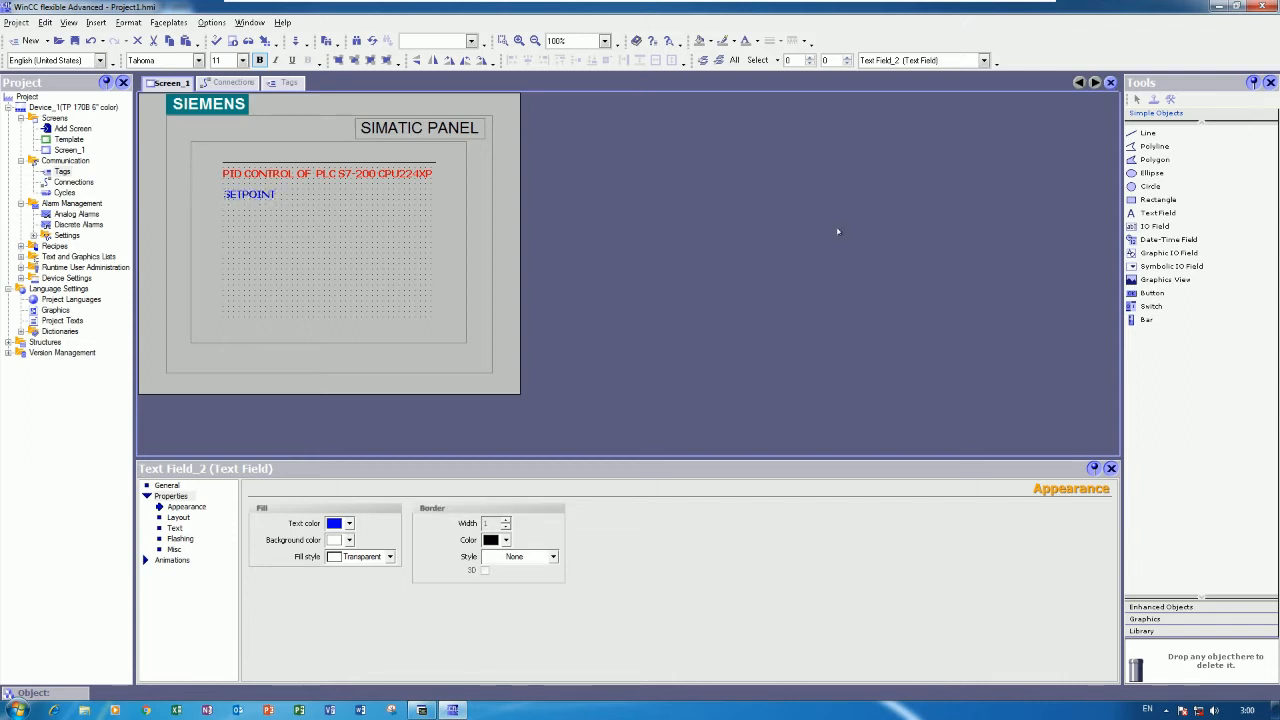
Step: Add an IO field beside the SETPOINT label and give it a black background with green text
left_click(1150, 227)
left_click_drag(291, 189, 340, 200)
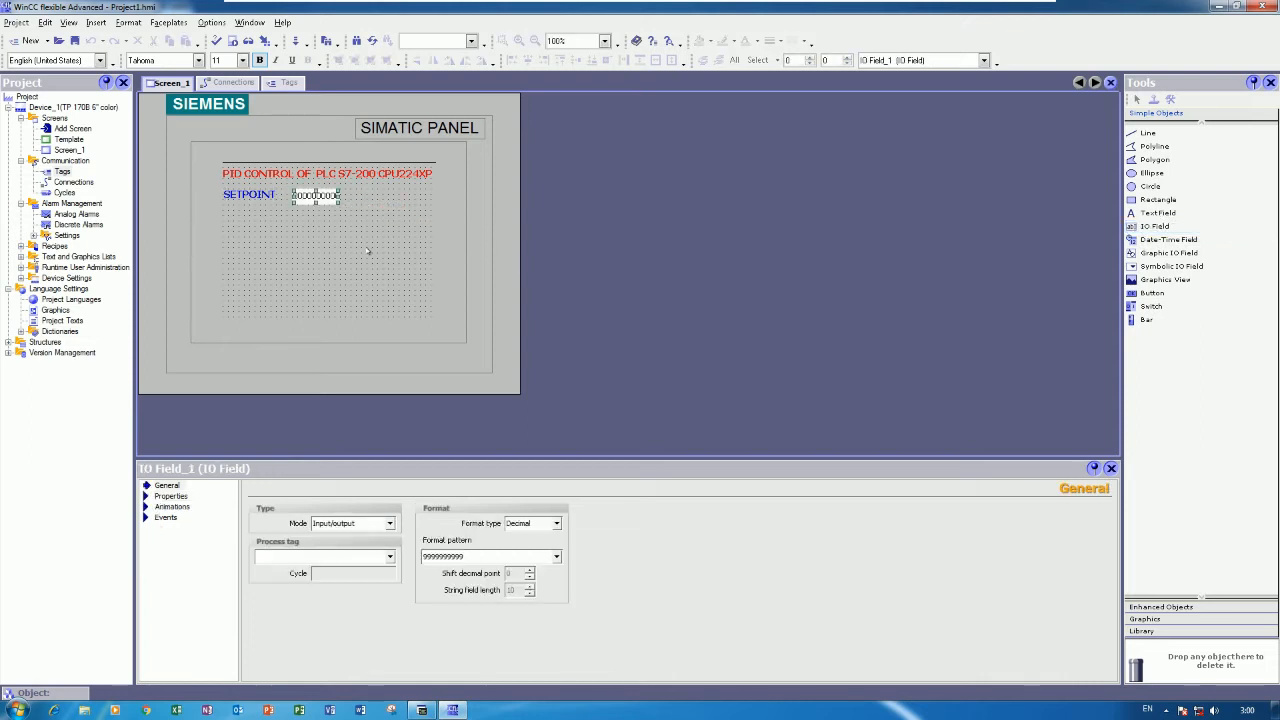
left_click(172, 497)
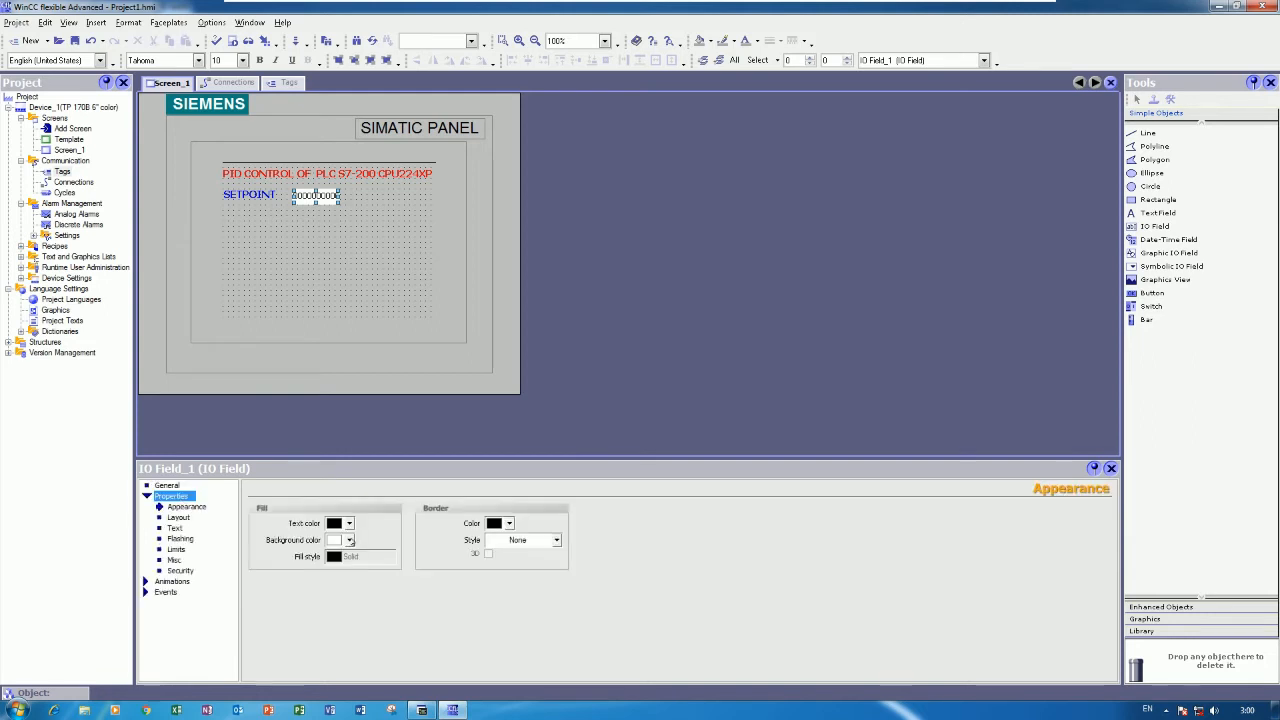
left_click(349, 540)
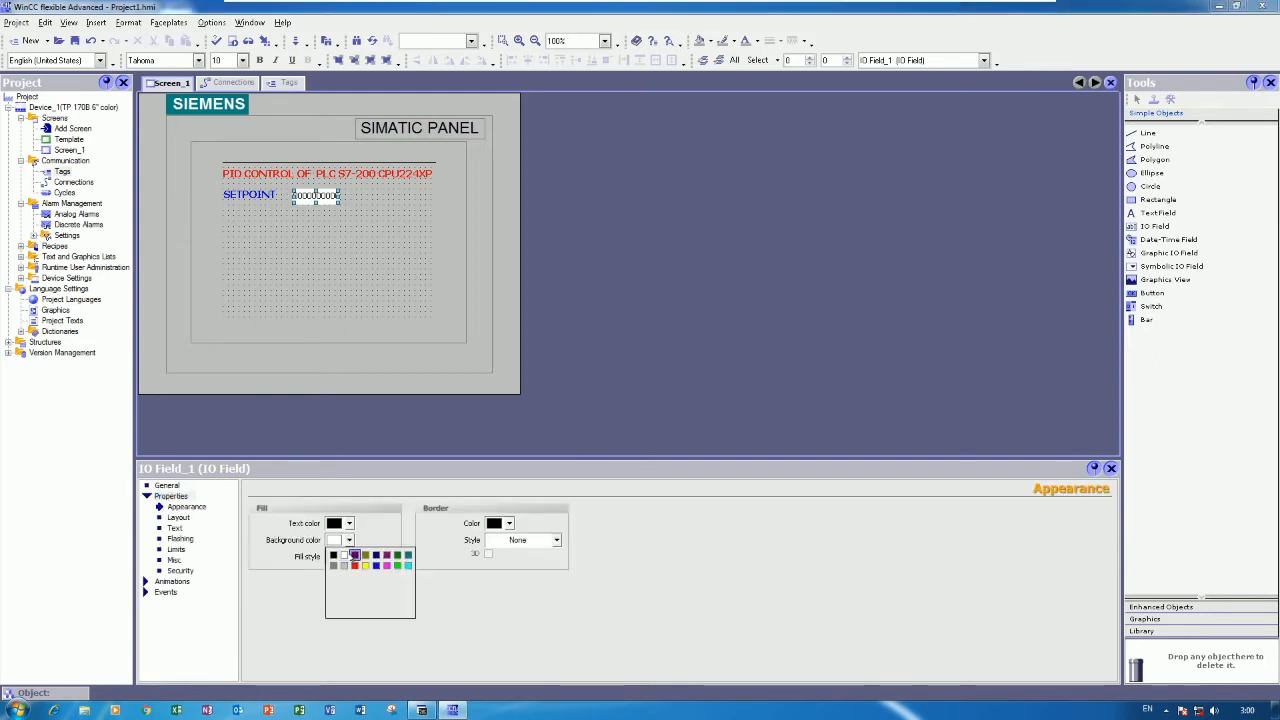
left_click(333, 552)
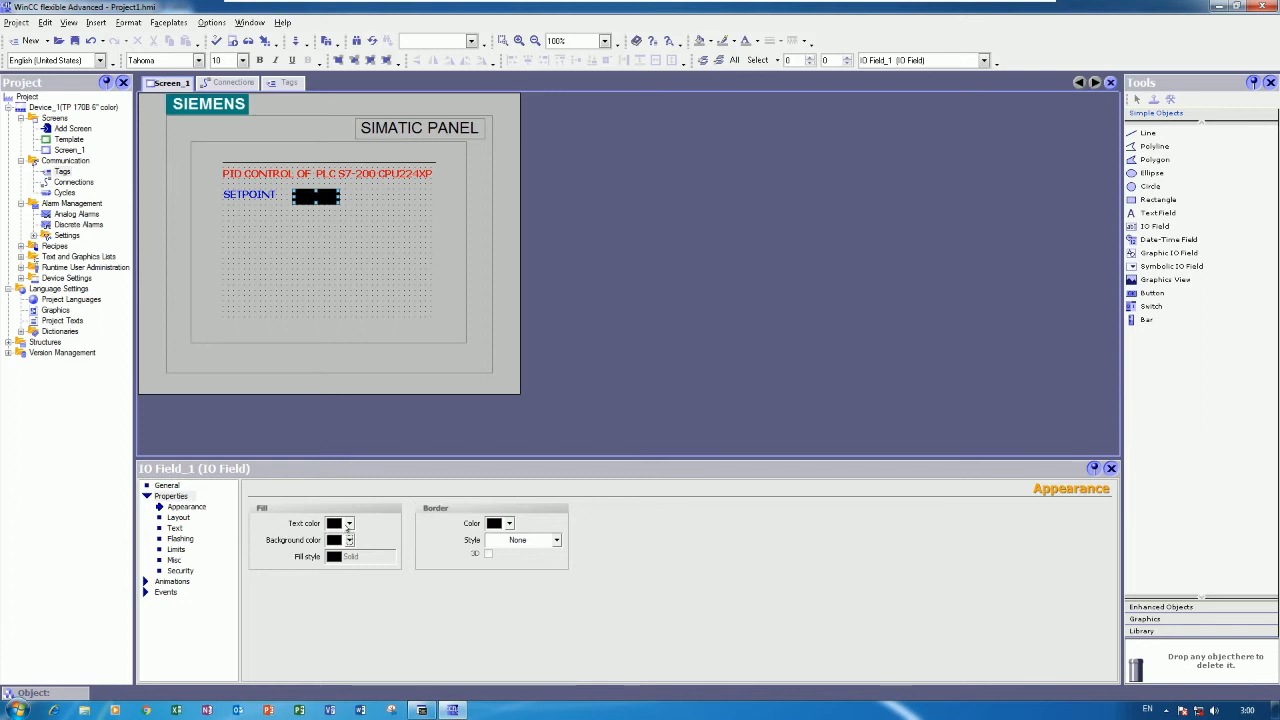
left_click(349, 540)
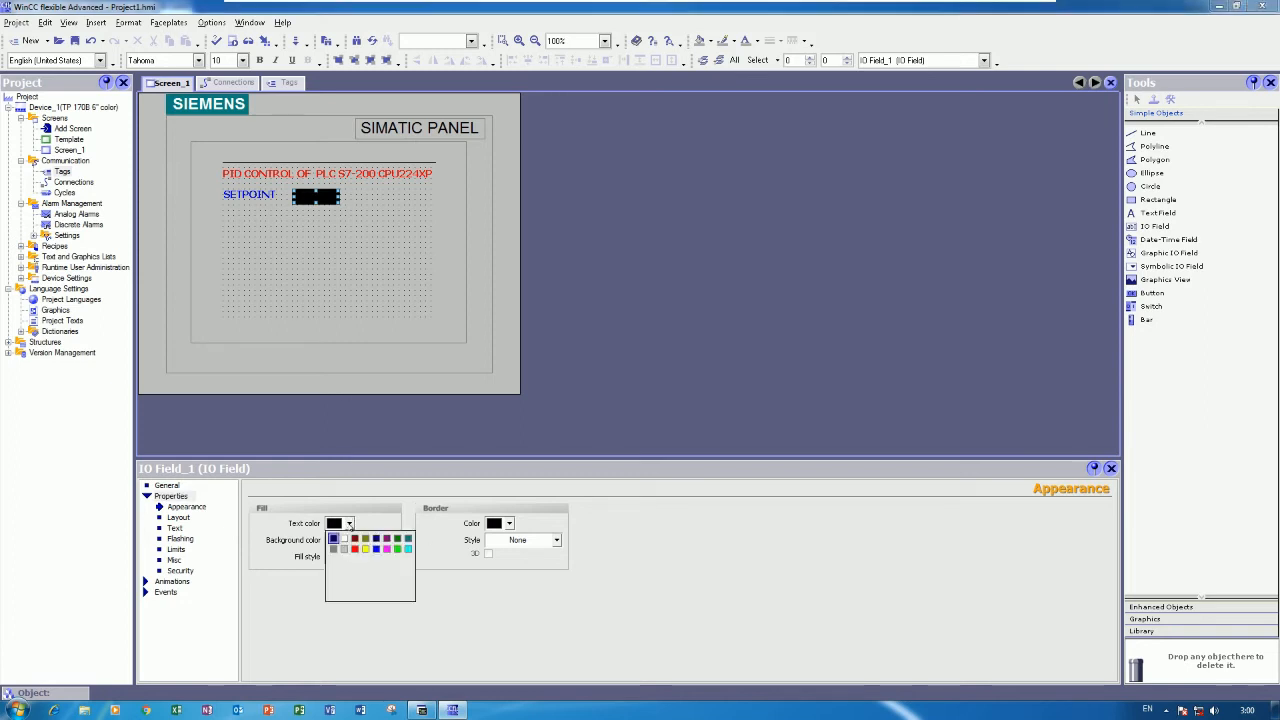
left_click(398, 550)
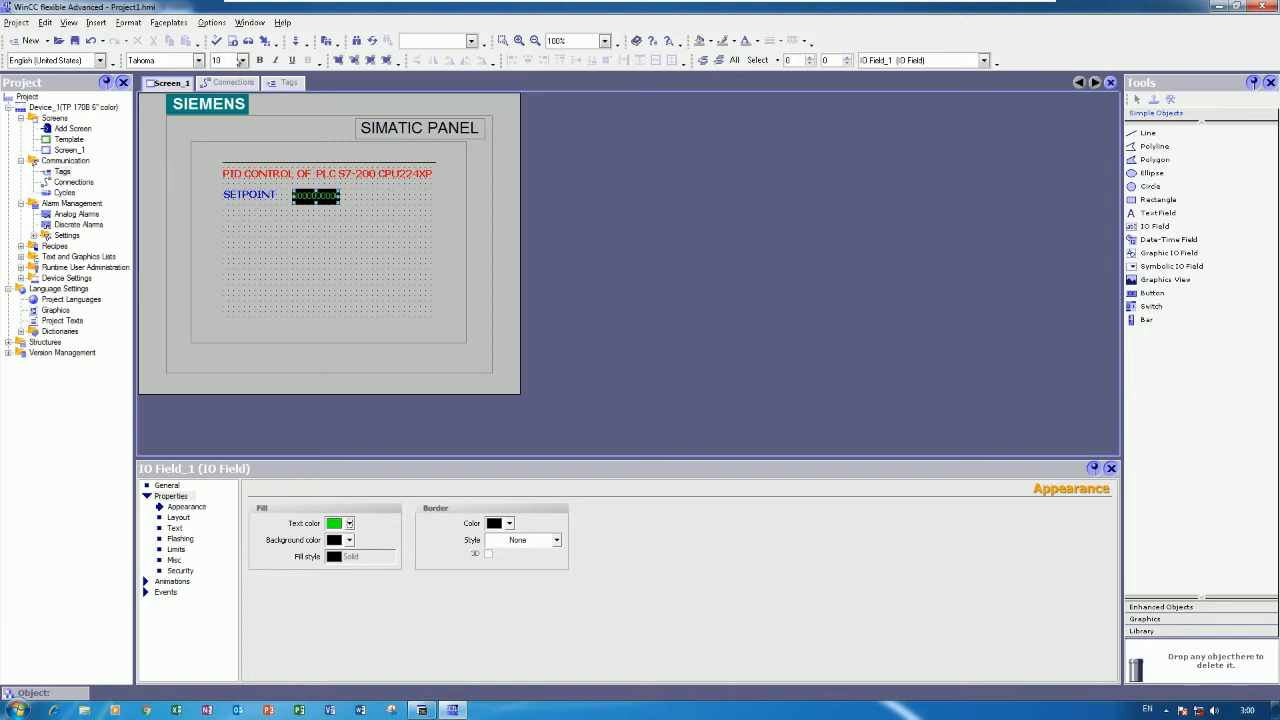
Step: Set the IO field's font size to 14 and make the field taller to fit the digits
left_click(242, 60)
left_click(218, 117)
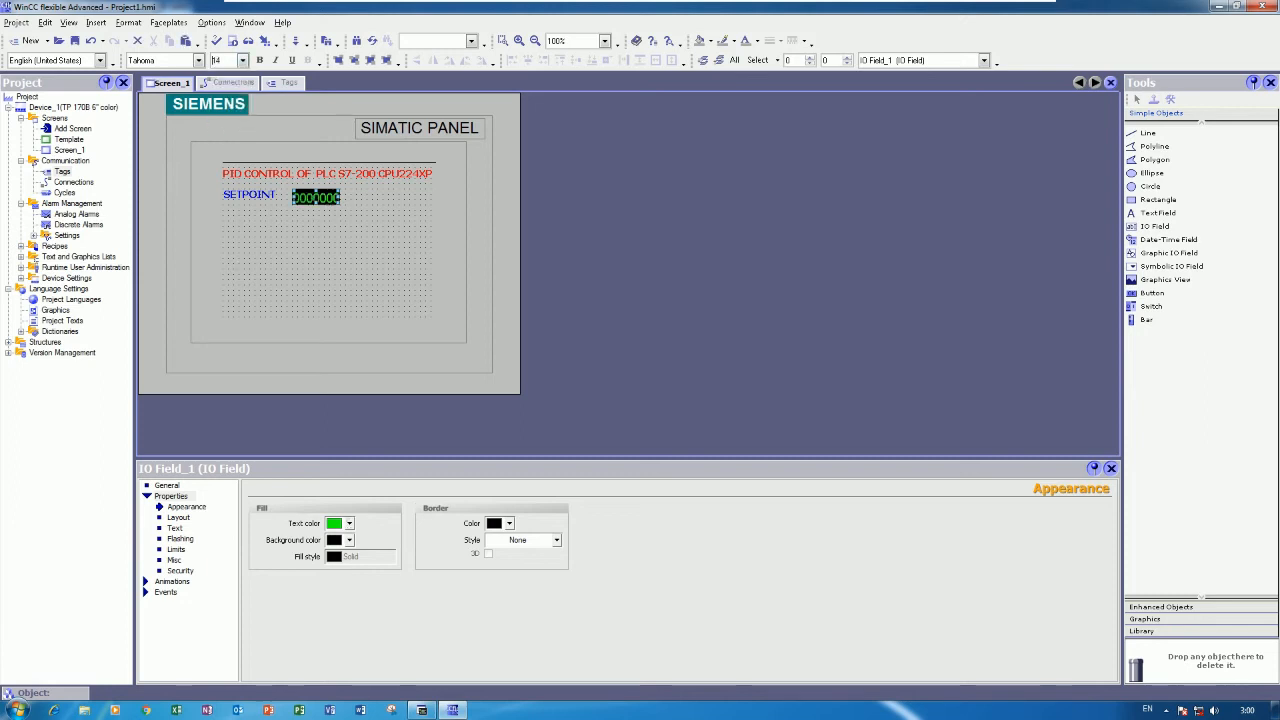
left_click(322, 206)
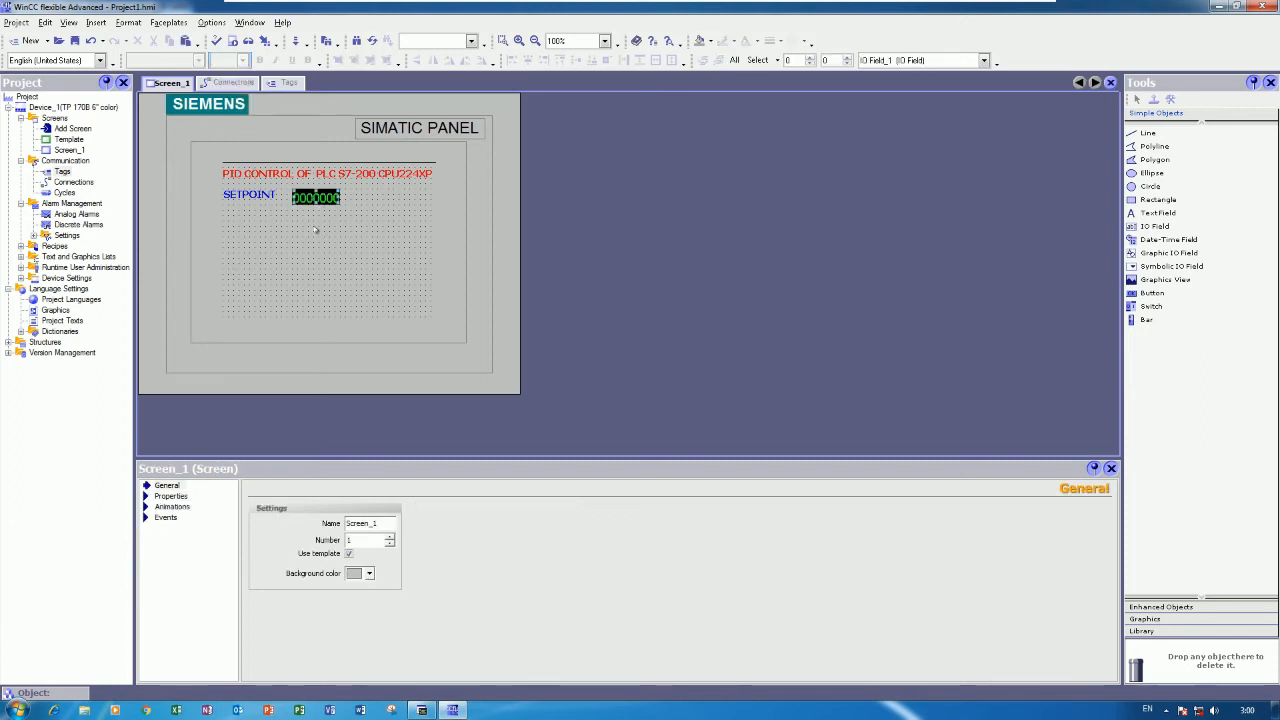
left_click(316, 196)
left_click(316, 251)
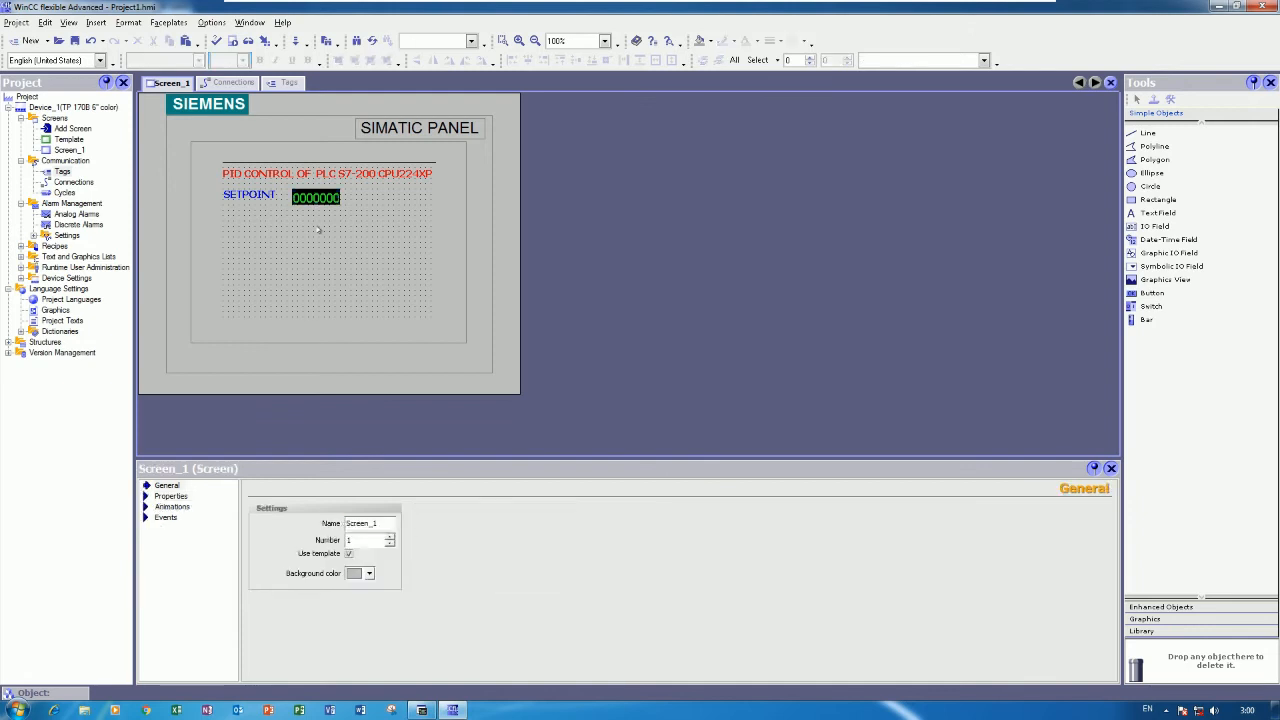
Step: Nudge the IO field up and slightly left so it sits just below the title
left_click(314, 197)
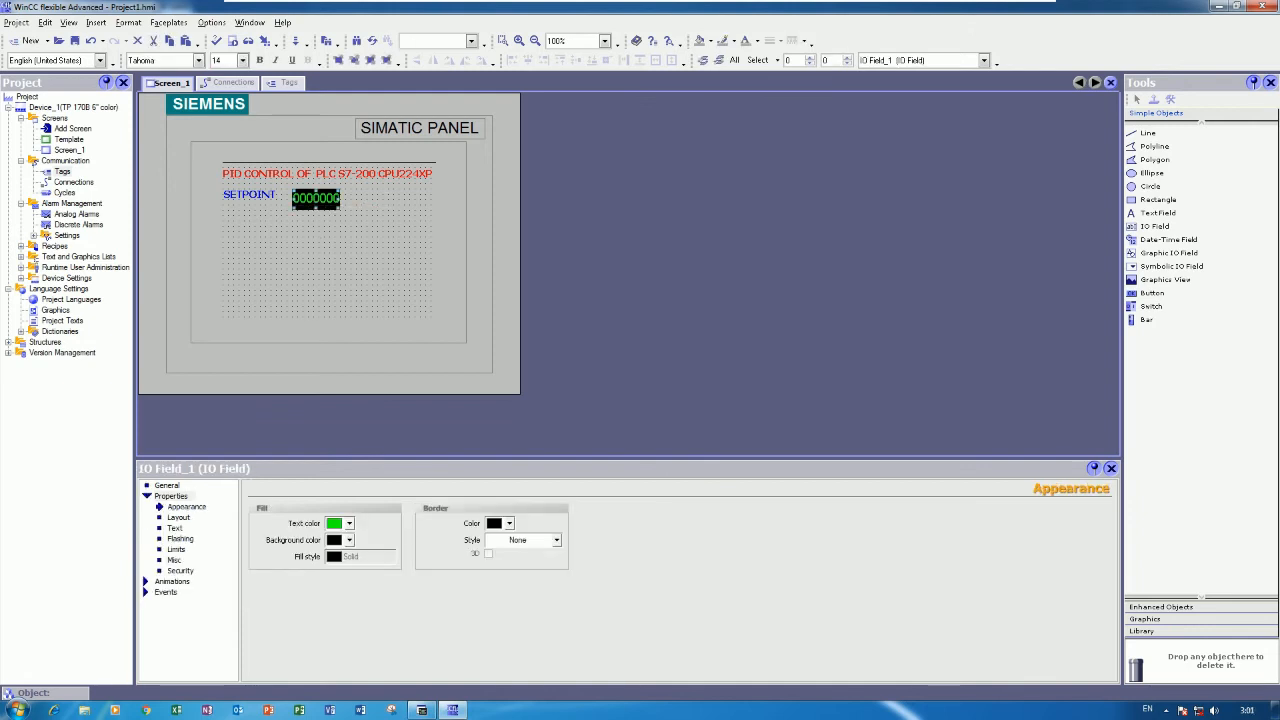
key("Up")
key("Up")
key("Up")
key("Up")
key("Up")
key("Left")
left_click(374, 237)
Step: Nudge the SETPOINT label slightly down and right to line it up with the IO field
left_click(264, 194)
key("Down")
key("Down")
key("Right")
key("Right")
key("Right")
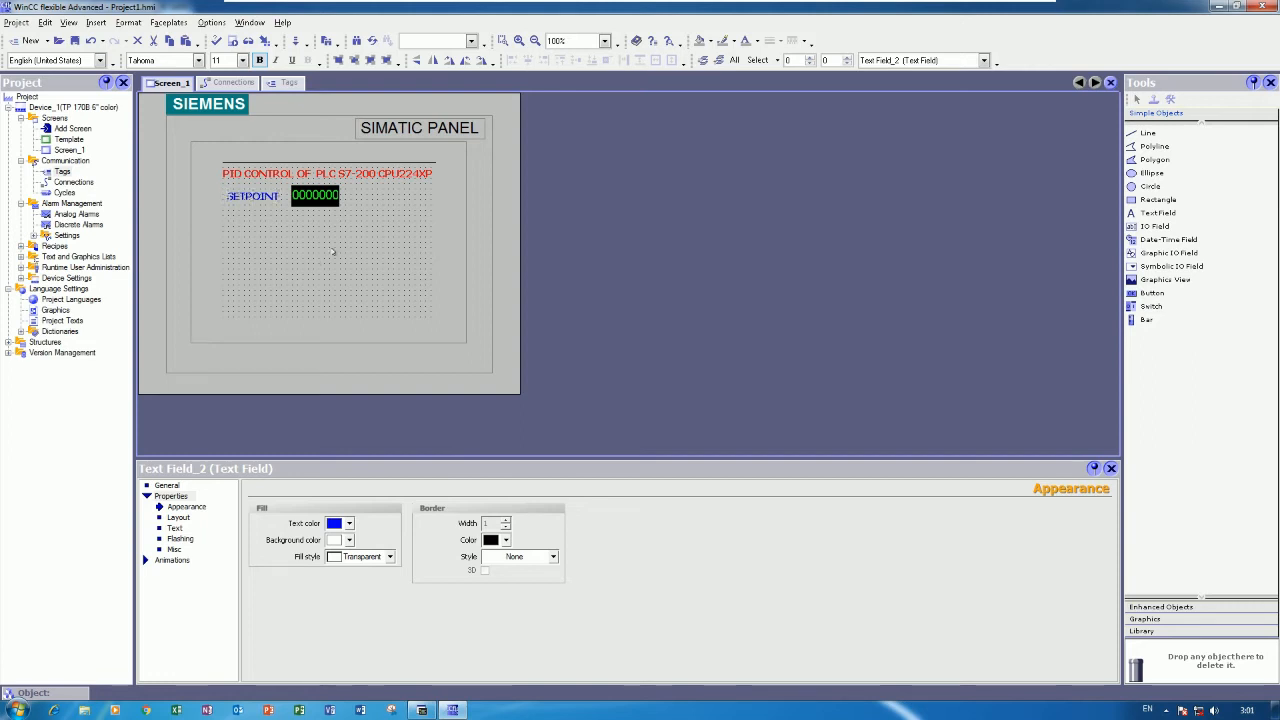
left_click(333, 252)
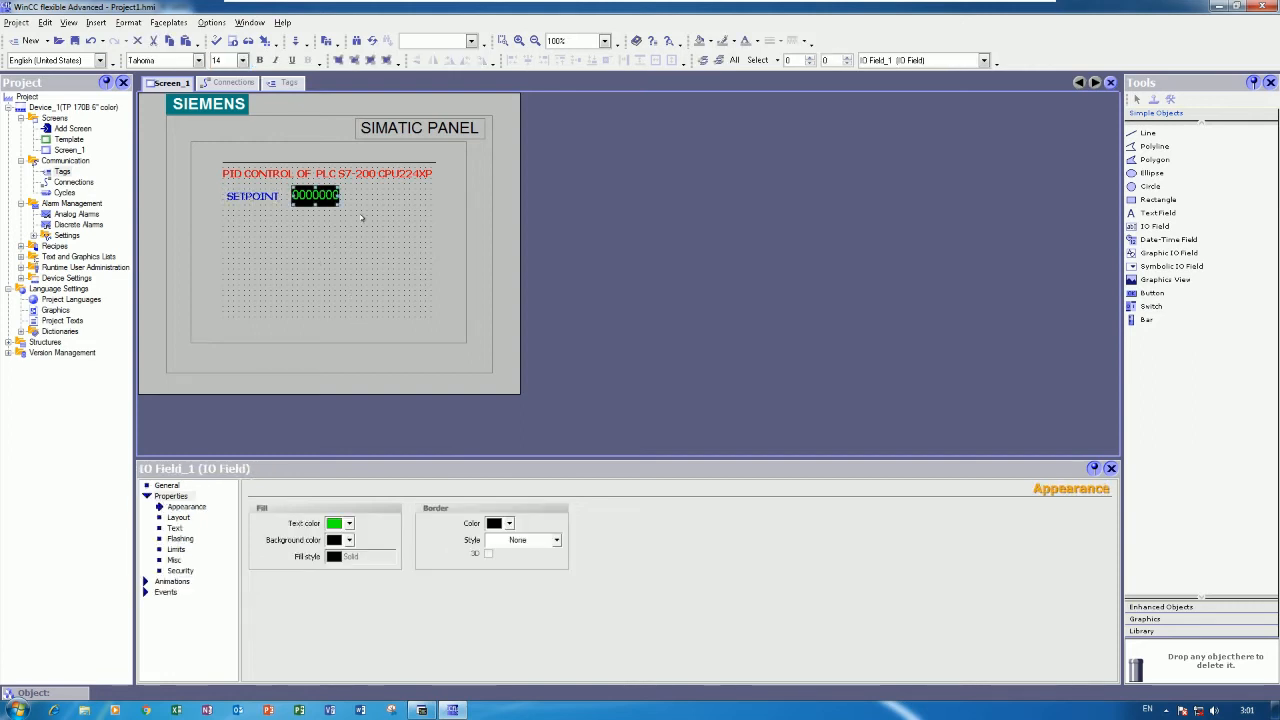
left_click(361, 217)
Step: Copy the SETPOINT label and its IO field into three more rows below, and left-align the four IO fields
left_click(262, 196)
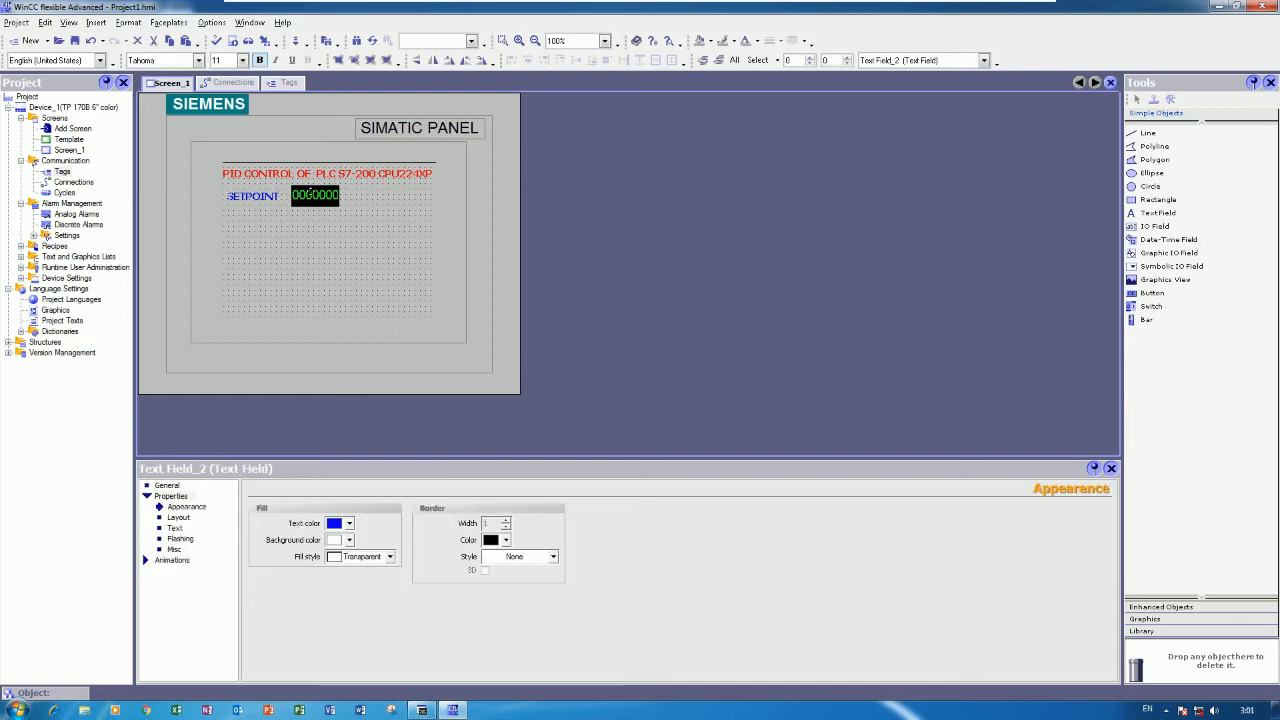
left_click(318, 196, "shift")
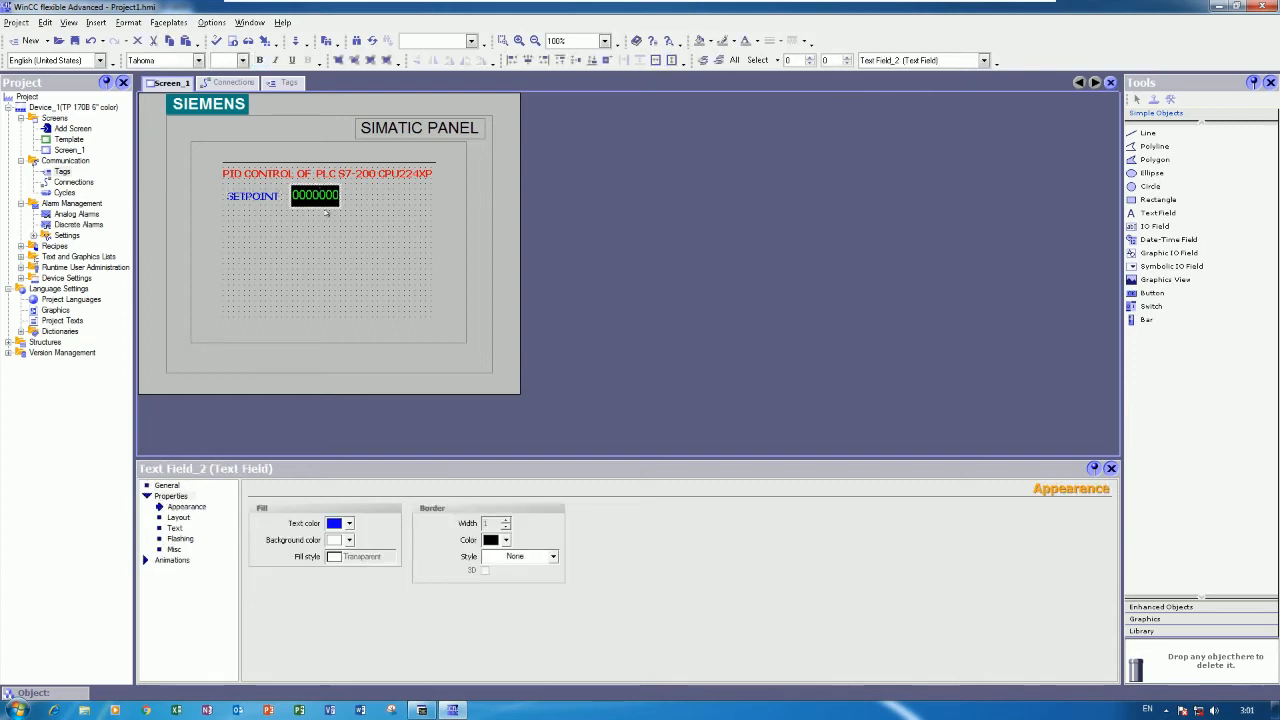
left_click_drag(318, 196, 347, 233)
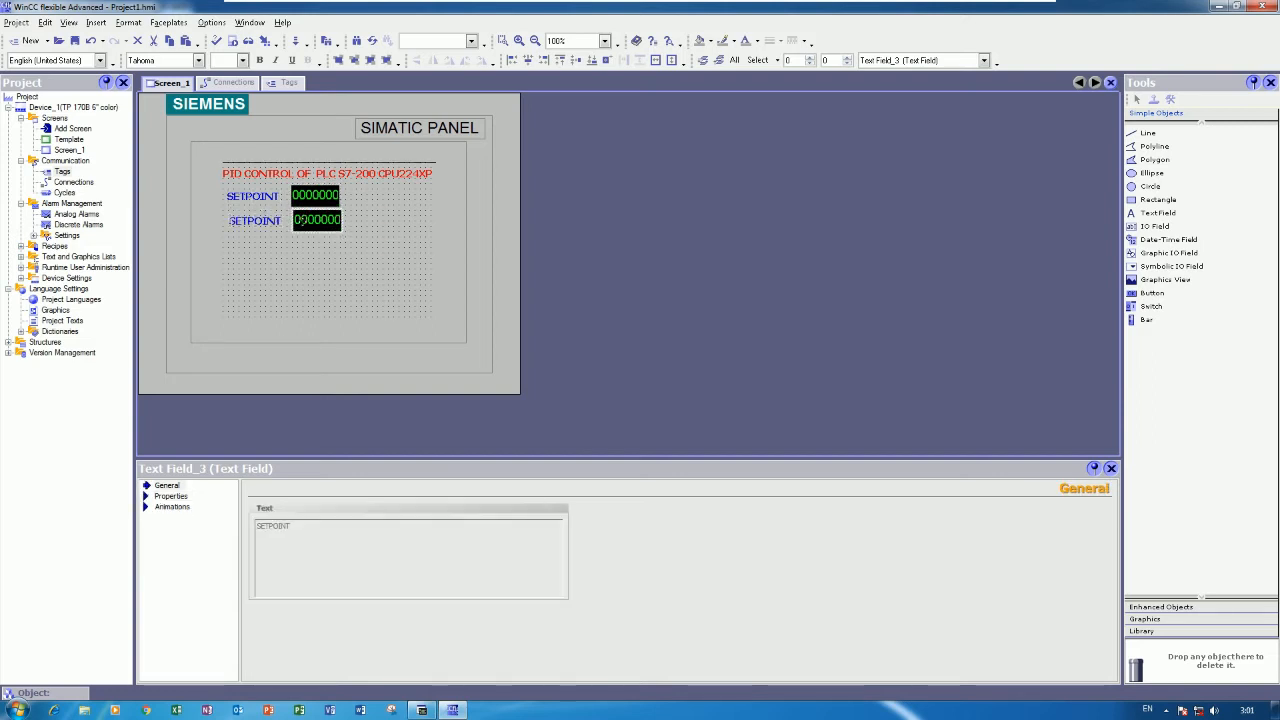
left_click_drag(307, 220, 318, 272)
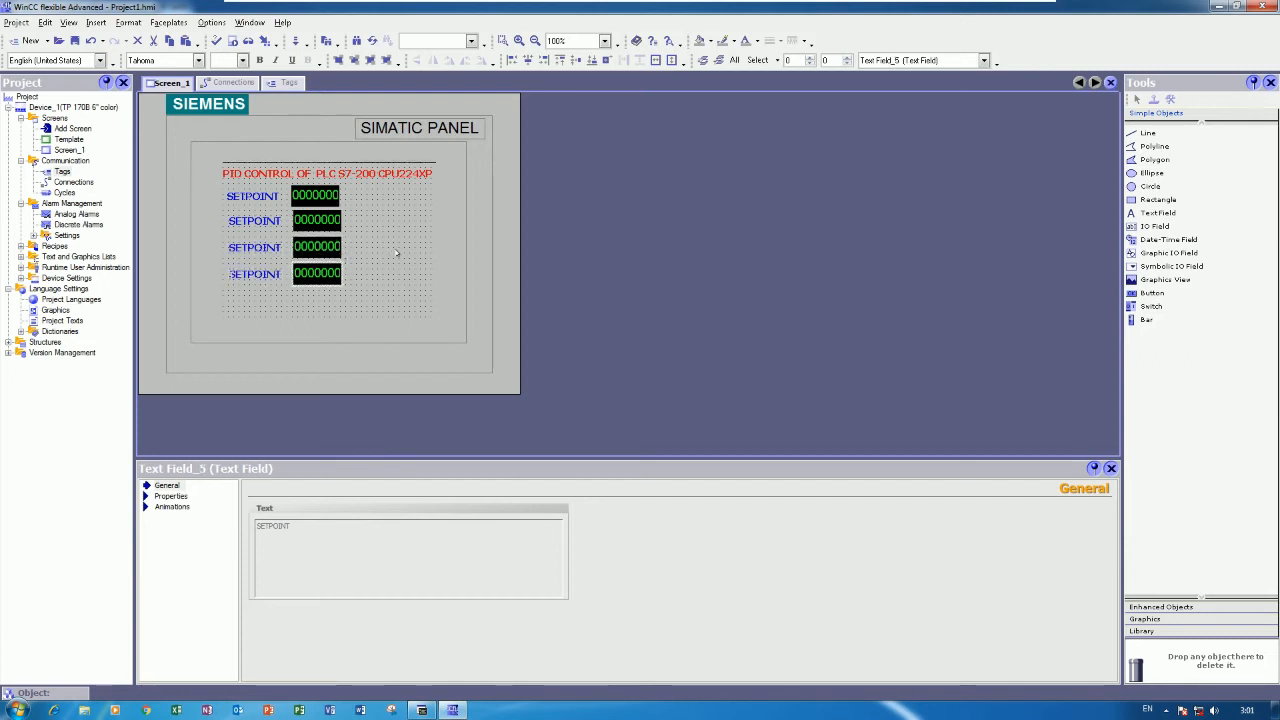
left_click(318, 196)
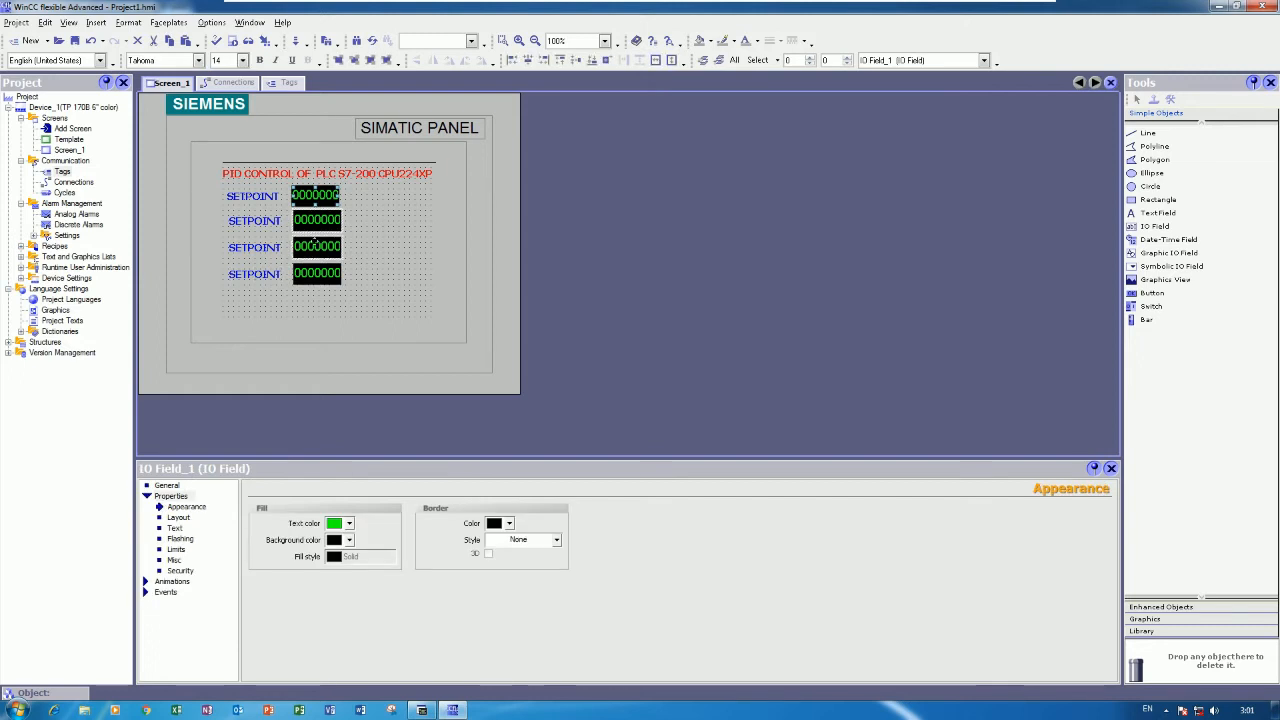
left_click(512, 61)
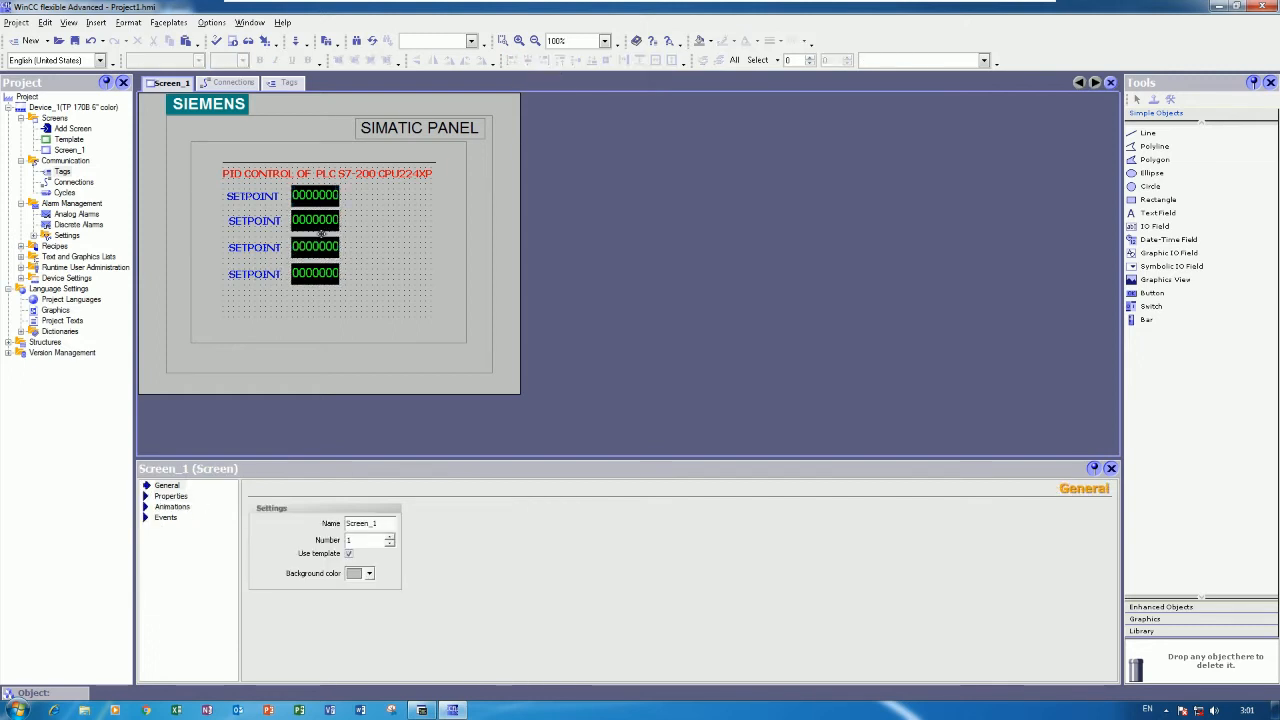
Step: Nudge the second and third label and IO field rows up to tighten their spacing
left_click(265, 247)
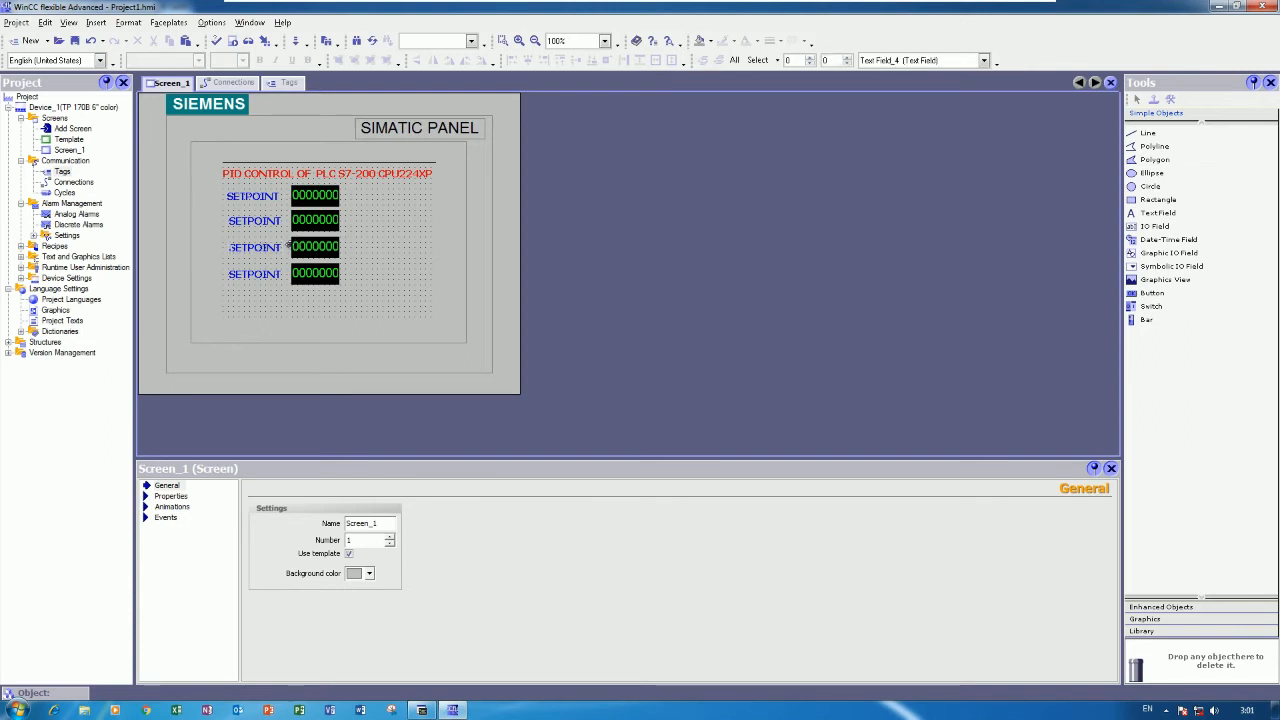
key("Up")
key("Up")
key("Up")
key("Up")
left_click(411, 302)
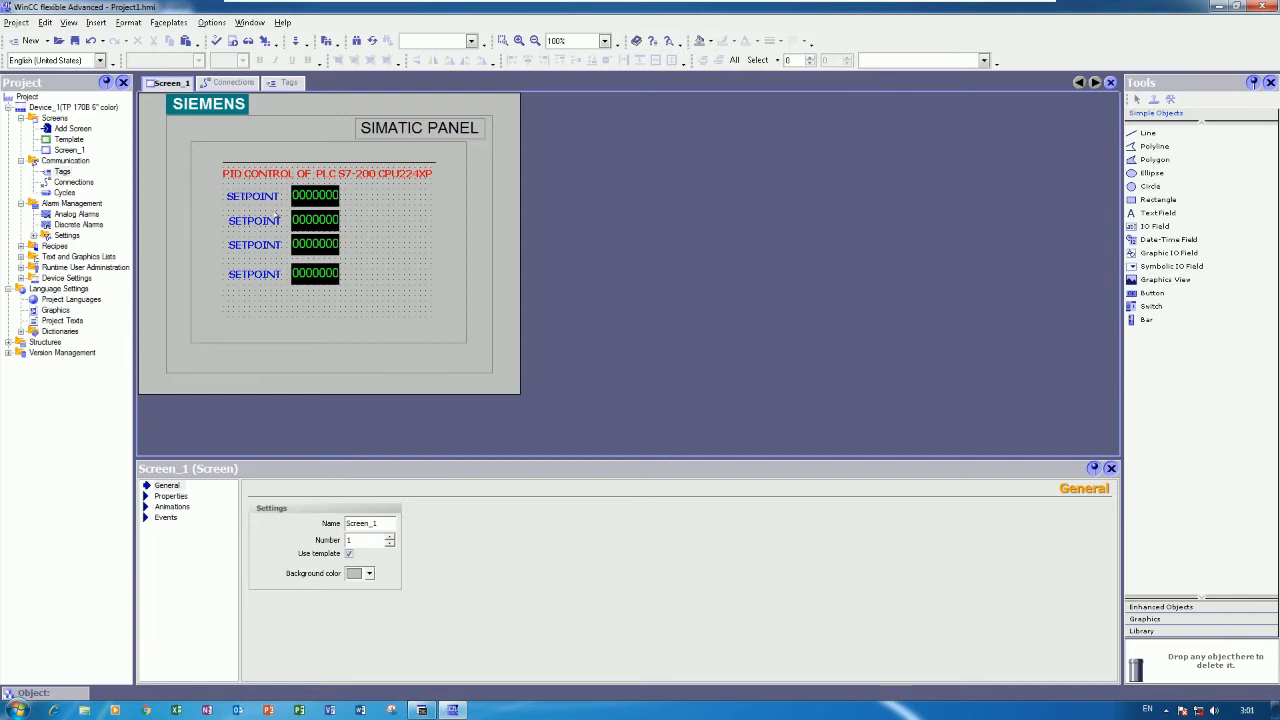
left_click(252, 220)
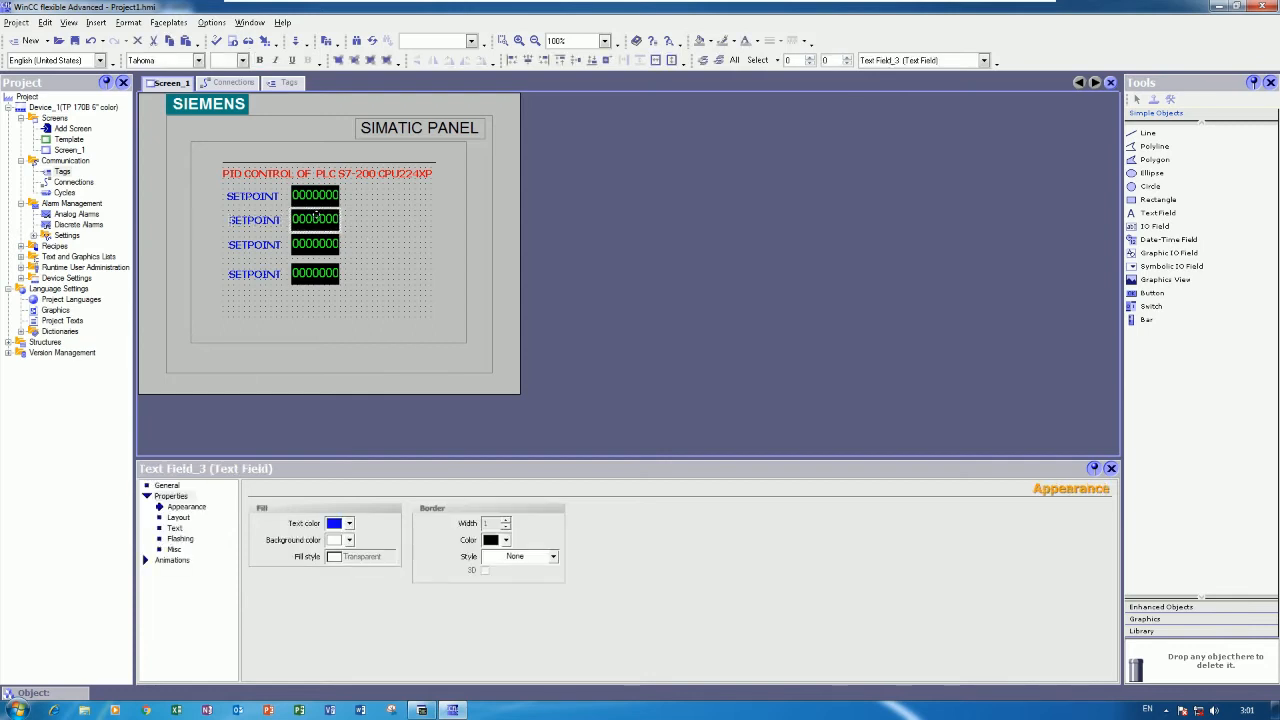
left_click(390, 249)
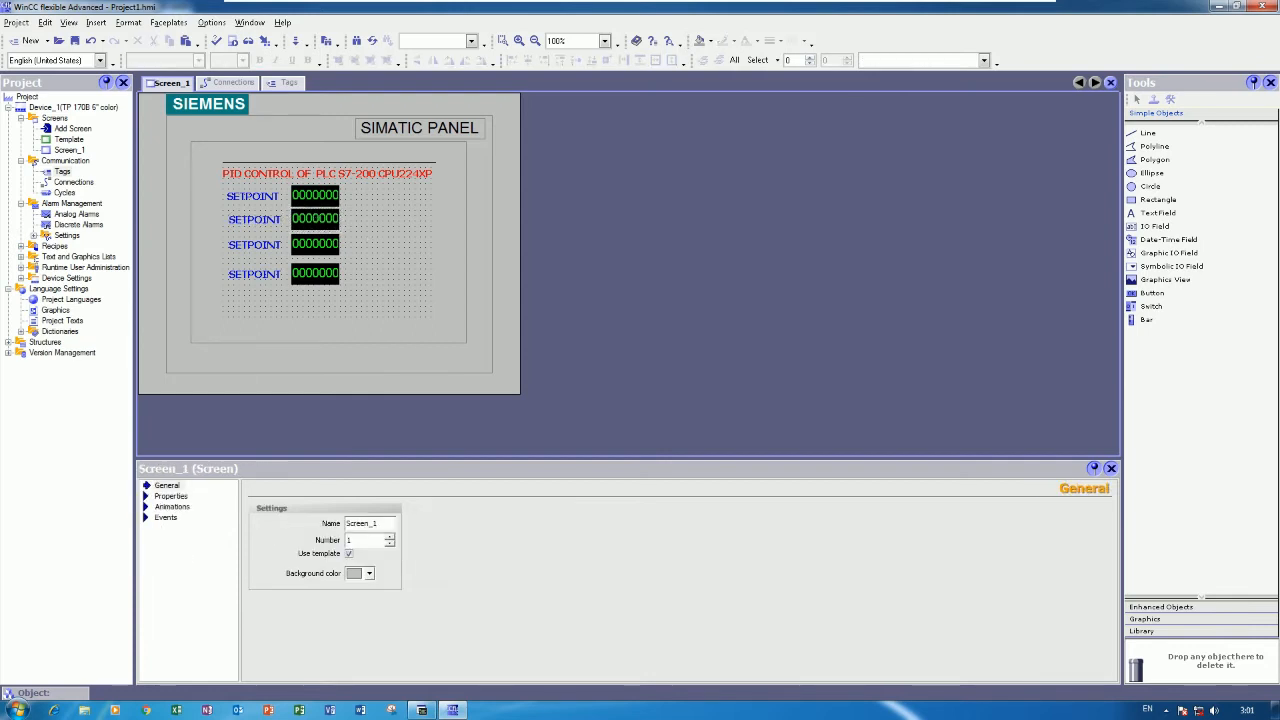
left_click(255, 244)
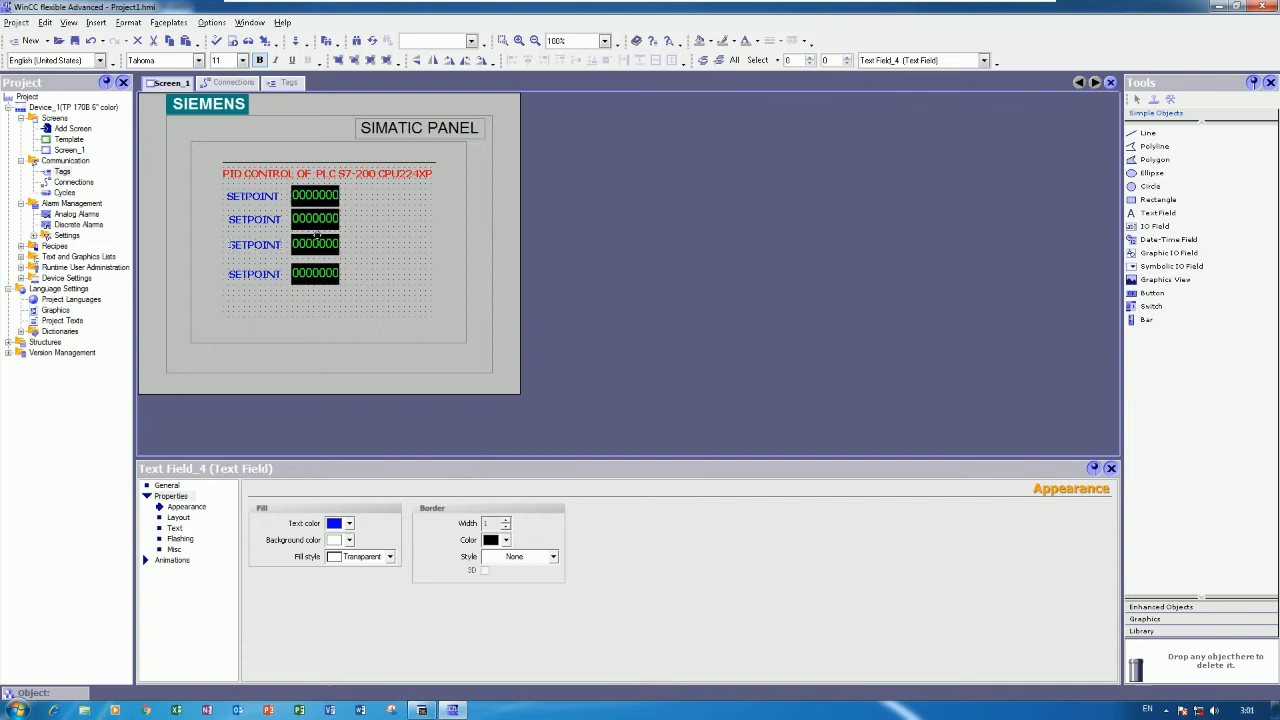
left_click(371, 262)
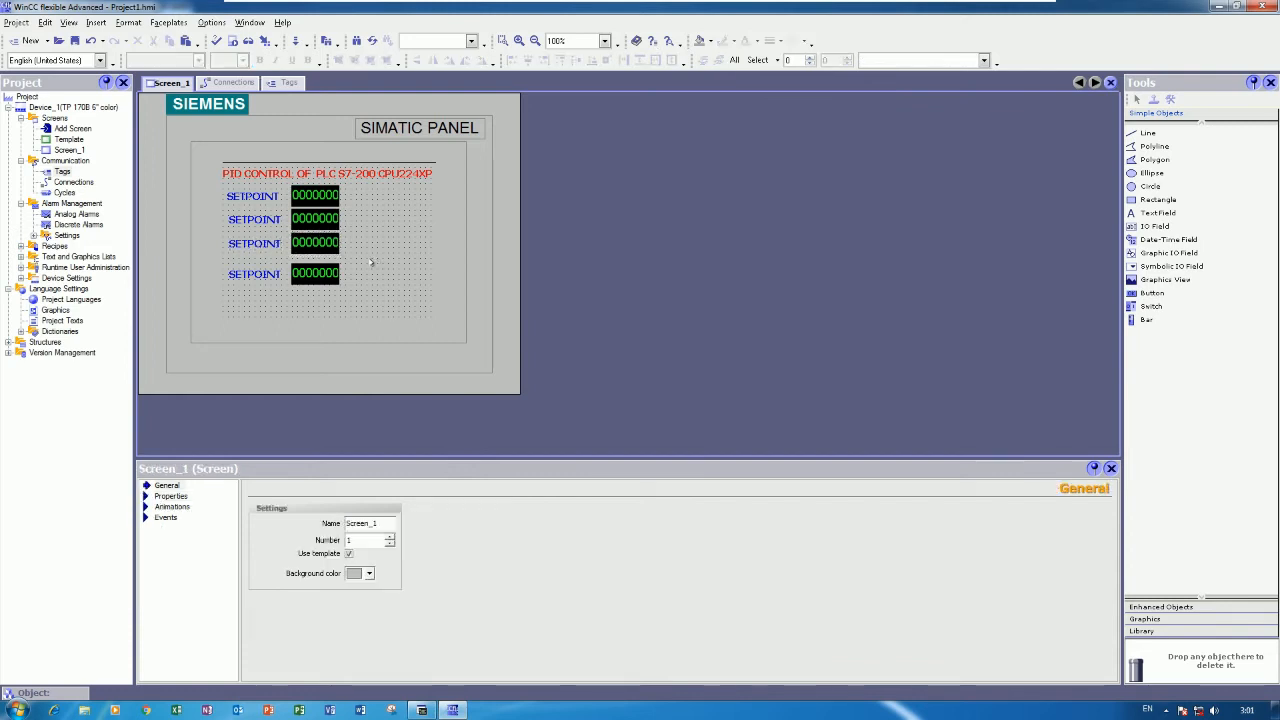
Step: Nudge the fourth label and IO field row up to match the spacing of the rows above
left_click(258, 273)
key("Up")
key("Up")
key("Up")
key("Up")
key("Up")
key("Up")
key("Up")
key("Down")
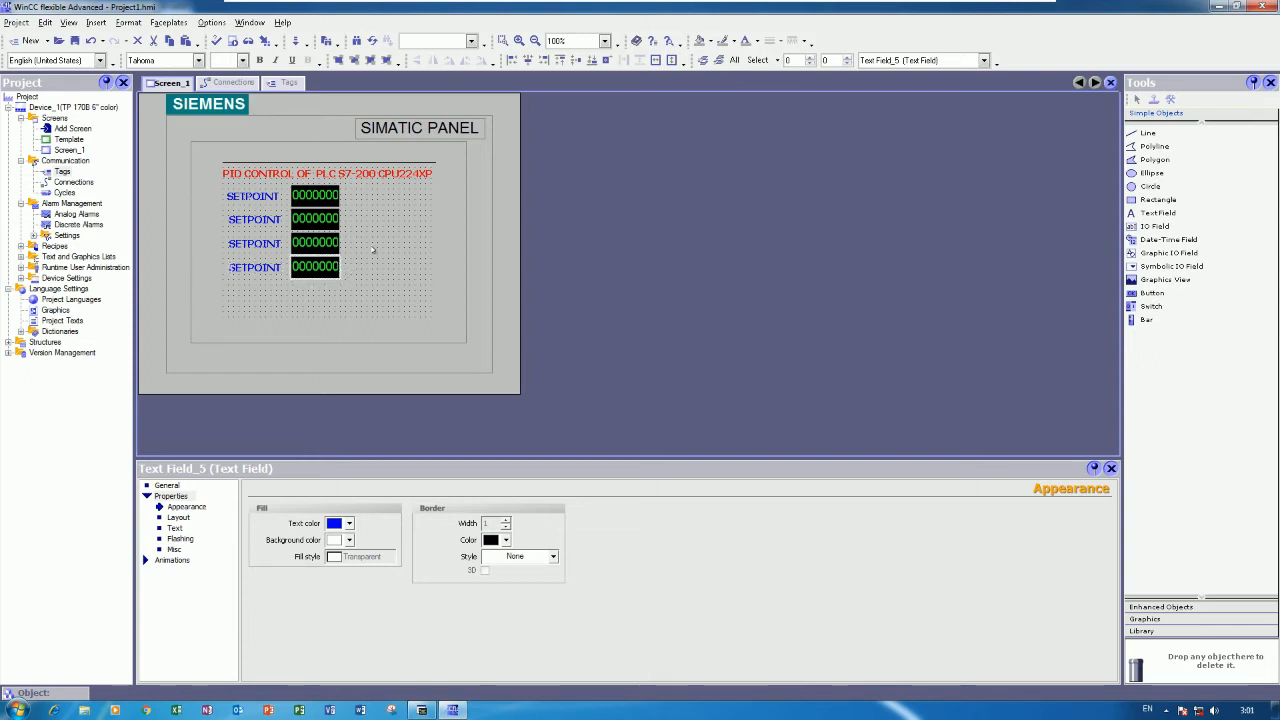
left_click(373, 250)
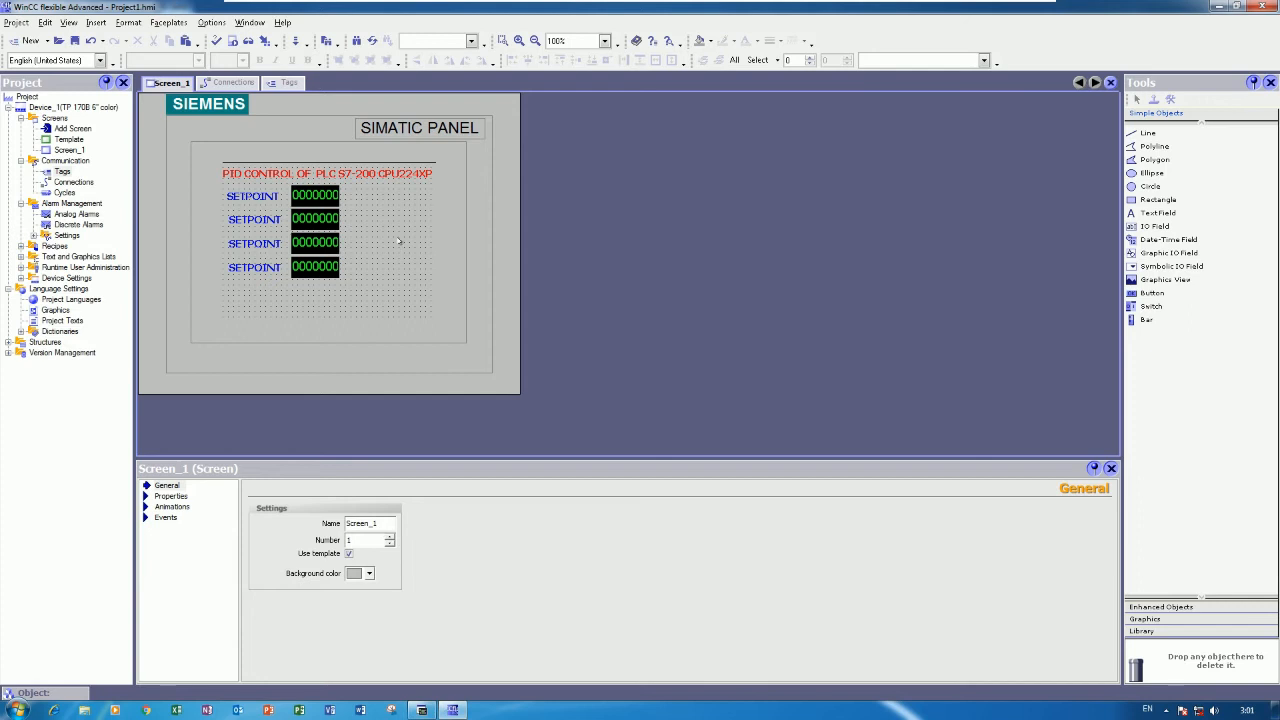
Step: Left-align the three copied SETPOINT labels with the first label
left_click(247, 217)
left_click(250, 243, "shift")
left_click(250, 267, "shift")
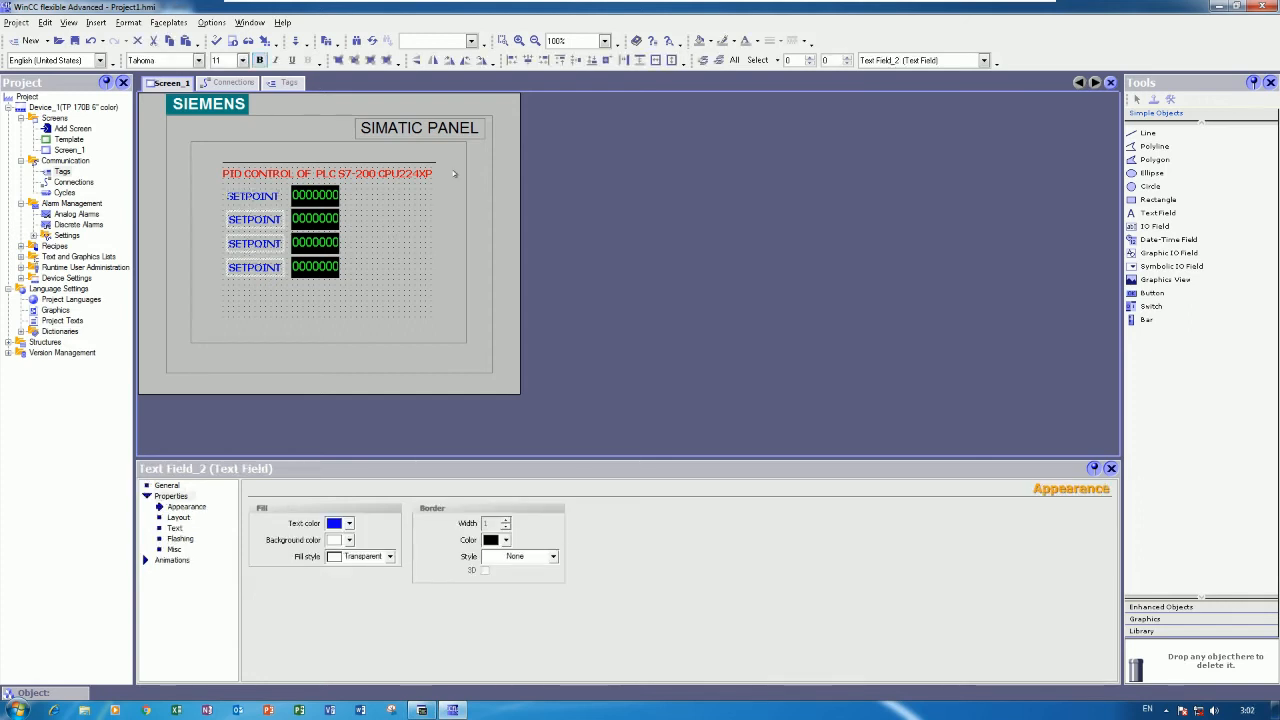
left_click(383, 212)
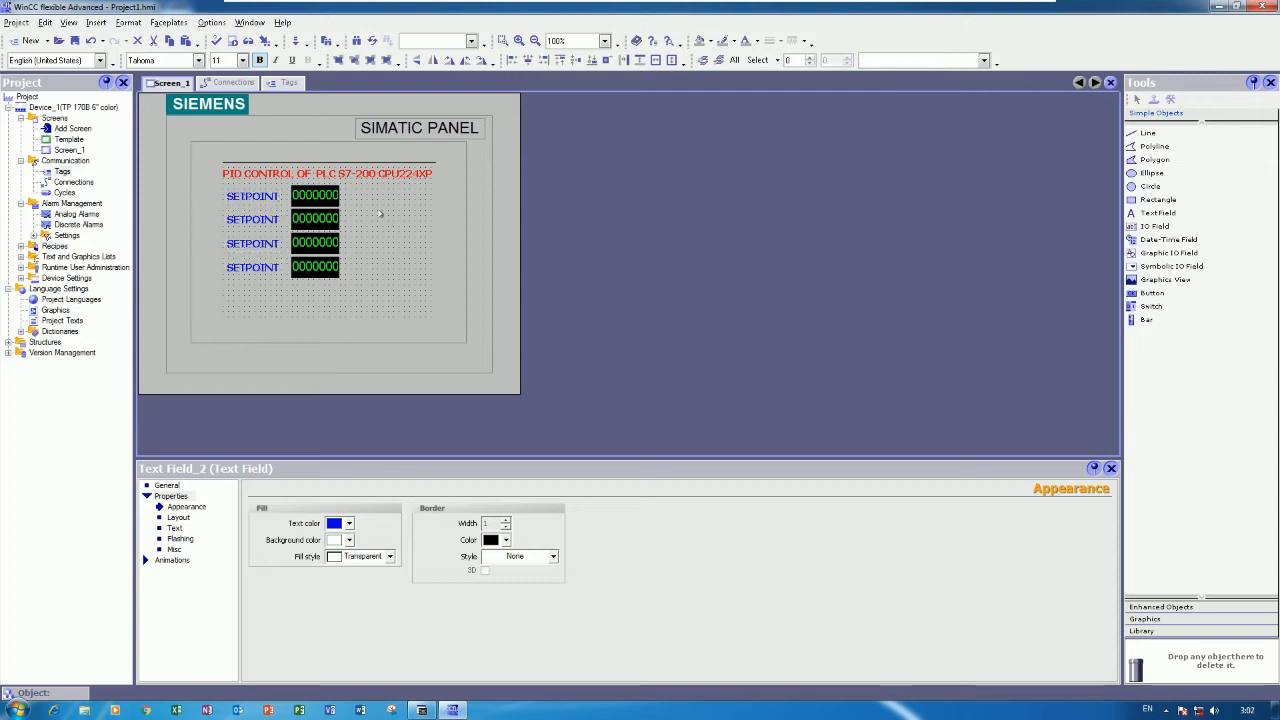
Step: Set the first row's IO field to Input mode and assign the SP tag as its process tag
left_click(256, 197)
left_click(311, 195)
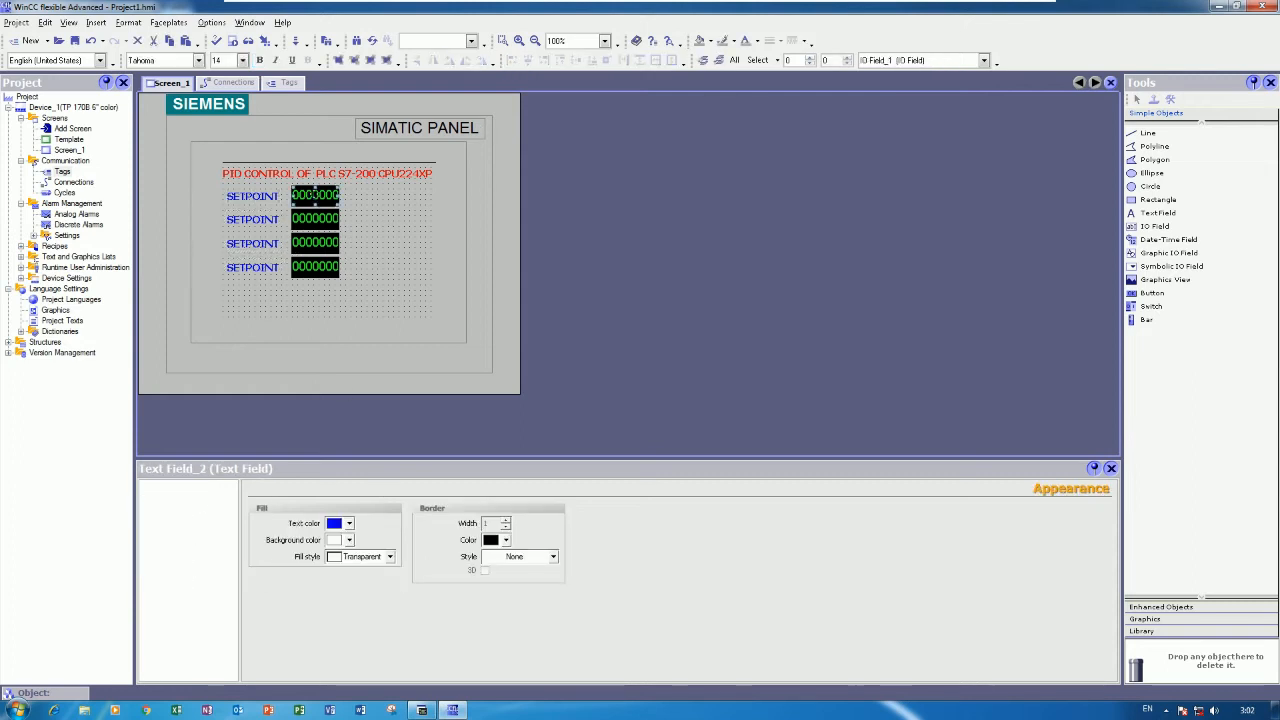
left_click(167, 485)
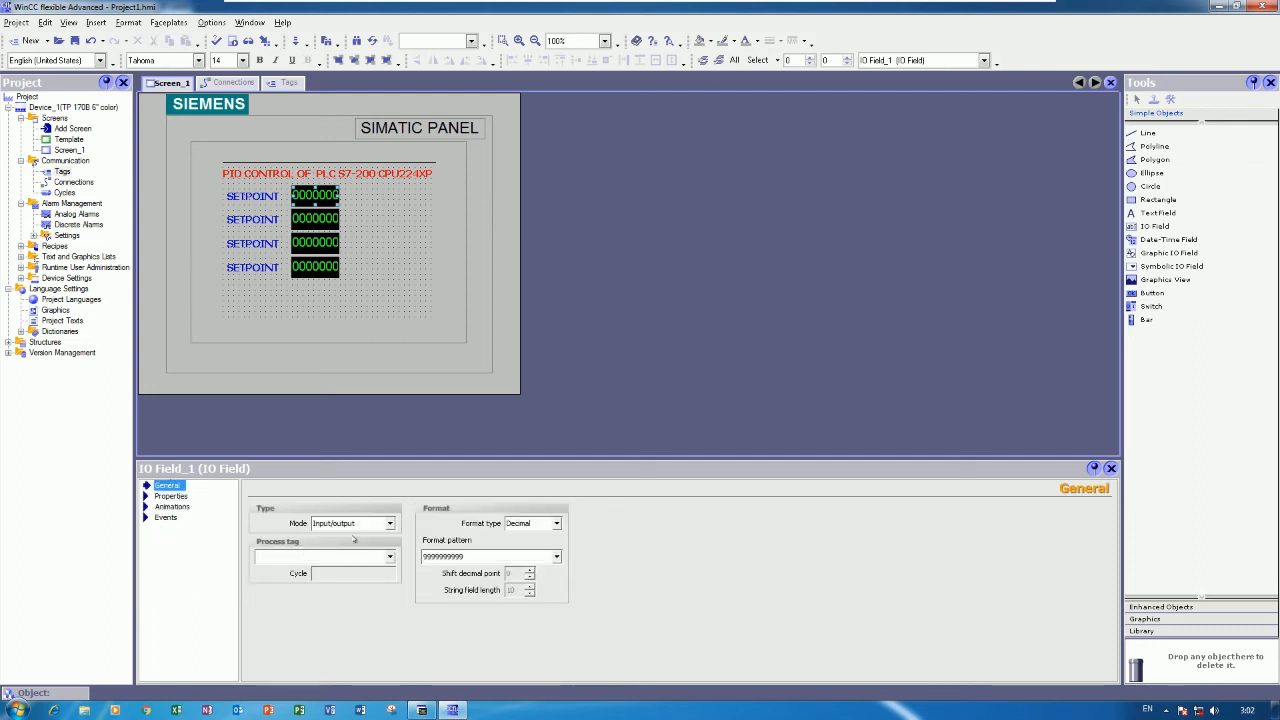
left_click(390, 523)
left_click(335, 535)
left_click(390, 557)
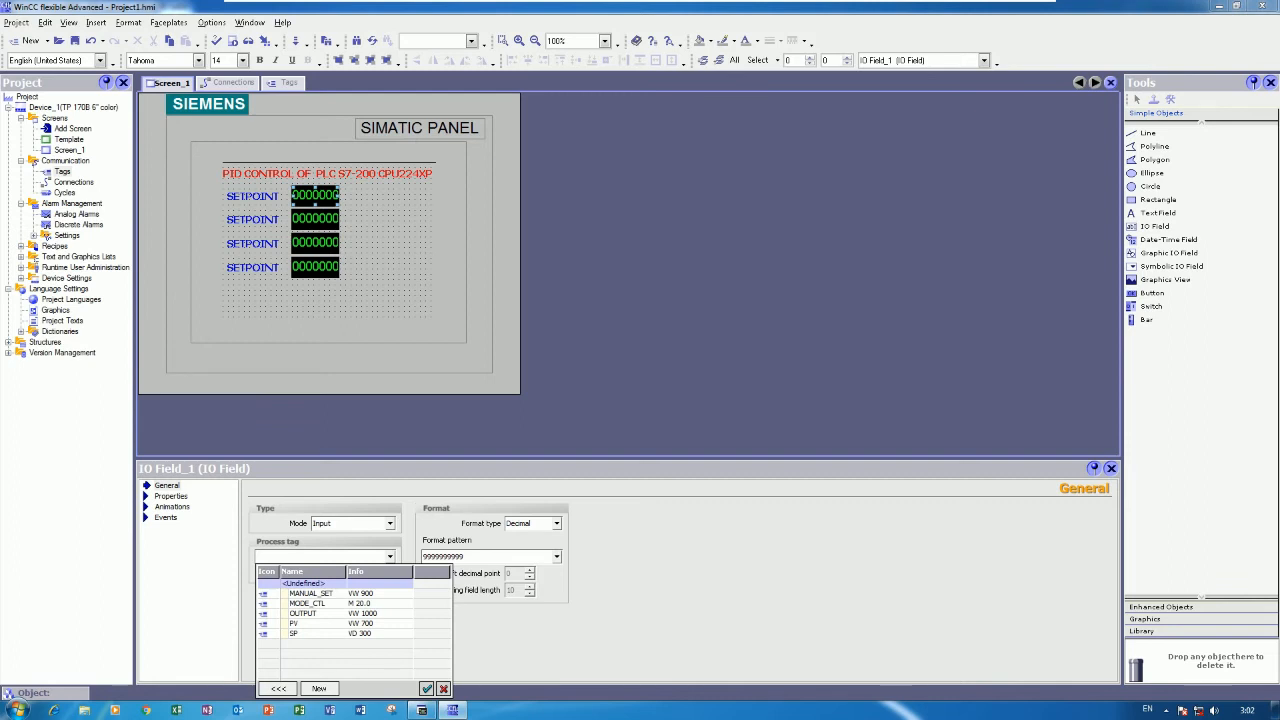
left_click(298, 634)
double_click(372, 634)
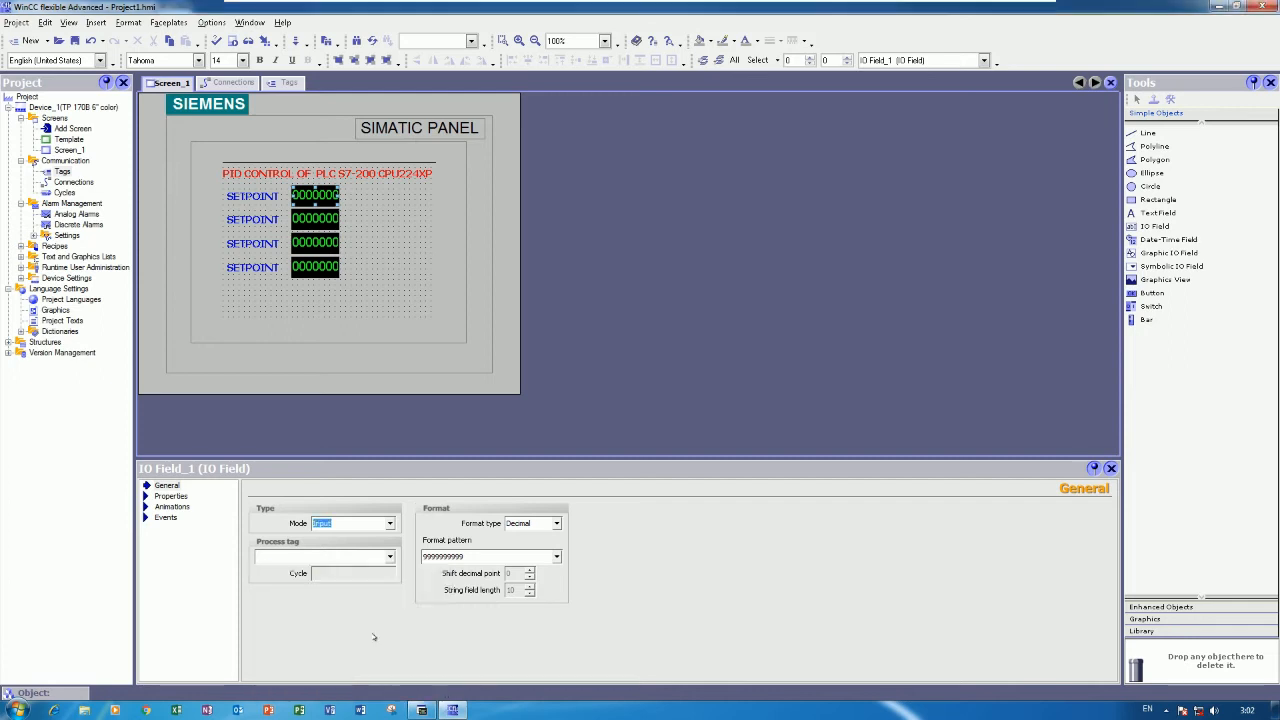
Step: Set the first IO field's format pattern to 999
left_click(476, 560)
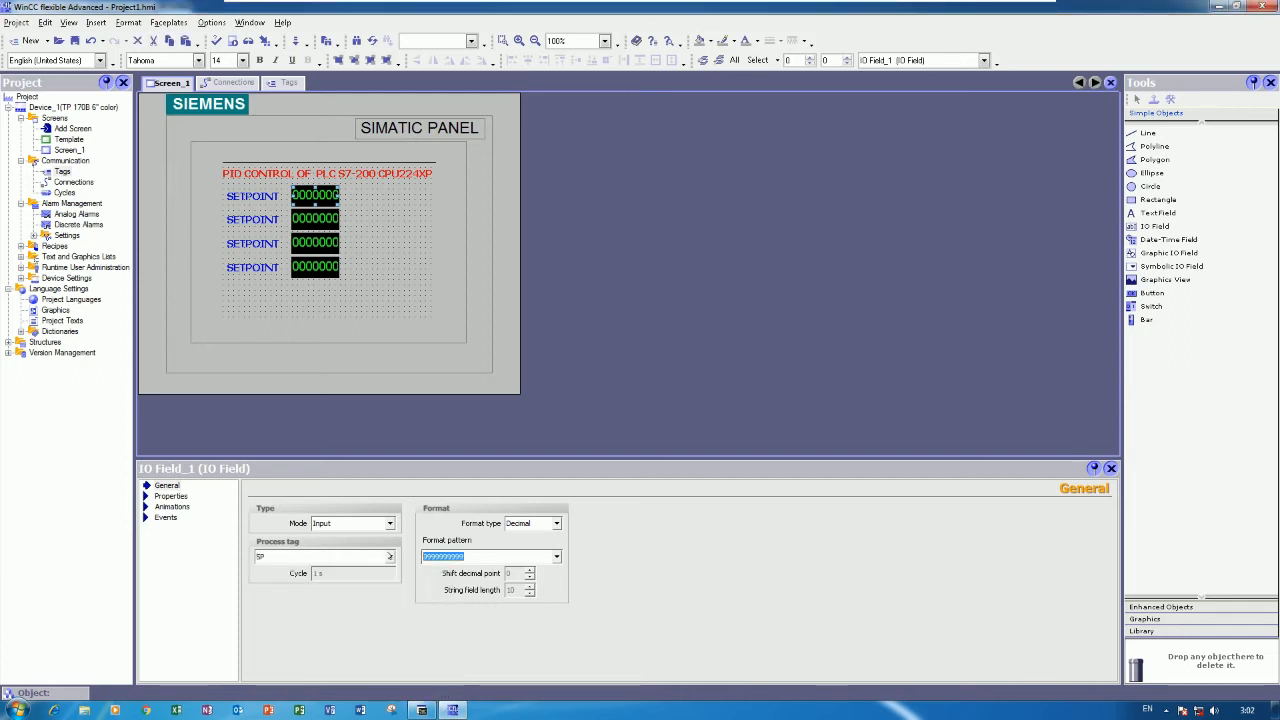
type("9999")
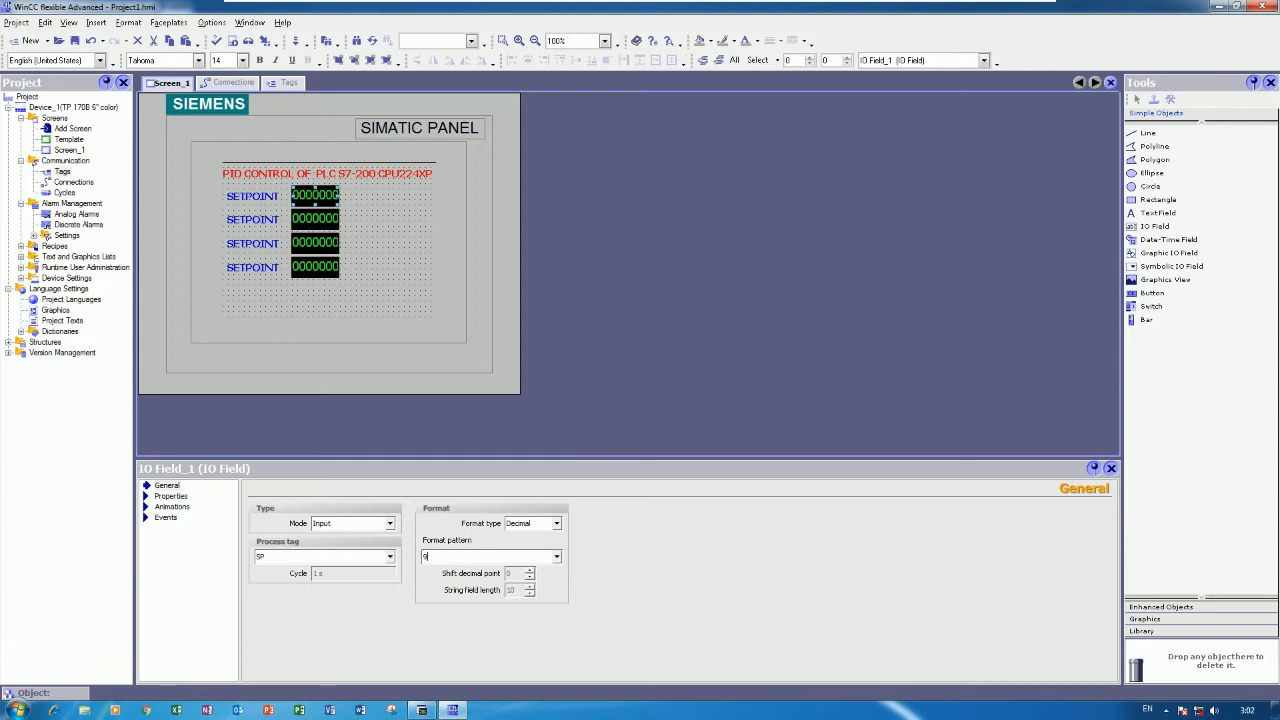
key("BackSpace")
key("Return")
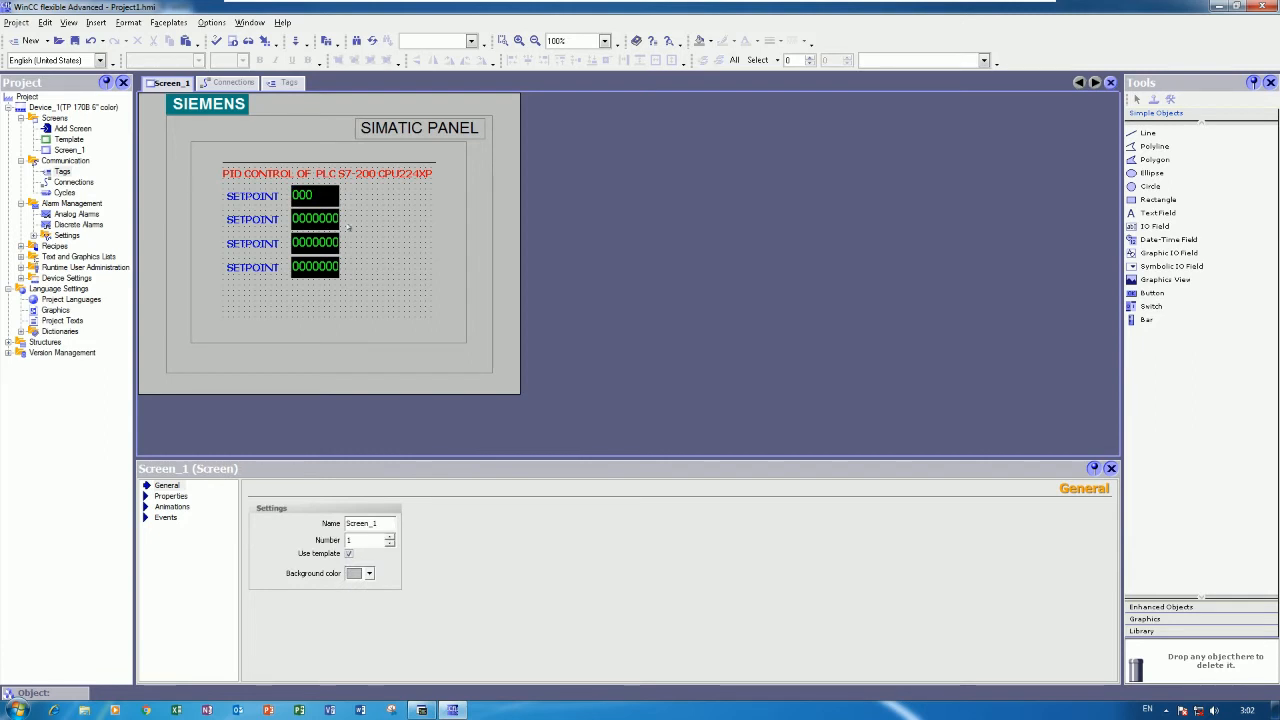
Step: Set the text alignment of all four IO fields to Center horizontally and Middle vertically
left_click(313, 220, "shift")
left_click(316, 241, "shift")
left_click(317, 263, "shift")
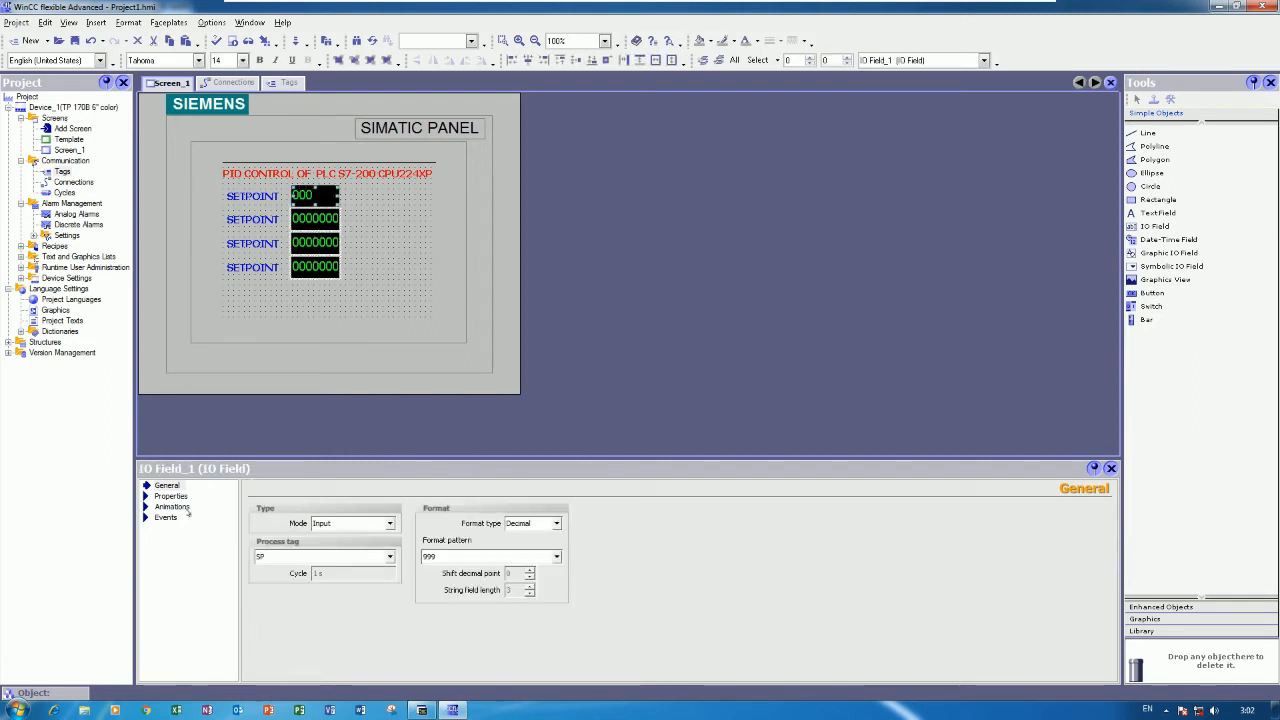
left_click(172, 497)
left_click(176, 528)
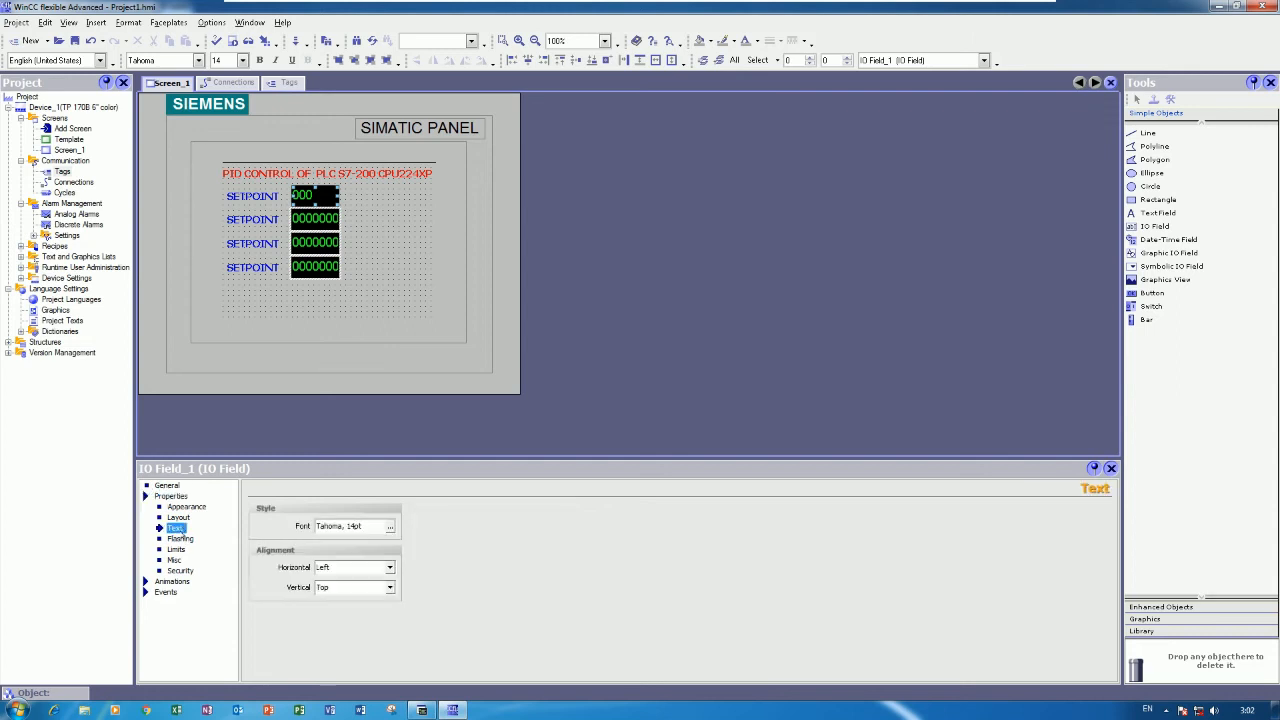
left_click(390, 567)
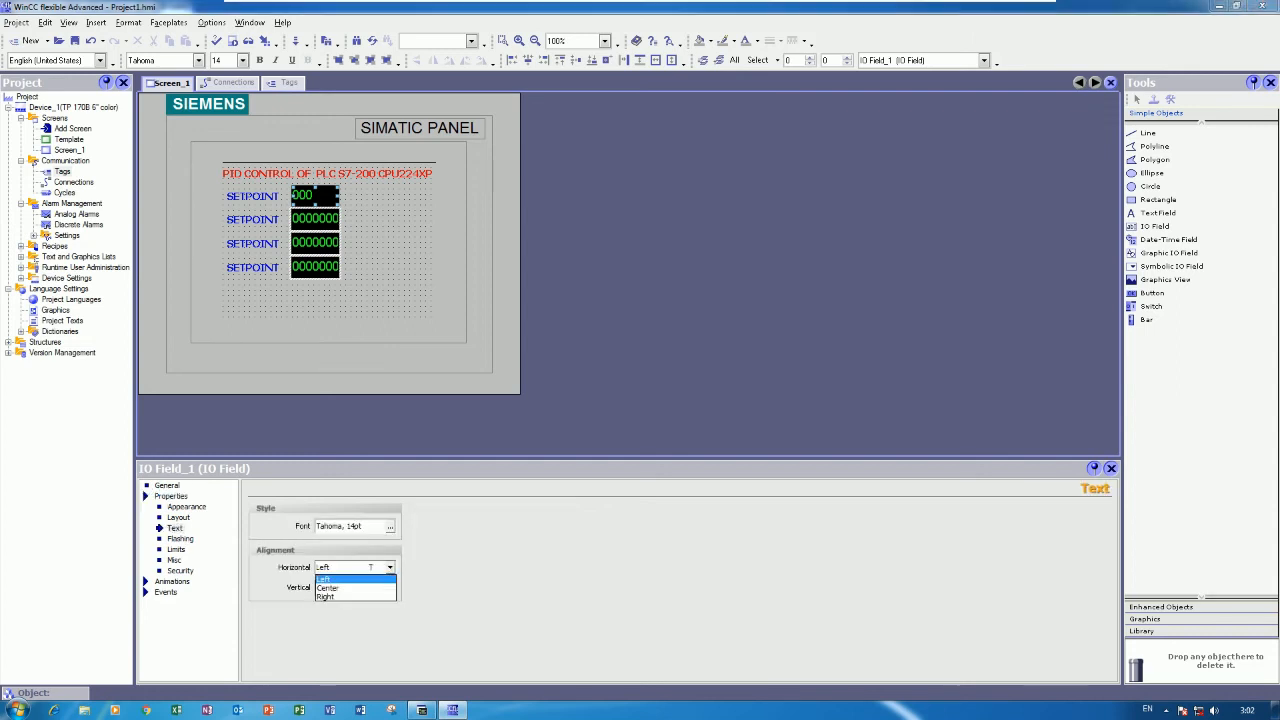
left_click(377, 585)
left_click(390, 587)
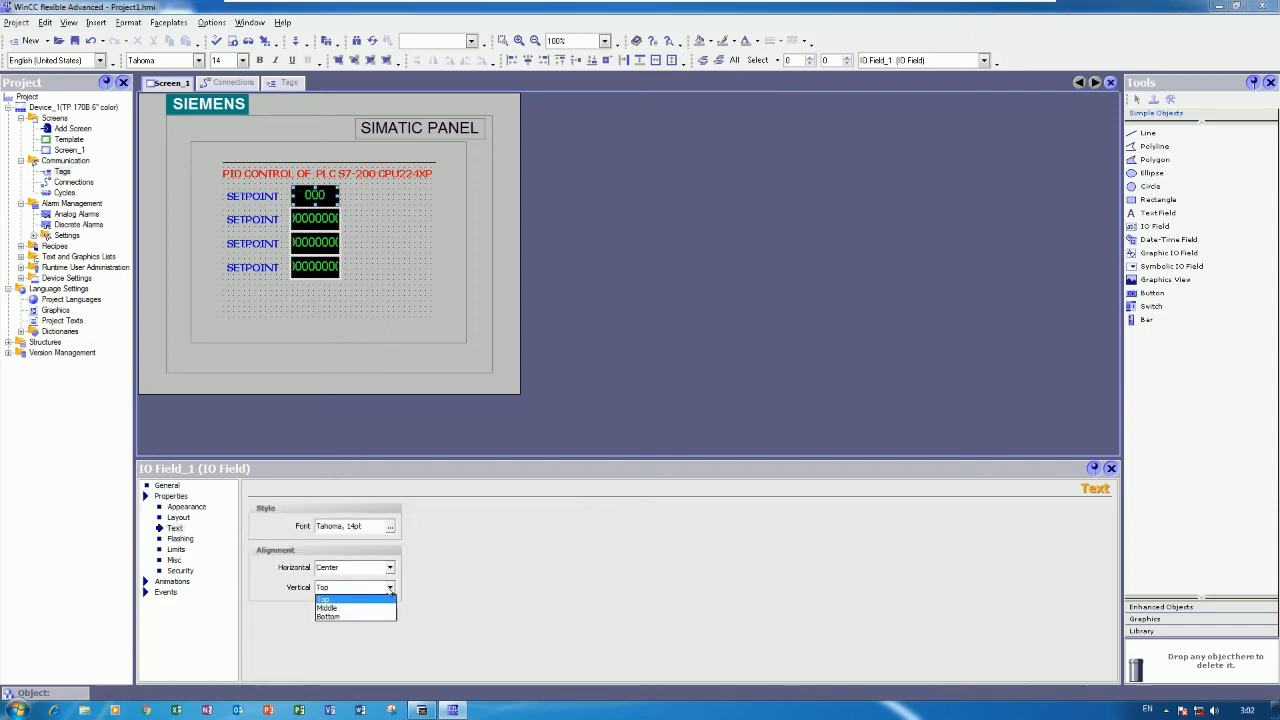
left_click(335, 608)
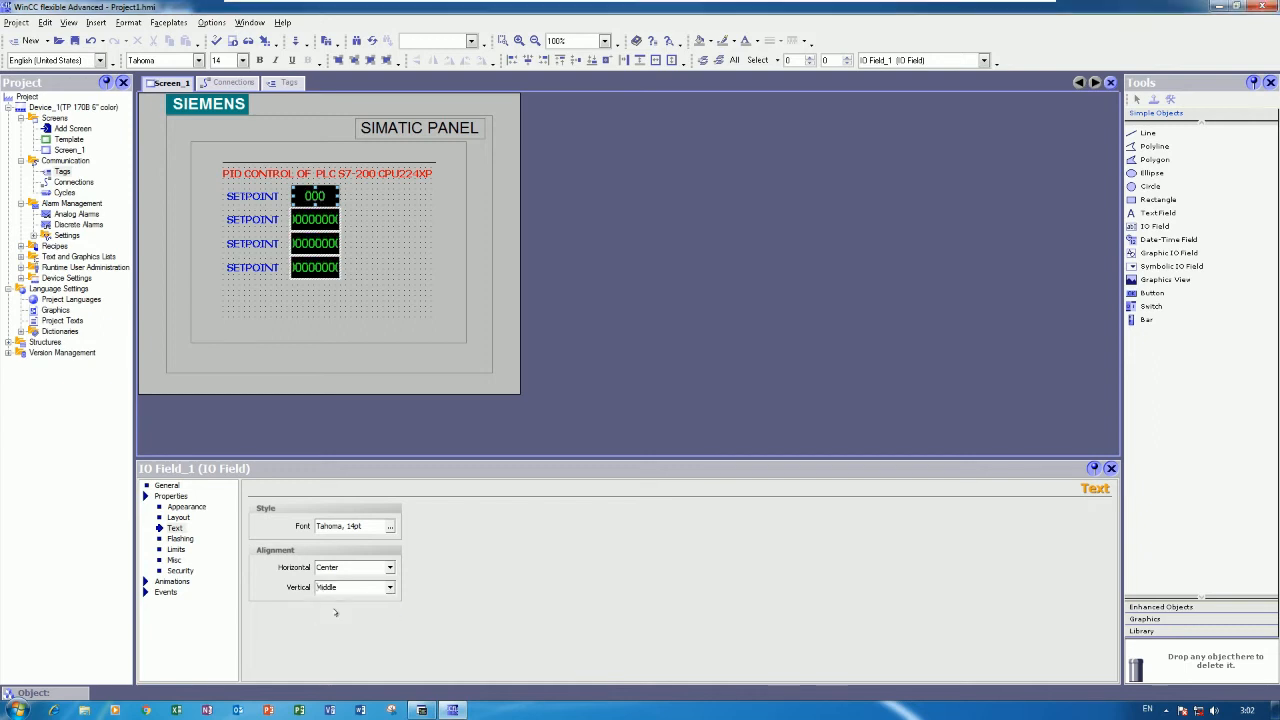
left_click(374, 278)
left_click(336, 214)
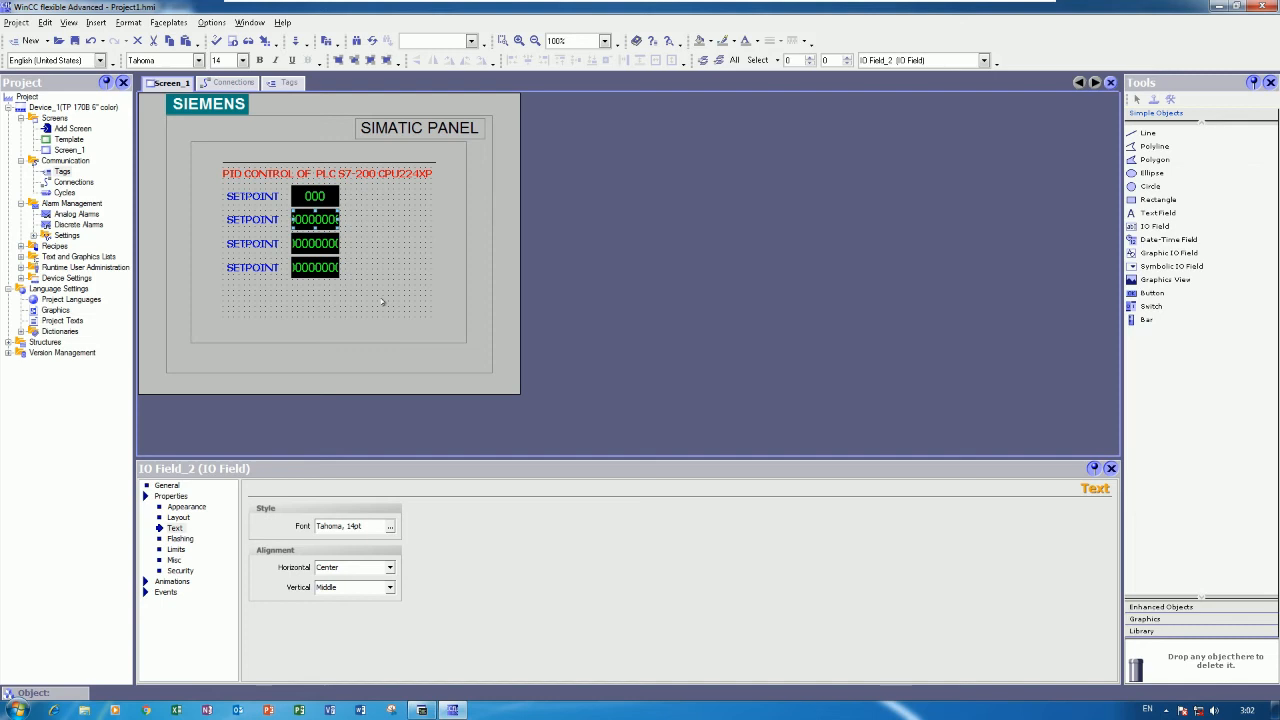
Step: Change the second row's SETPOINT label text to FEEDBACK
left_click(265, 219)
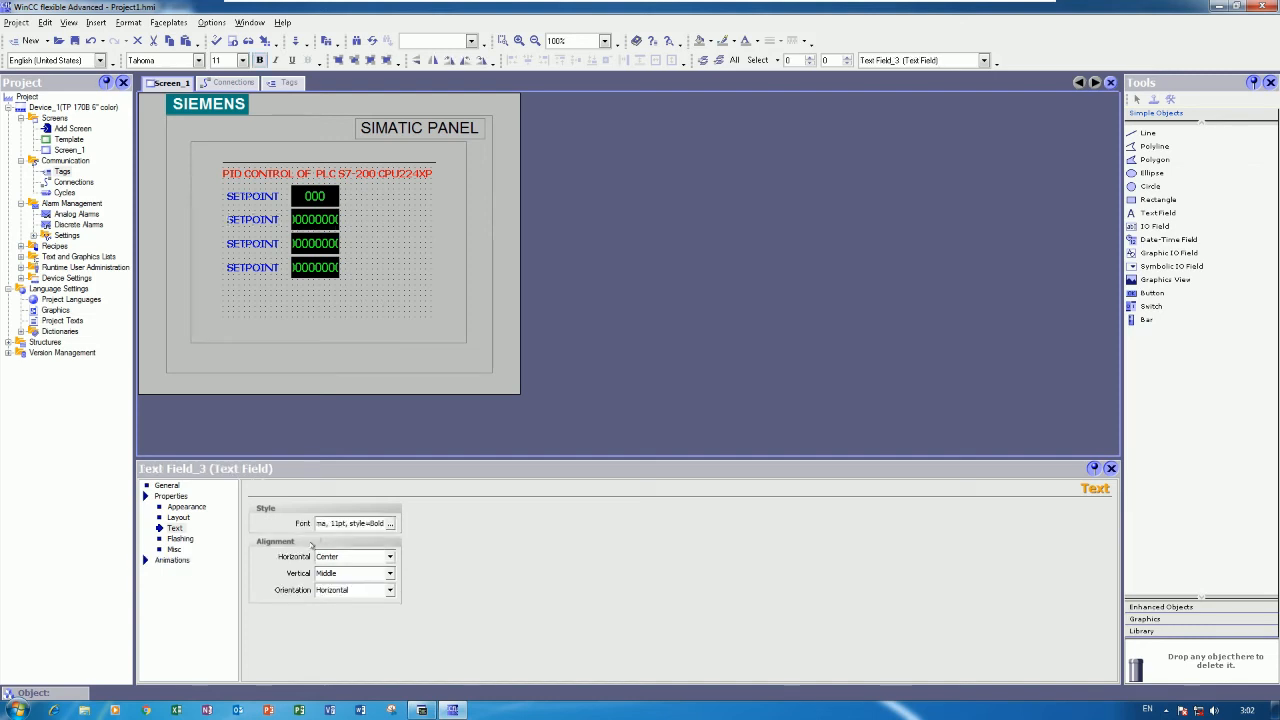
left_click(166, 485)
double_click(256, 525)
type("F")
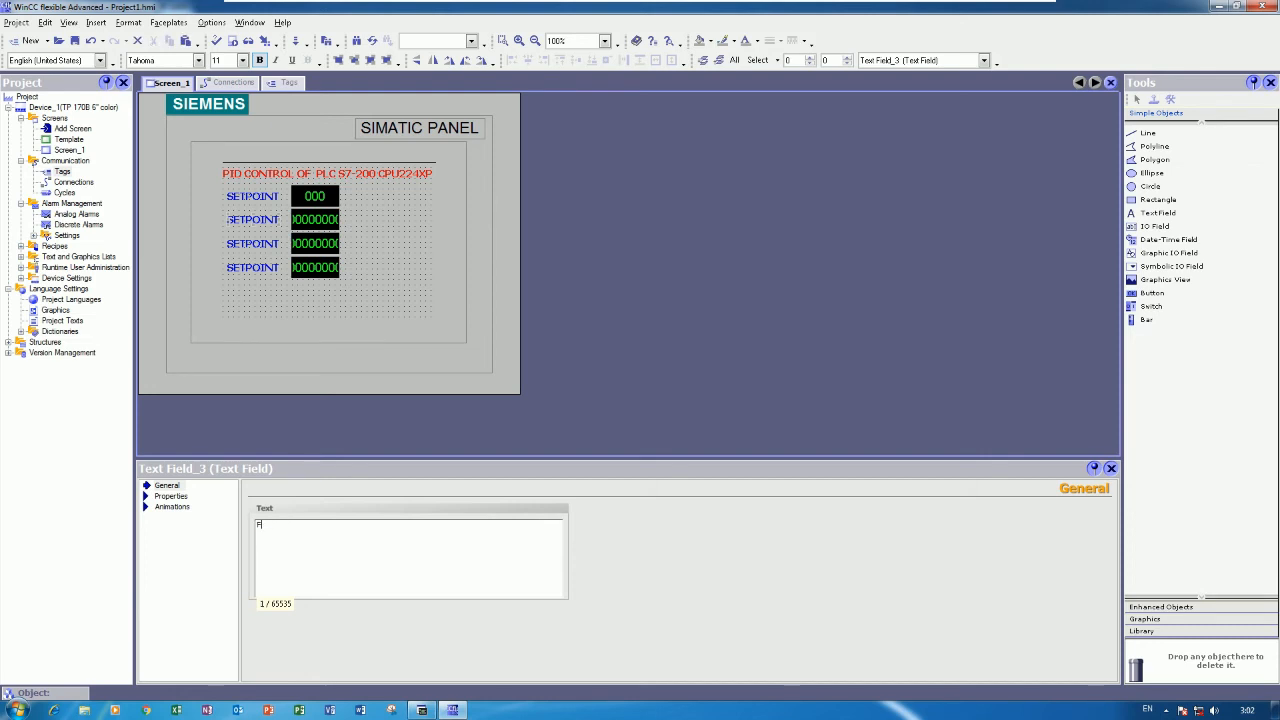
type("EED BA")
key("BackSpace")
key("BackSpace")
type("BACK")
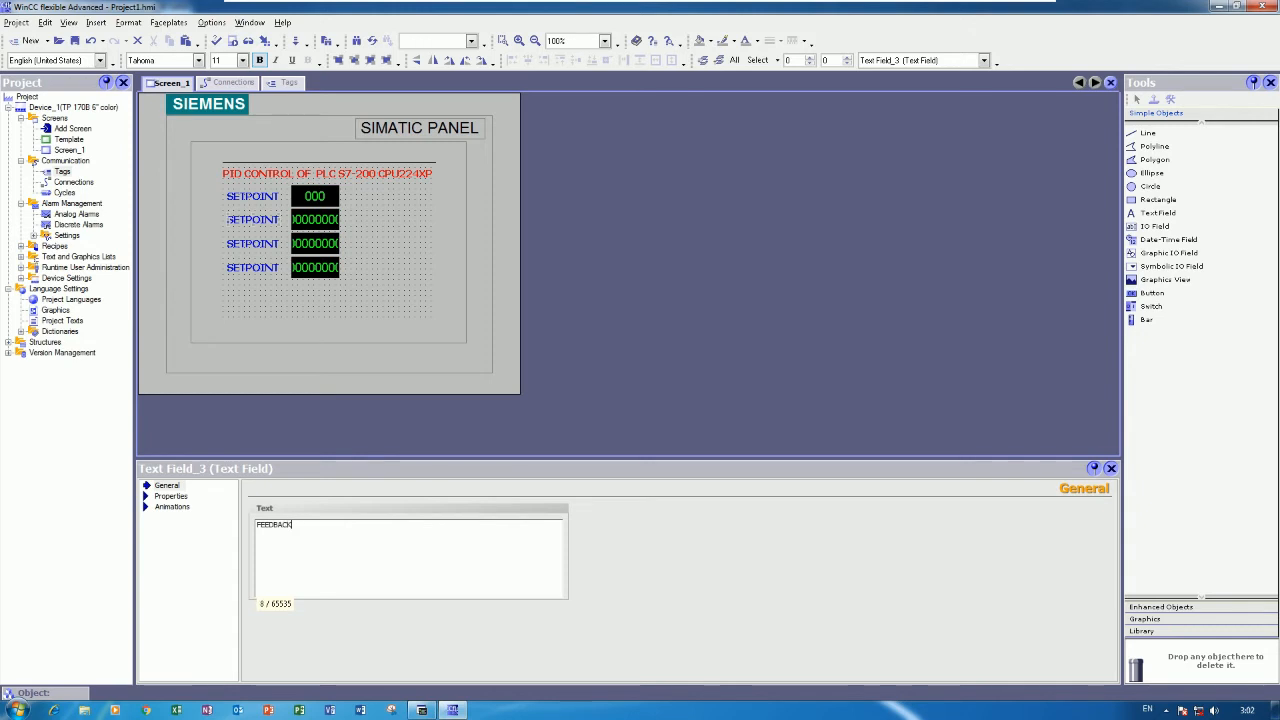
left_click(348, 305)
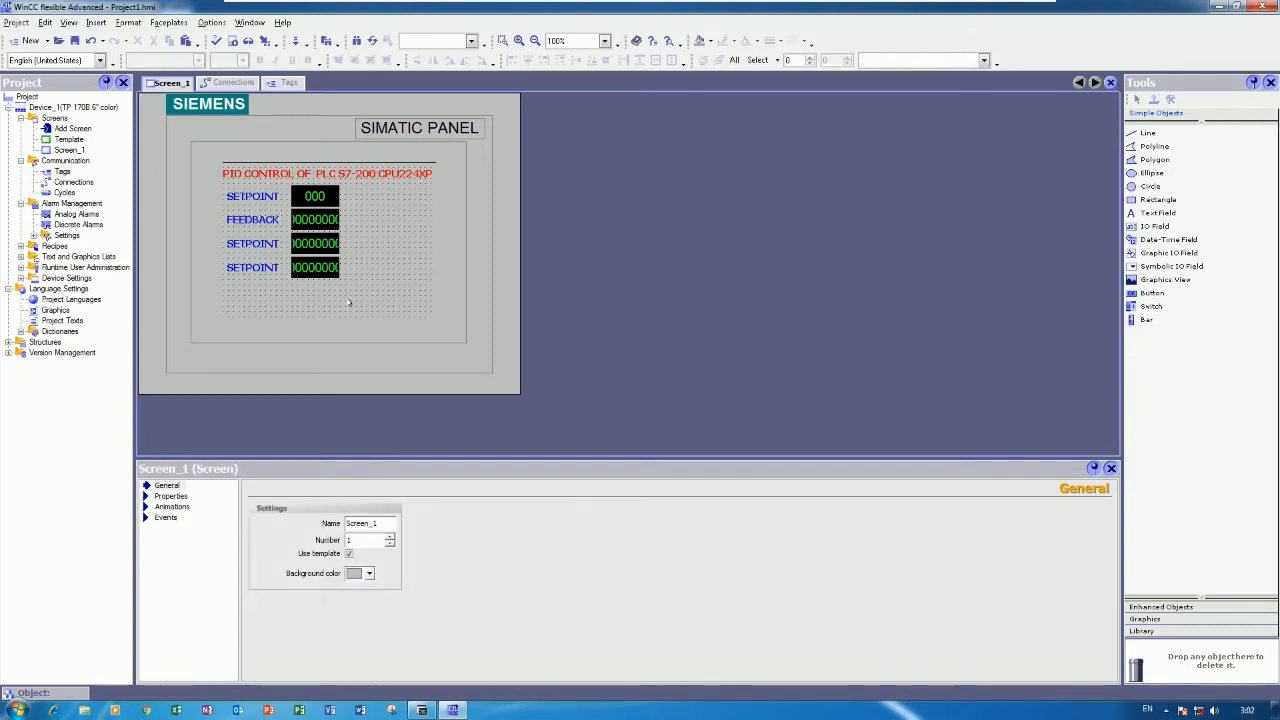
Step: Set the FEEDBACK row's IO field to Output mode and assign the PV tag as its process tag
left_click(315, 219)
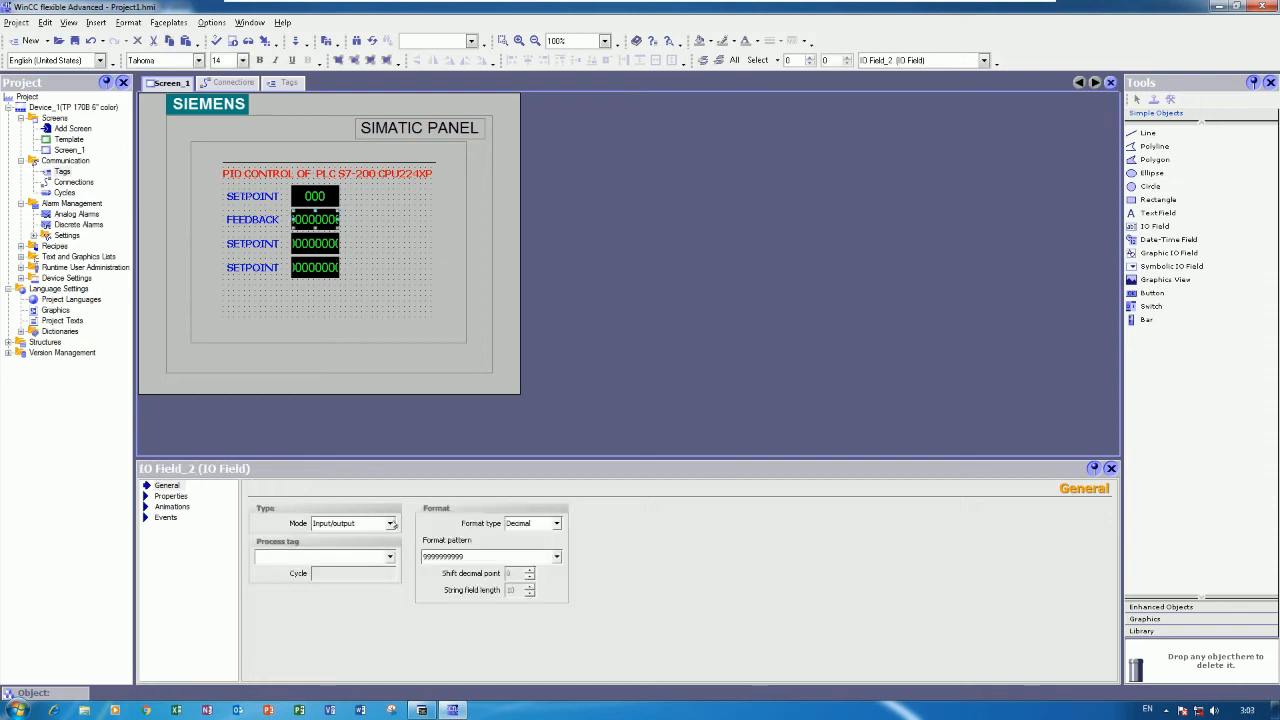
left_click(390, 523)
left_click(338, 553)
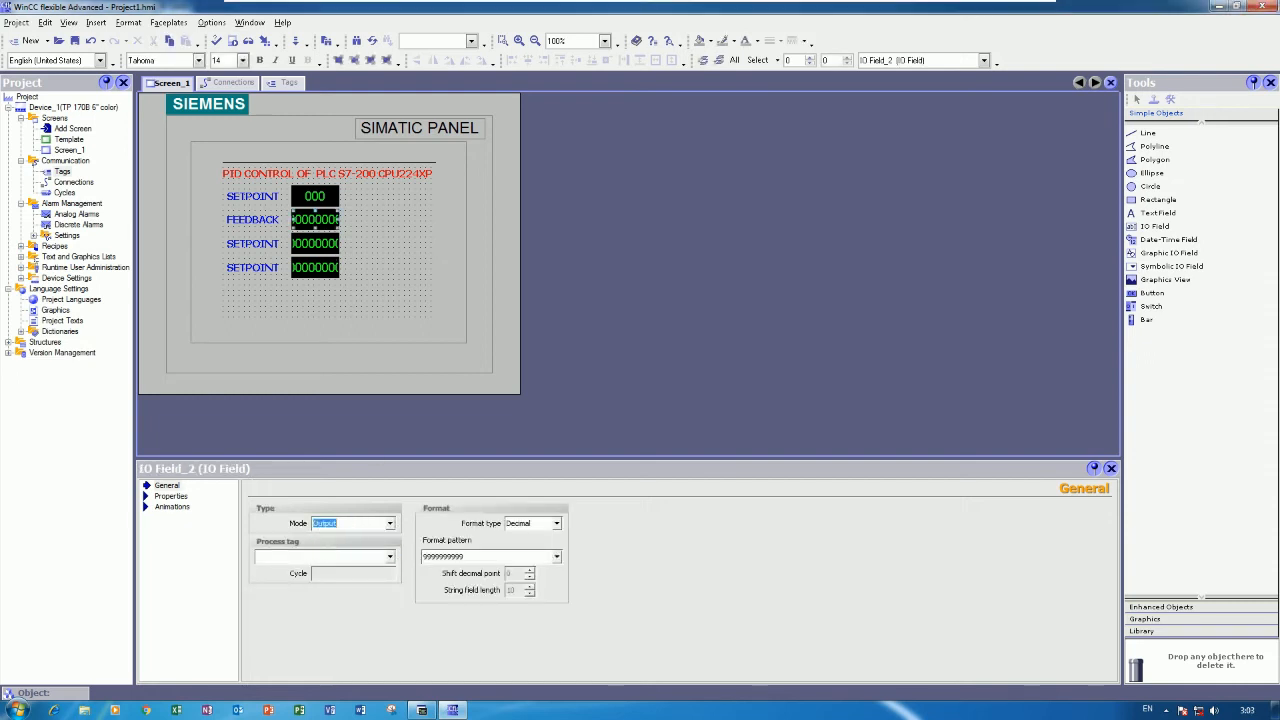
left_click(373, 556)
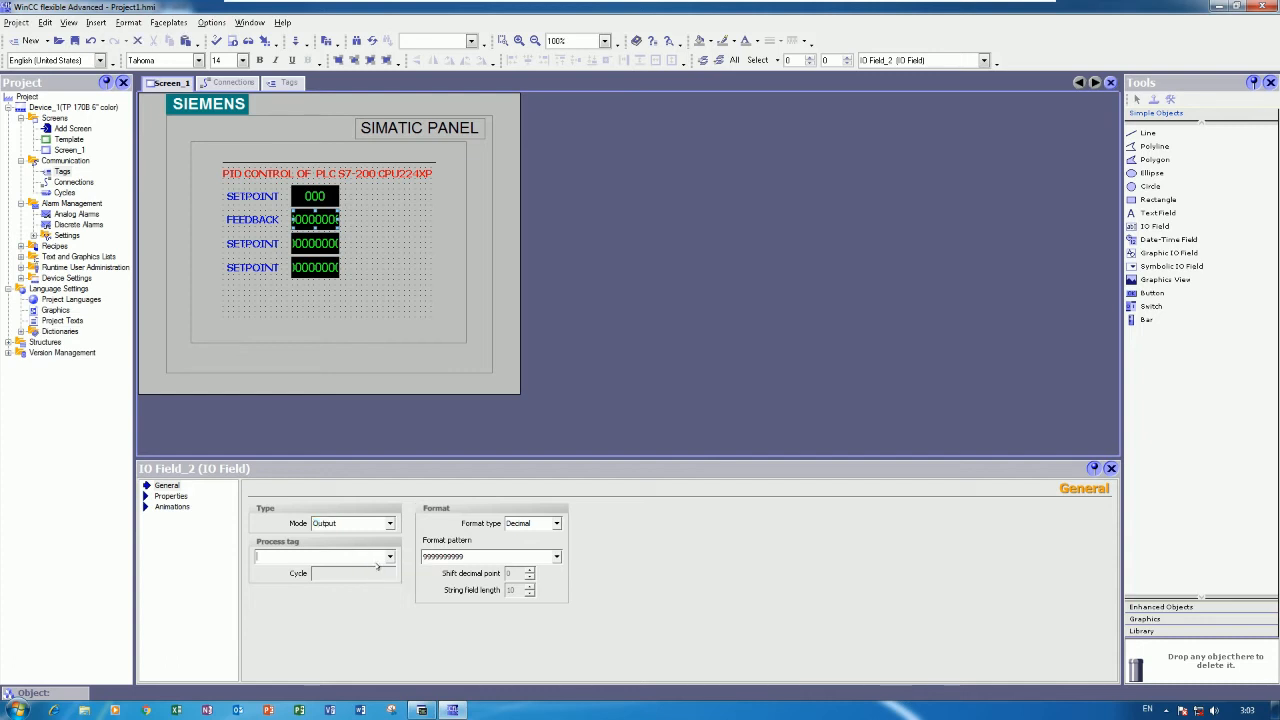
type("pv")
key("Return")
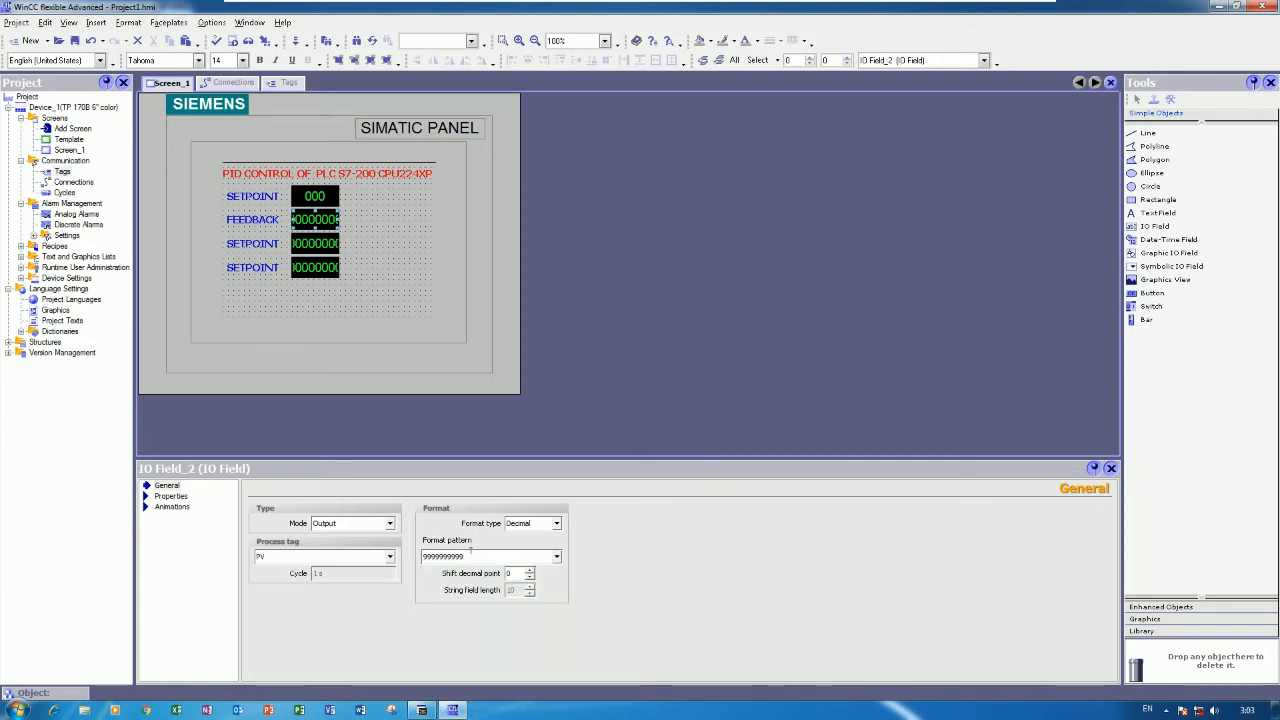
Step: Shorten the FEEDBACK IO field's format pattern to 999
key("BackSpace")
key("BackSpace")
key("BackSpace")
key("BackSpace")
key("BackSpace")
Step: Enable linear scaling for the PV tag and set its PLC upper value to 32000
left_click(390, 556)
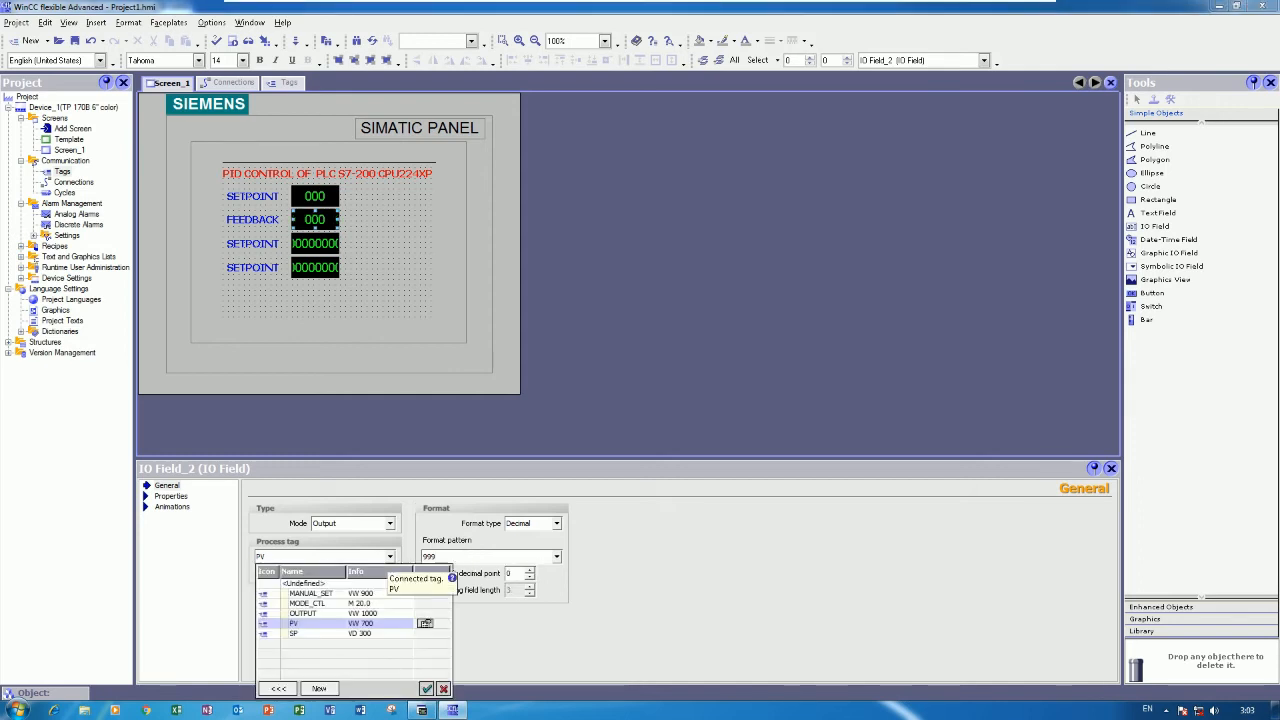
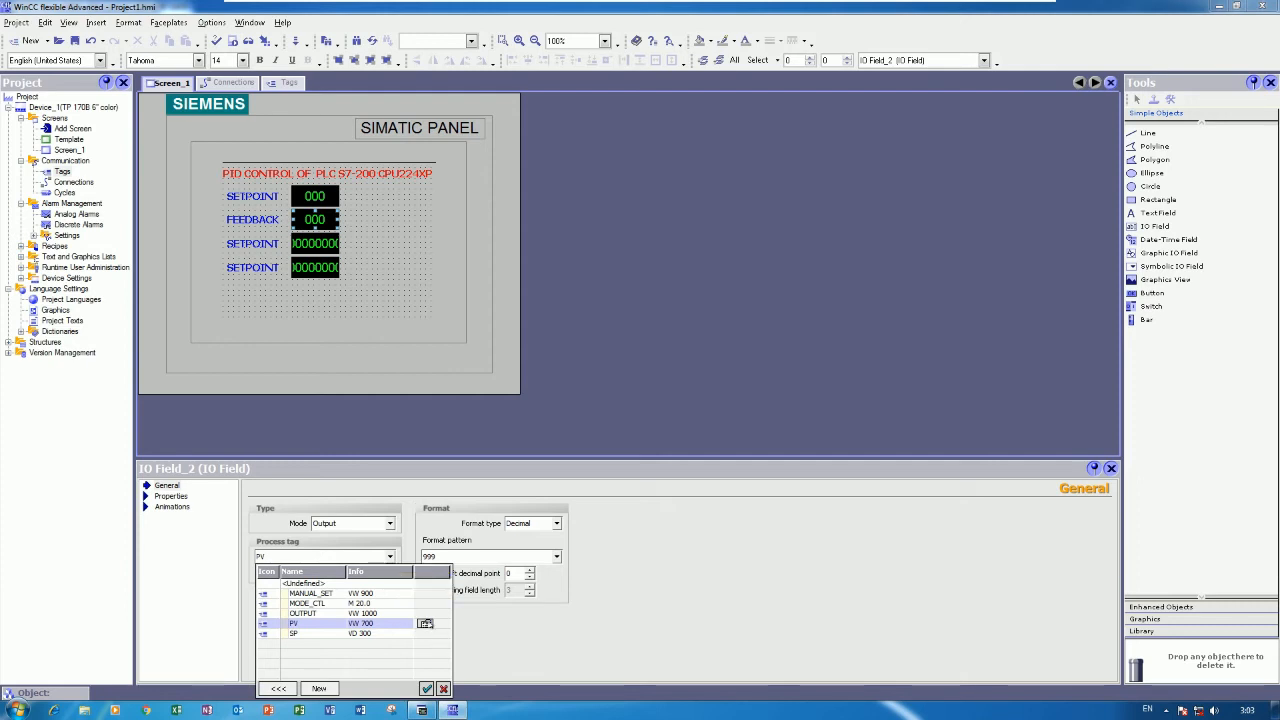
left_click(425, 624)
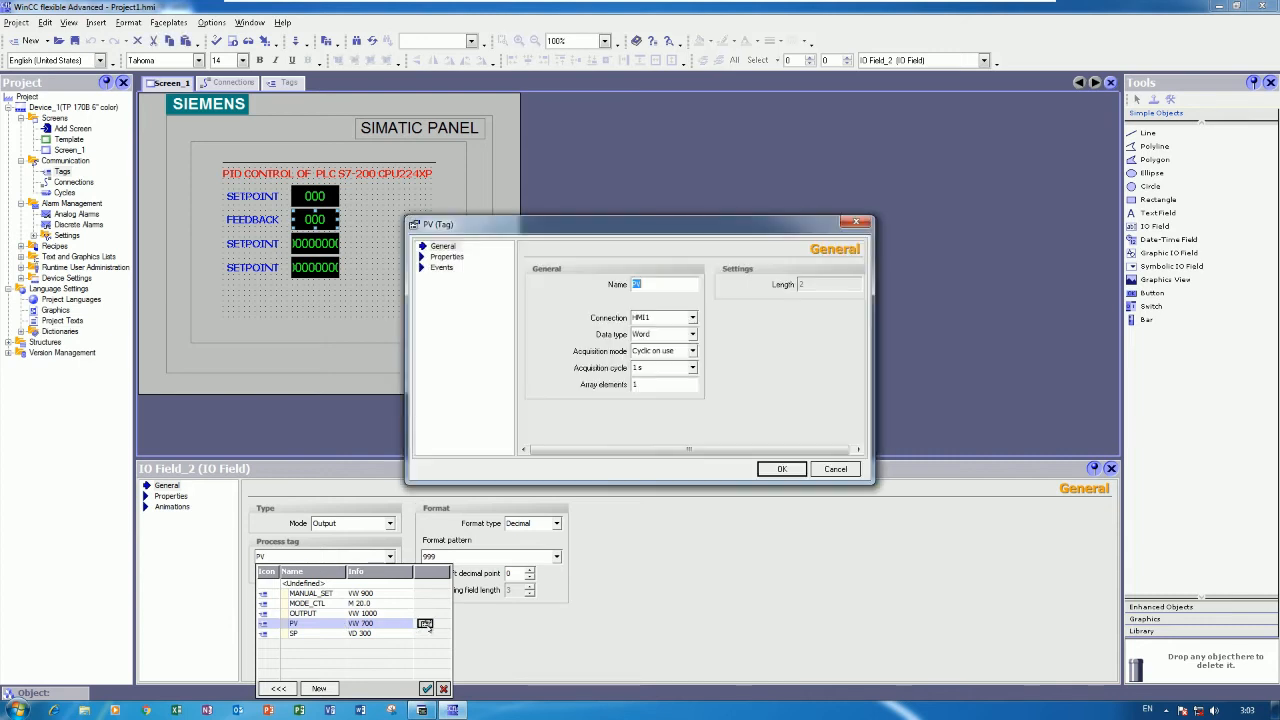
left_click(445, 267)
left_click(447, 256)
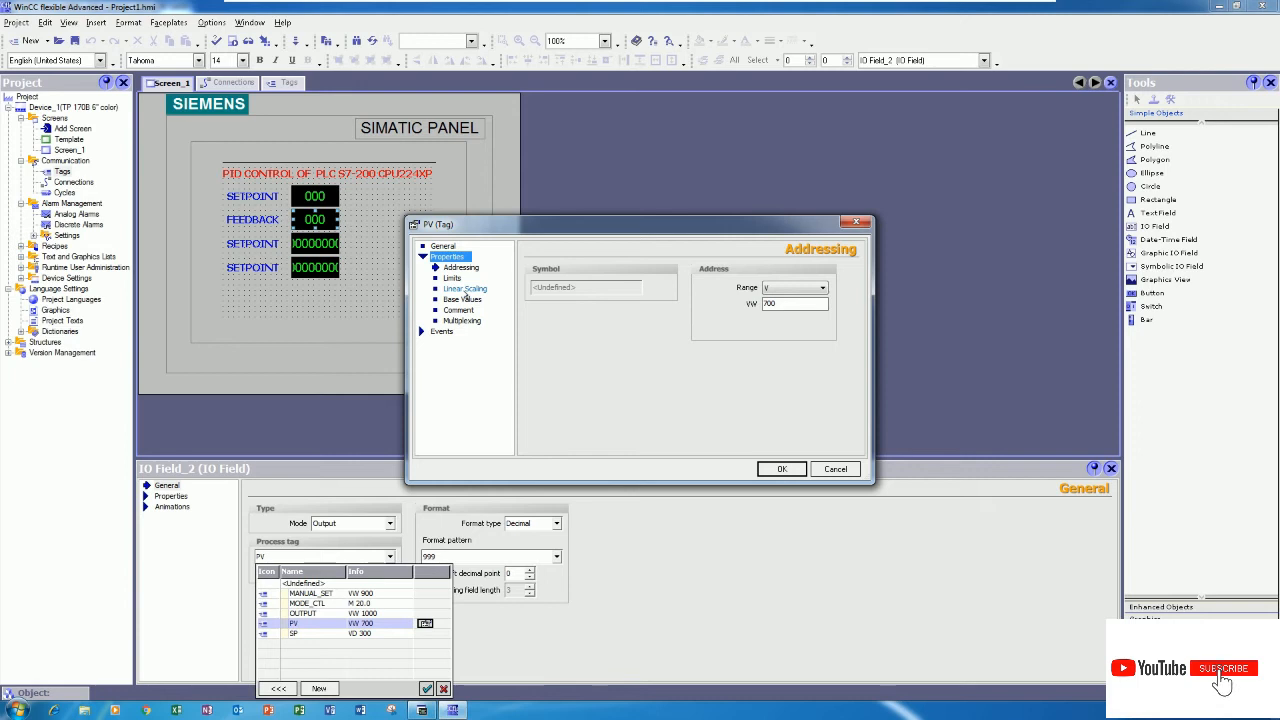
left_click(465, 289)
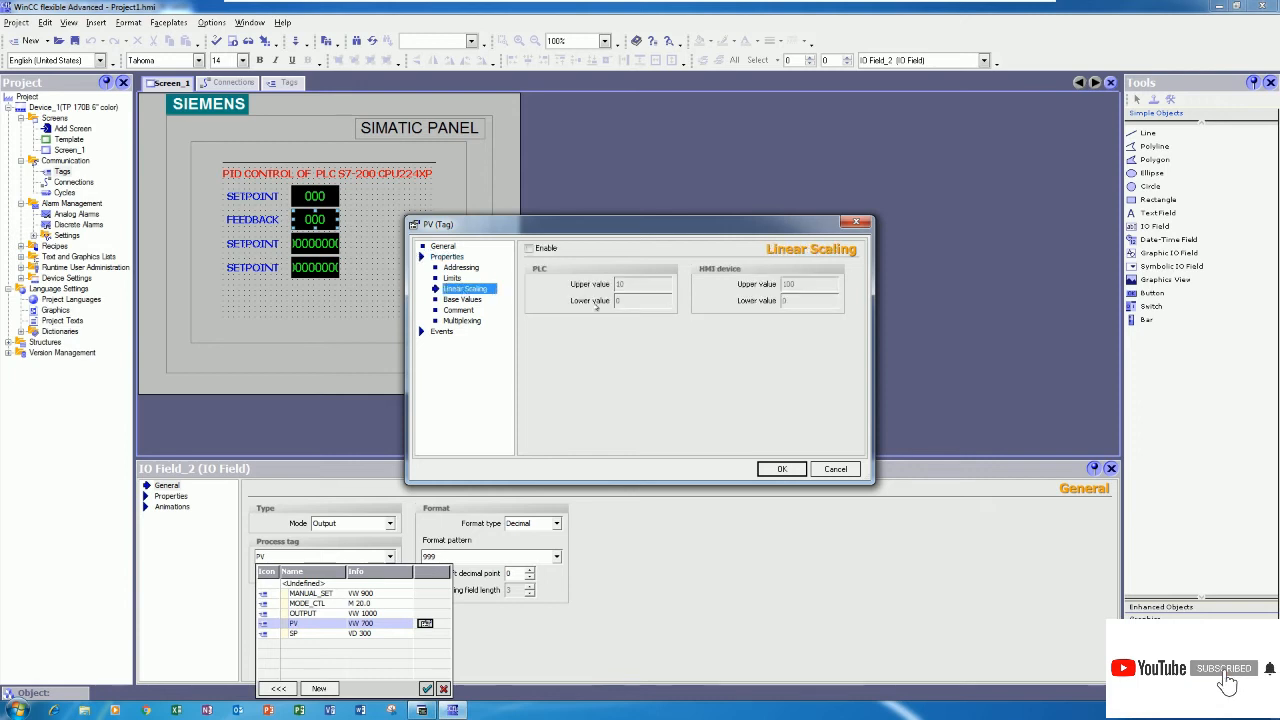
left_click(530, 248)
key("Tab")
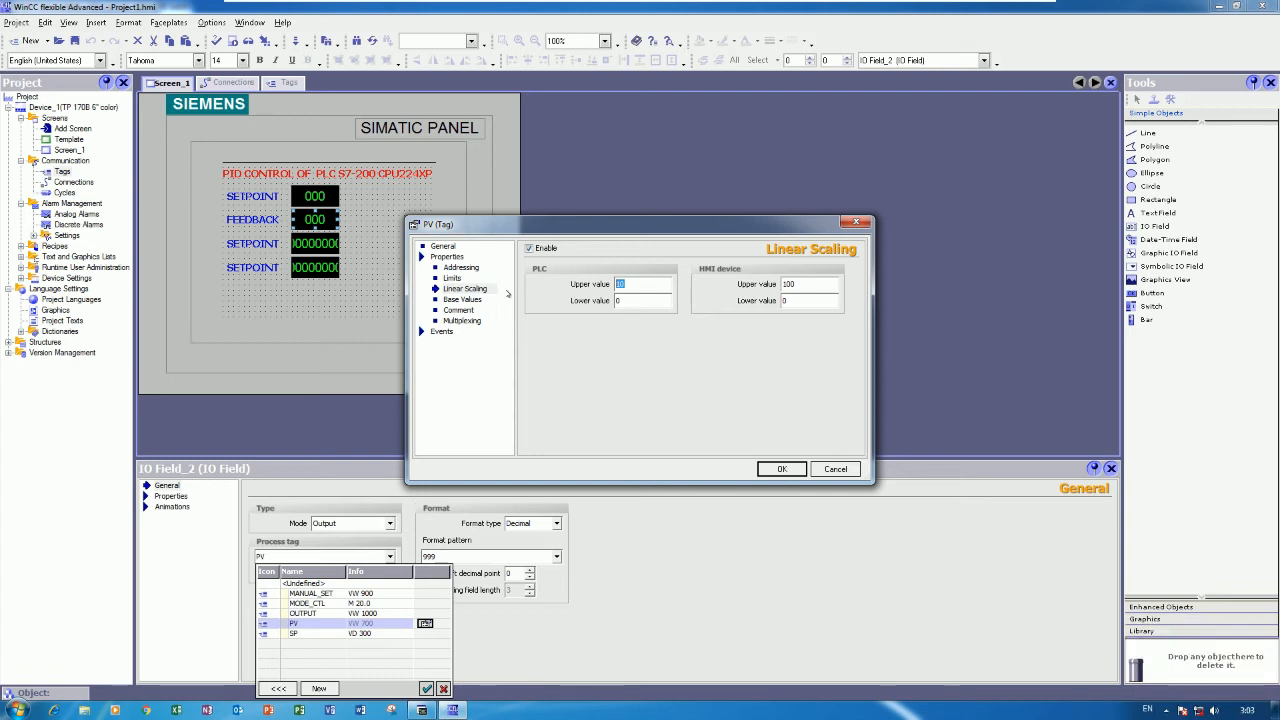
left_click_drag(799, 285, 724, 291)
double_click(615, 286)
type("32000")
left_click(781, 469)
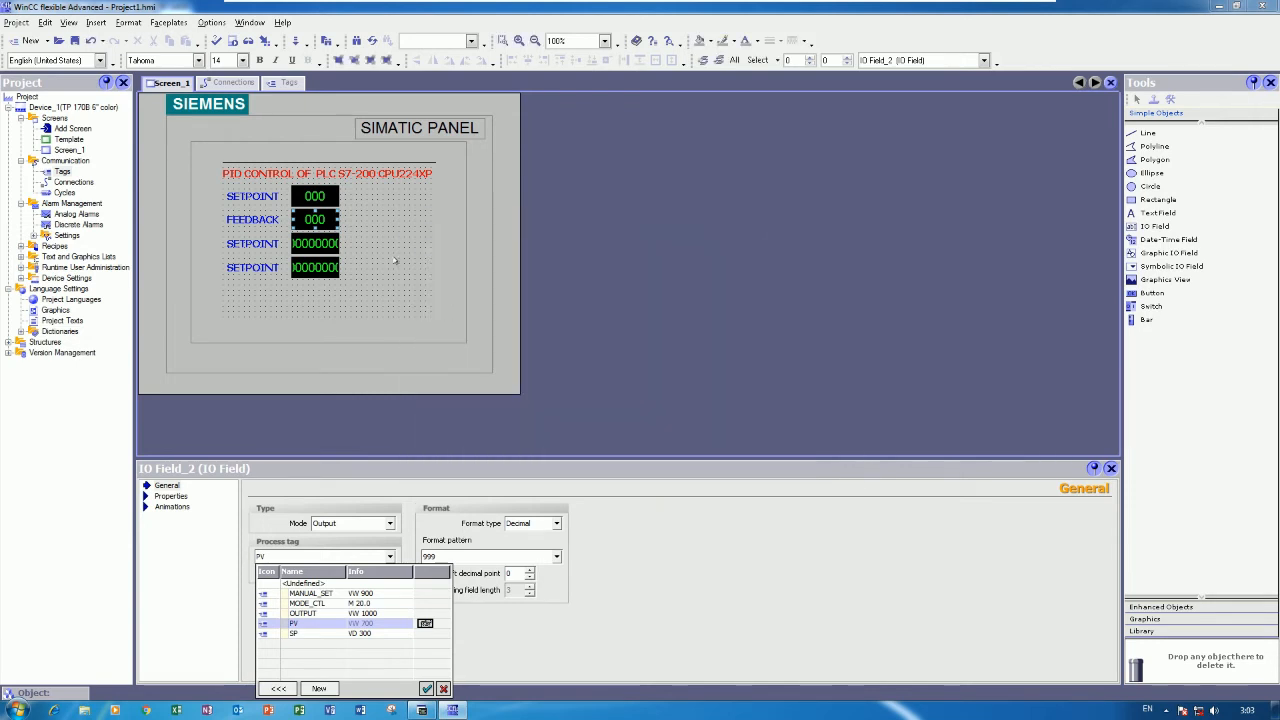
left_click(396, 261)
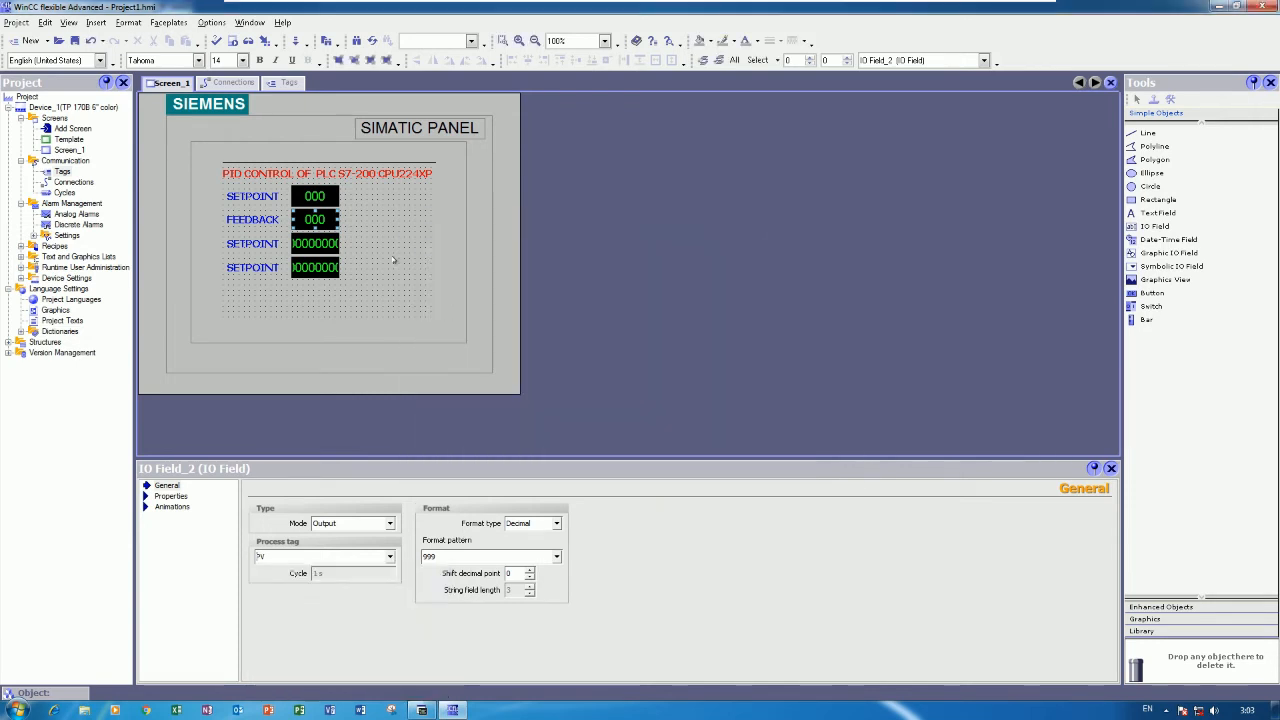
Step: Change the third row's SETPOINT label text to MANUAL SP
left_click(266, 243)
left_click_drag(329, 526, 233, 531)
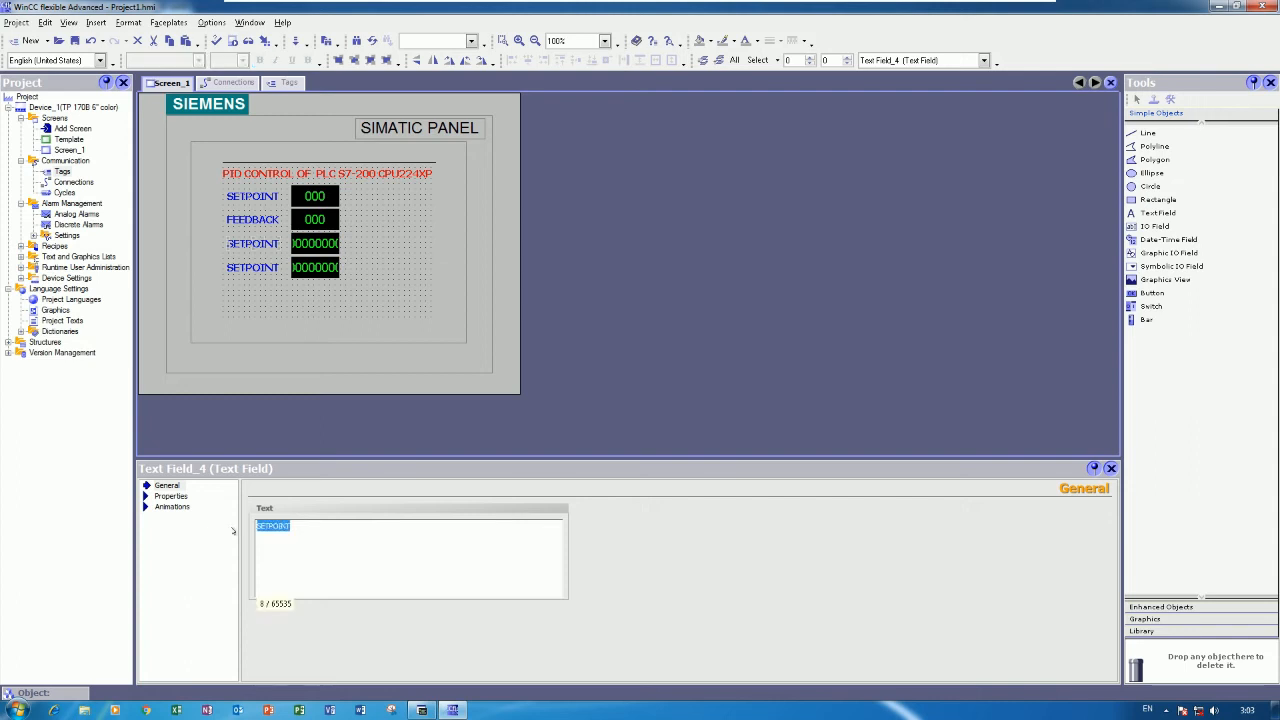
type("OU")
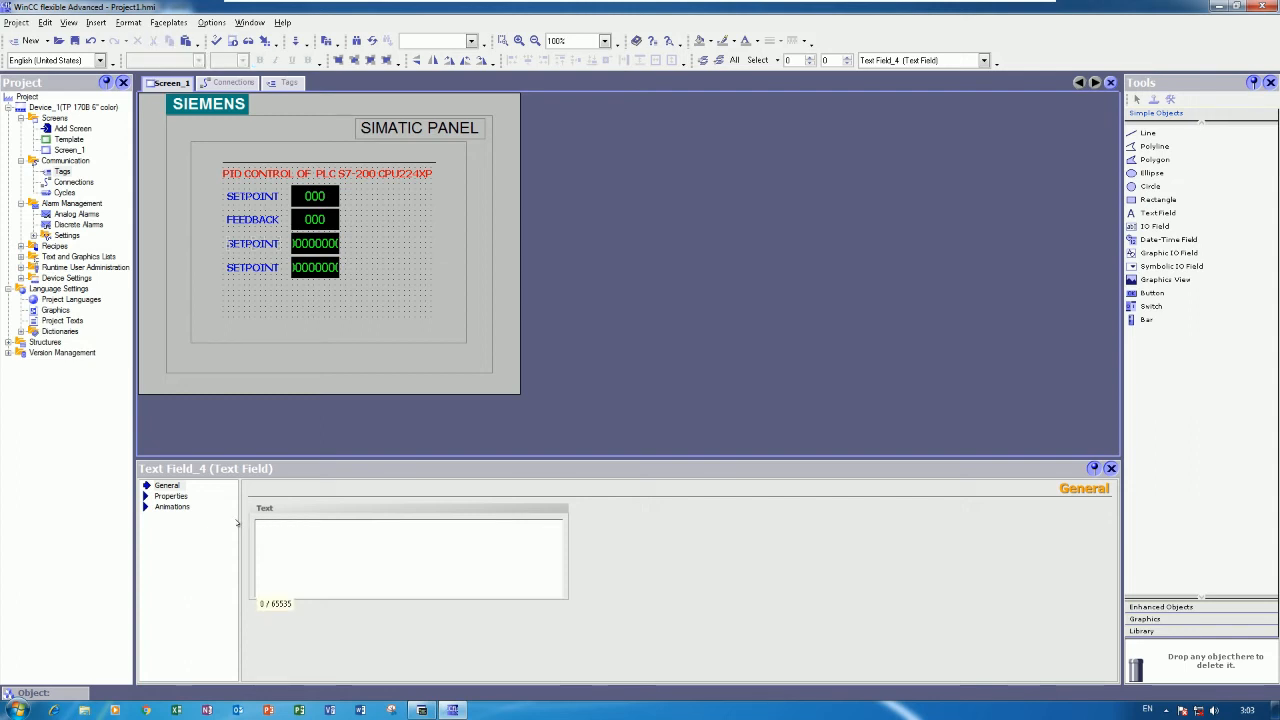
type("M")
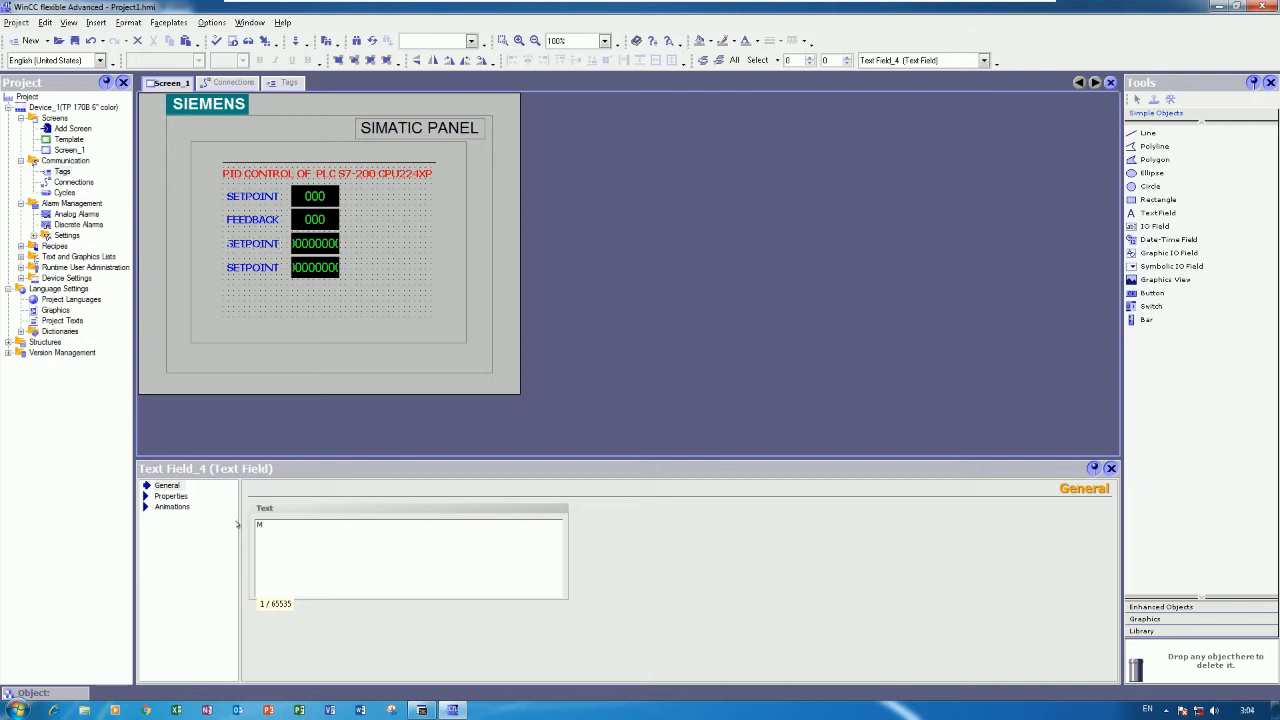
type("ANUAL SP")
left_click(288, 436)
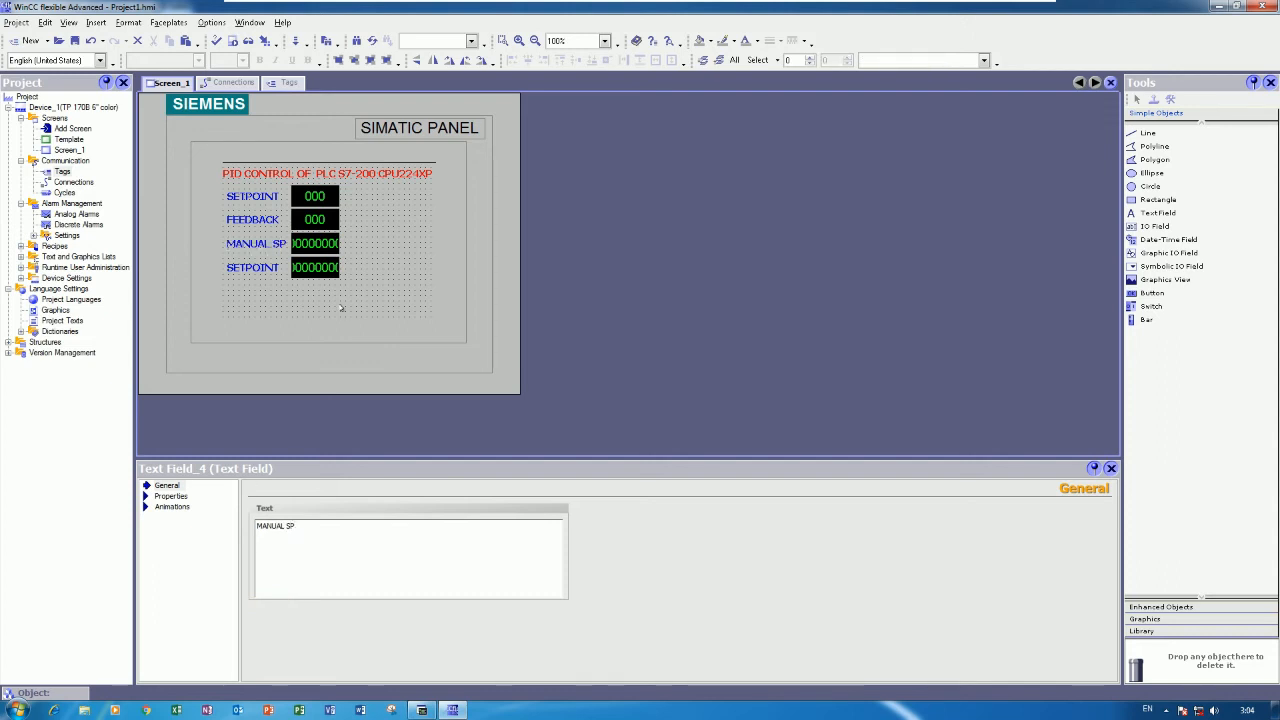
Step: Set the MANUAL SP row's IO field to Input mode with format pattern 999
left_click(314, 243)
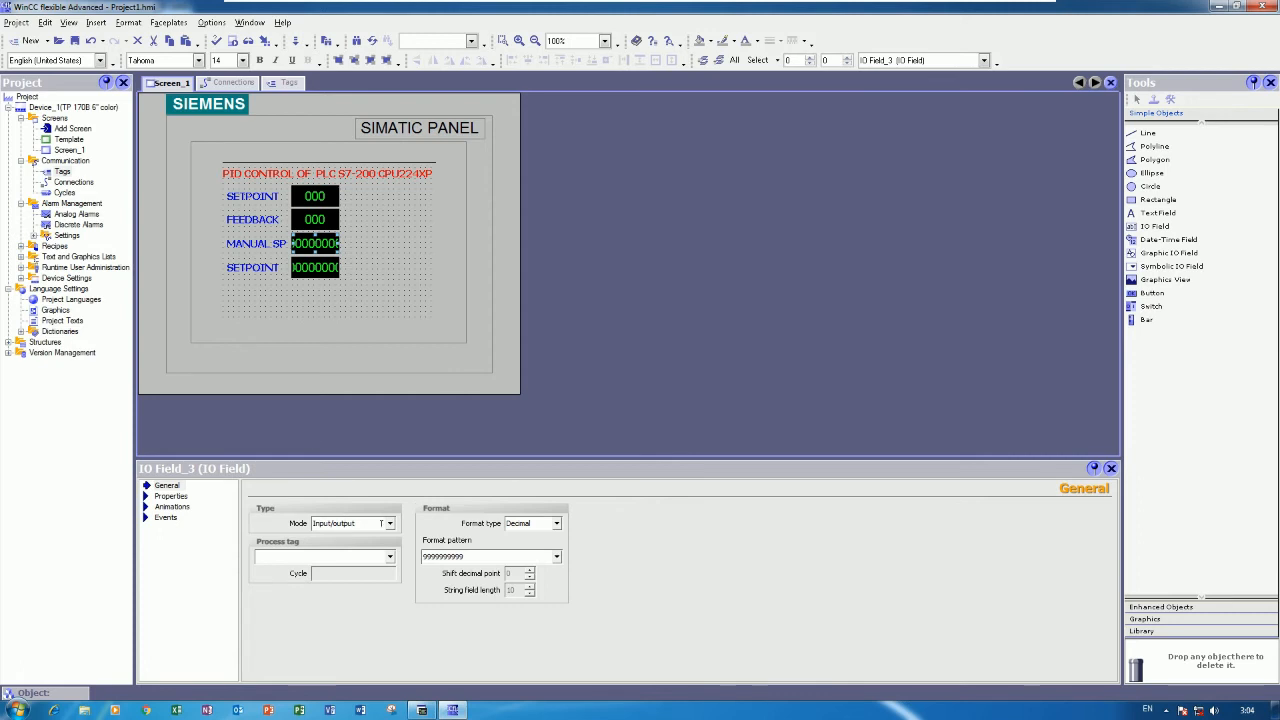
left_click(389, 523)
left_click(354, 536)
left_click(314, 220)
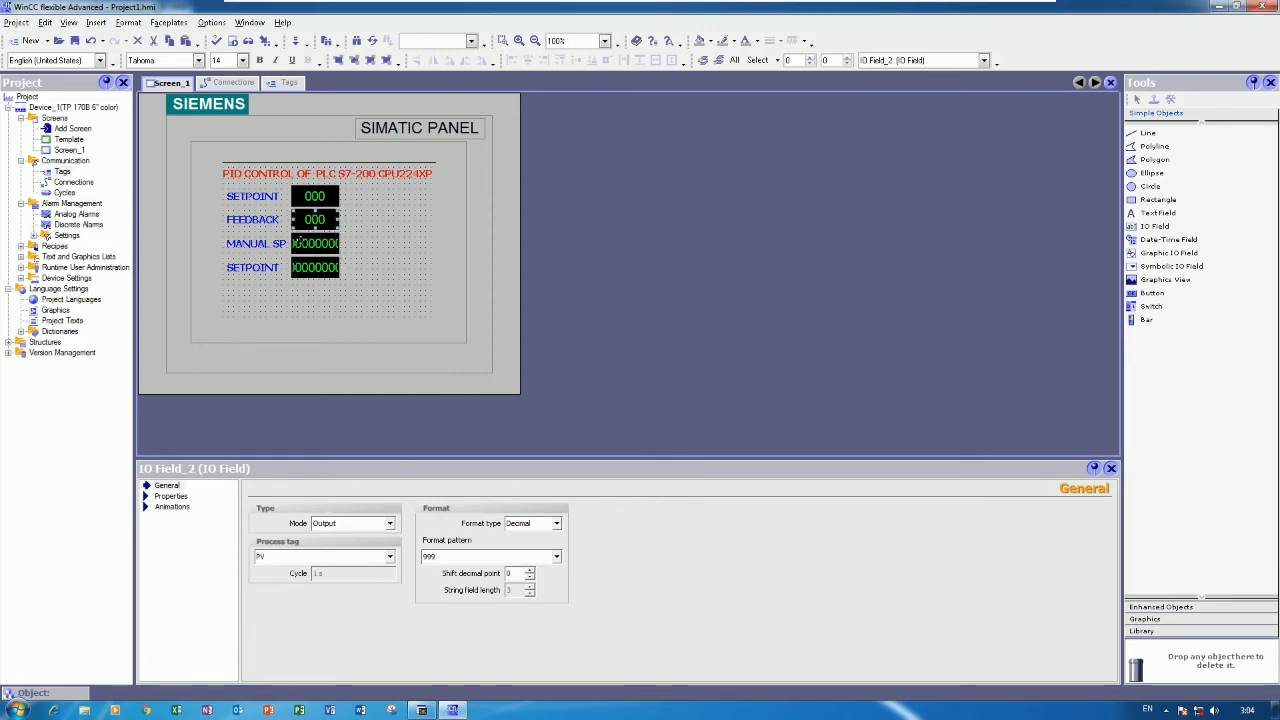
left_click(314, 243)
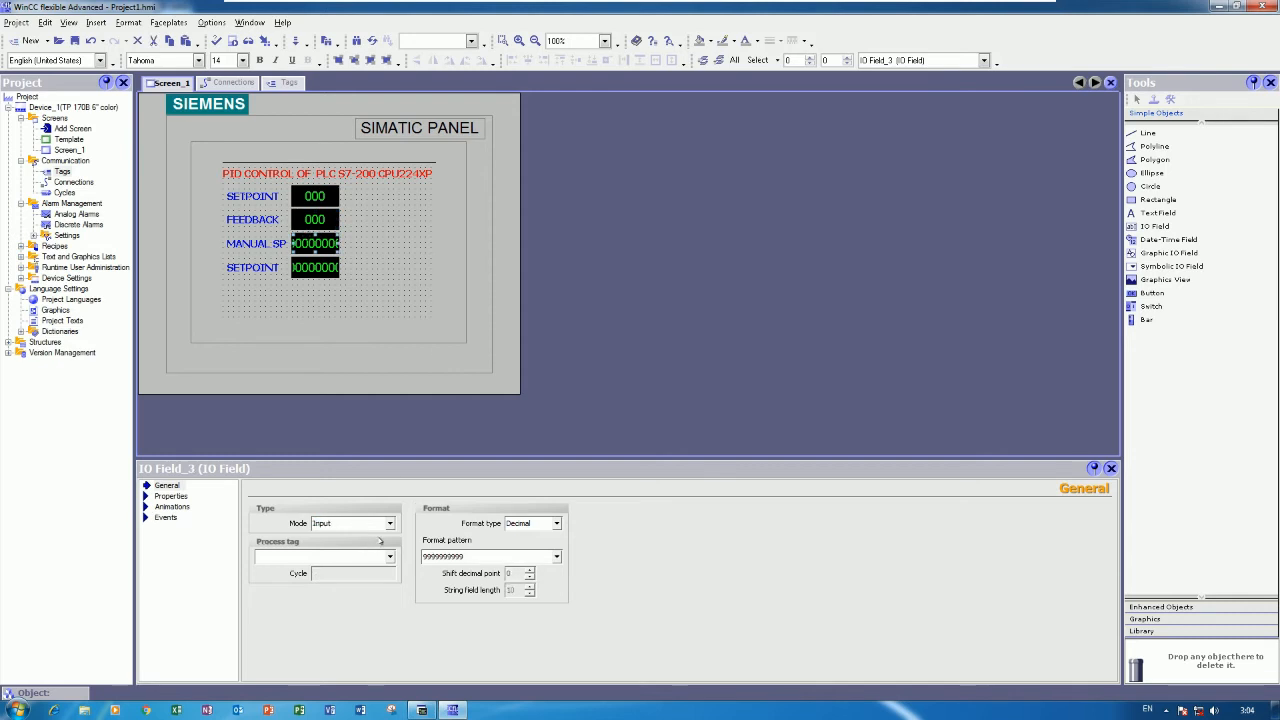
double_click(474, 554)
type("999")
key("Return")
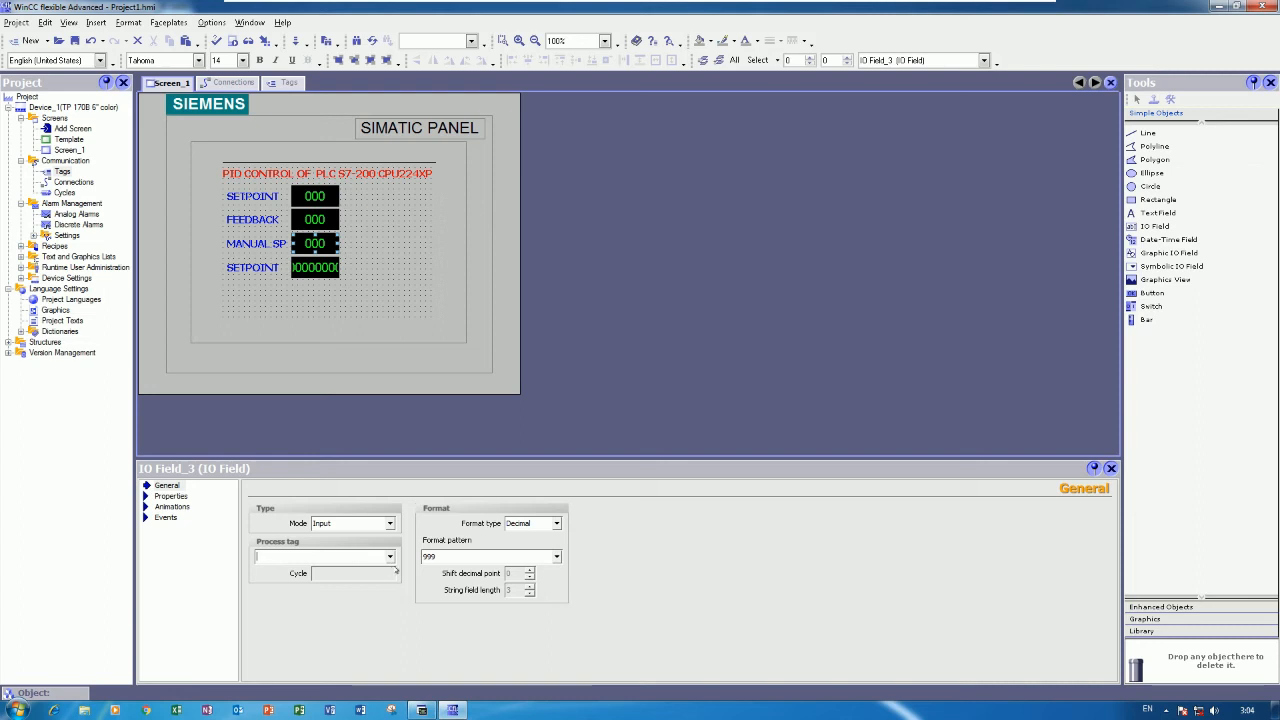
Step: Enable linear scaling for the MANUAL_SET tag and set its PLC upper value to 32000
left_click(390, 557)
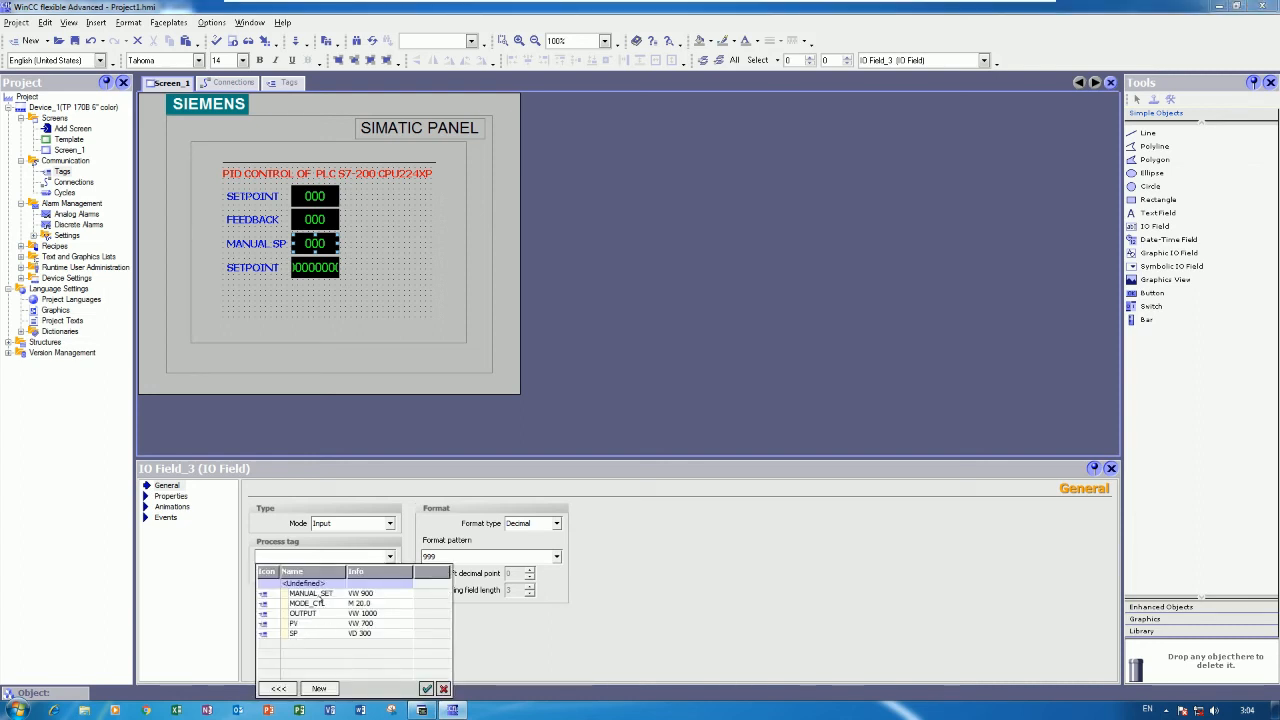
left_click(321, 597)
left_click(425, 593)
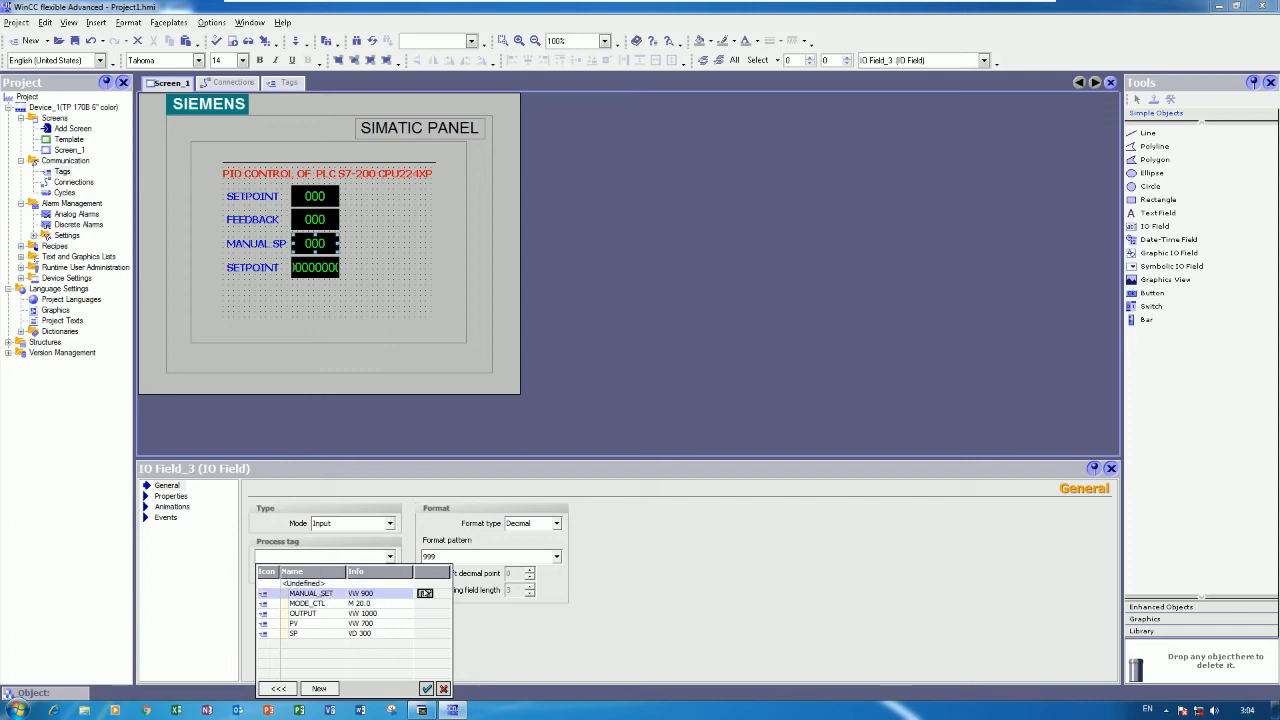
left_click(447, 256)
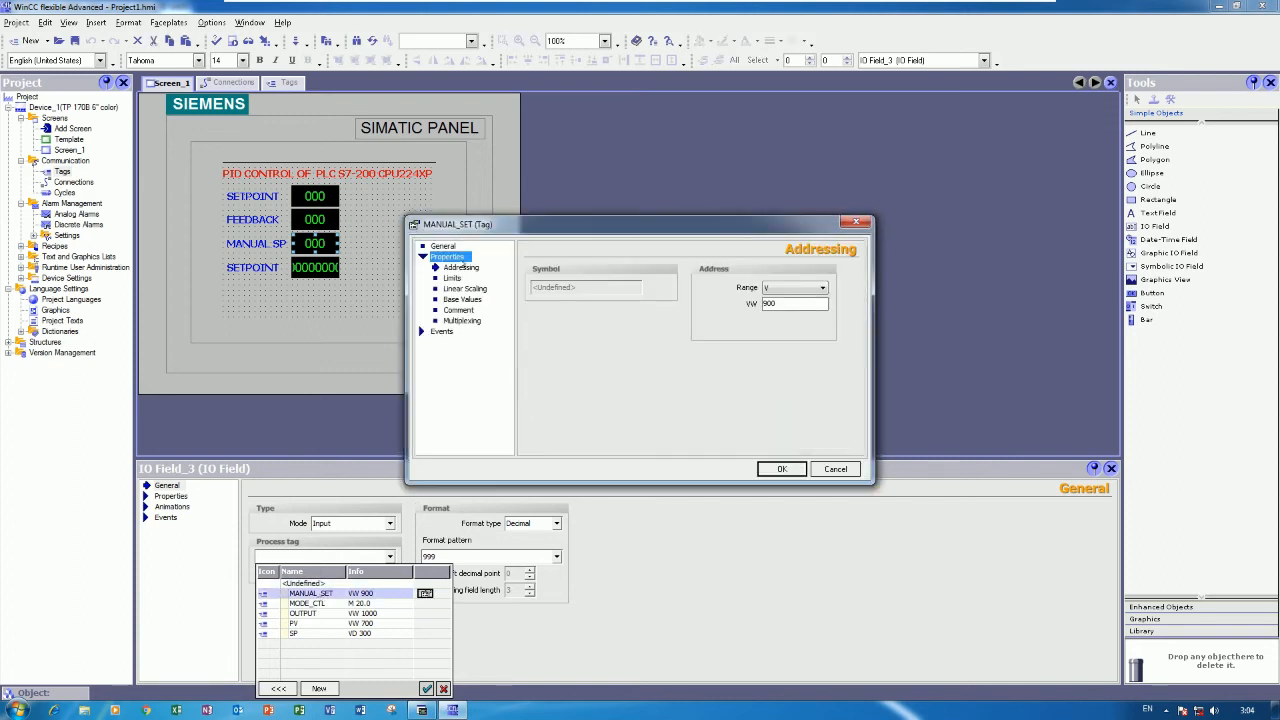
left_click(464, 296)
left_click(466, 288)
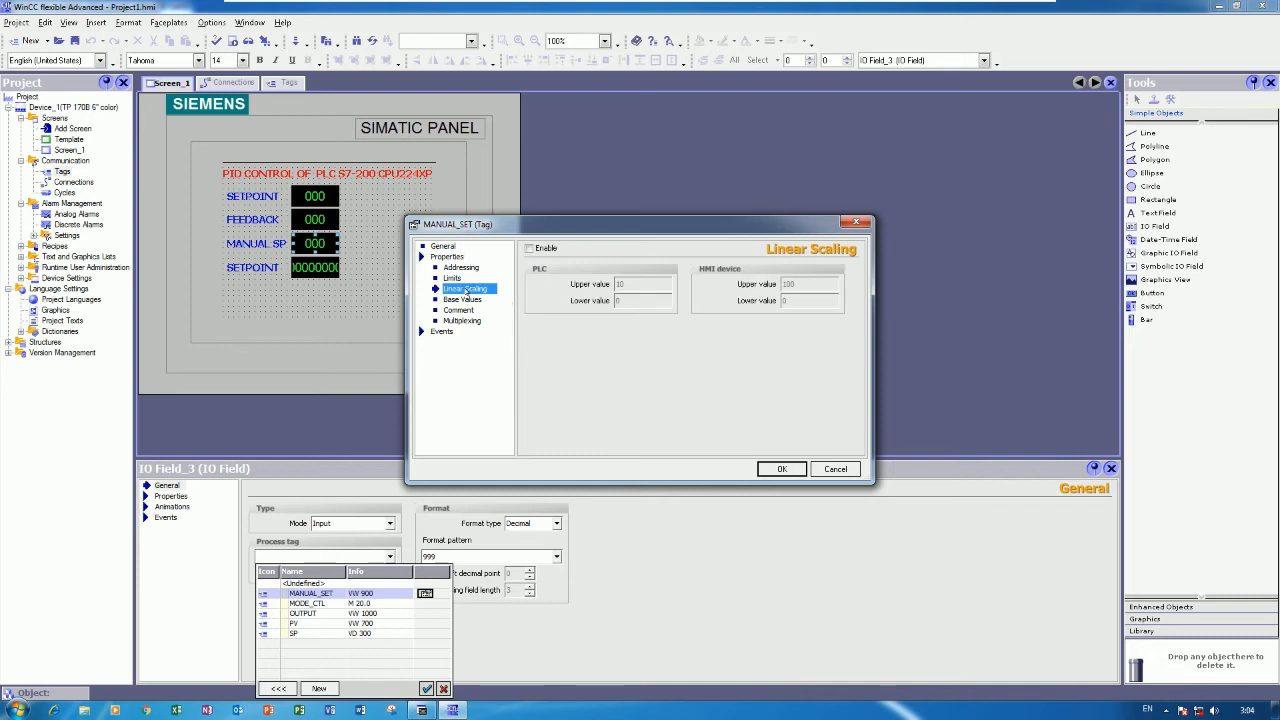
left_click(529, 248)
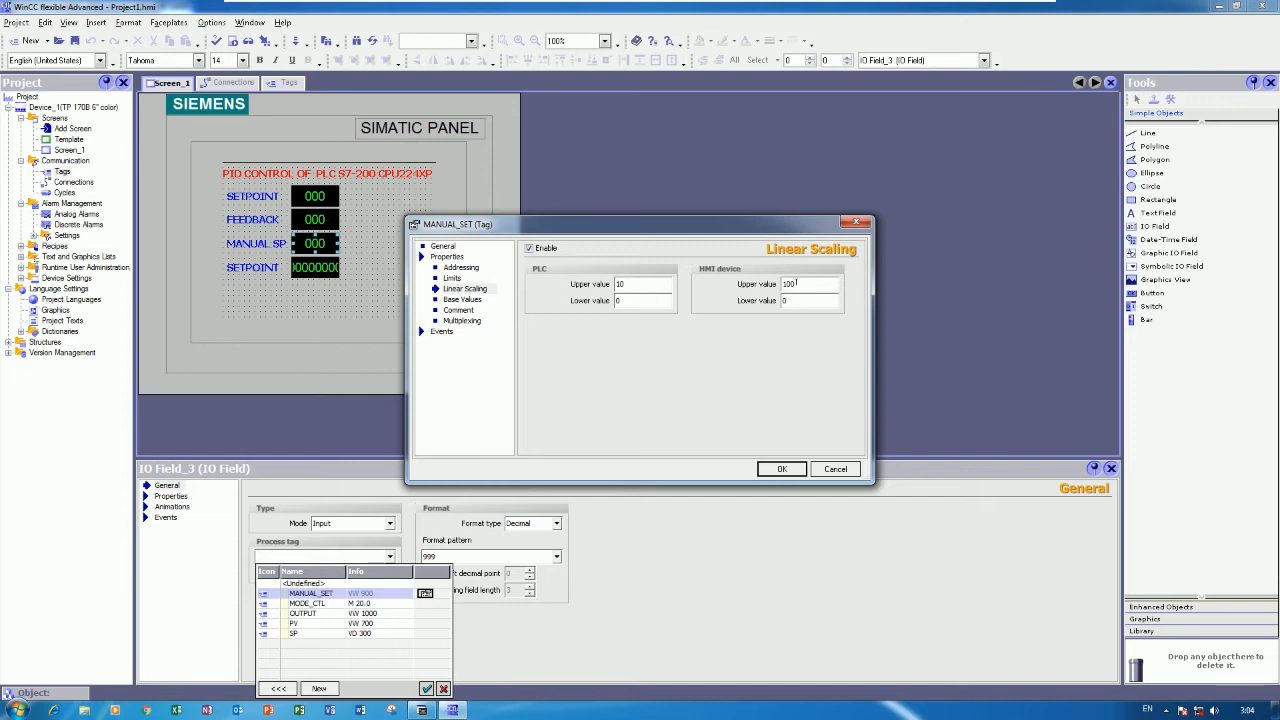
double_click(619, 284)
type("32000")
left_click(780, 468)
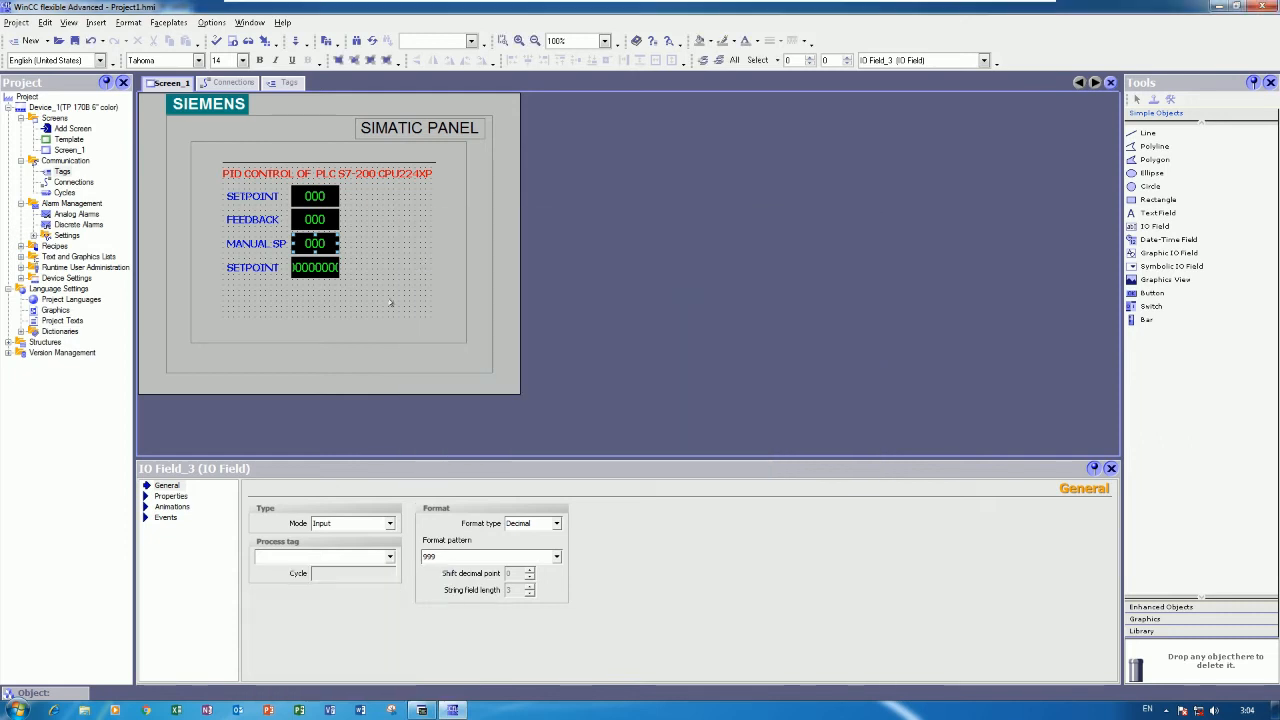
left_click(376, 235)
Step: Check the MOV_W ladder rungs in STEP 7-Micro/WIN, return to WinCC flexible, and change the fourth row's label text to OUTPUT
left_click(423, 710)
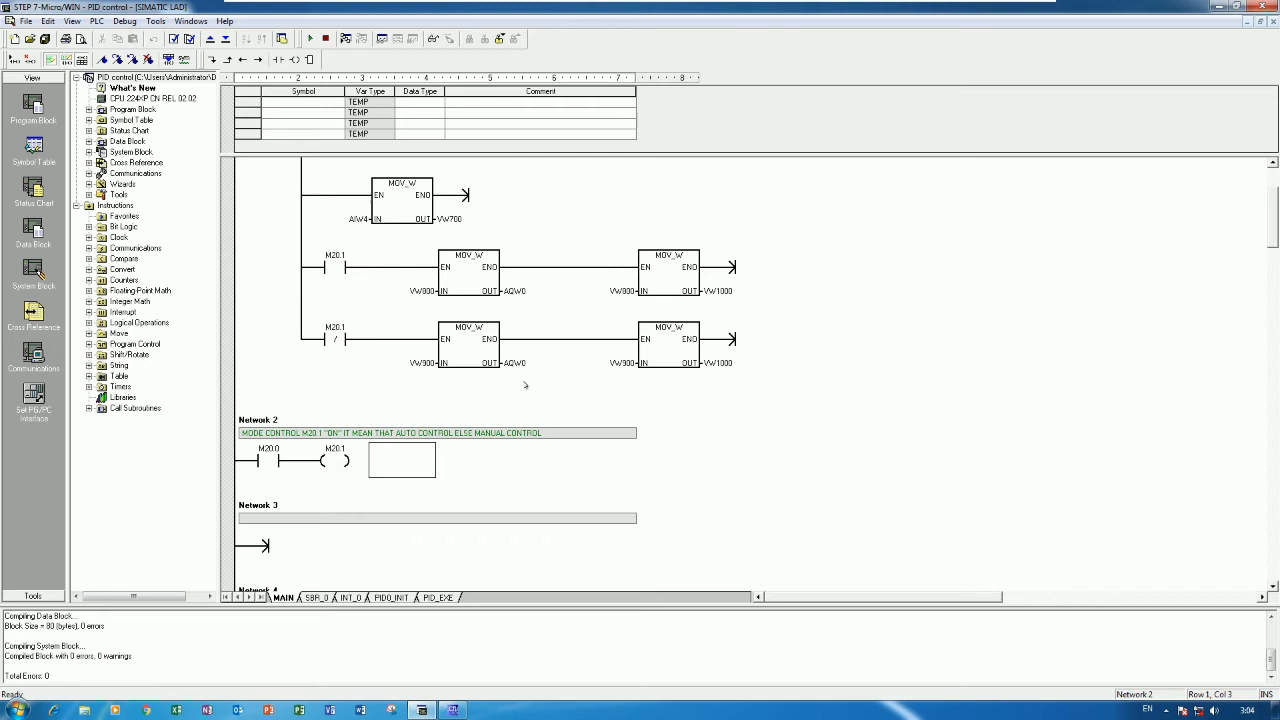
left_click(453, 710)
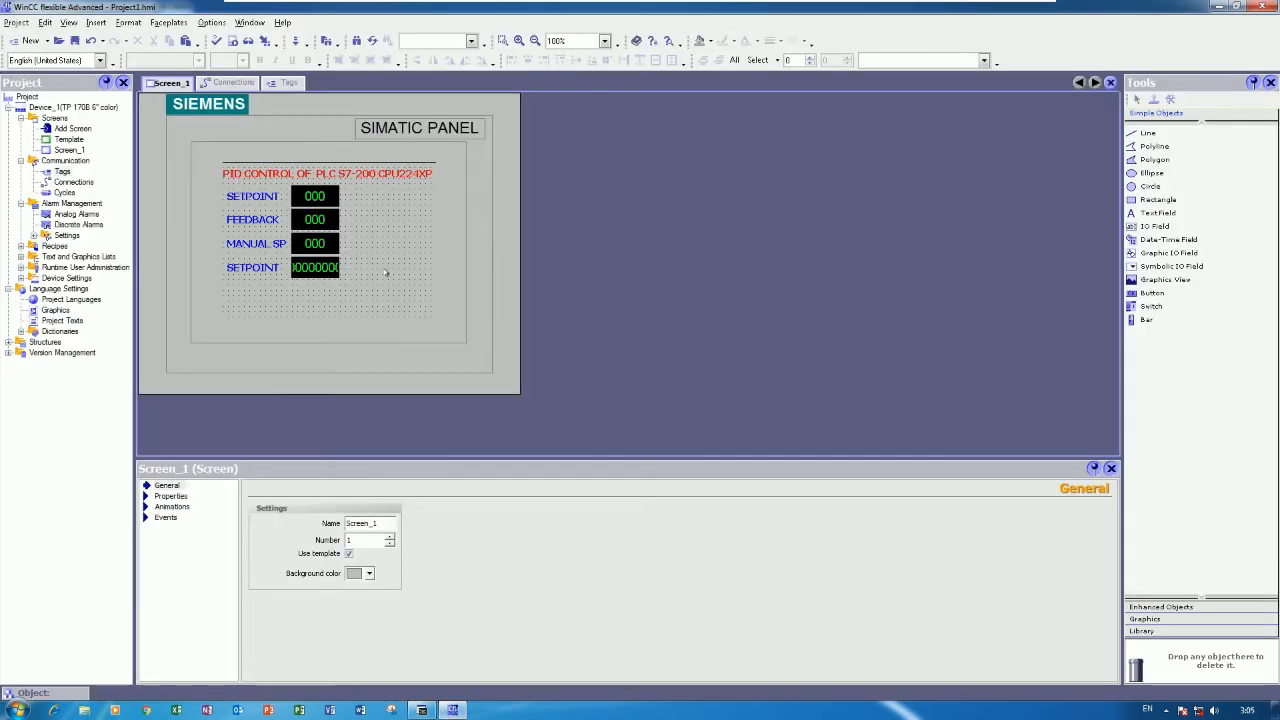
left_click(316, 267)
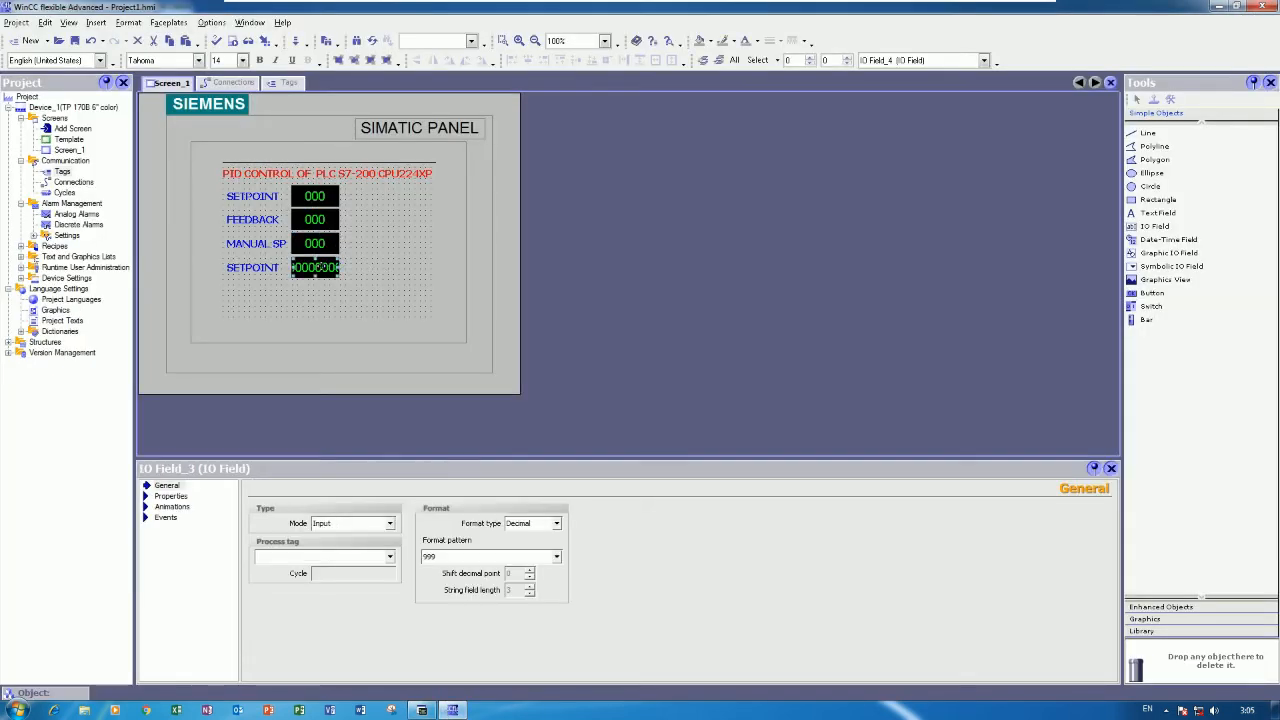
left_click(258, 266)
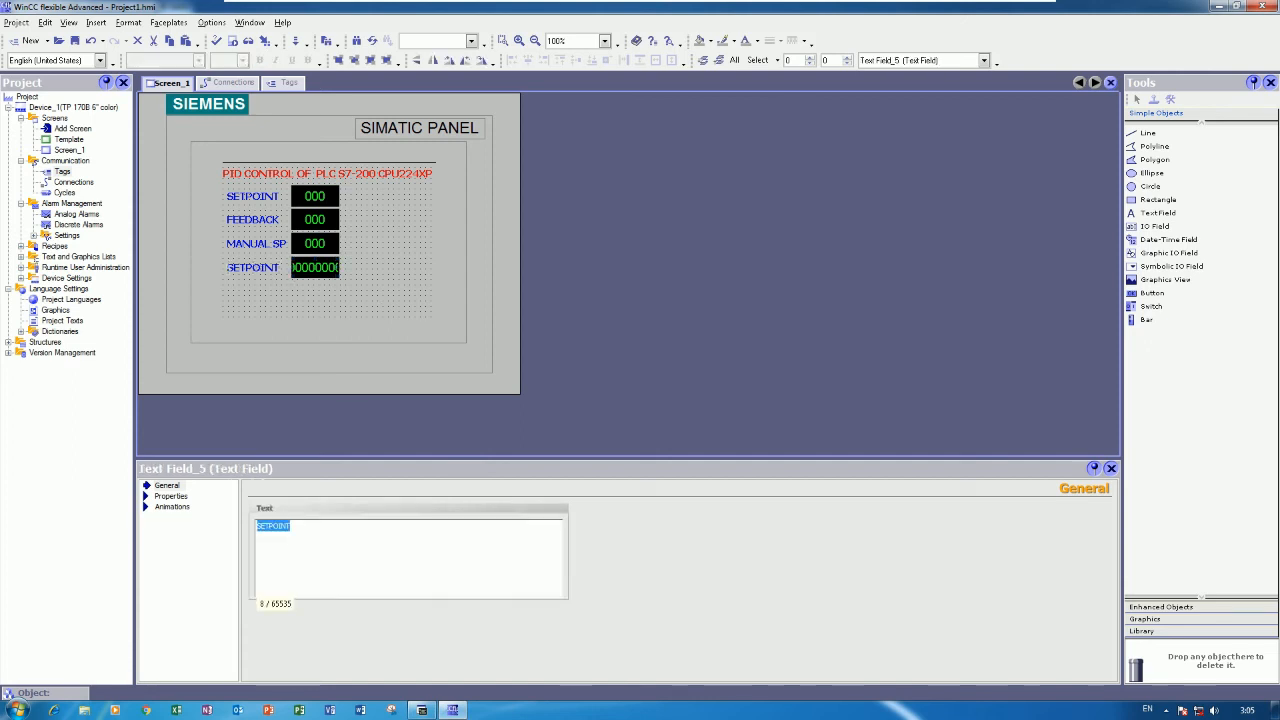
type("OUTPUT")
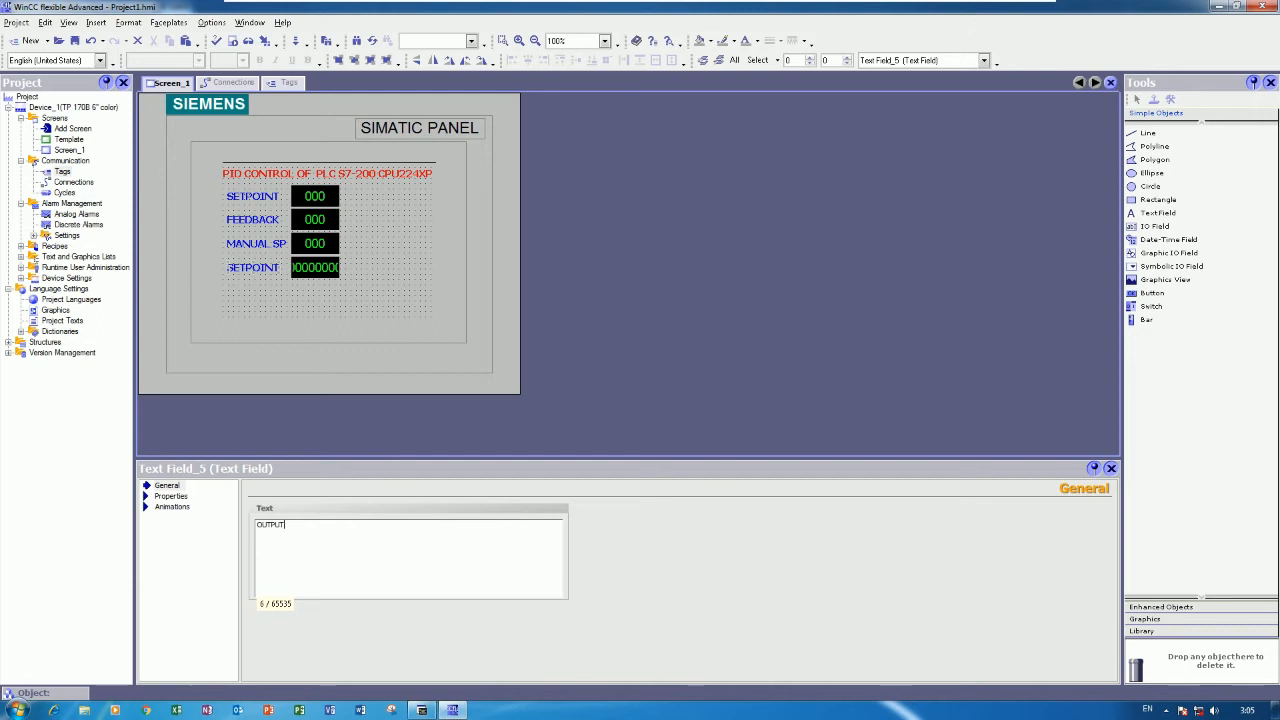
left_click(352, 305)
Step: Set the OUTPUT row's IO field to Output mode and assign it the OUTPUT process tag
left_click(315, 267)
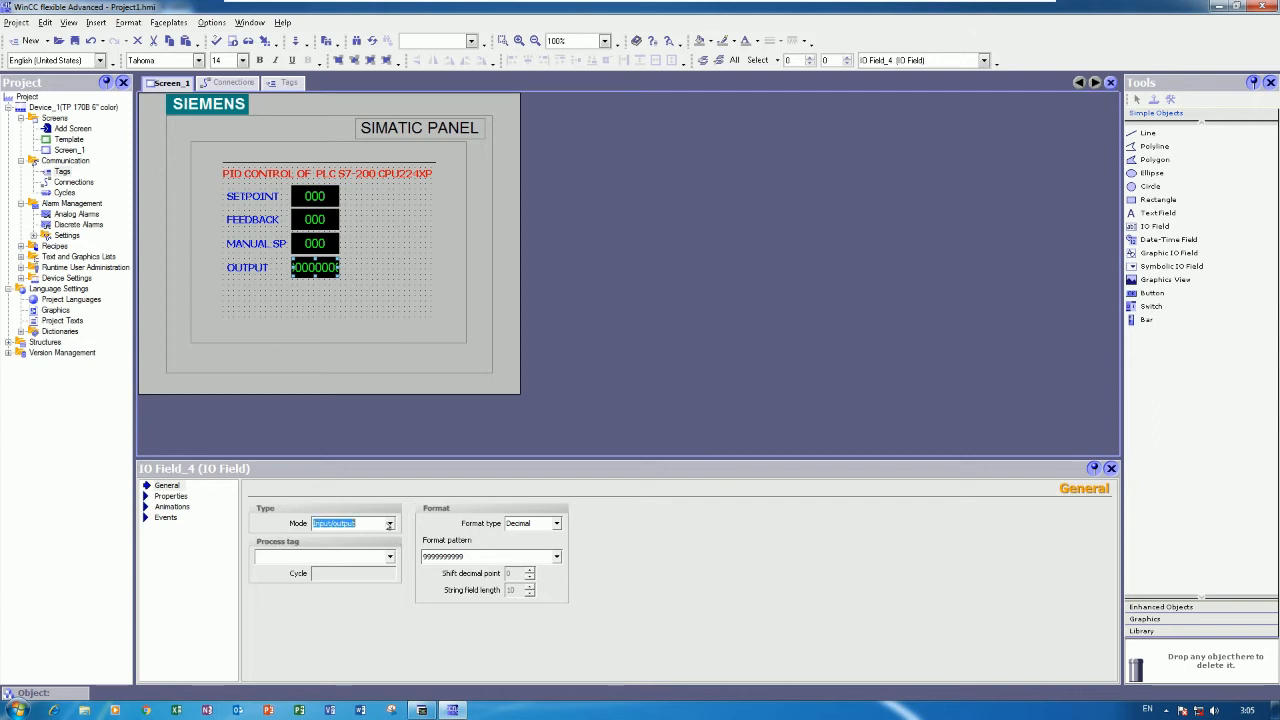
left_click(389, 523)
left_click(373, 547)
left_click(379, 555)
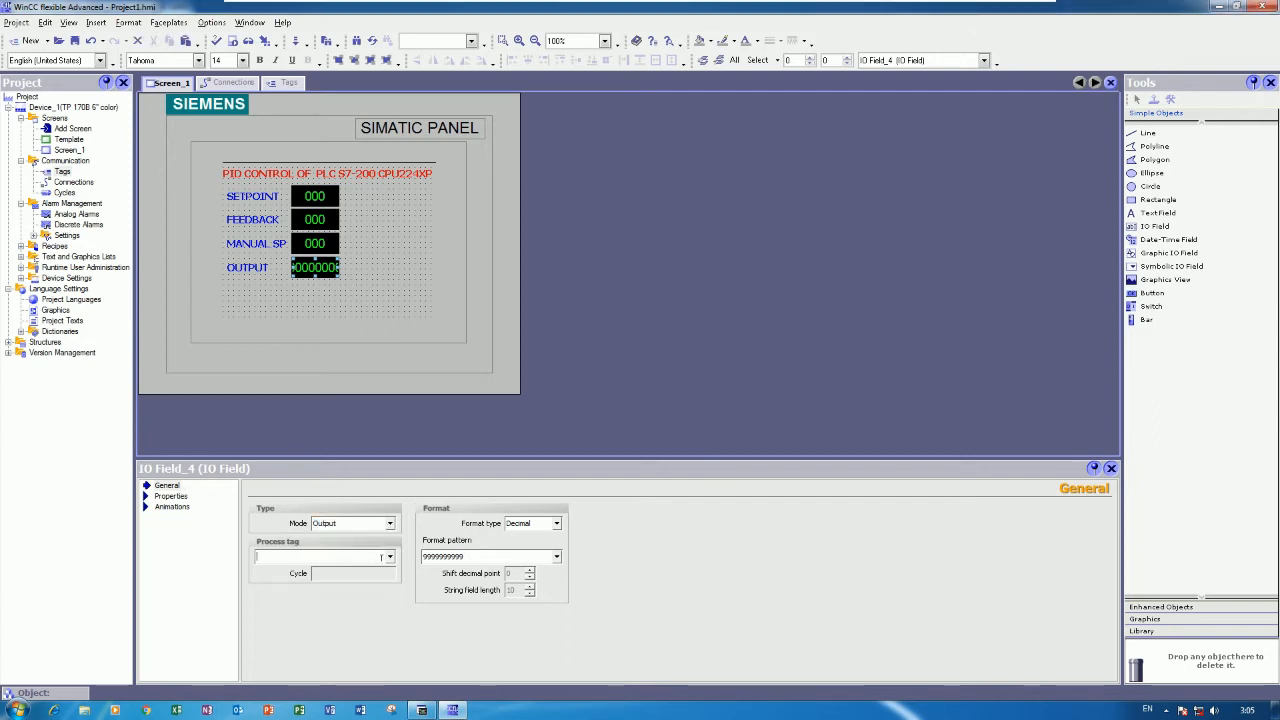
left_click(357, 567)
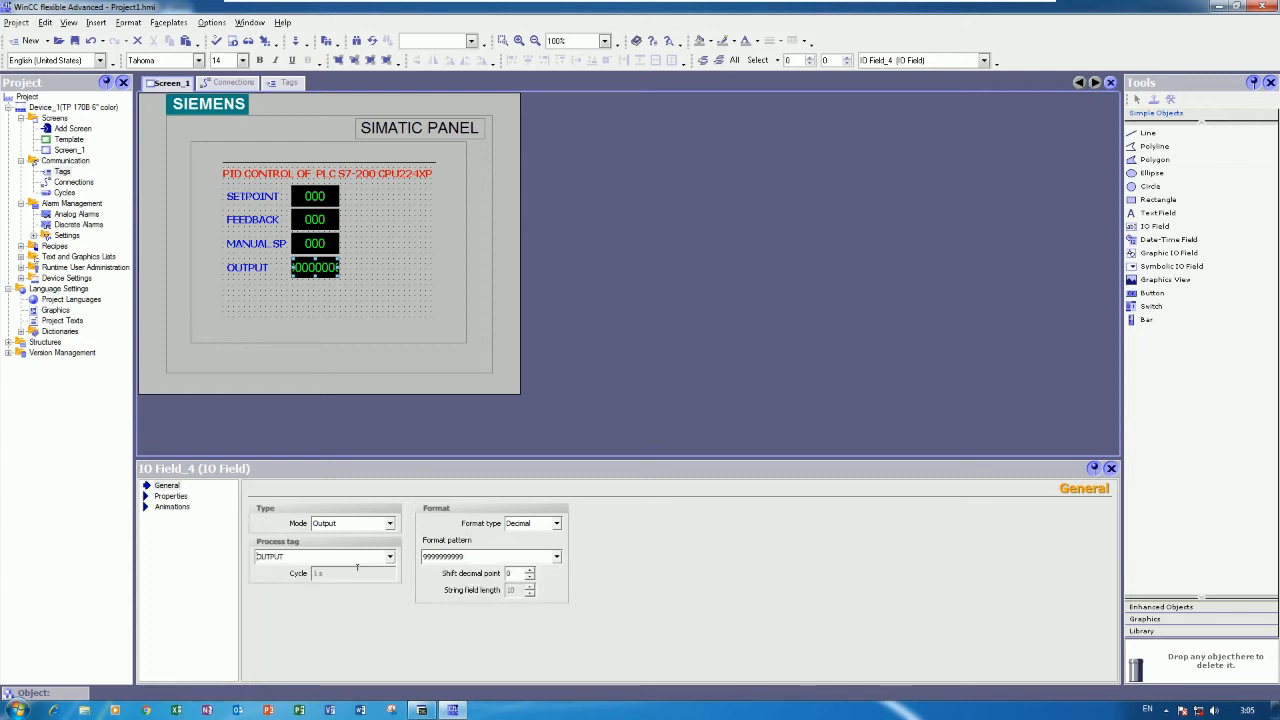
Step: Enable linear scaling for the OUTPUT tag and set its PLC upper value to 32000
left_click(389, 557)
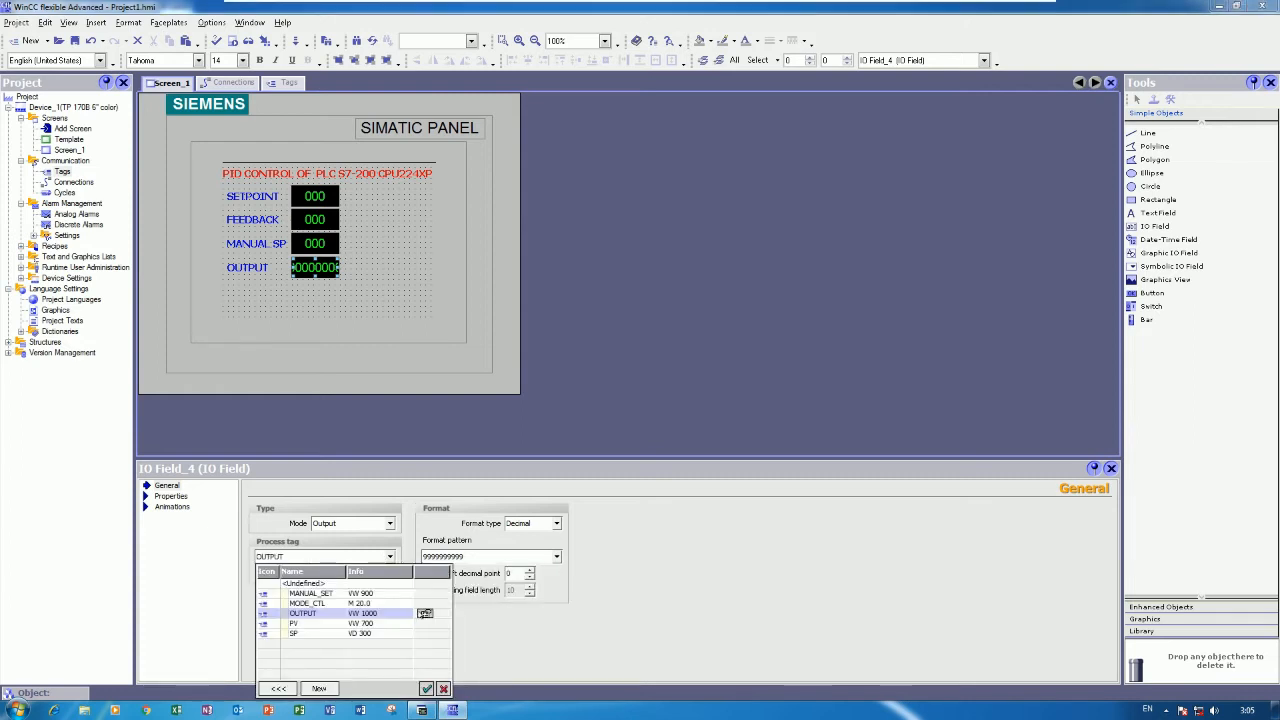
left_click(425, 613)
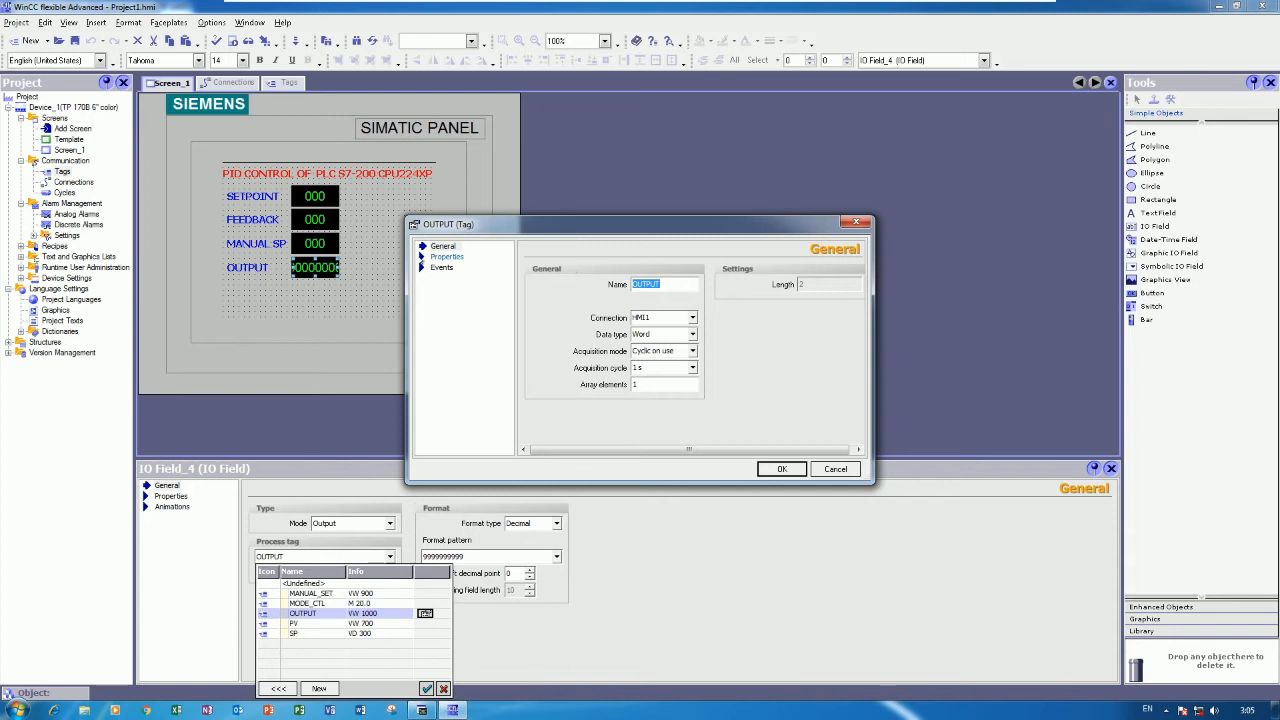
left_click(430, 258)
left_click(466, 288)
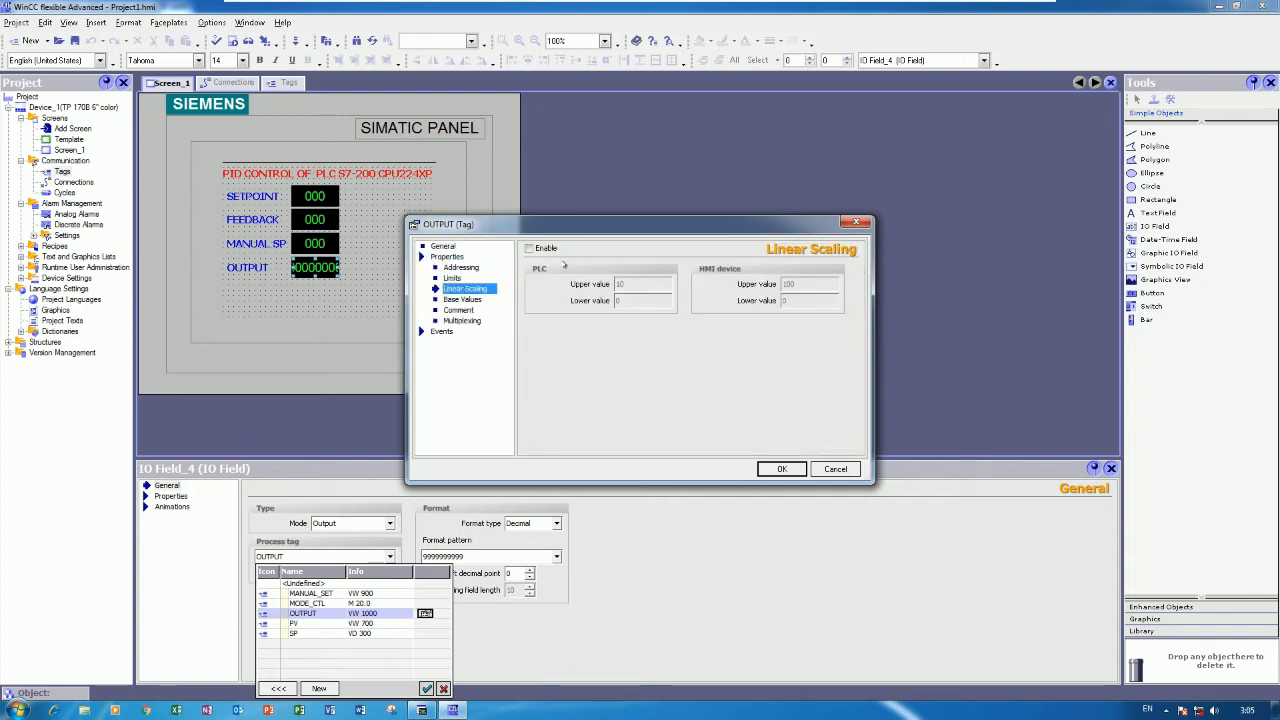
left_click(529, 248)
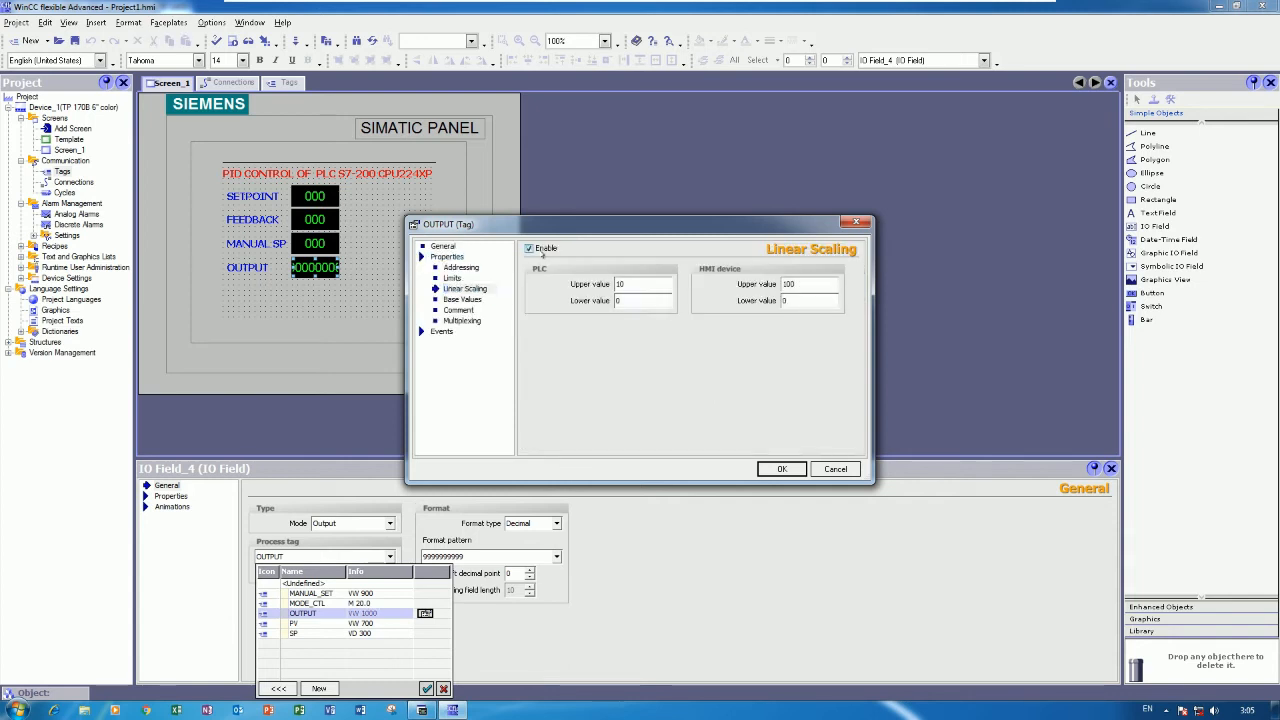
double_click(642, 283)
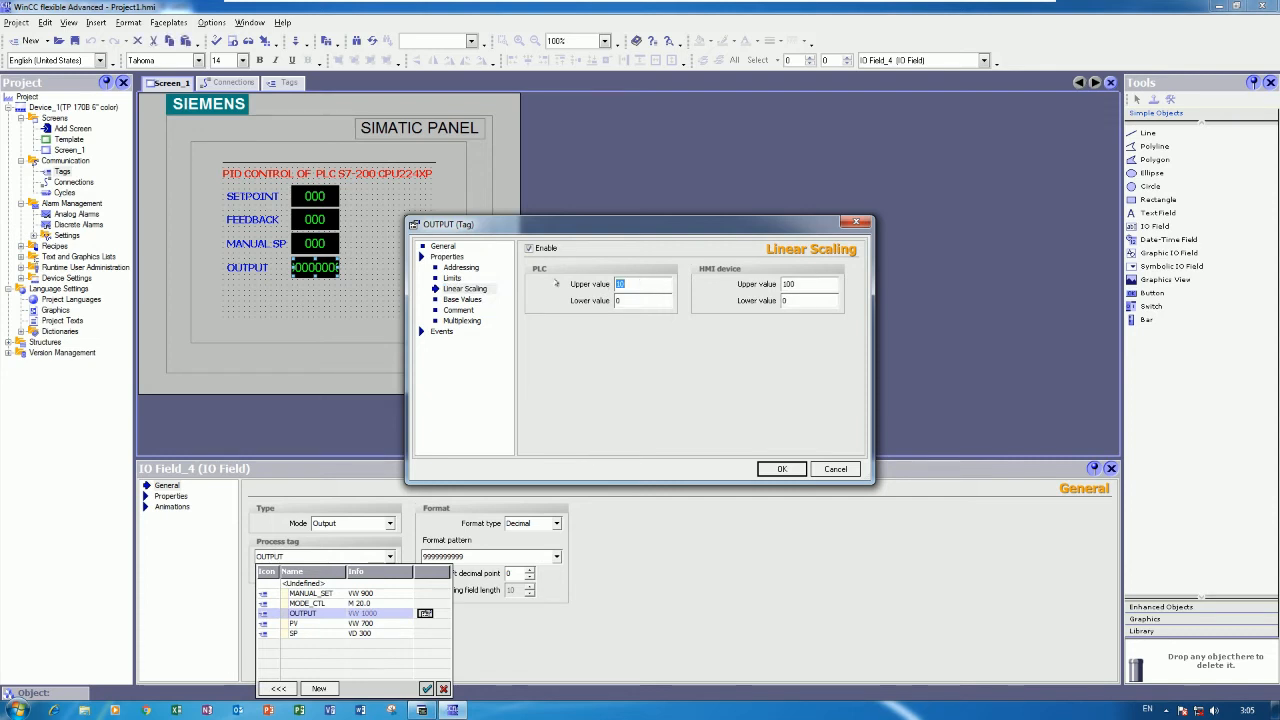
type("32000")
left_click(782, 469)
Step: Shorten the OUTPUT IO field's format pattern to 999
left_click(317, 265)
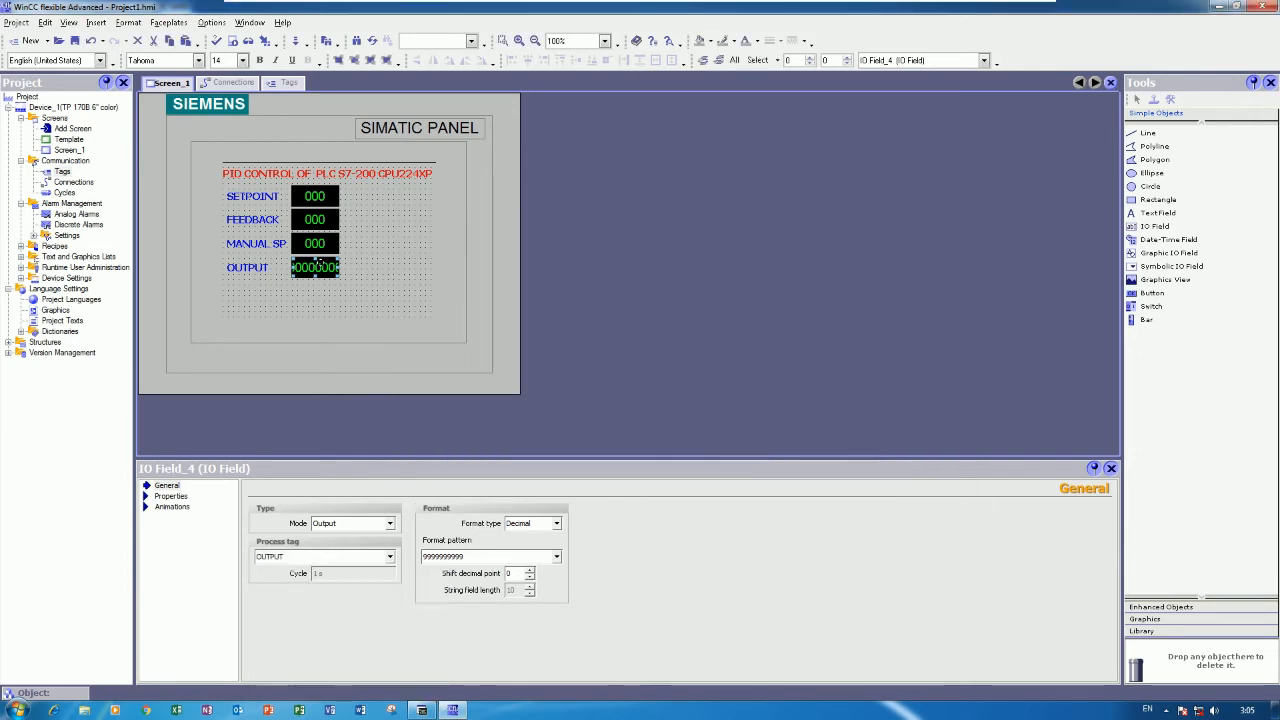
left_click_drag(467, 556, 390, 554)
type("999")
left_click(387, 268)
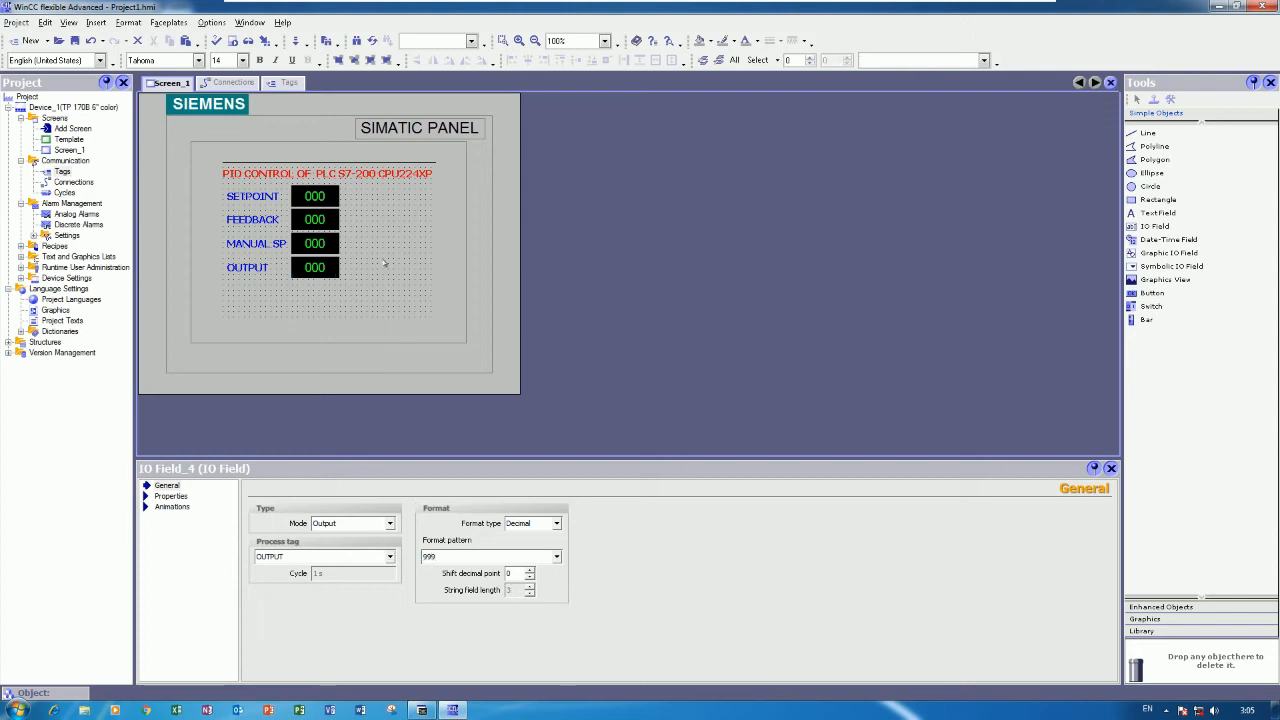
Step: Copy the SETPOINT label to the other side of its IO field and change the copy's text to BAR
left_click_drag(265, 195, 376, 204)
left_click_drag(381, 523, 260, 530)
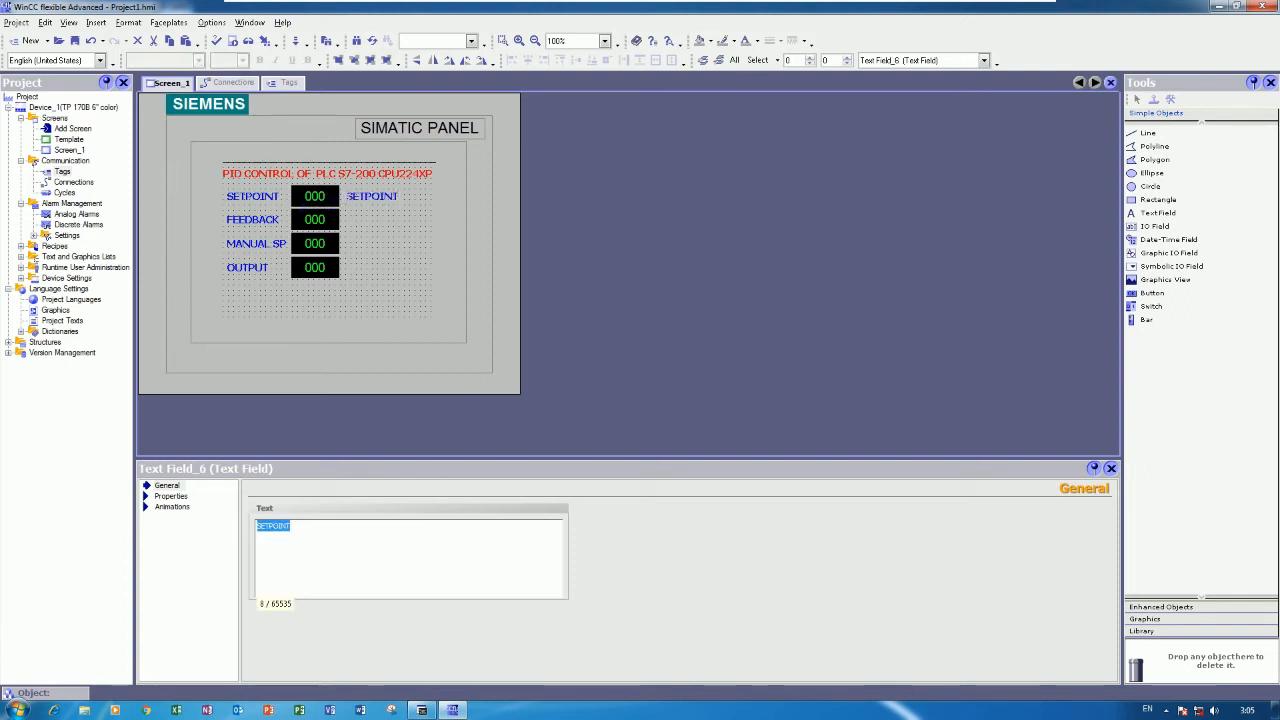
type("BAR")
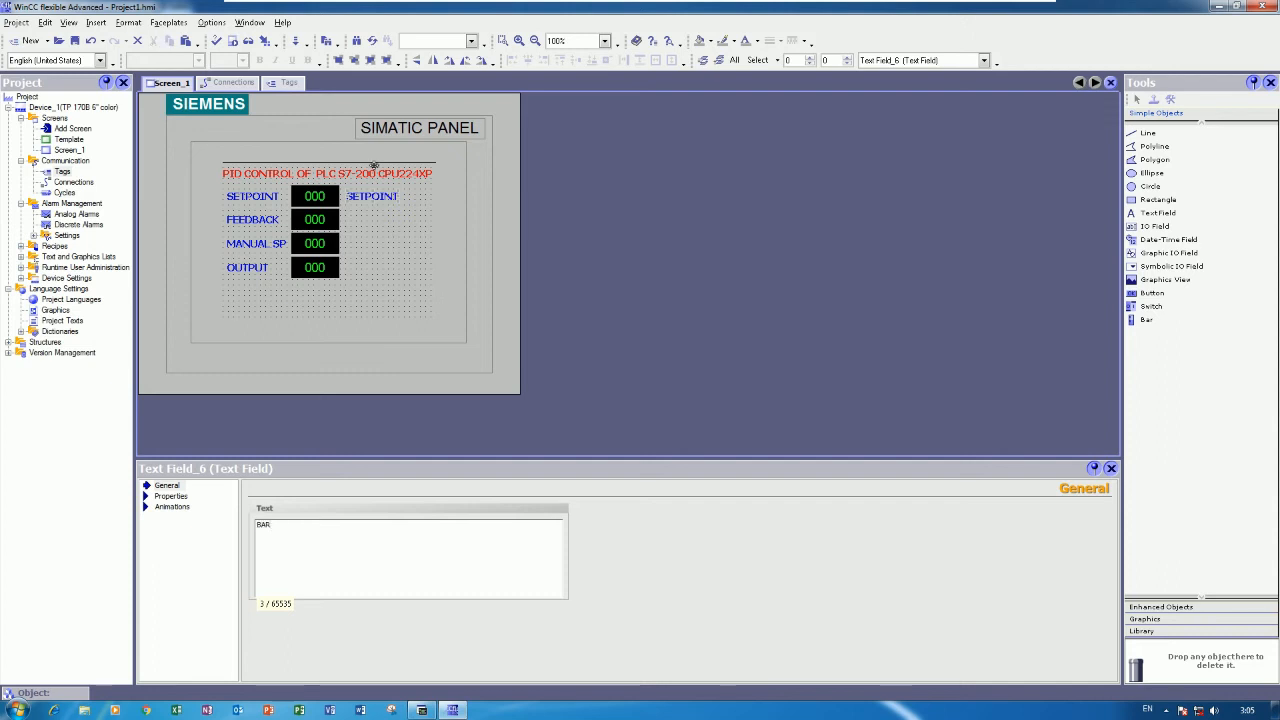
left_click(375, 227)
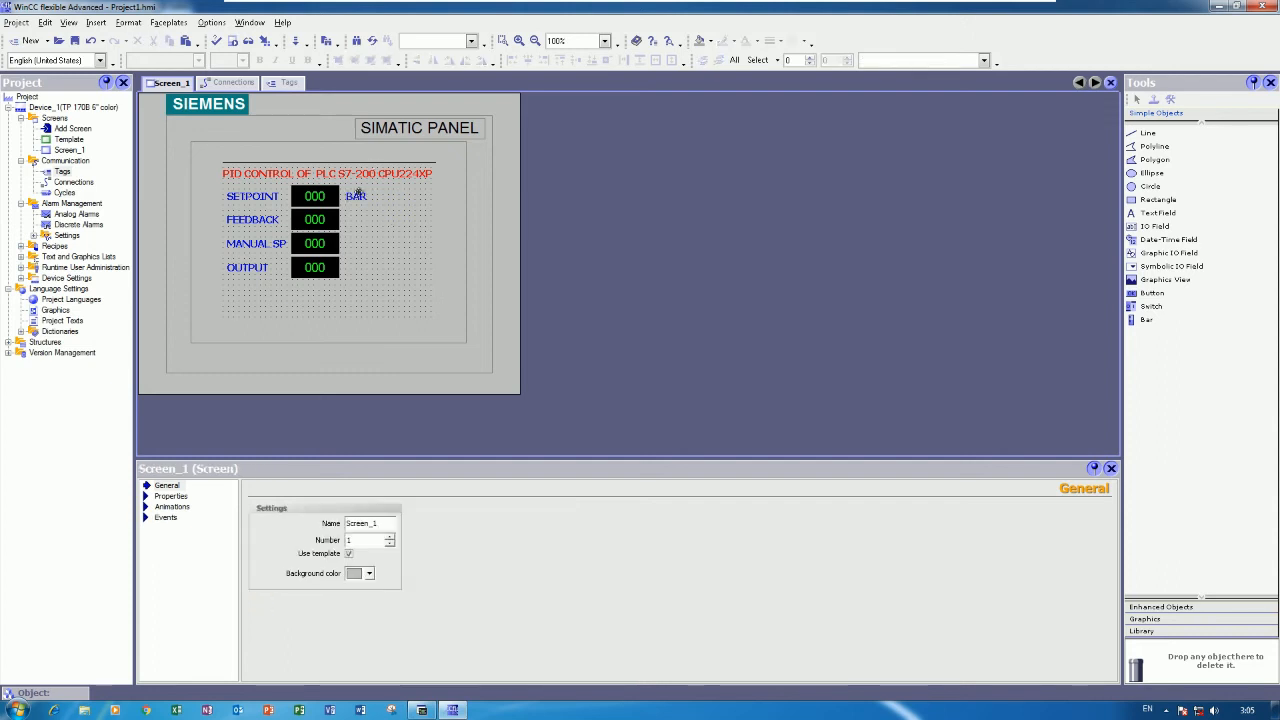
Step: Copy the BAR unit label beside the FEEDBACK IO field and nudge it level with that row
left_click_drag(357, 194, 358, 216)
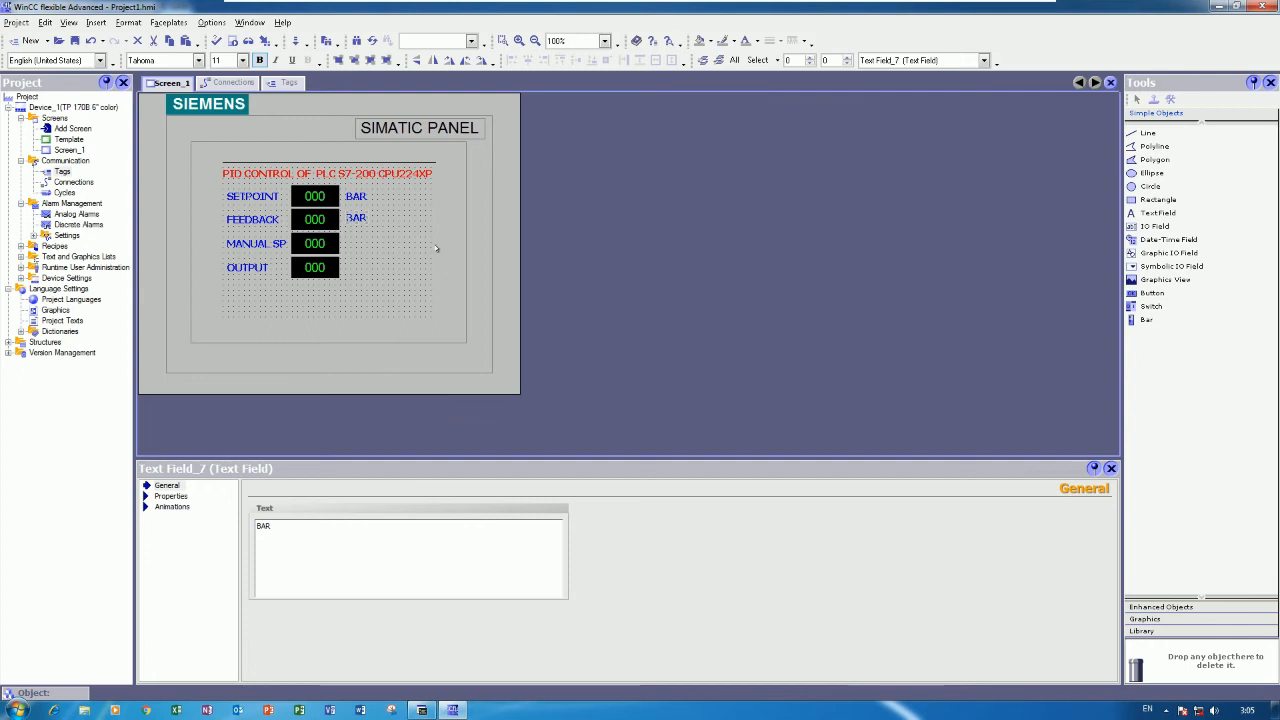
key("Down")
key("Down")
key("Down")
left_click(396, 250)
Step: Copy the BAR unit label beside the MANUAL SP IO field and change the copy's text to %
left_click_drag(356, 219, 362, 249)
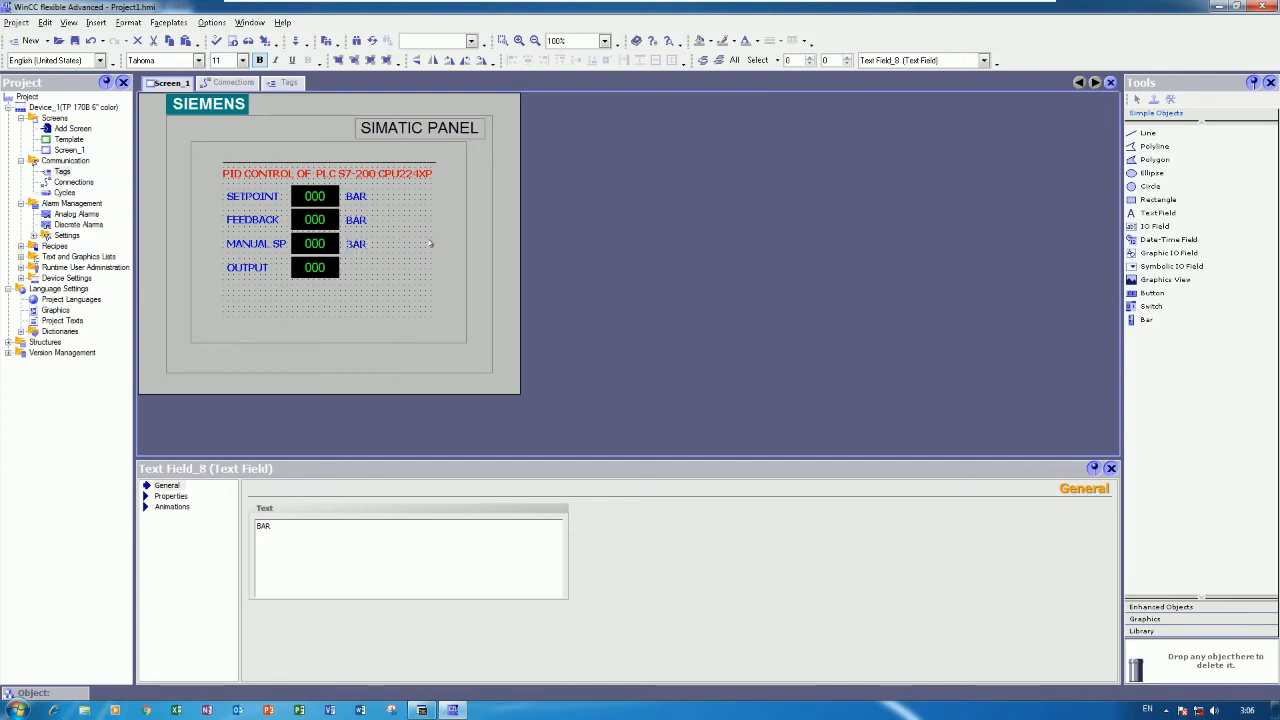
key("Left")
key("Left")
left_click_drag(302, 527, 191, 521)
type("%")
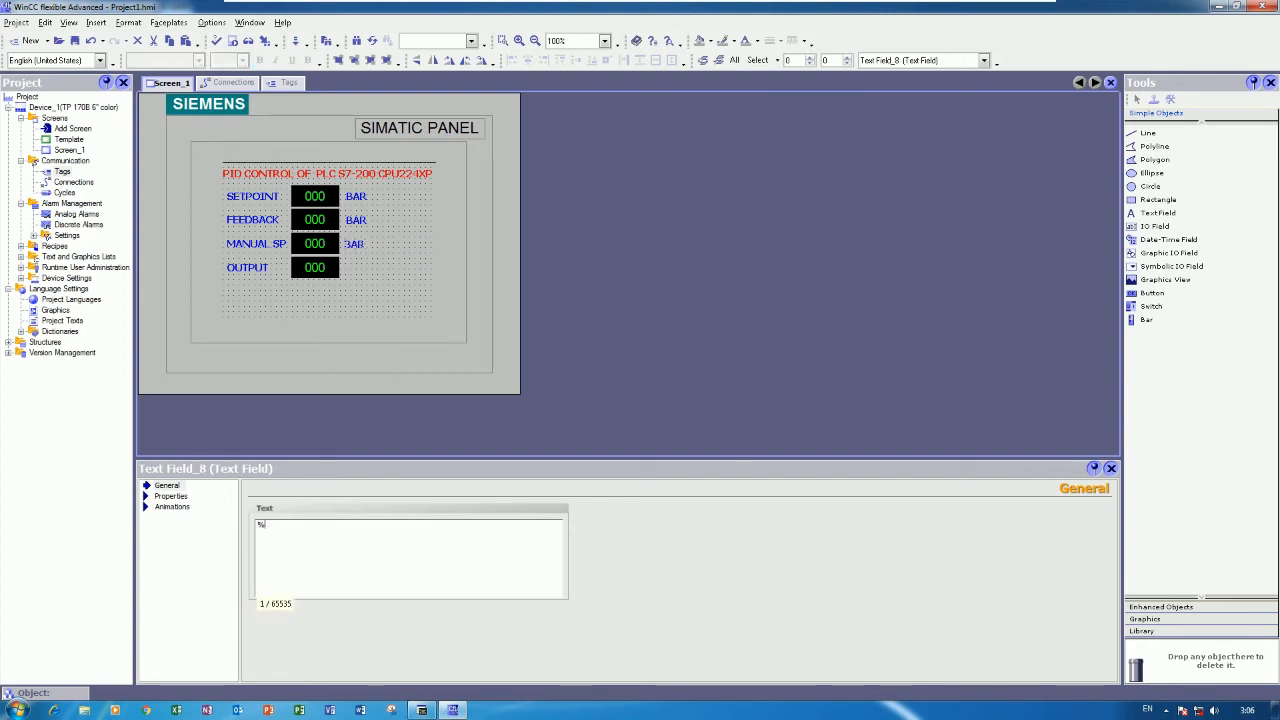
left_click(379, 255)
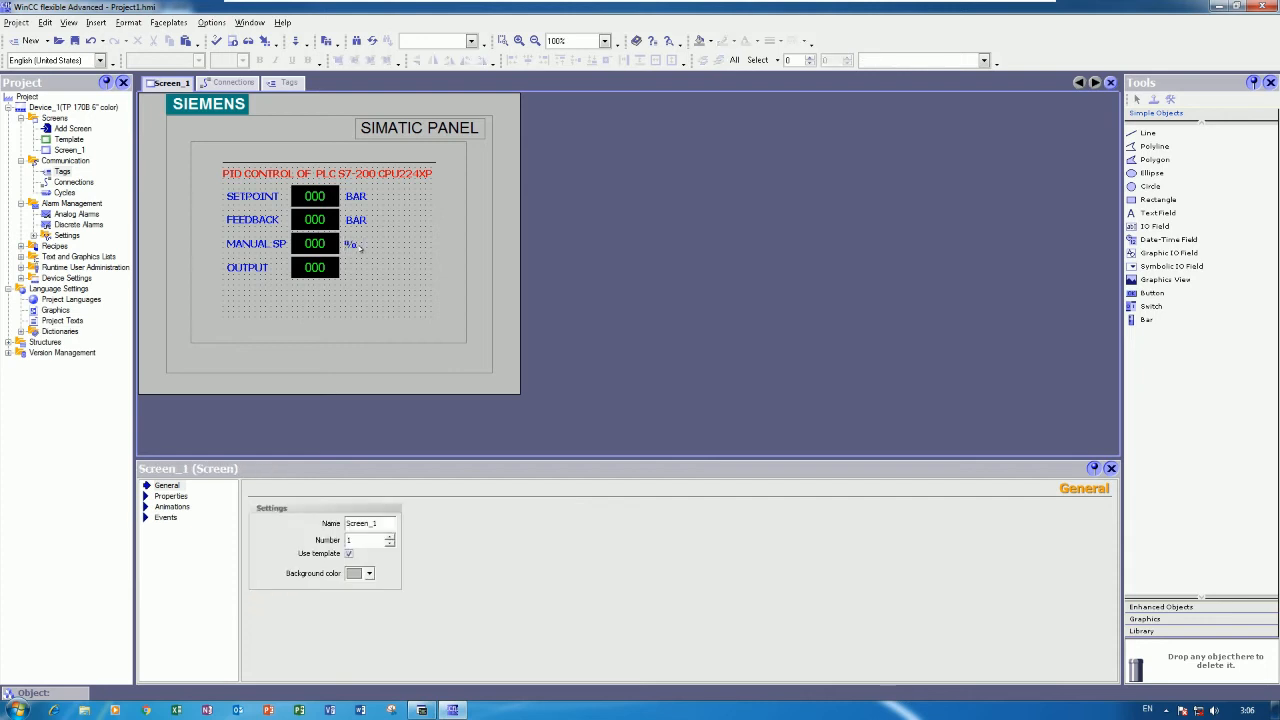
Step: Copy the % label beside the OUTPUT IO field and left-align the unit labels in one column
left_click_drag(350, 245, 352, 267)
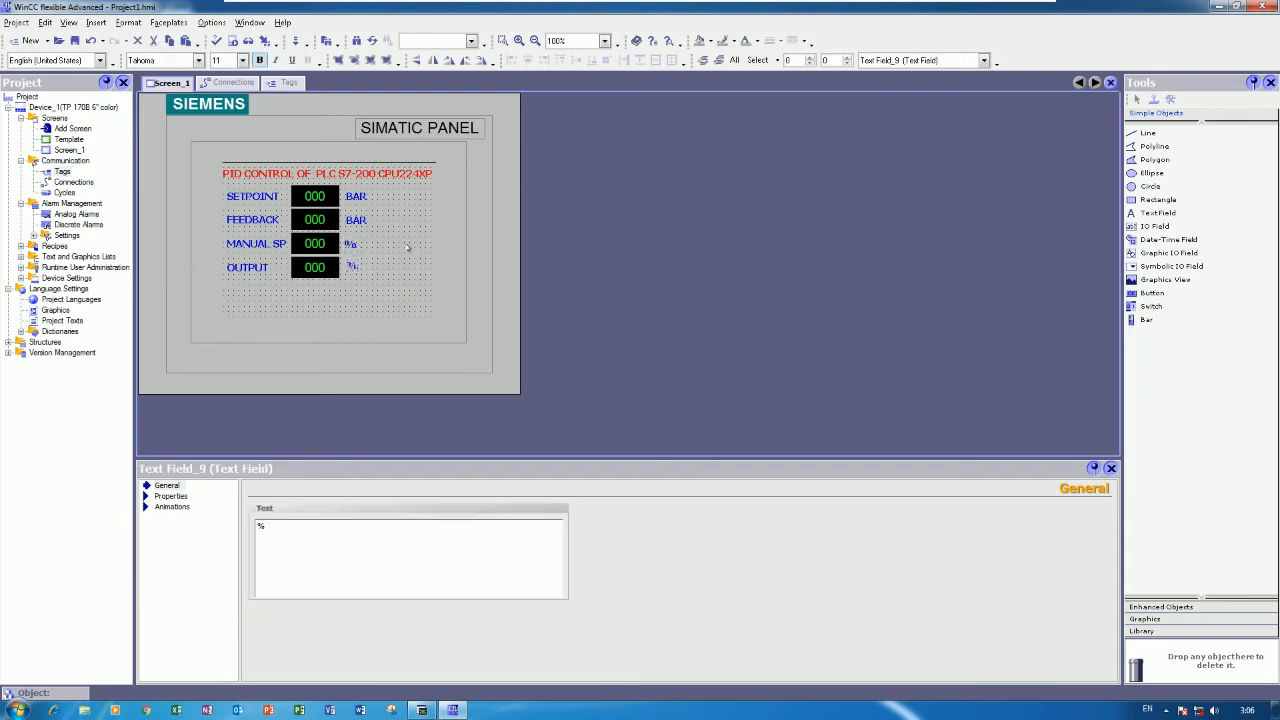
left_click(397, 246)
left_click(350, 245)
left_click(355, 220, "shift")
left_click(354, 195, "shift")
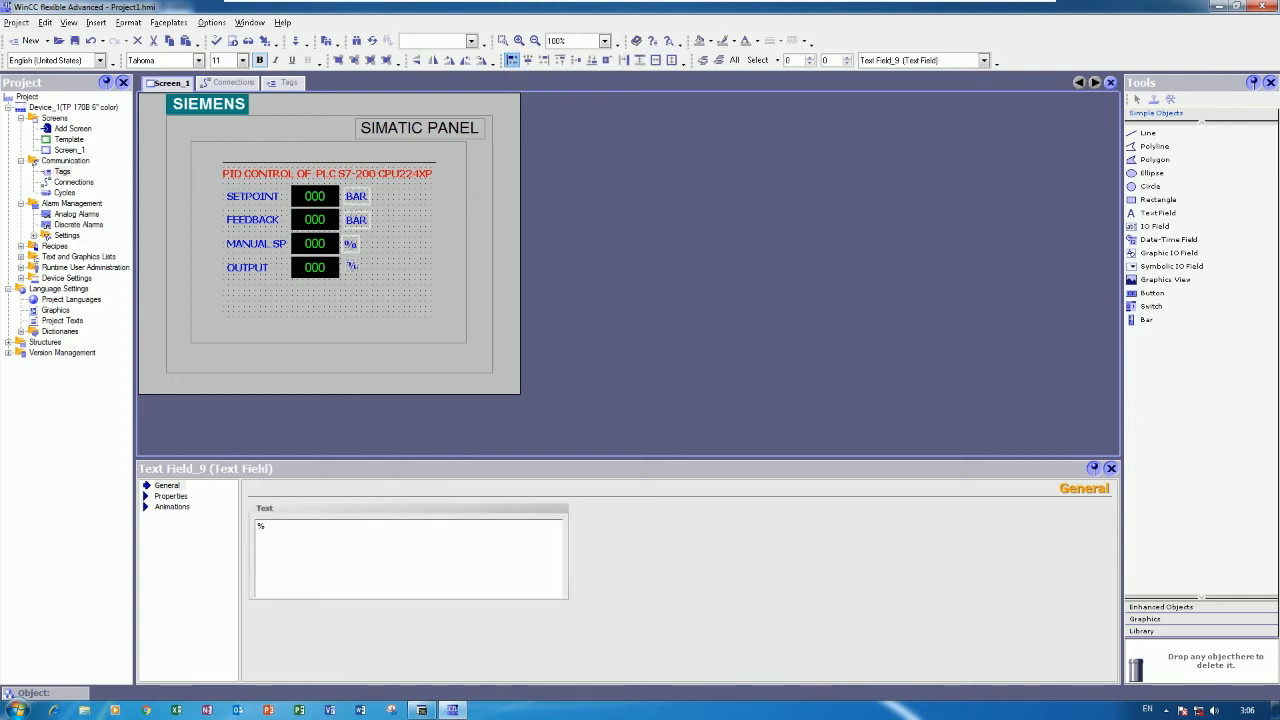
left_click(411, 250)
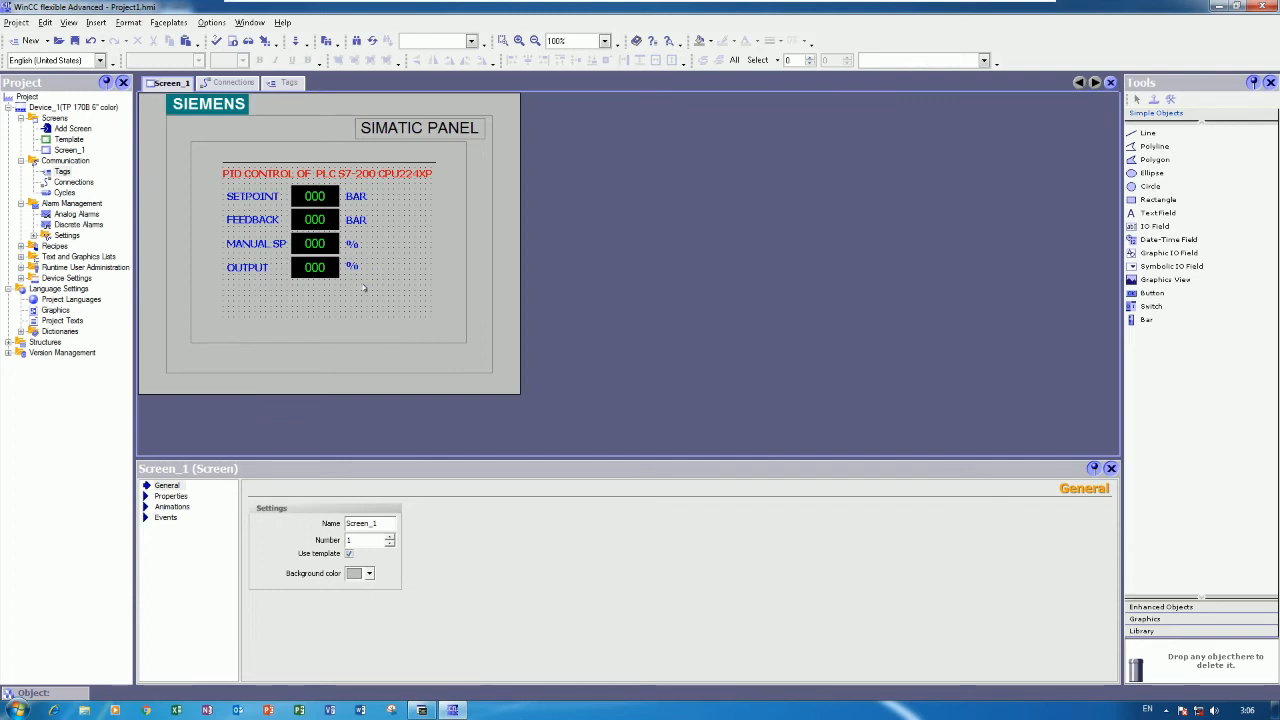
Step: Move the MANUAL SP and OUTPUT rows up slightly to even out the row spacing
left_click(248, 238)
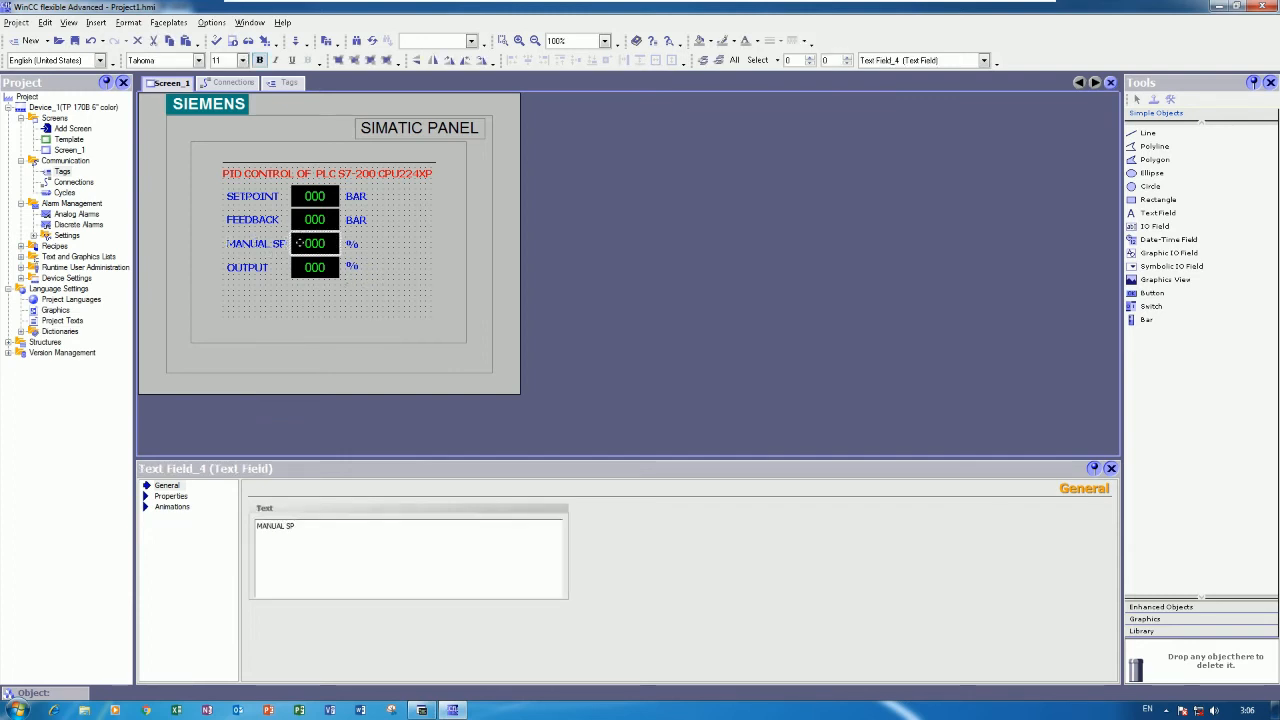
left_click(430, 278)
left_click(250, 268)
left_click(313, 267, "shift")
left_click(350, 265, "shift")
key("Up")
key("Up")
left_click(378, 276)
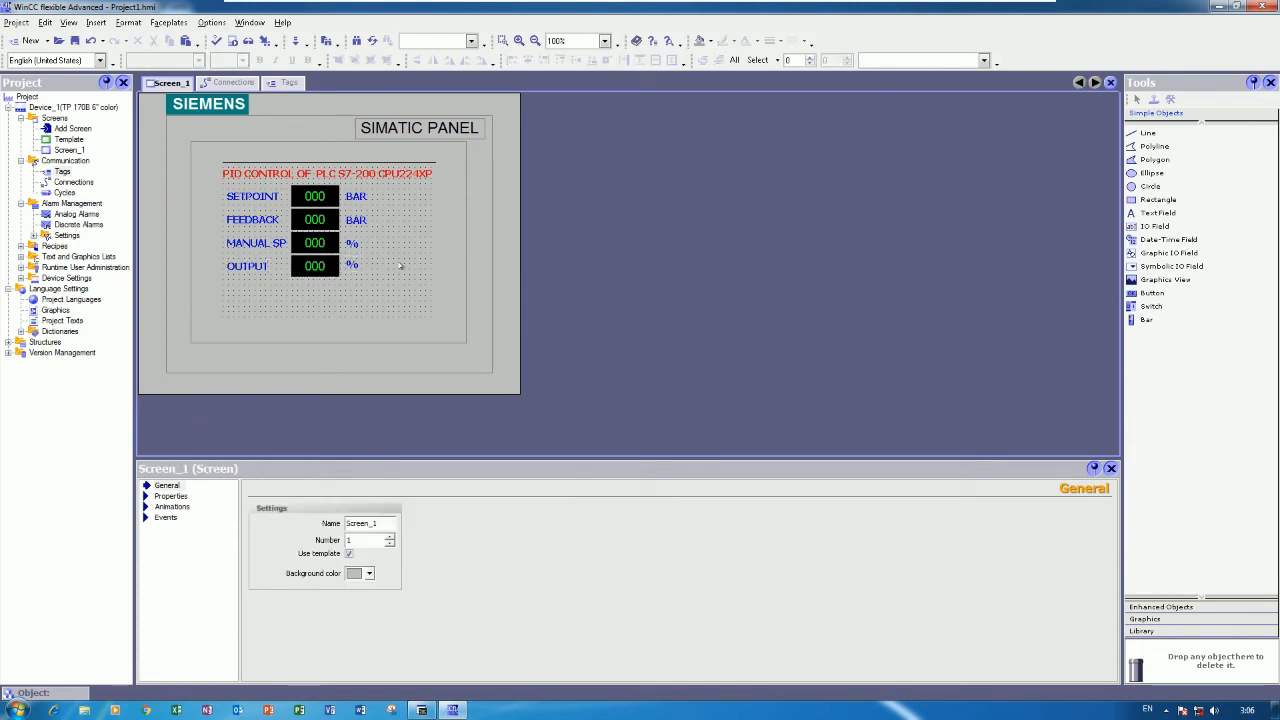
Step: Add a button below the OUTPUT row and label it AUTO MODE
left_click(1153, 293)
left_click_drag(239, 290, 302, 316)
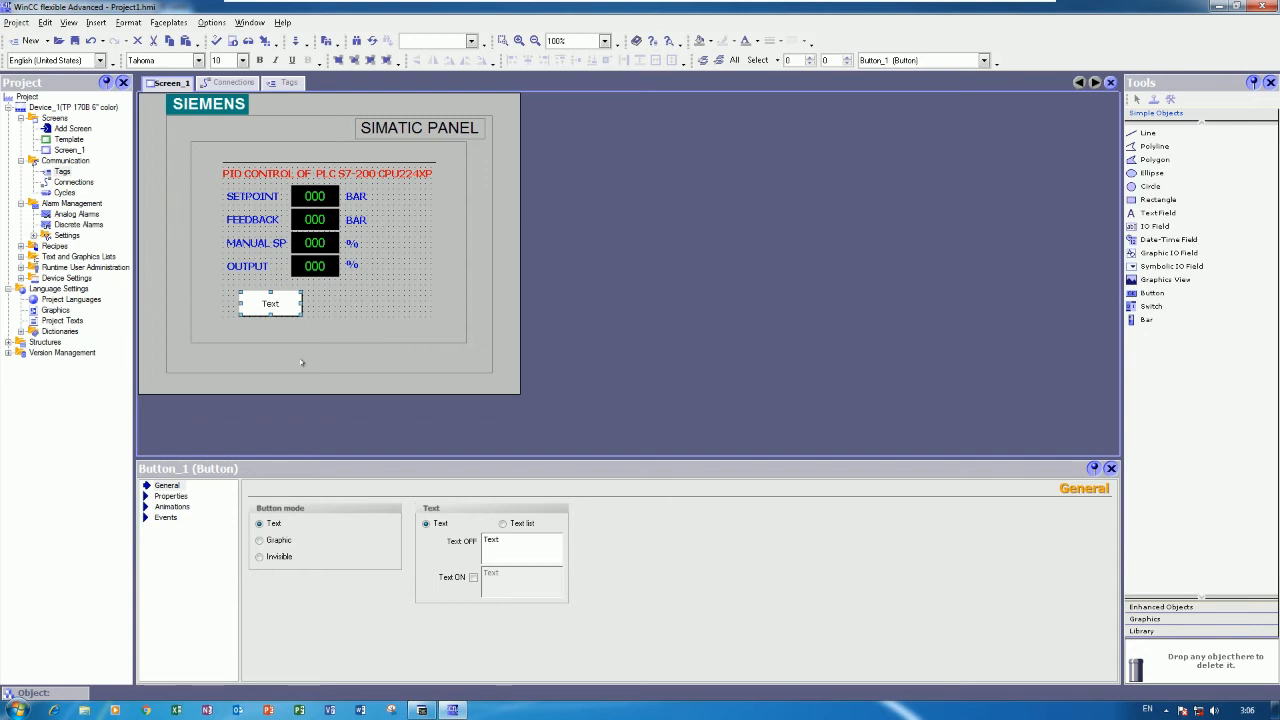
left_click_drag(517, 540, 429, 545)
type("AU")
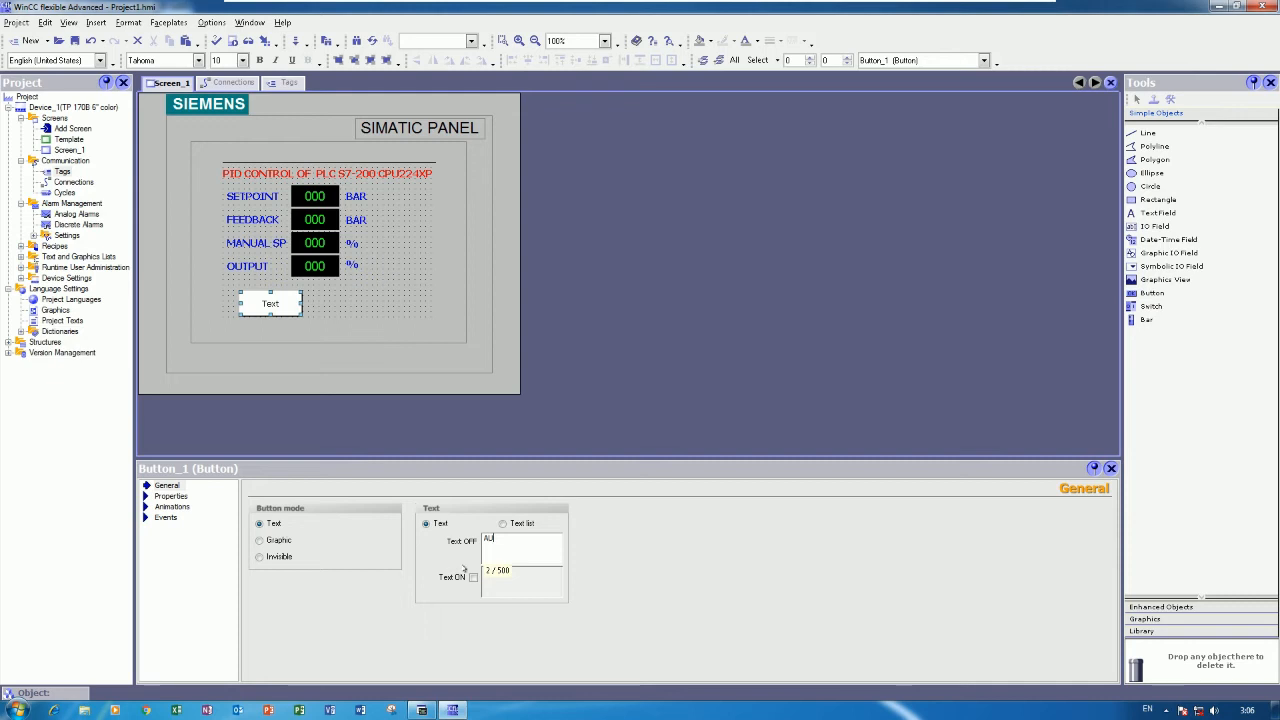
type("OTTO MODE")
left_click(429, 437)
Step: Copy the AUTO MODE button beside the original and change the copy's text to MANUAL MODE
left_click_drag(270, 301, 350, 301)
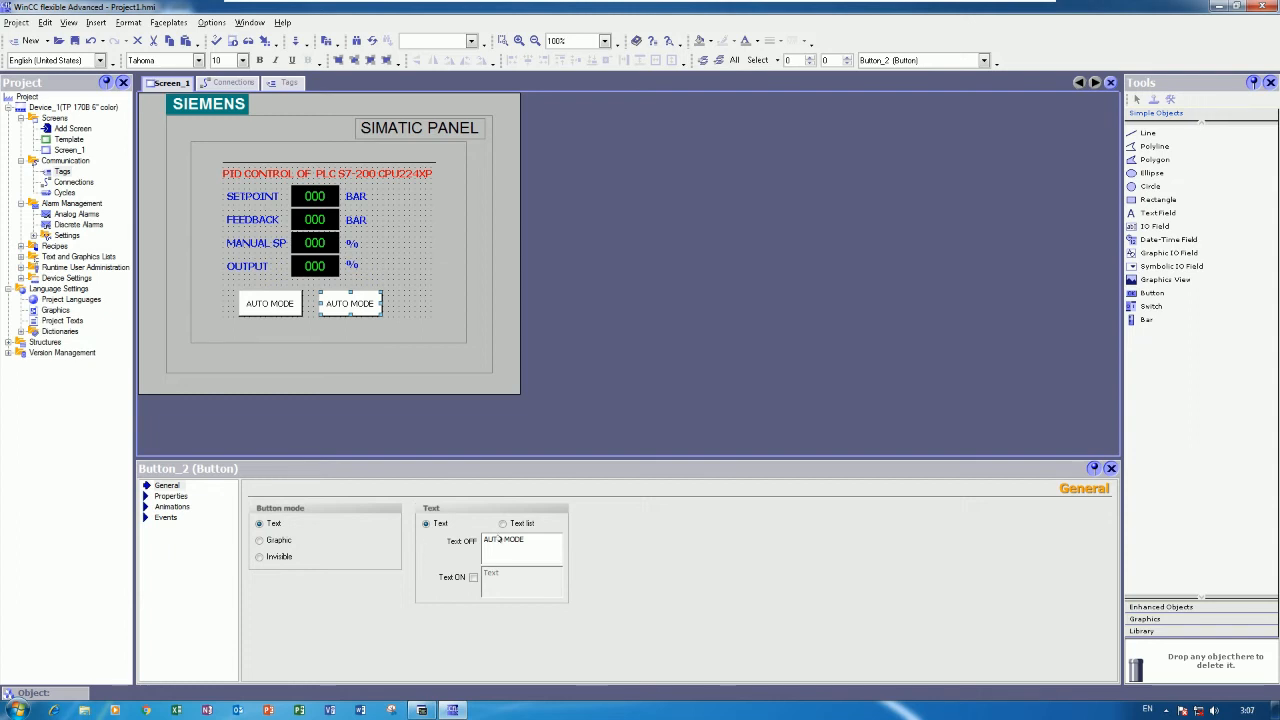
left_click_drag(527, 540, 451, 534)
type("MA")
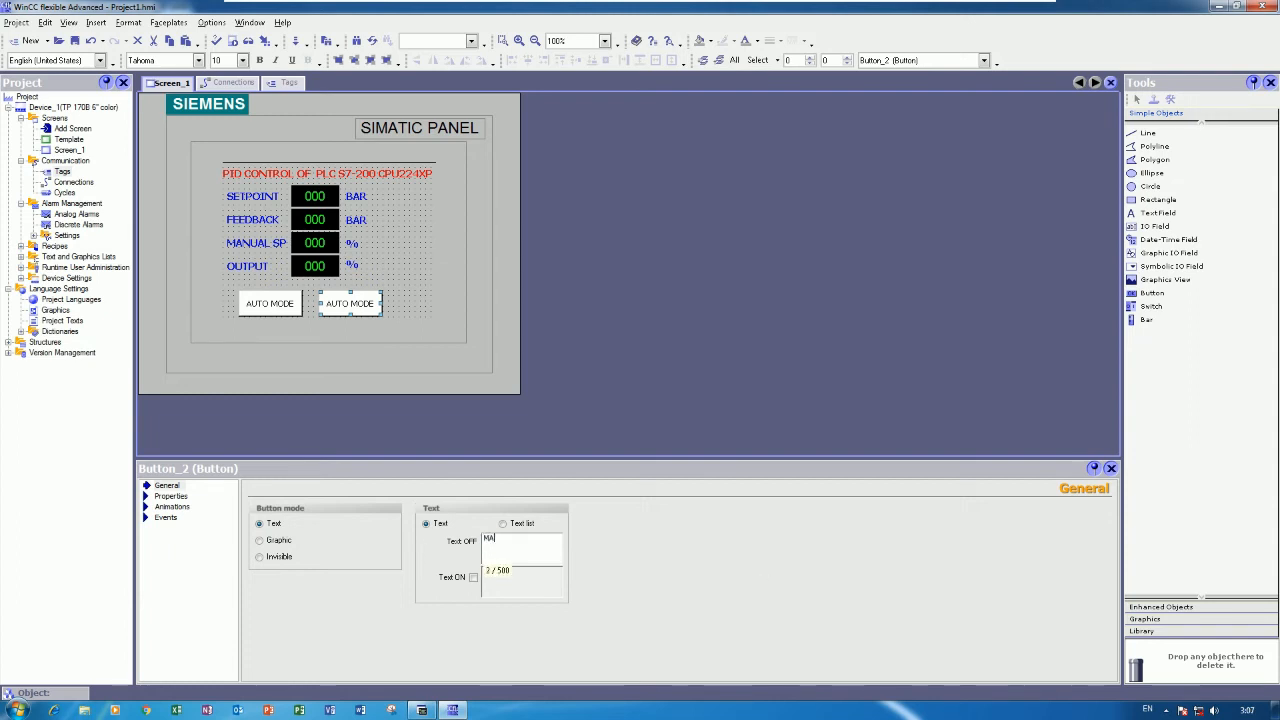
type("NUAL MODE")
left_click(398, 271)
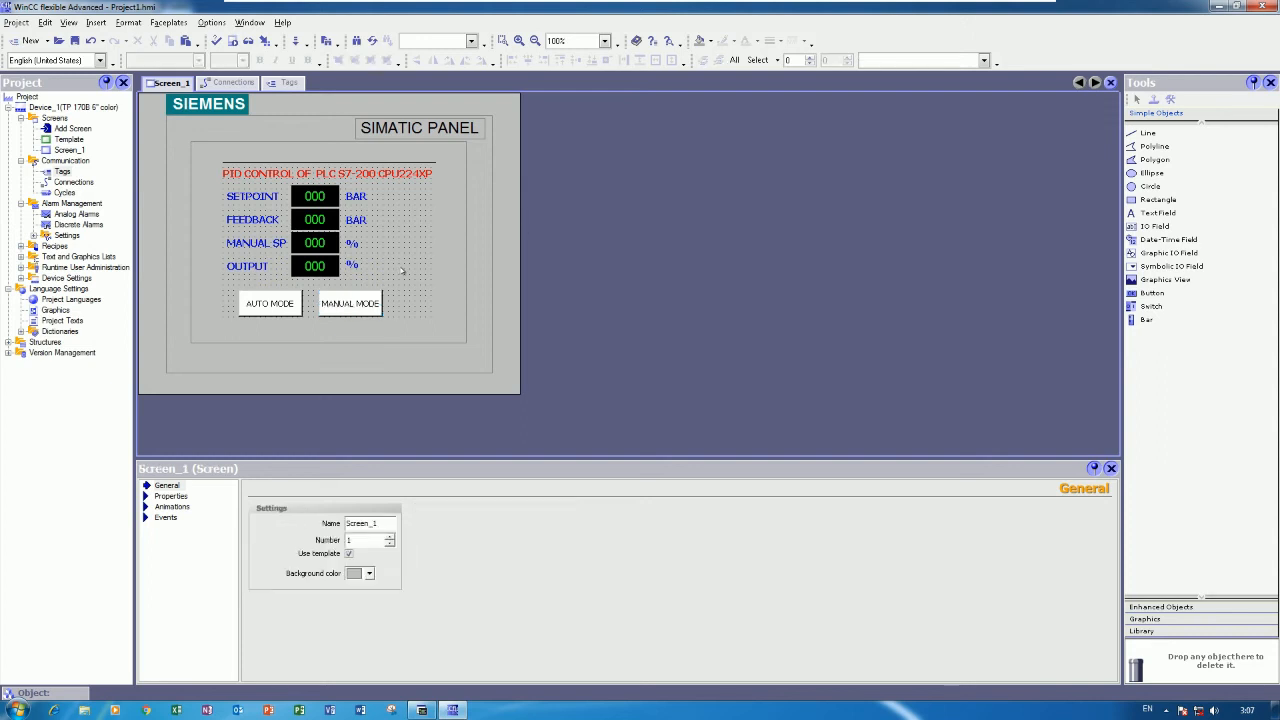
Step: Widen the MANUAL MODE and AUTO MODE buttons slightly to give their labels more room
left_click(371, 302)
left_click_drag(381, 303, 392, 303)
left_click(293, 303)
left_click_drag(301, 303, 304, 302)
Step: Nudge the AUTO MODE and MANUAL MODE buttons together slightly up and to the right below the OUTPUT row
left_click(326, 306)
key("Up")
key("Up")
key("Up")
key("Up")
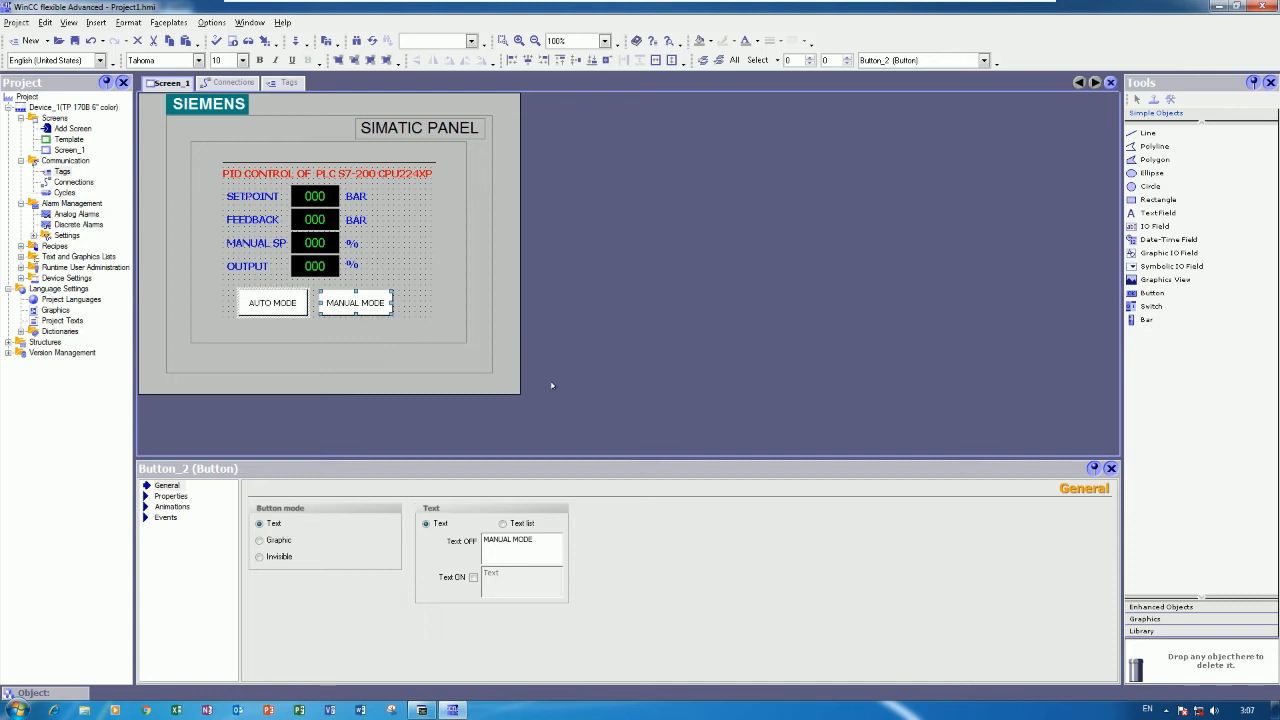
key("Right")
key("Right")
key("Right")
key("Up")
key("Up")
key("Right")
key("Right")
key("Right")
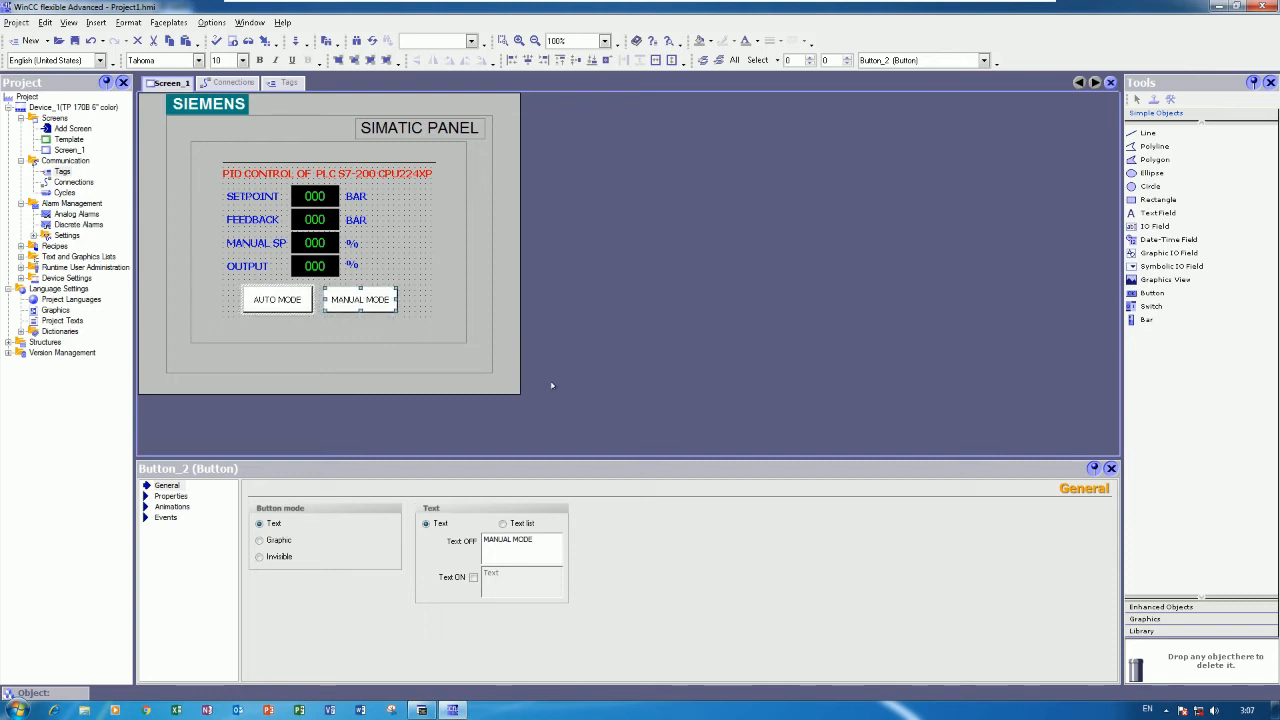
left_click(401, 256)
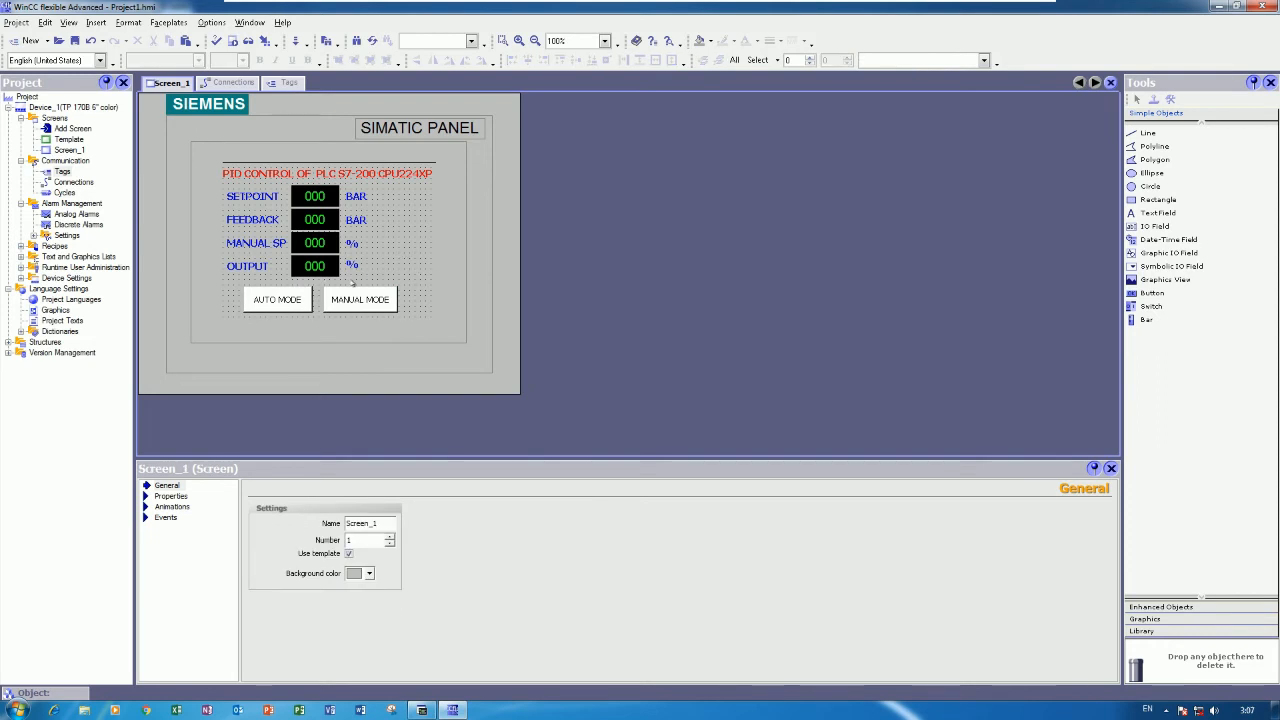
Step: Check the mode control network in STEP 7-Micro/WIN, and in WinCC flexible assign SetBit on MODE_CTL to the AUTO MODE button's Release event
left_click(422, 710)
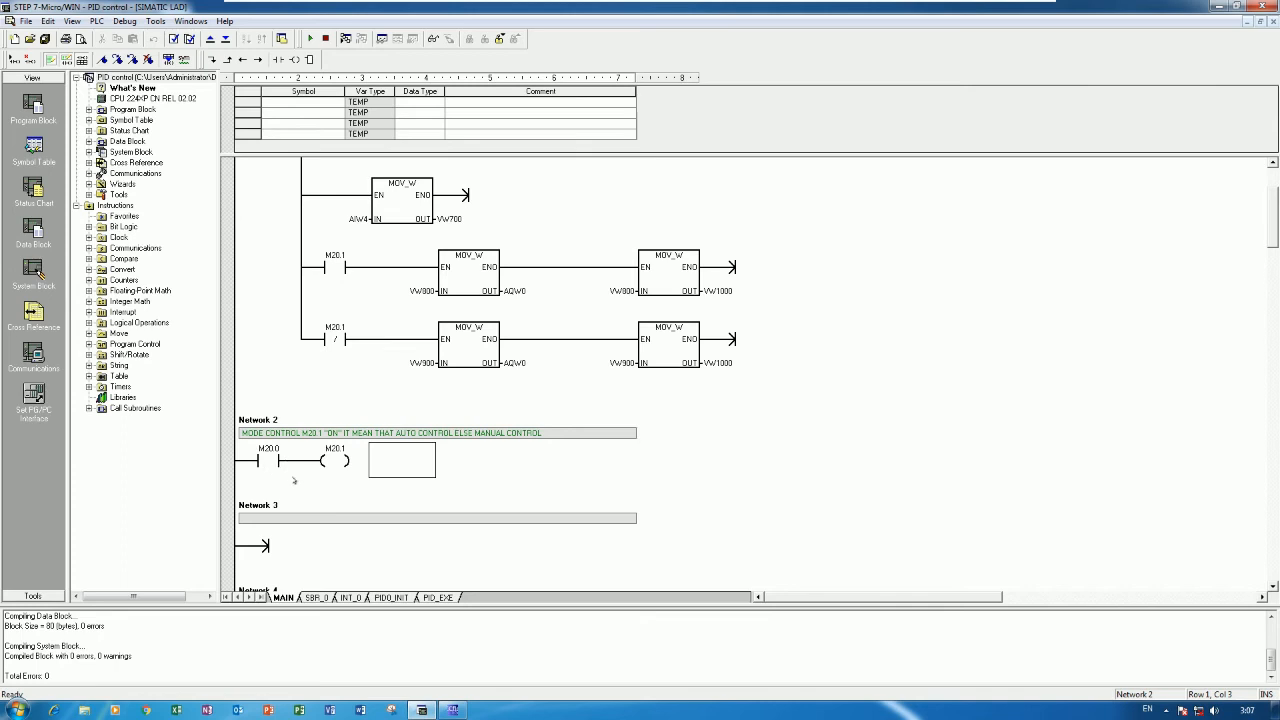
left_click(422, 703)
left_click(283, 291)
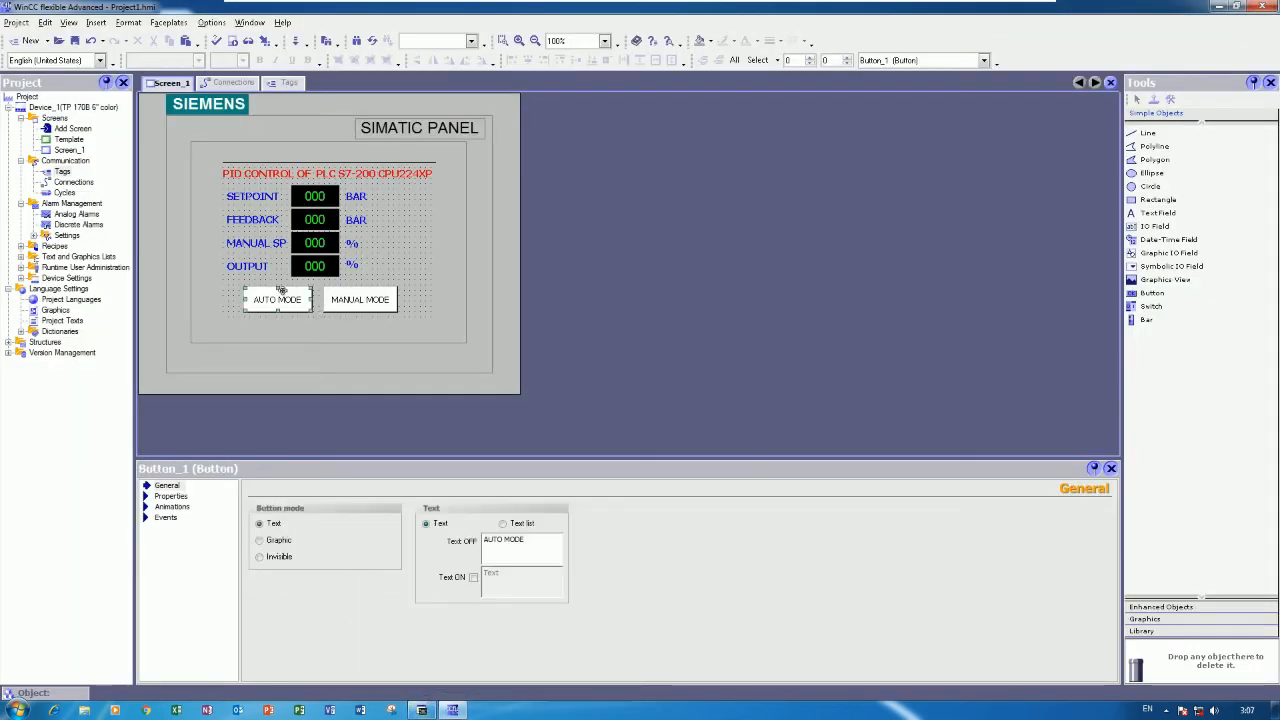
left_click(166, 518)
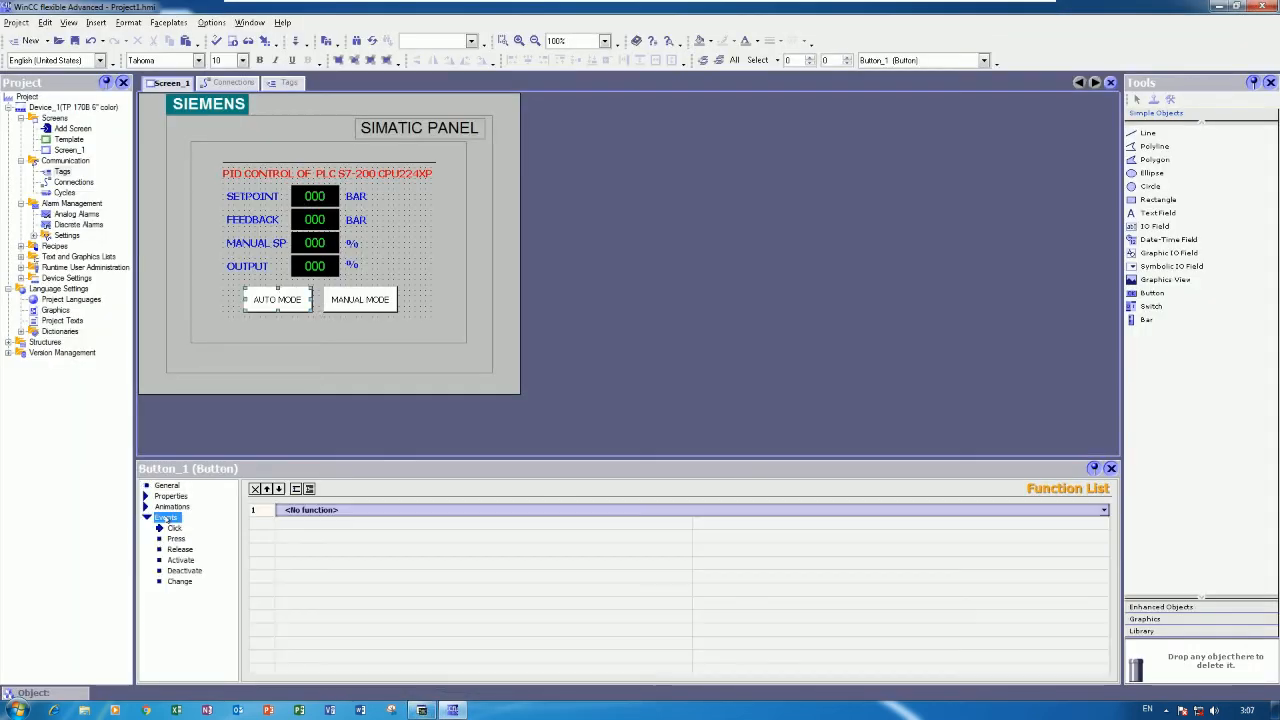
left_click(179, 549)
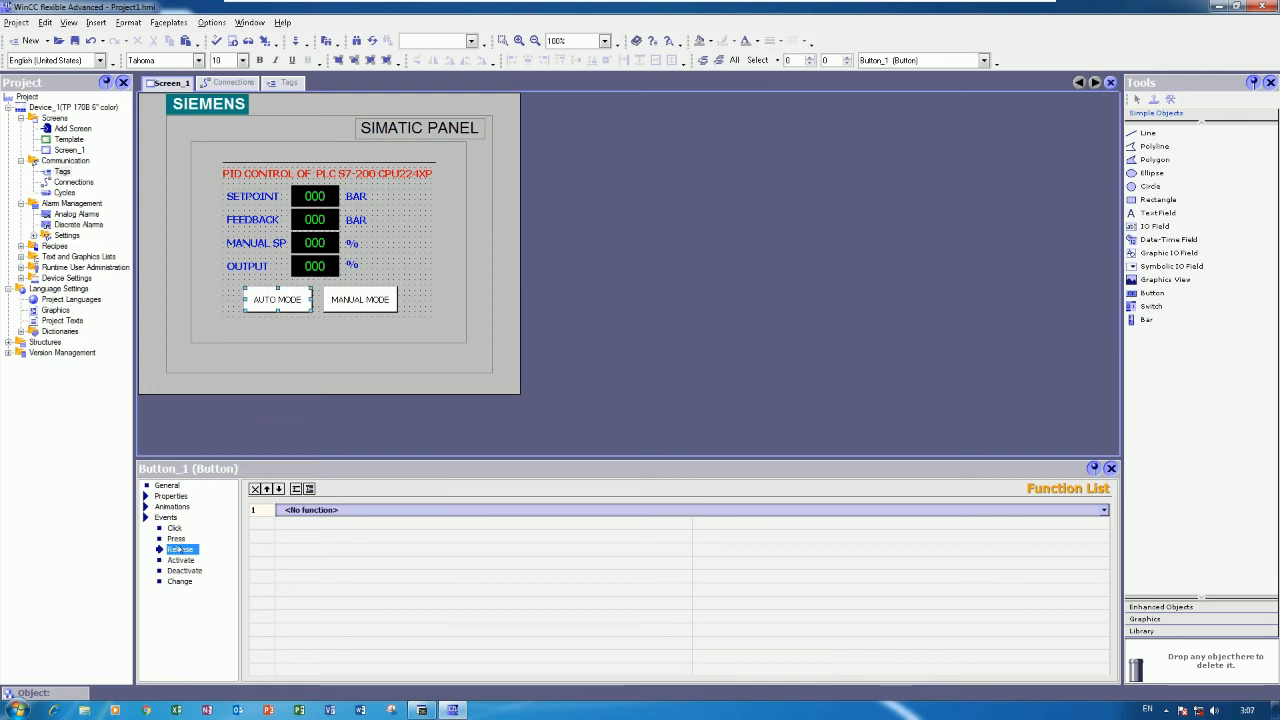
left_click(345, 510)
type("SET")
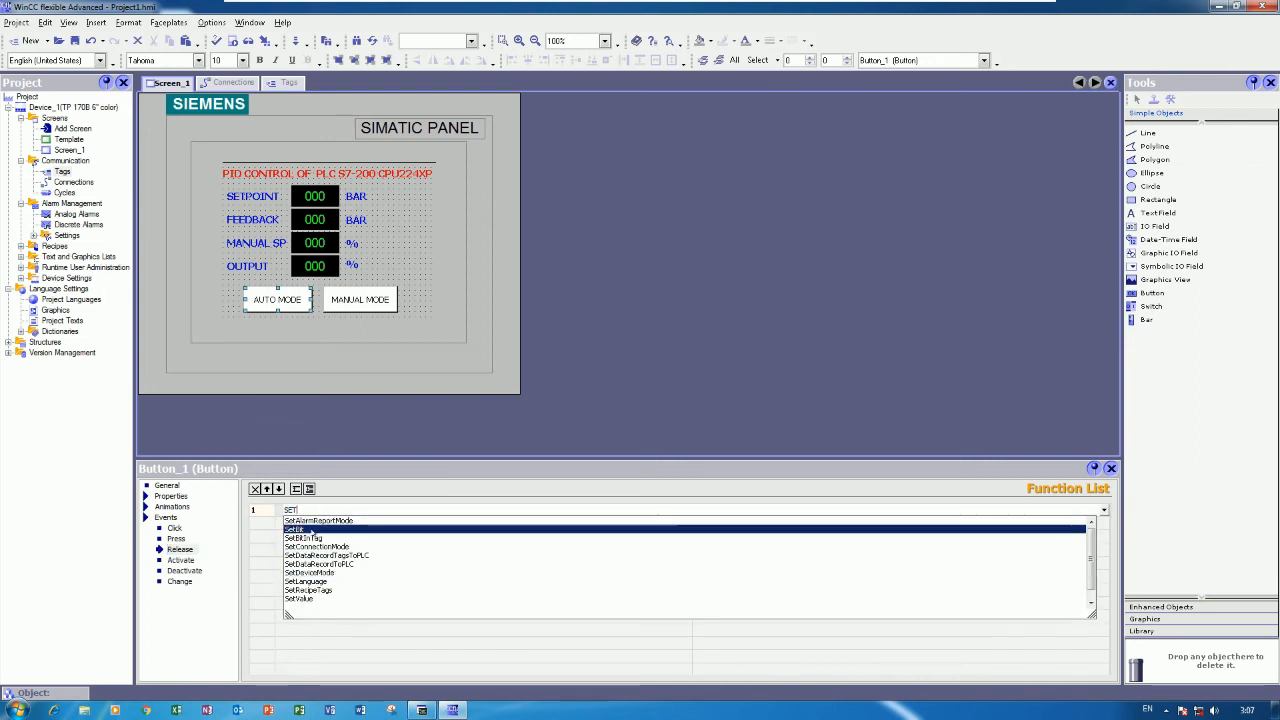
left_click(311, 530)
left_click(735, 524)
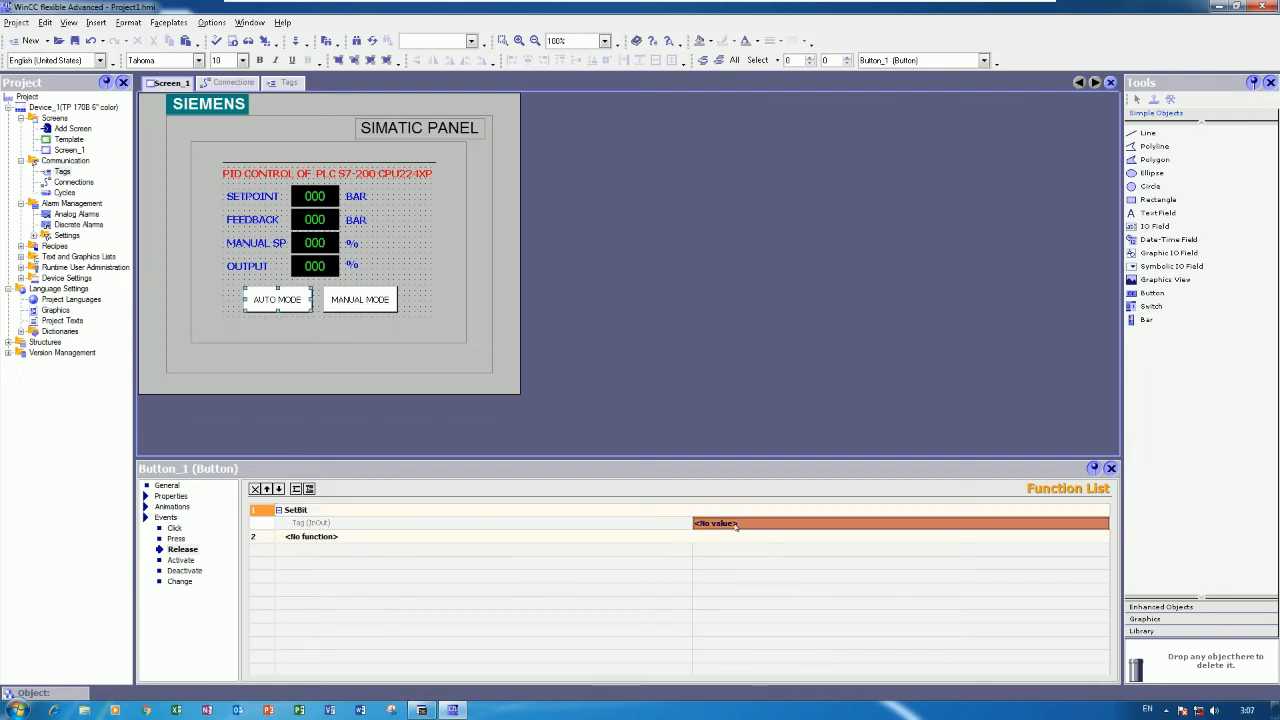
type("M")
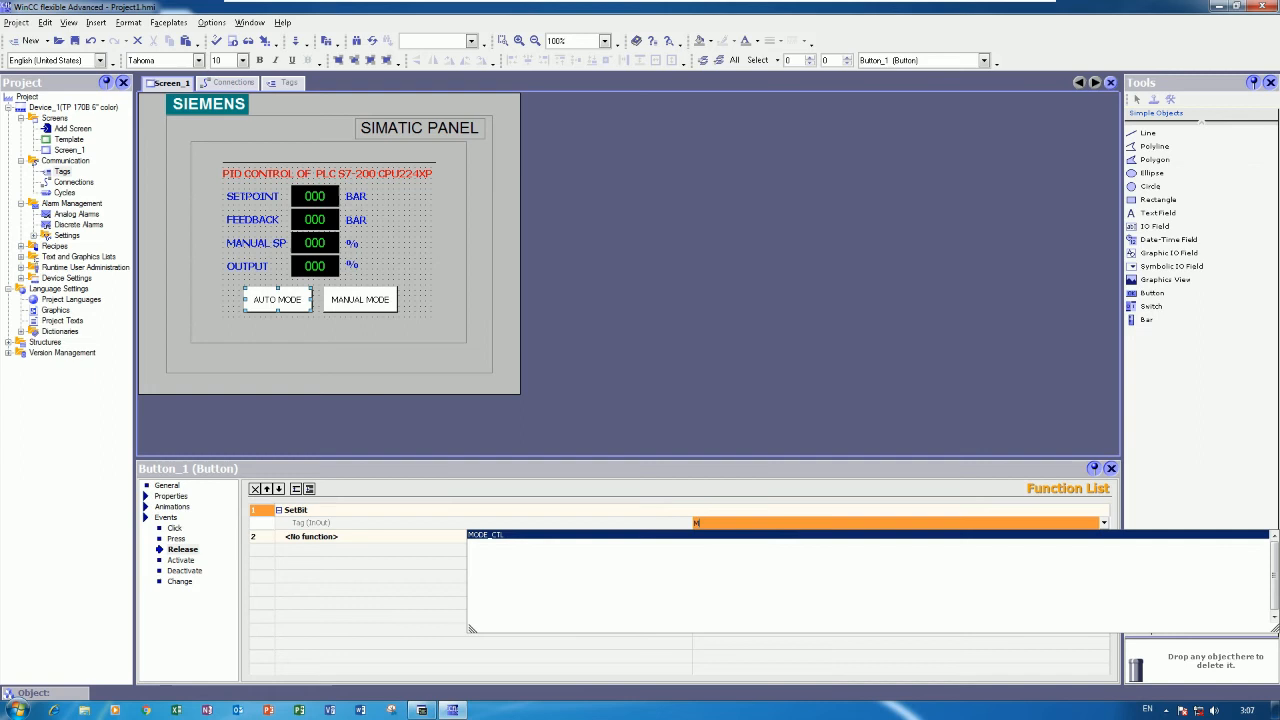
left_click(557, 535)
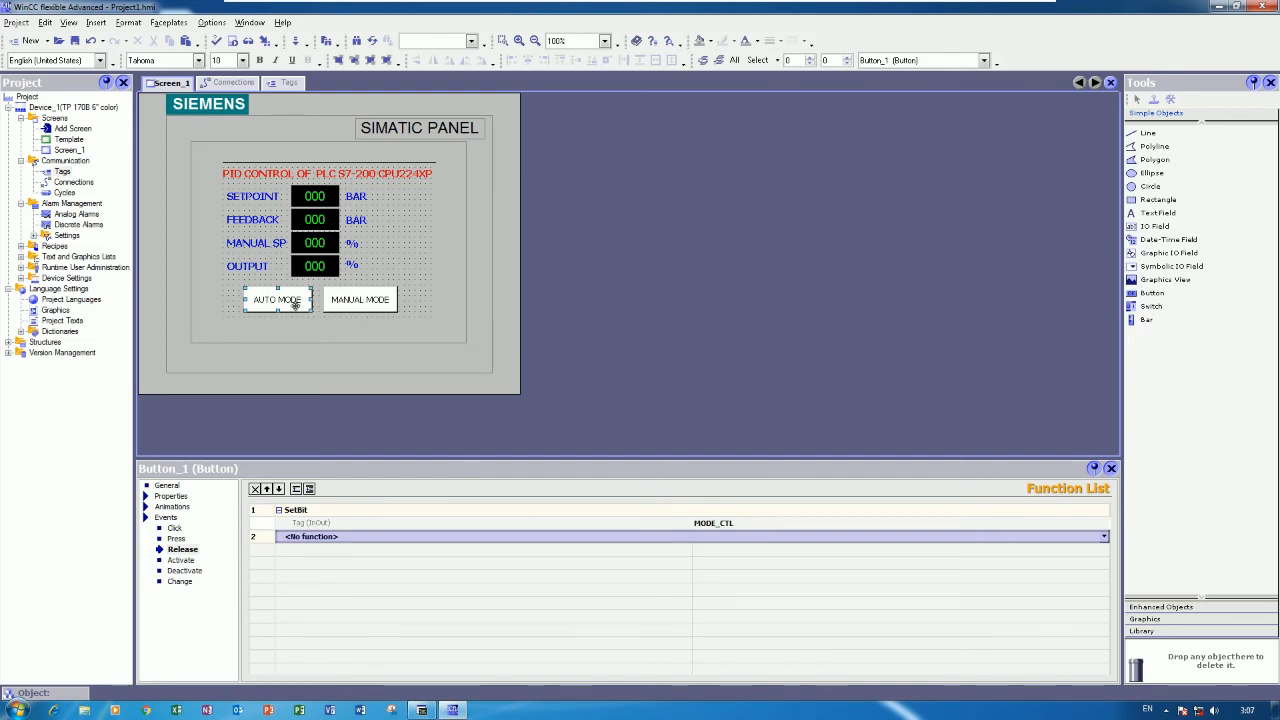
Step: Animate the AUTO MODE button's appearance with MODE_CTL as Bit type, using a white background for 0 and bright green for 1
left_click(172, 506)
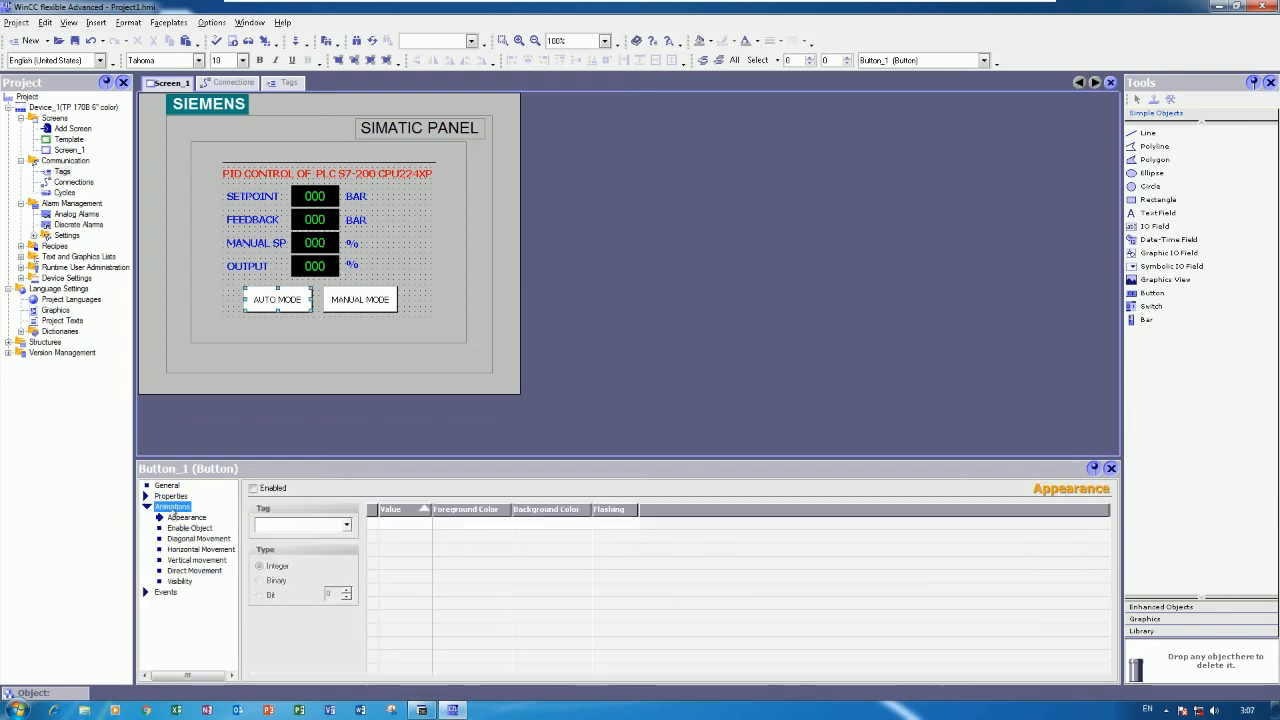
left_click(314, 522)
left_click(346, 524)
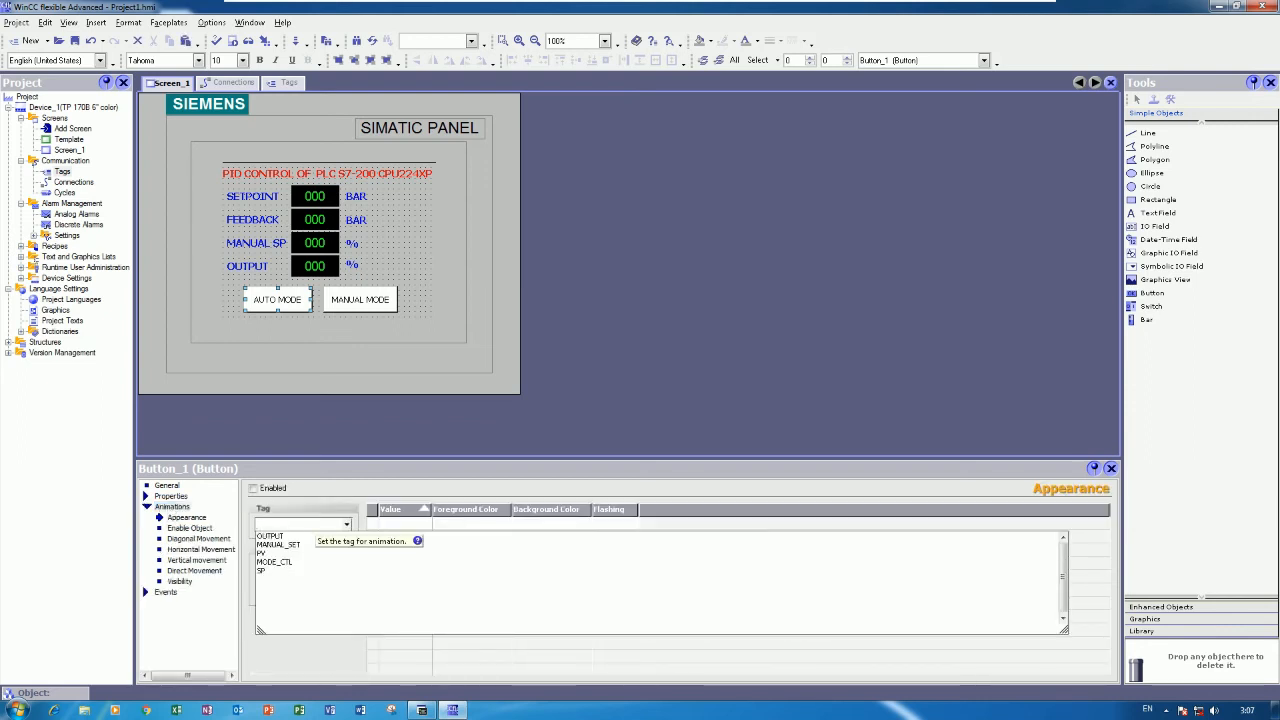
left_click(275, 561)
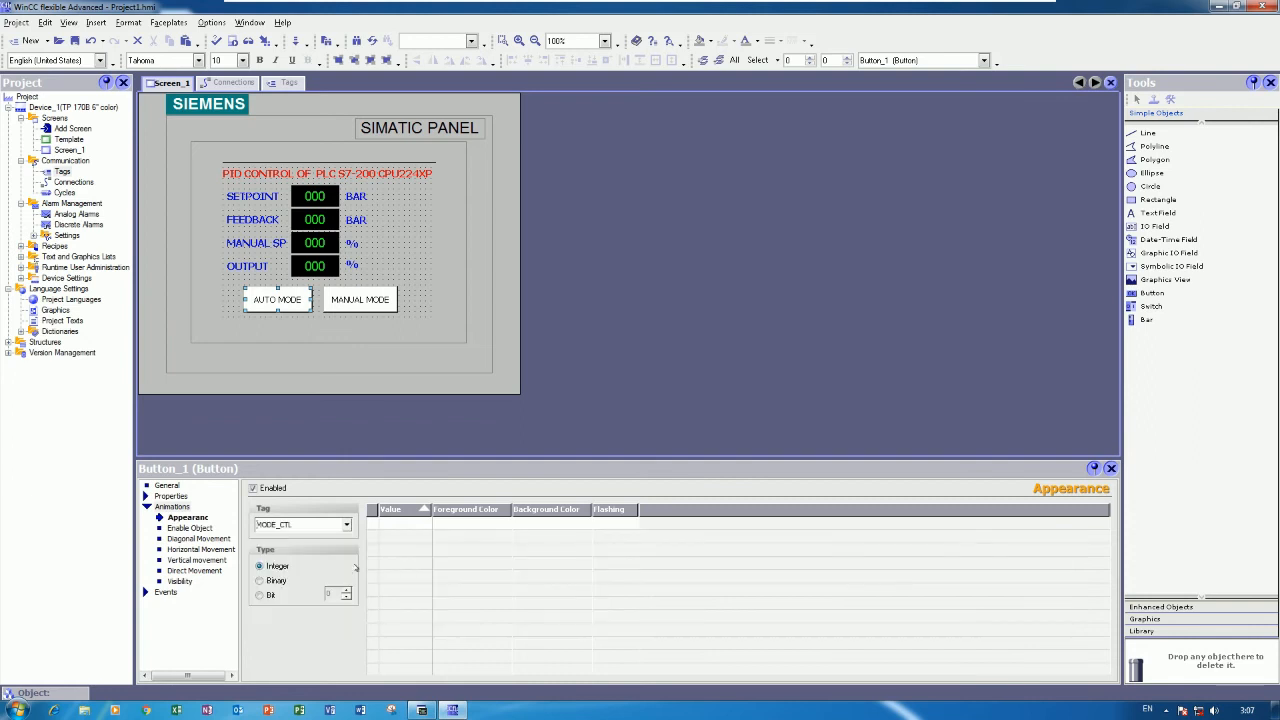
left_click(258, 592)
double_click(405, 524)
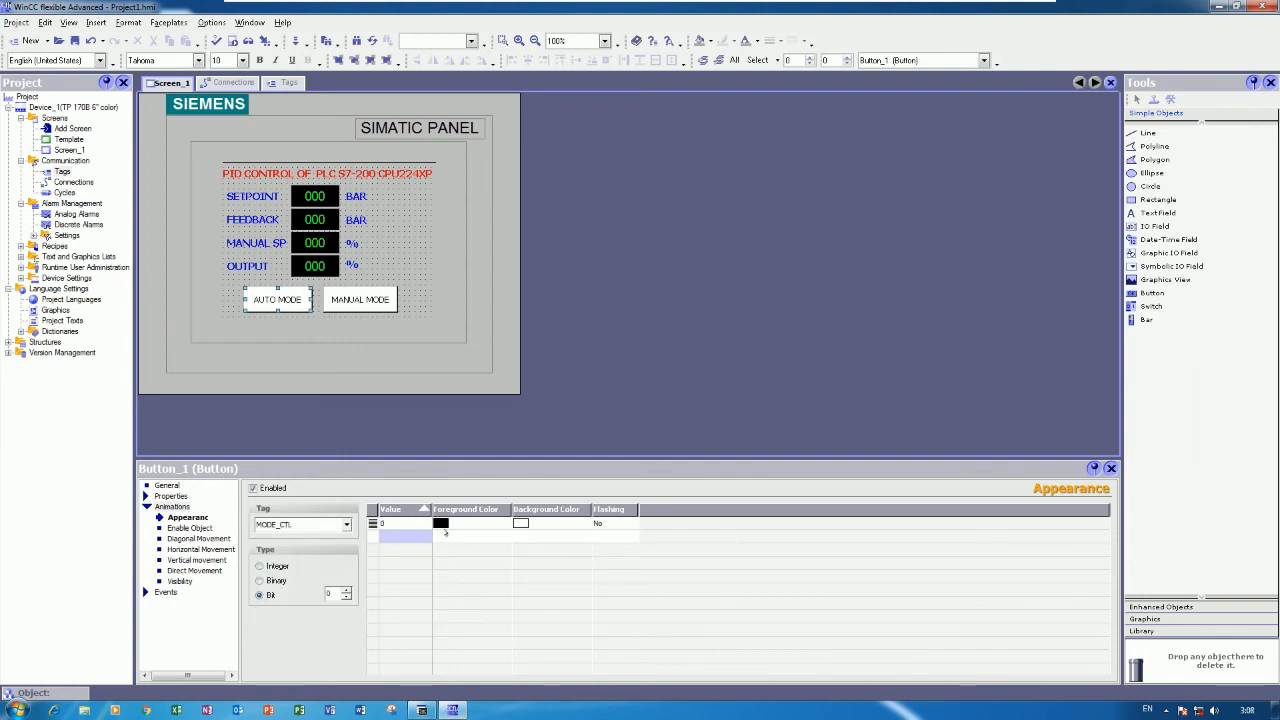
double_click(456, 539)
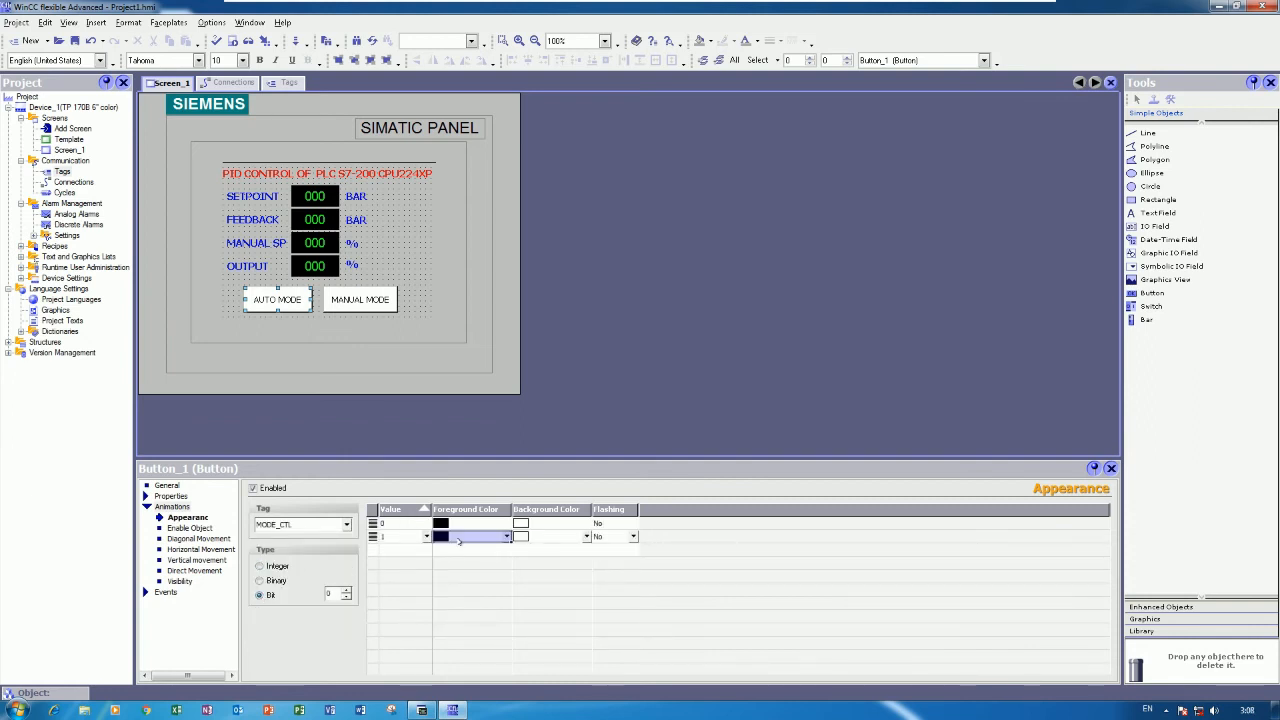
left_click(586, 537)
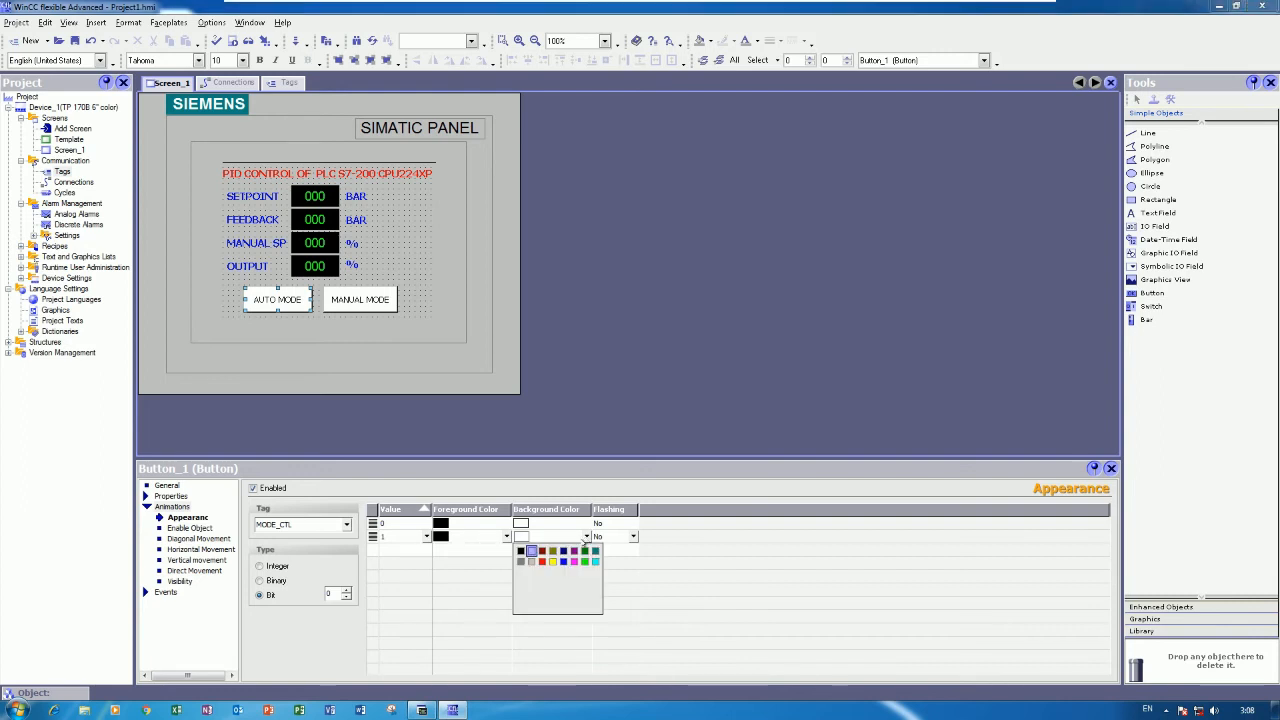
left_click(585, 561)
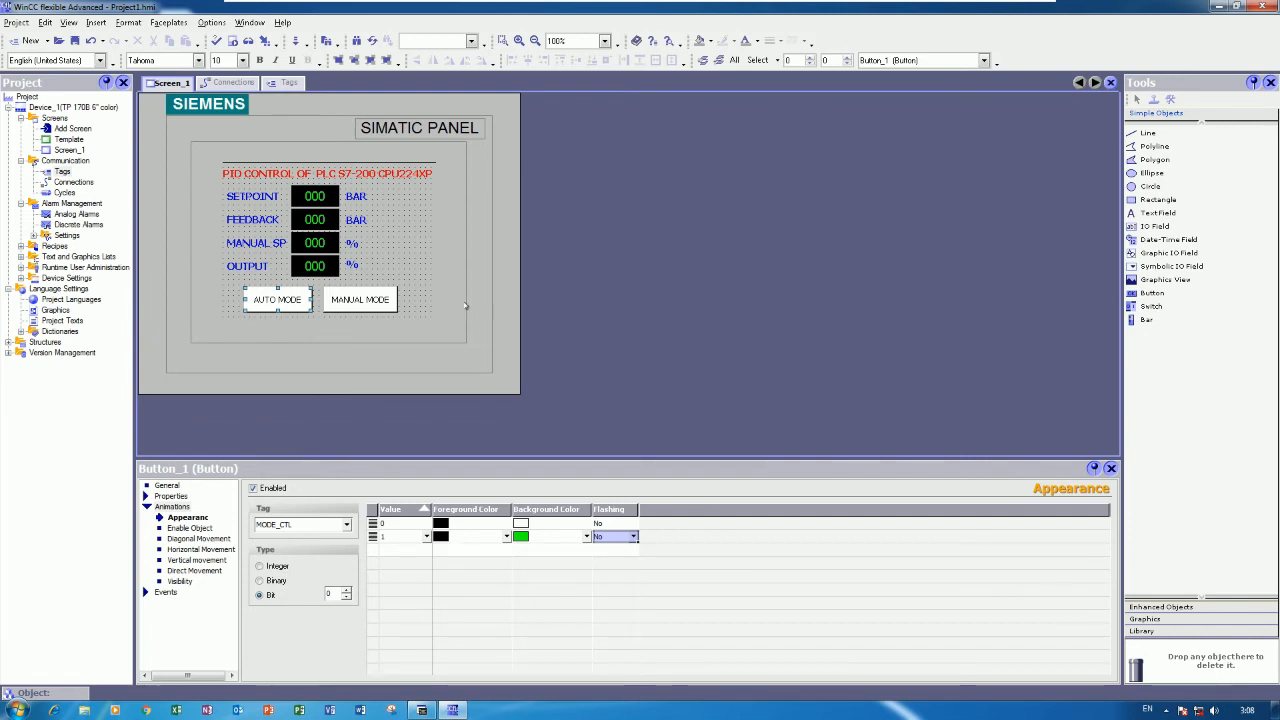
left_click(400, 283)
Step: Assign the ResetBit function on MODE_CTL to the MANUAL MODE button's Release event
left_click(360, 297)
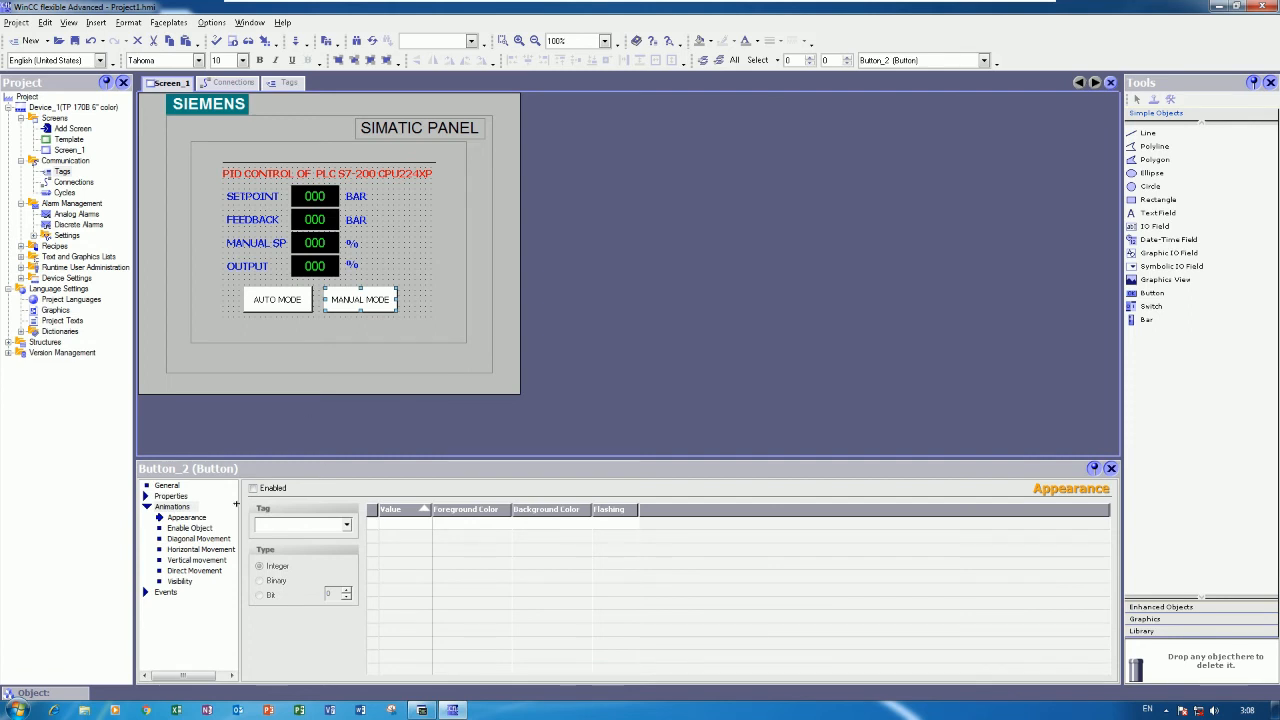
left_click(165, 592)
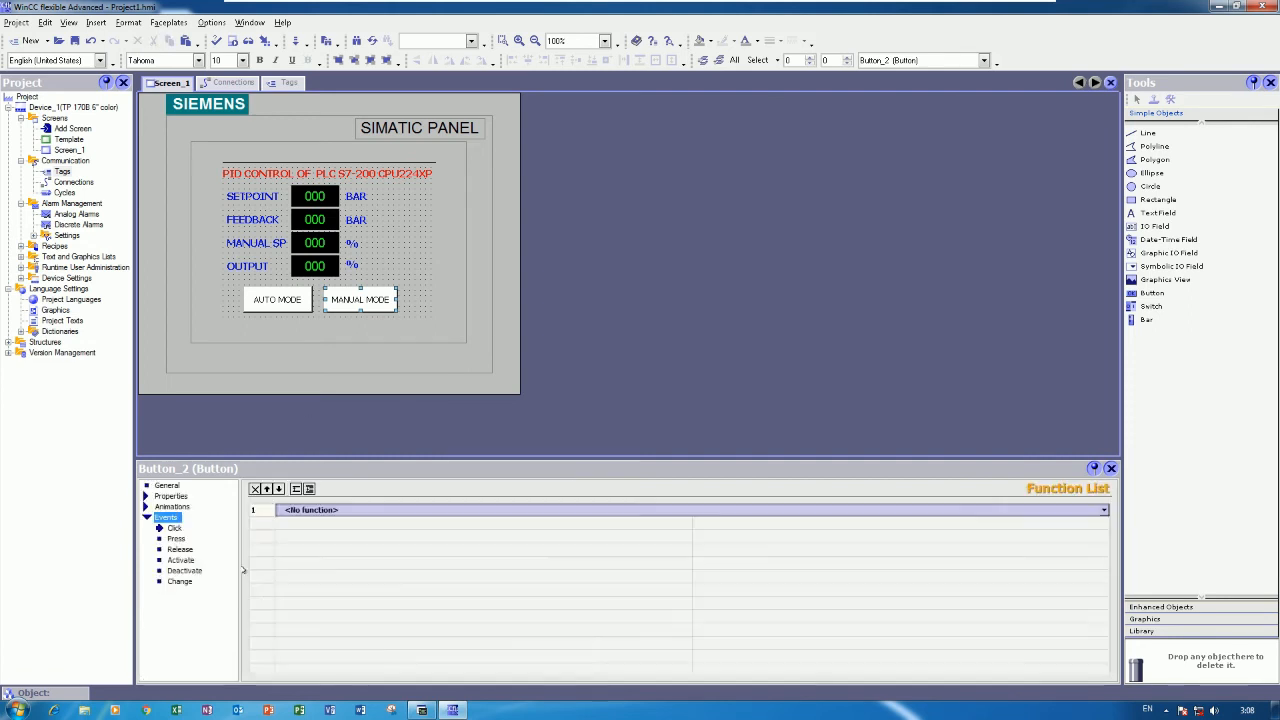
left_click(180, 549)
left_click(347, 511)
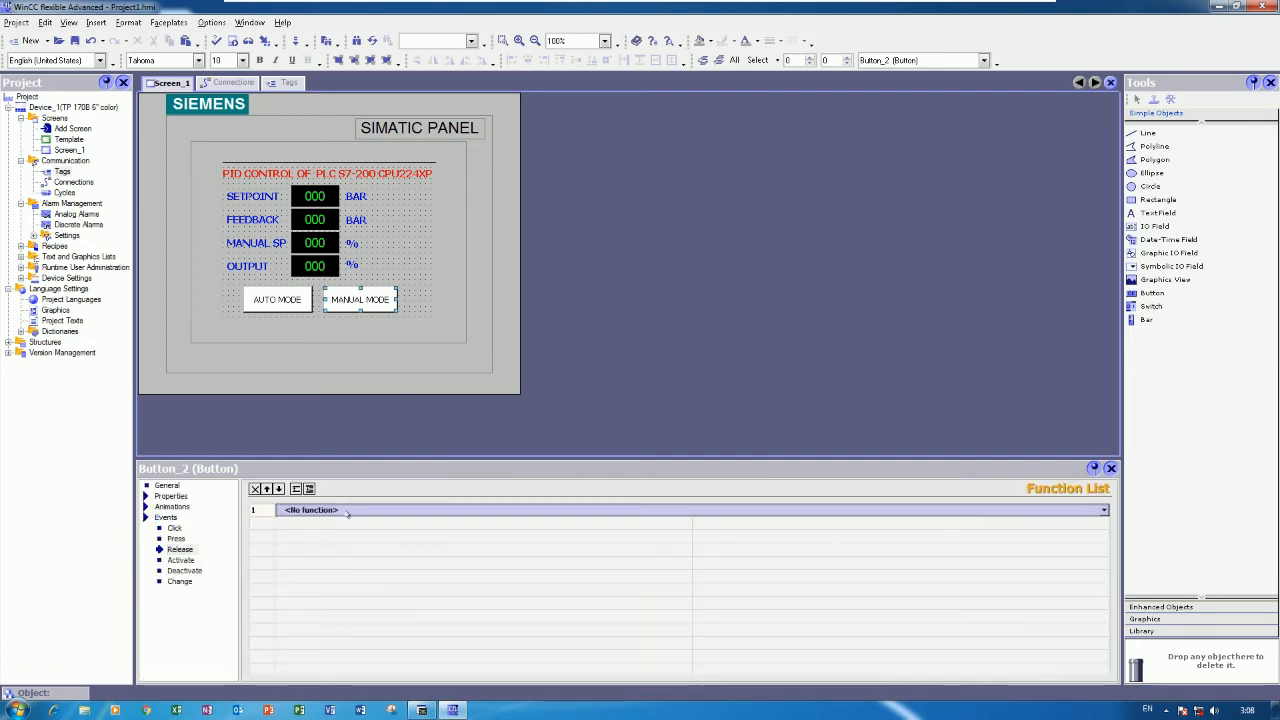
type("s")
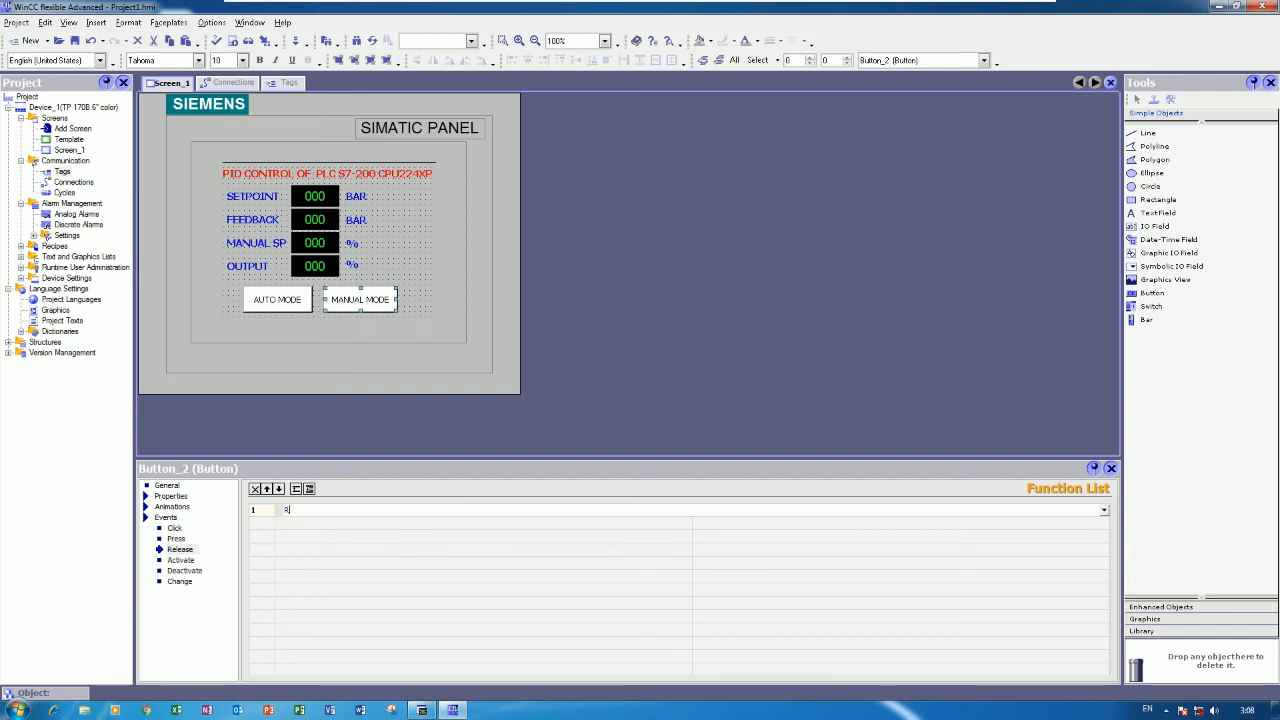
type("es")
left_click(455, 529)
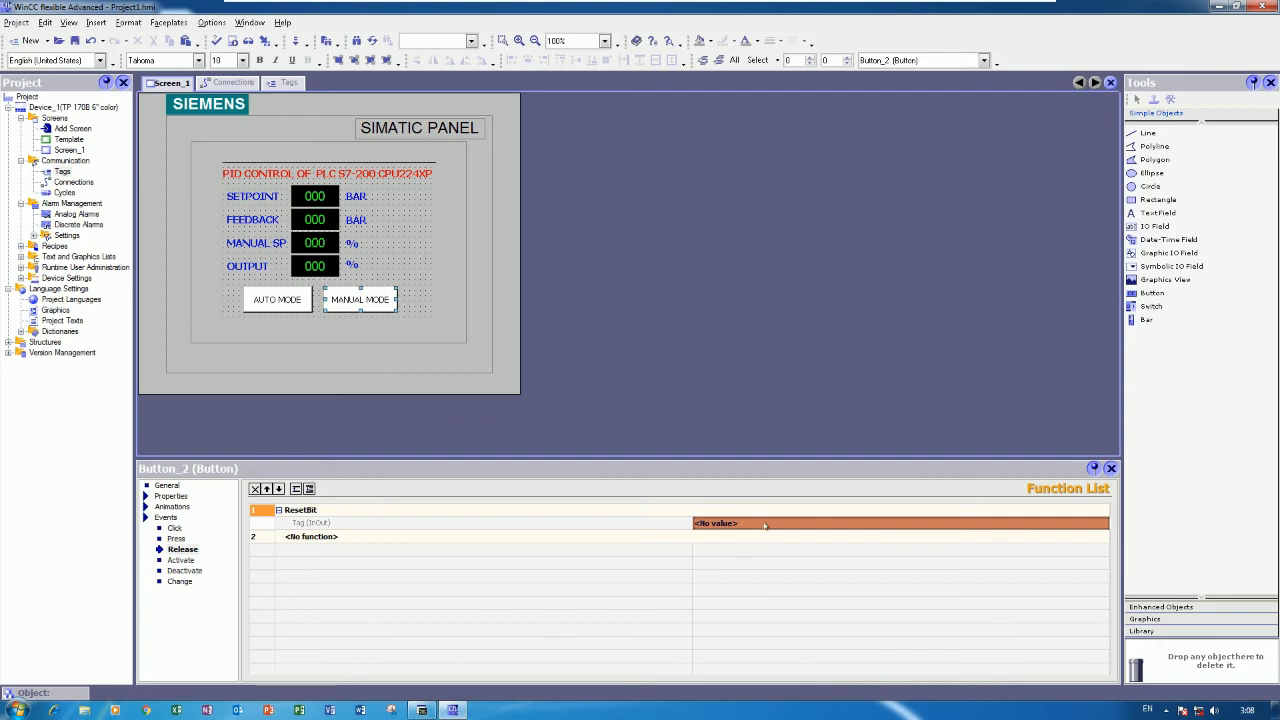
left_click(697, 522)
type("MO")
left_click(623, 534)
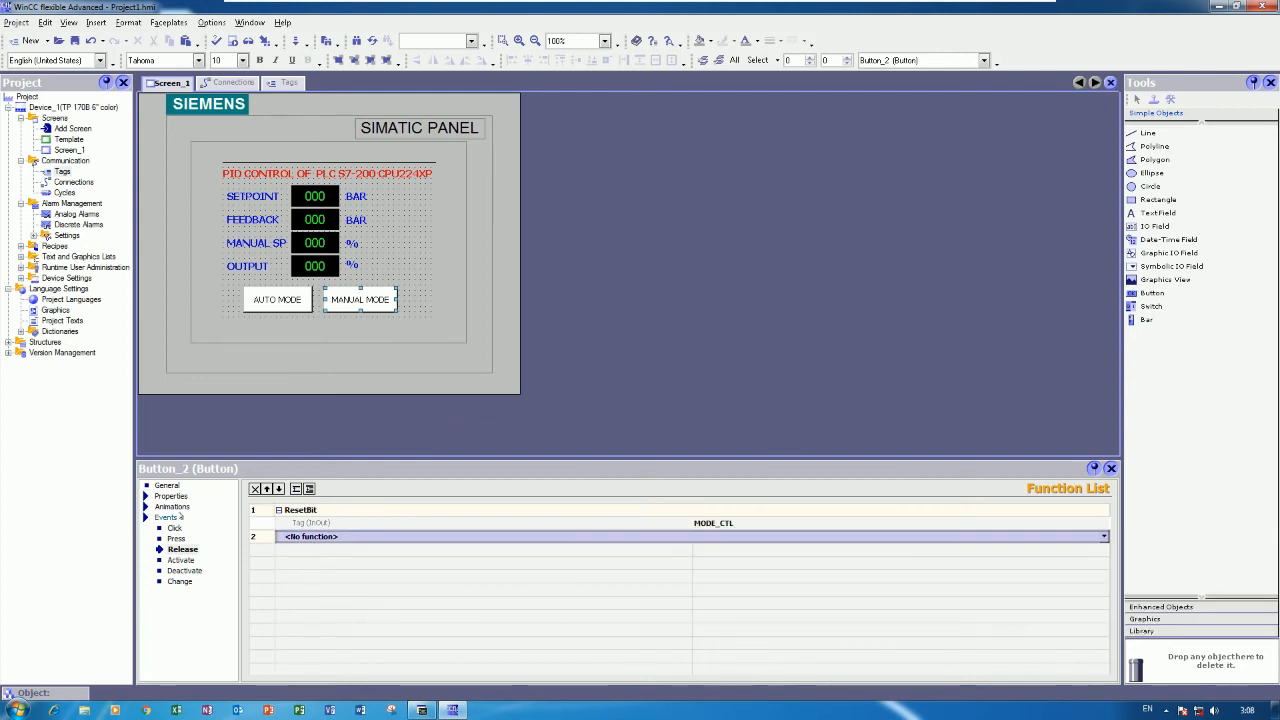
Step: Animate the MANUAL MODE button's appearance with MODE_CTL as Bit type, using a bright green background for 0 and white for 1
left_click(173, 506)
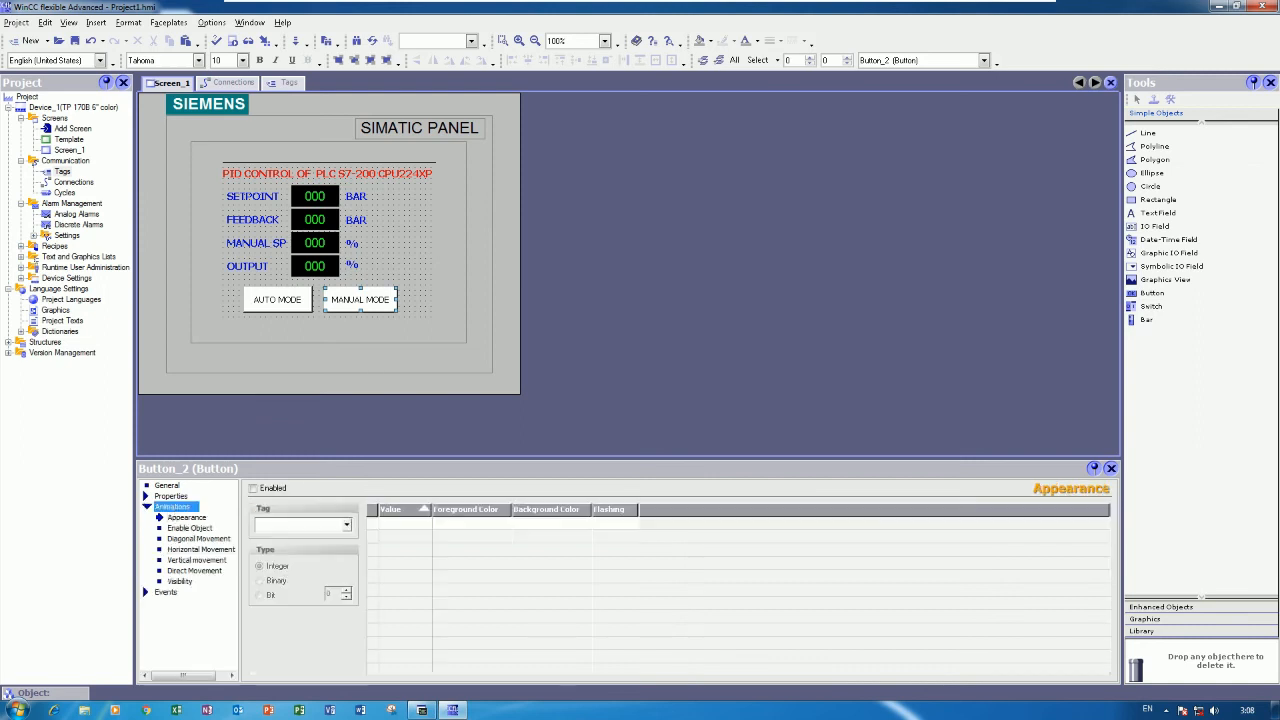
left_click(304, 523)
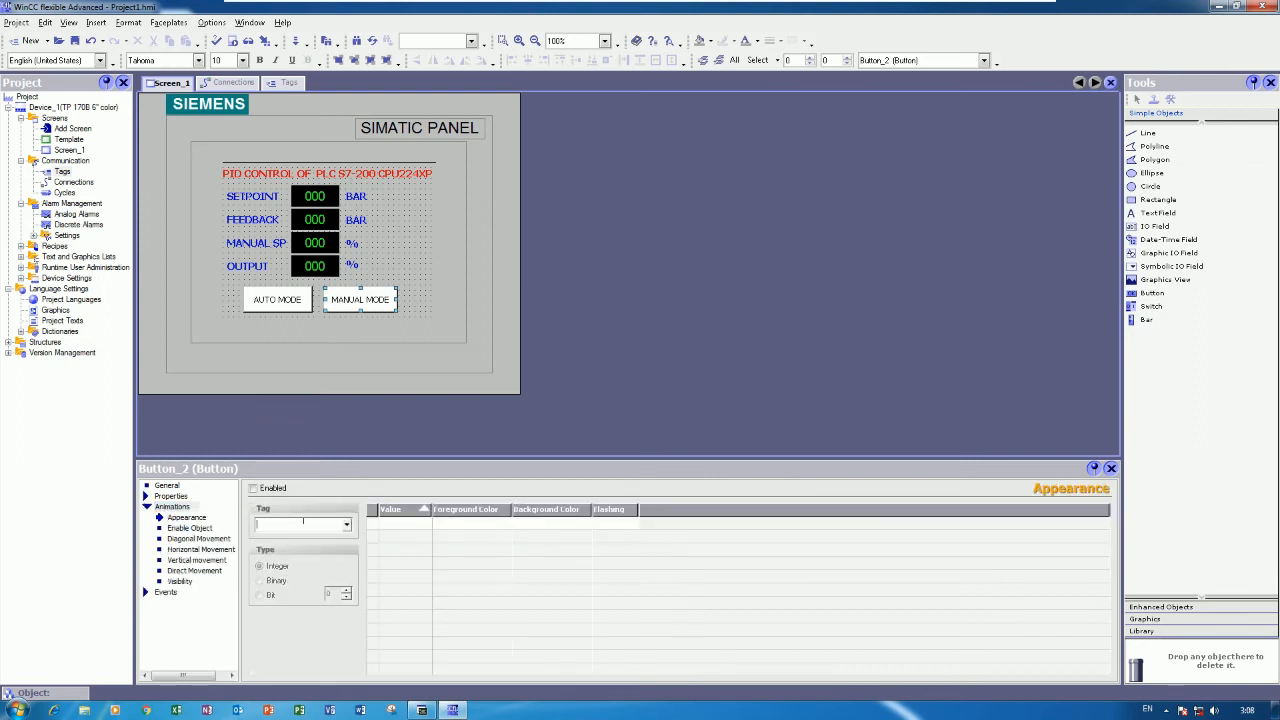
type("MO")
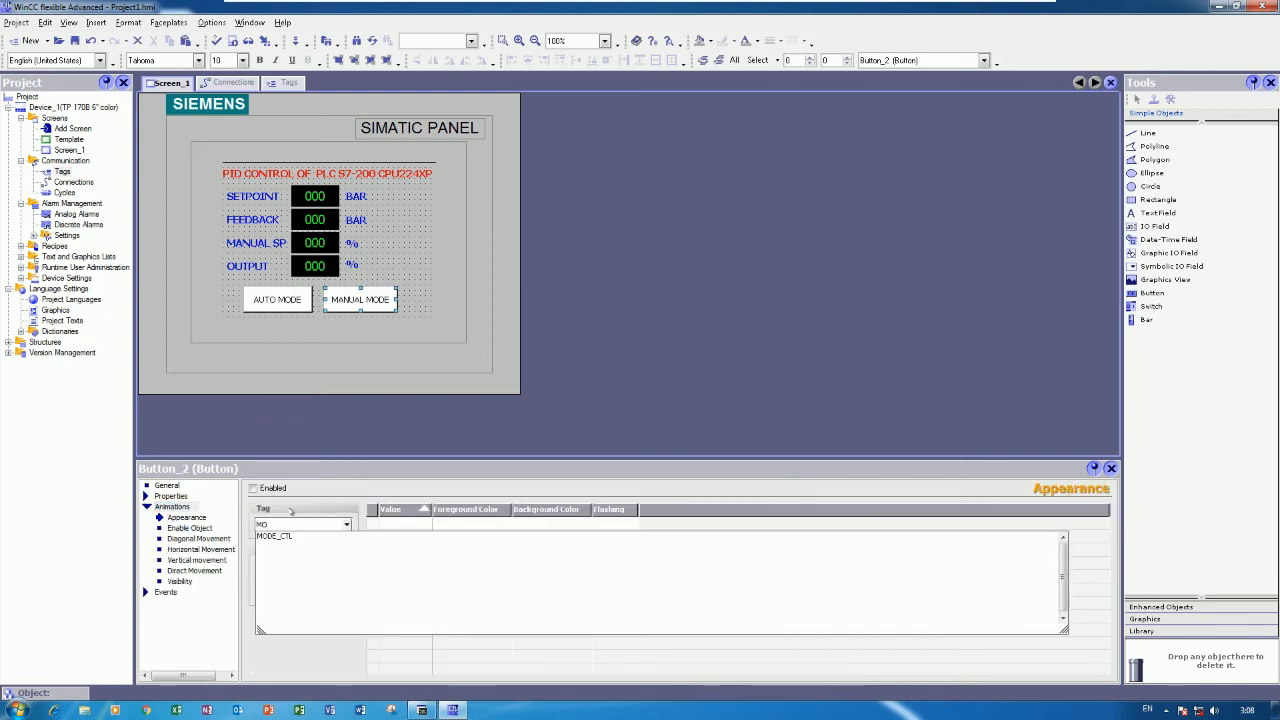
left_click(292, 541)
left_click(262, 595)
double_click(410, 524)
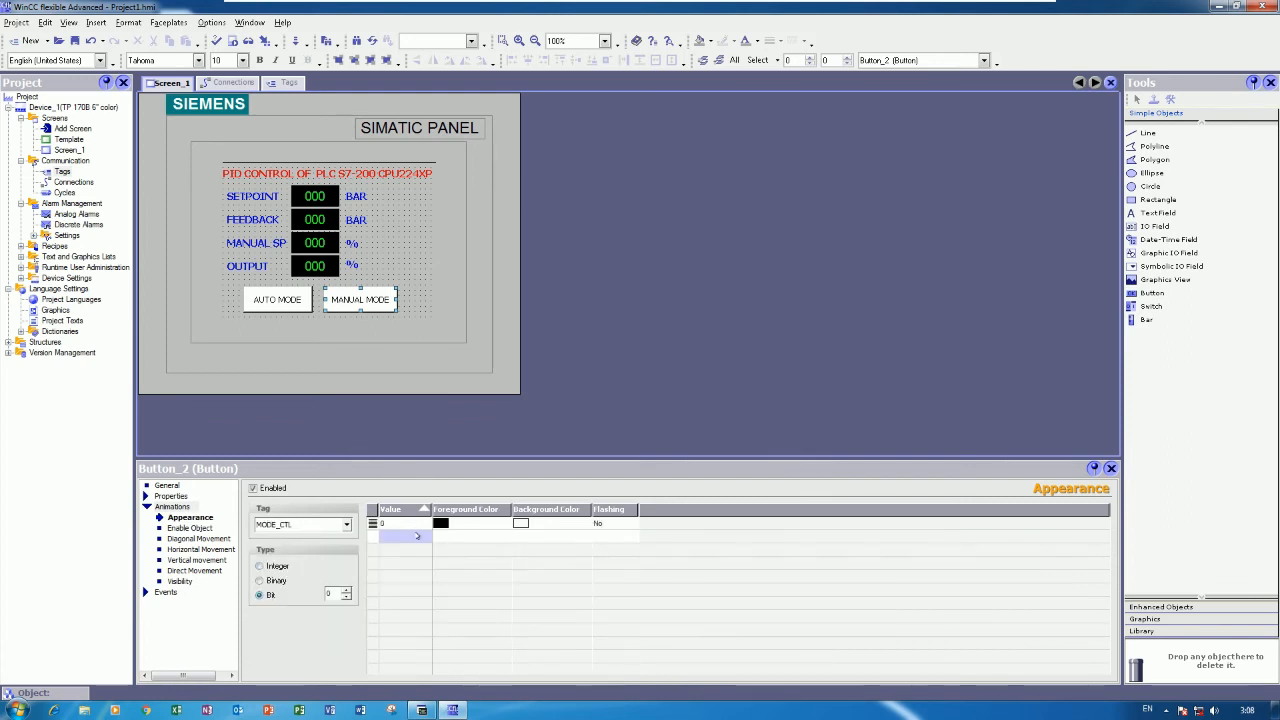
left_click(520, 523)
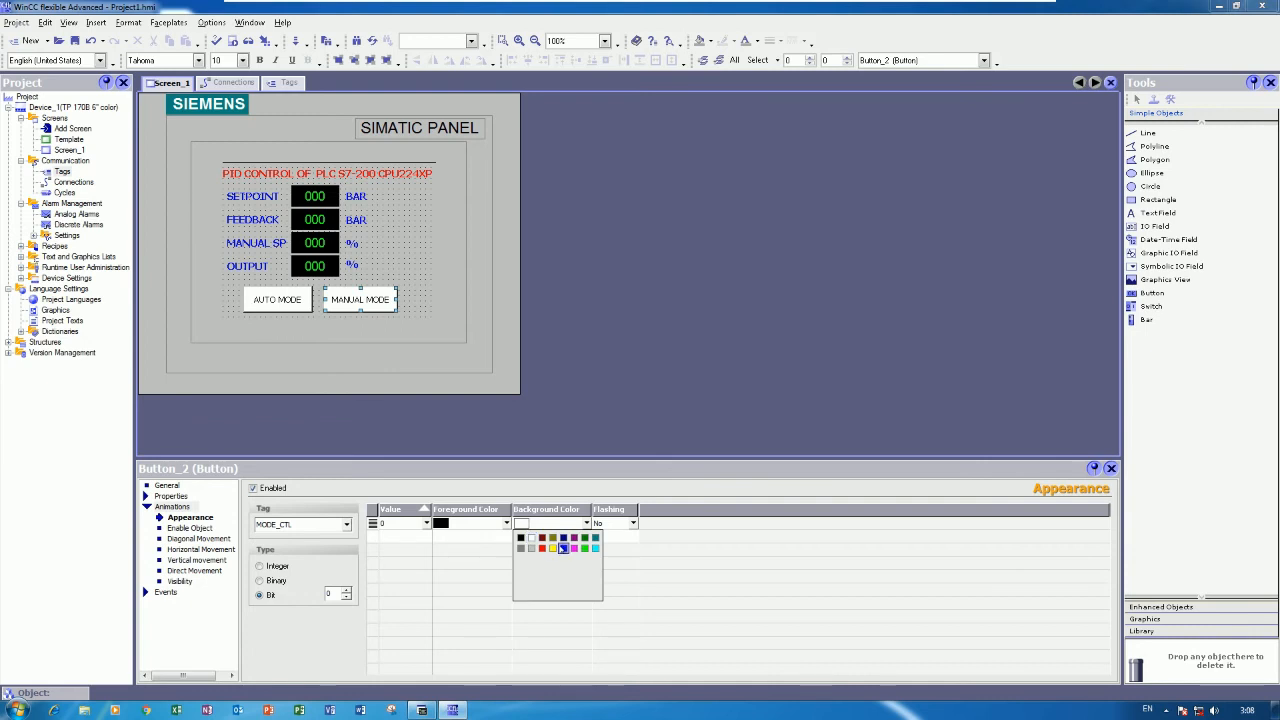
left_click(585, 549)
double_click(405, 536)
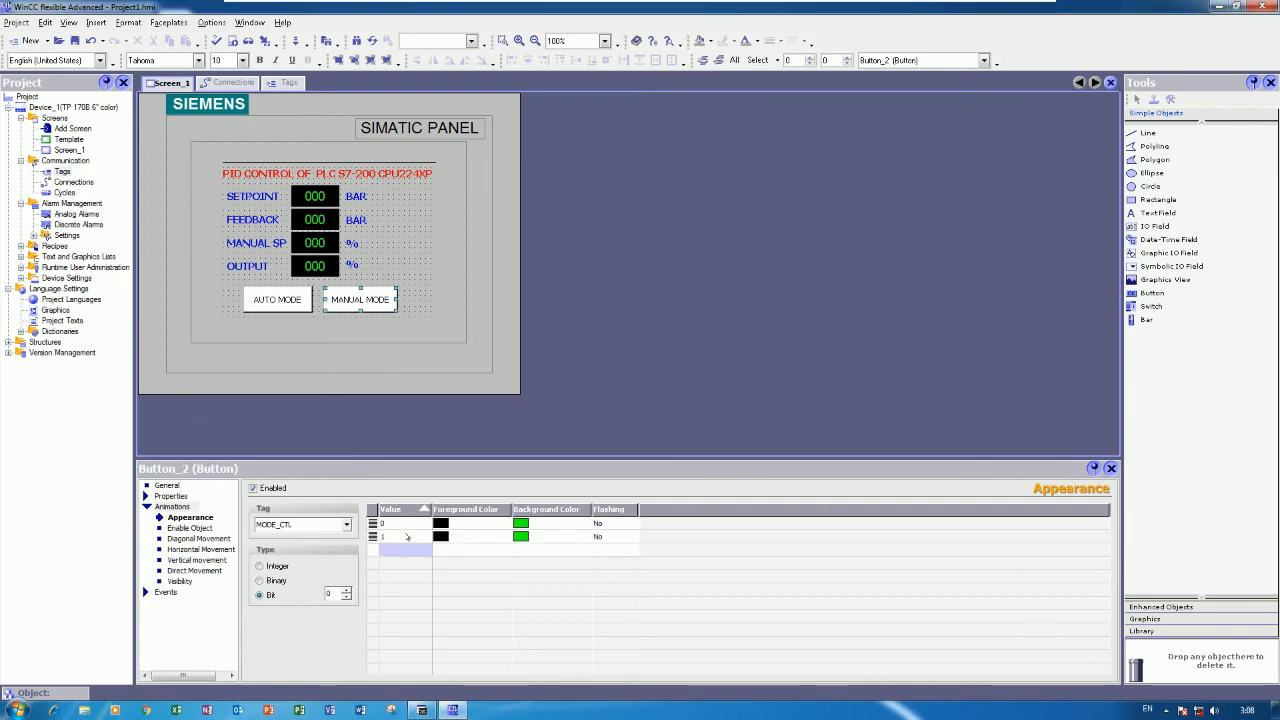
left_click(520, 536)
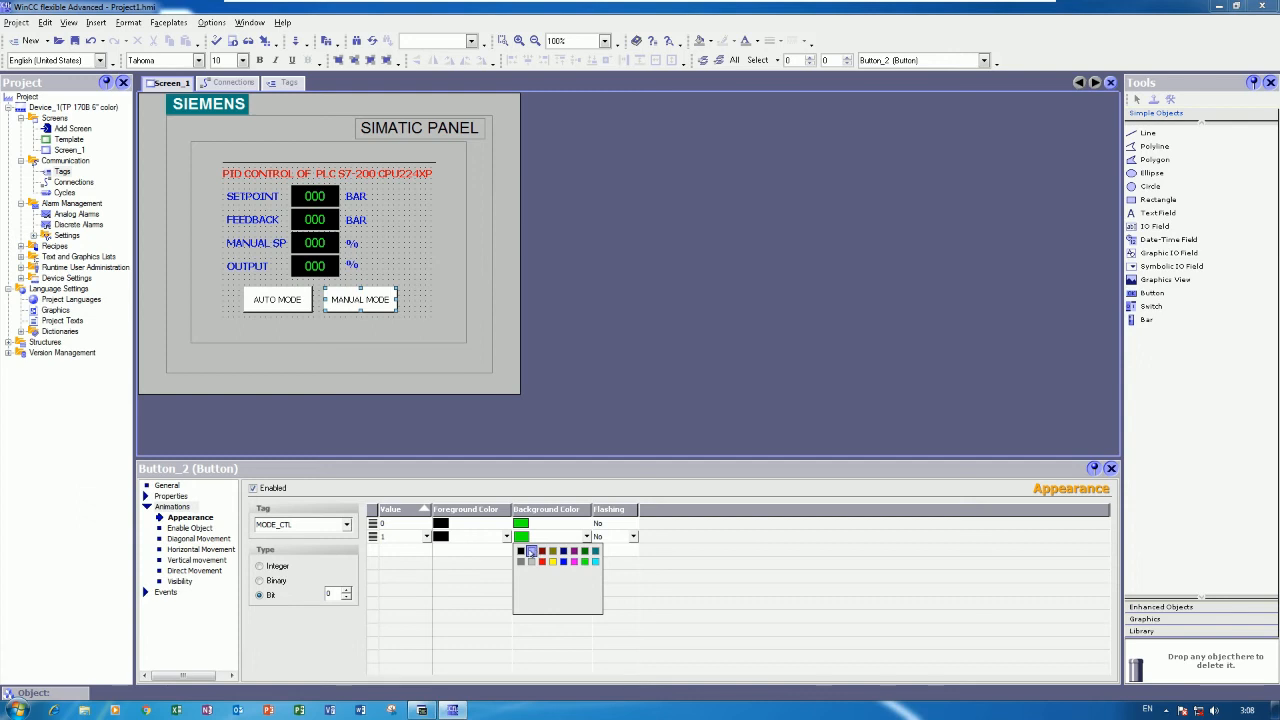
left_click(531, 551)
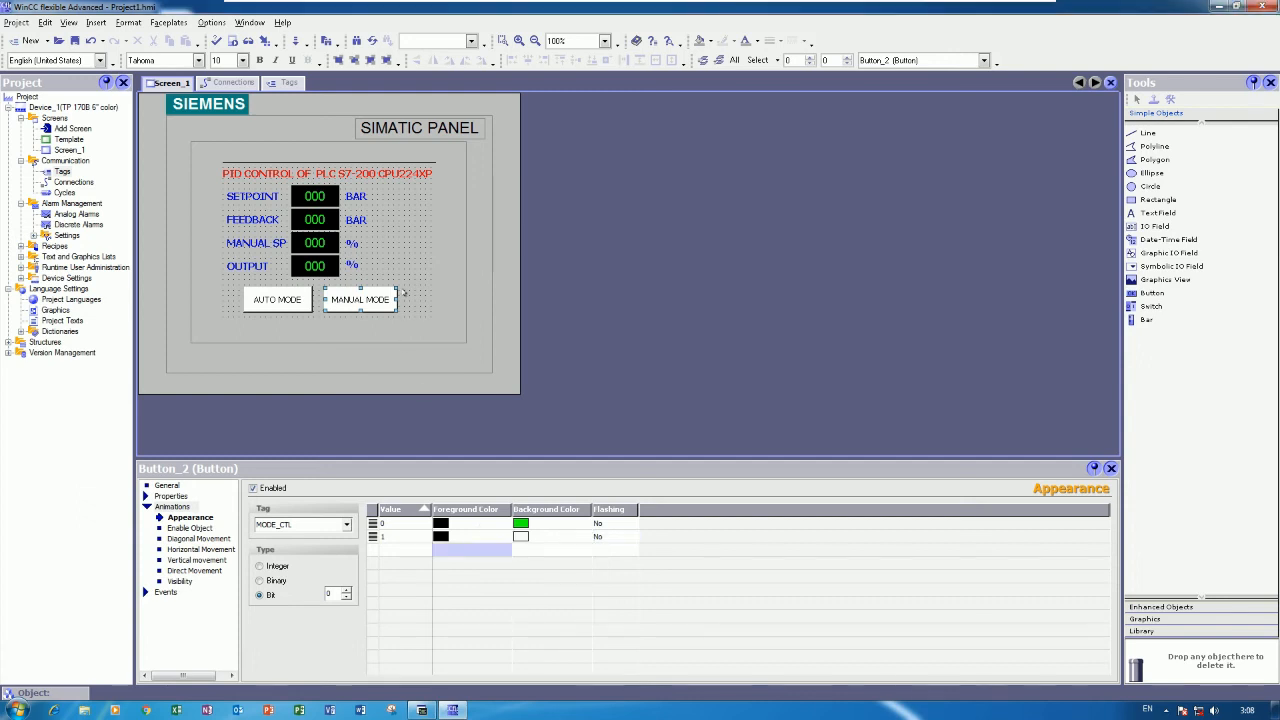
left_click(406, 292)
Step: Save the project as PID HMI in a new PID HMI folder on the desktop, and close the runtime preview
left_click(74, 41)
left_click(497, 425)
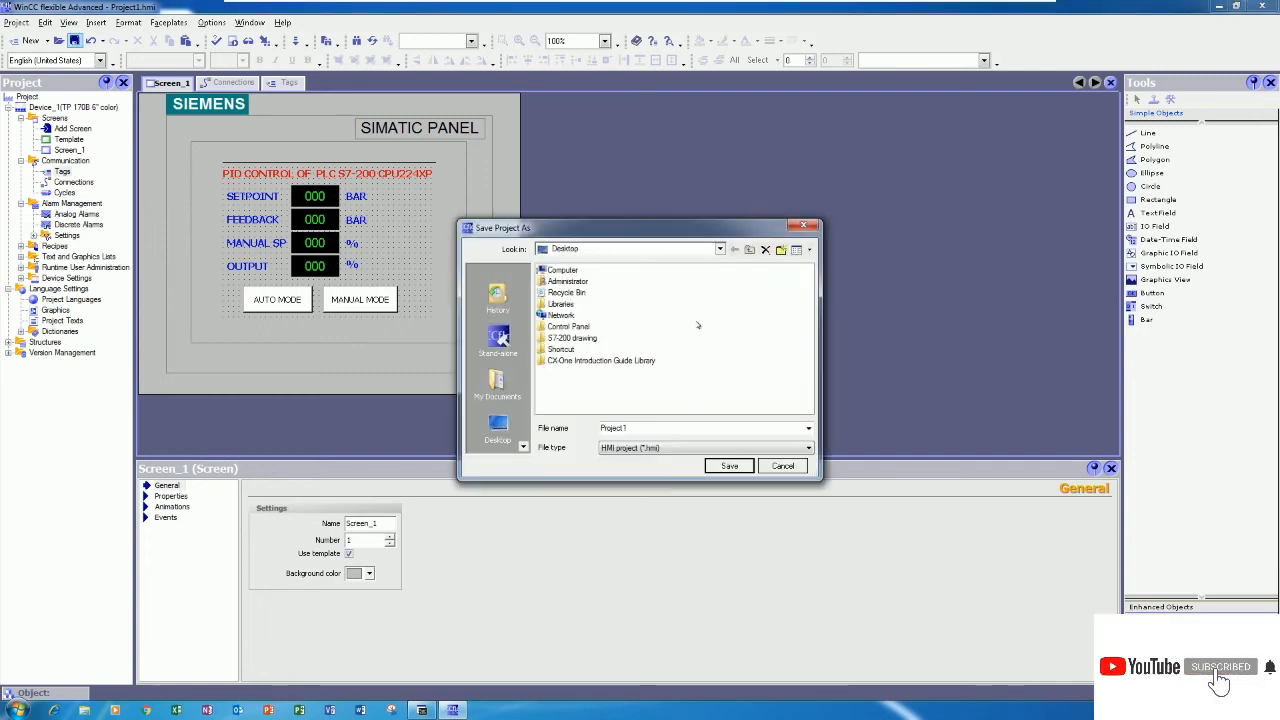
left_click(781, 249)
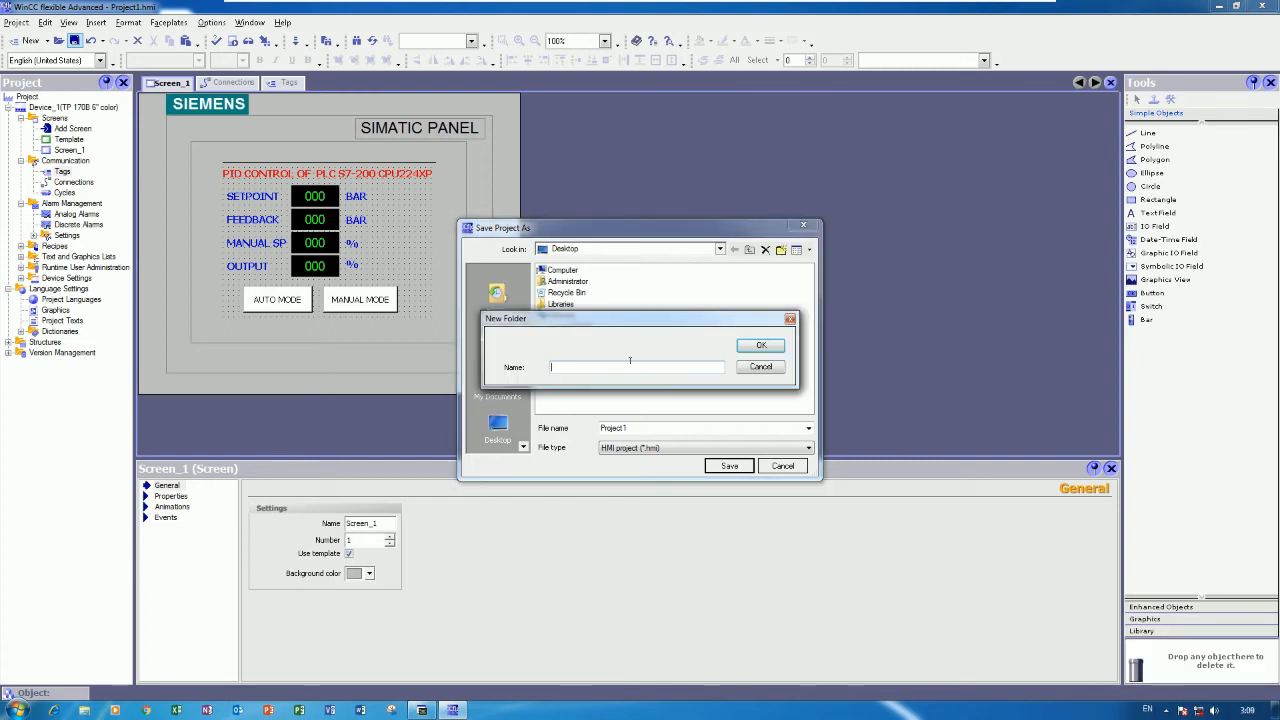
type("PID HMI")
key("Return")
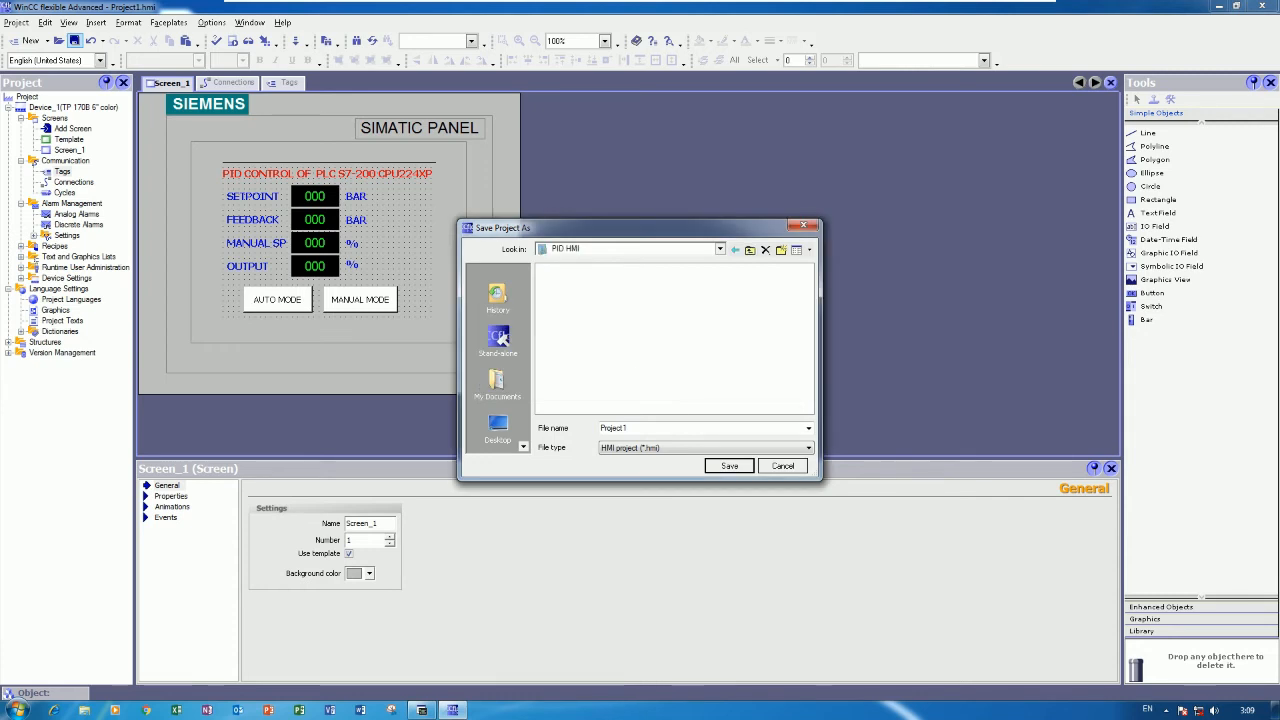
double_click(682, 427)
type("PID HMI")
key("Return")
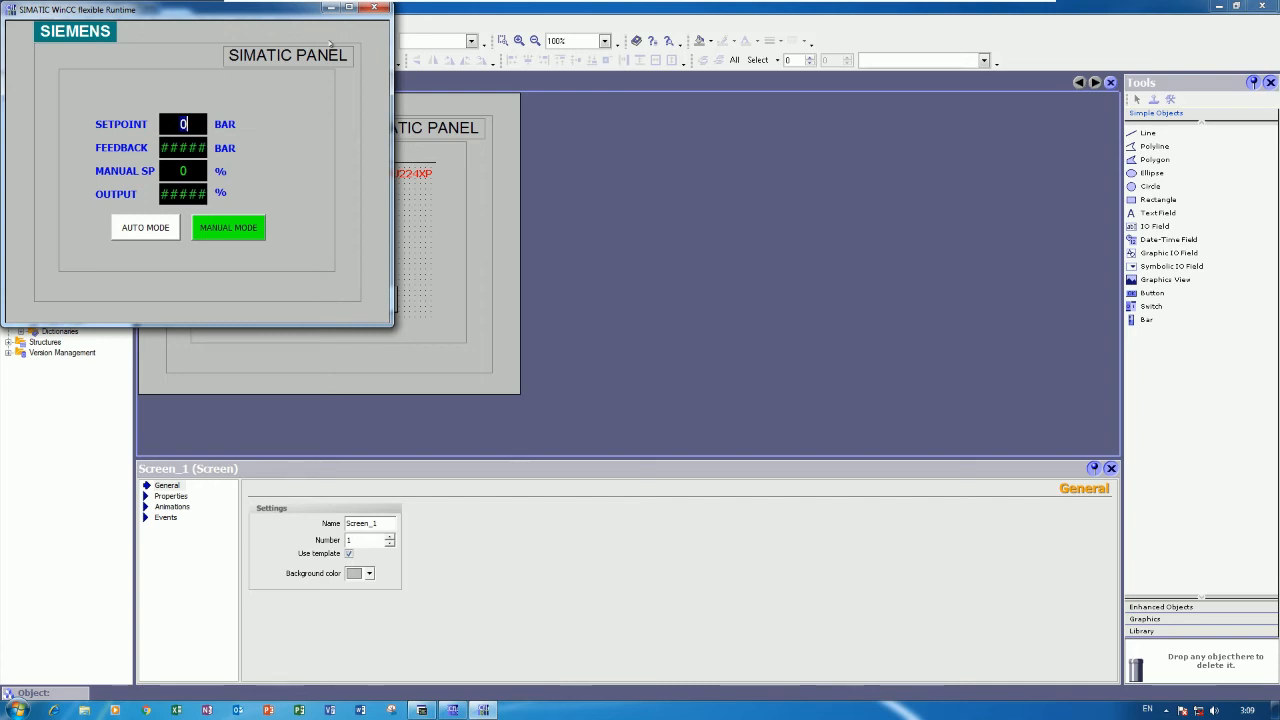
left_click(374, 8)
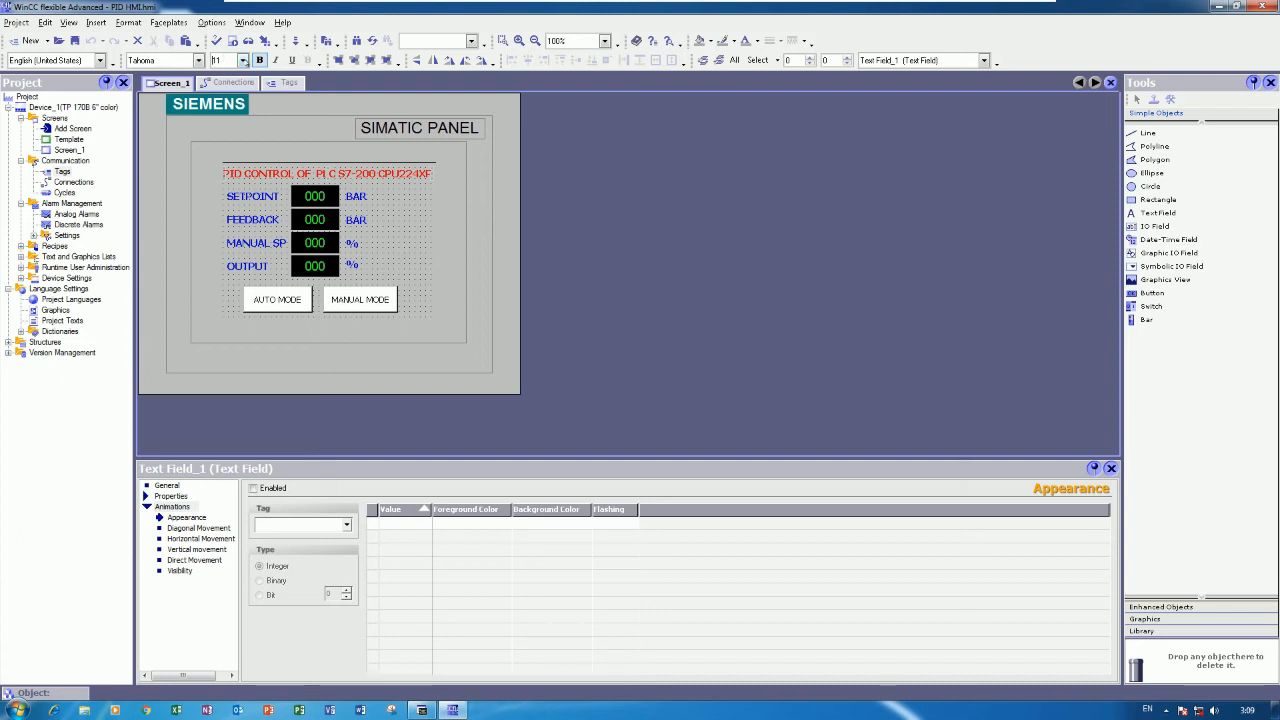
Step: Try font size 10 on the red PID CONTROL title and set it back to 11
left_click(243, 60)
left_click(230, 93)
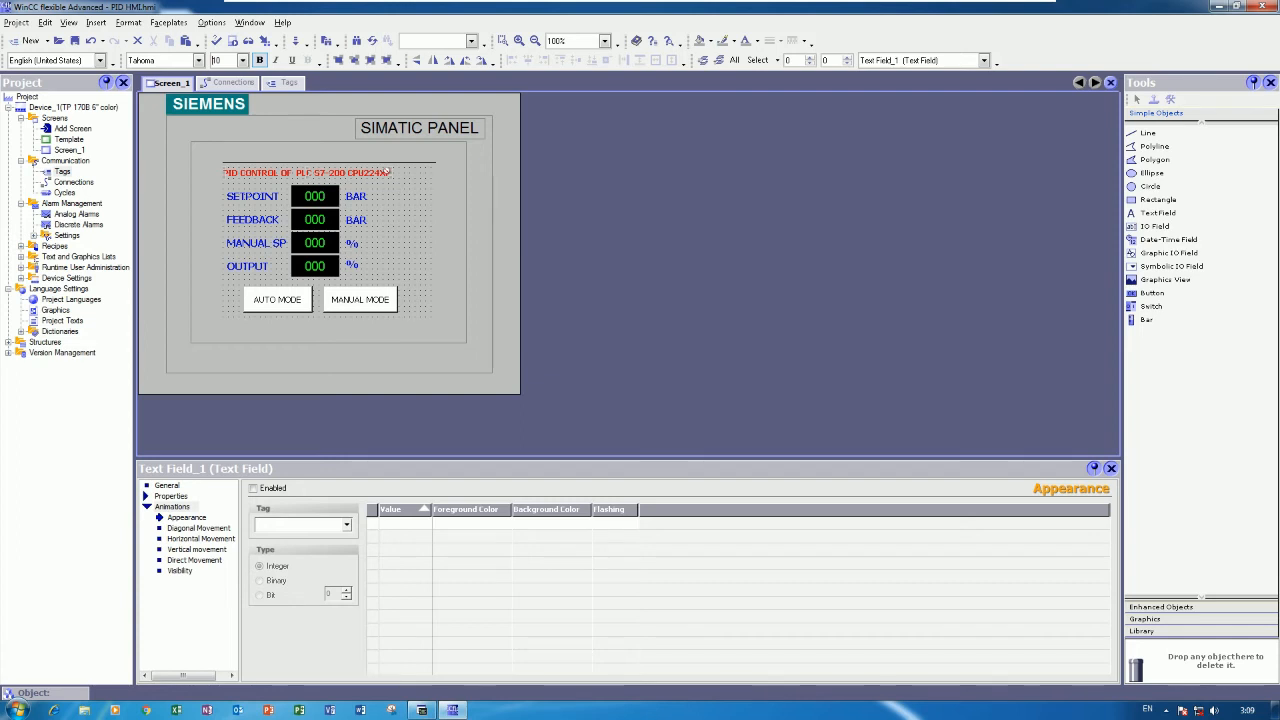
left_click(243, 60)
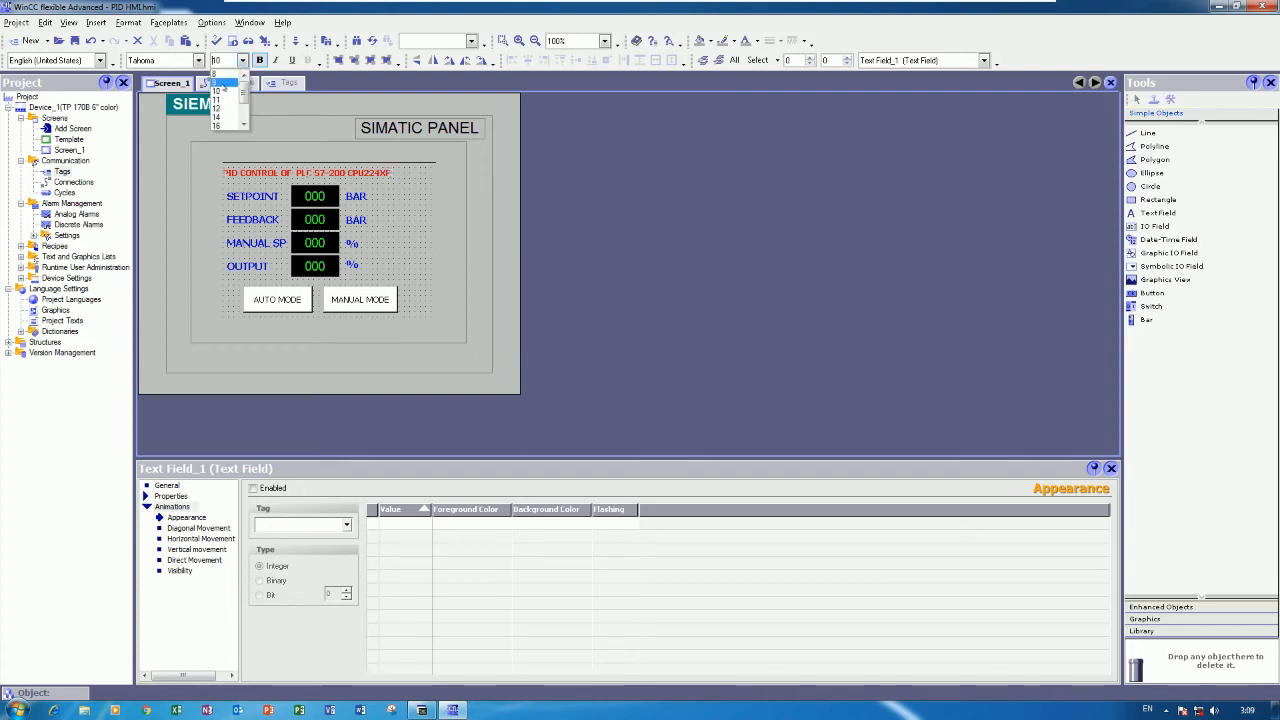
left_click(230, 99)
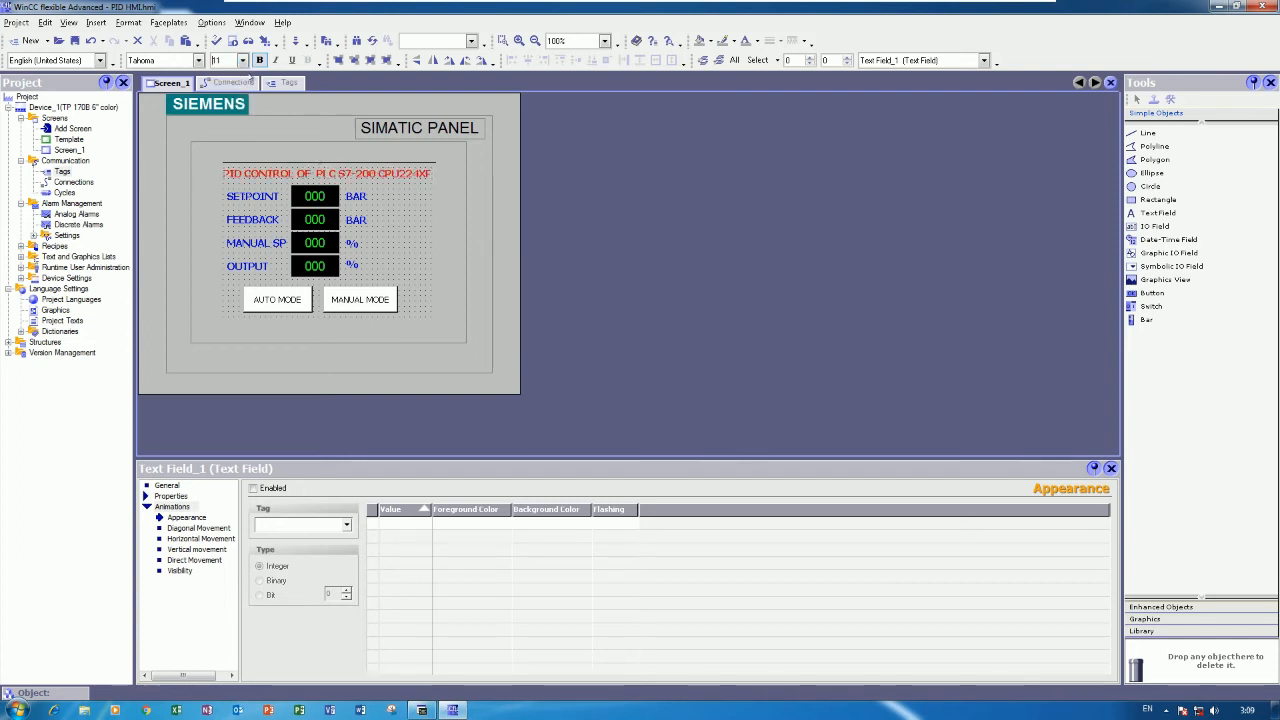
Step: Remove bold from the red PID CONTROL title and shift it slightly right to centre it above the fields
left_click(259, 60)
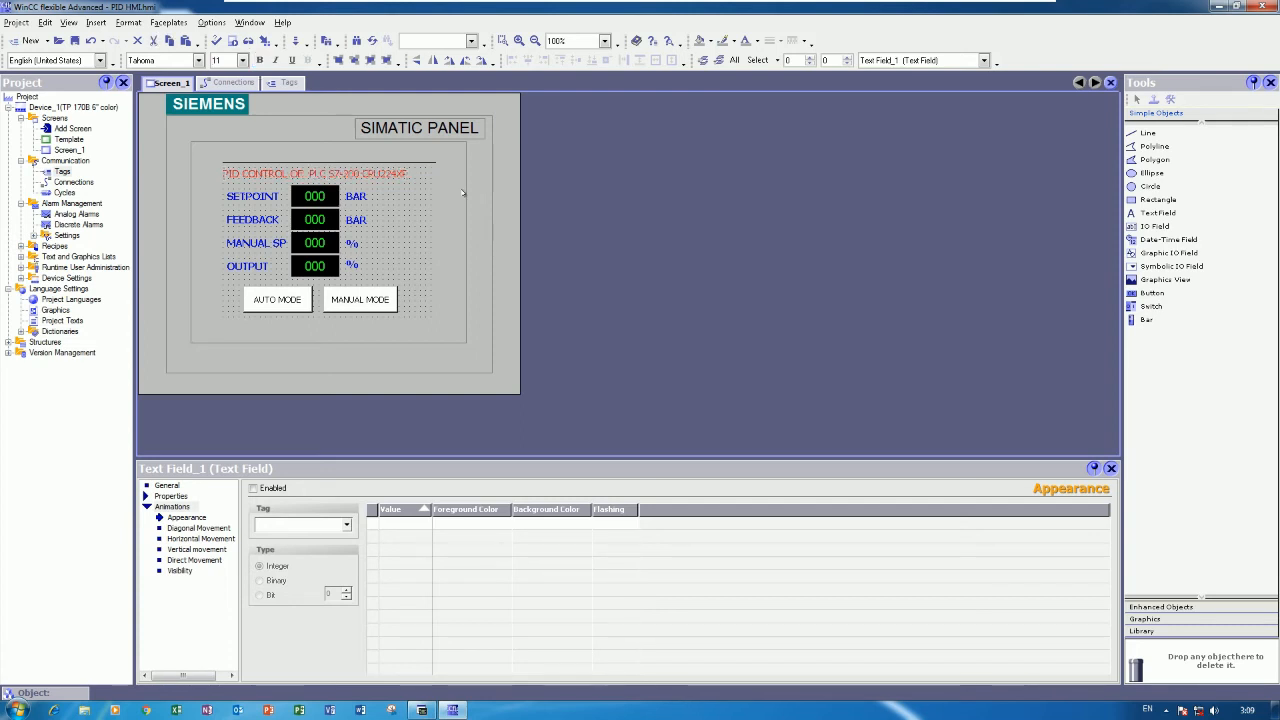
left_click(401, 206)
left_click(388, 173)
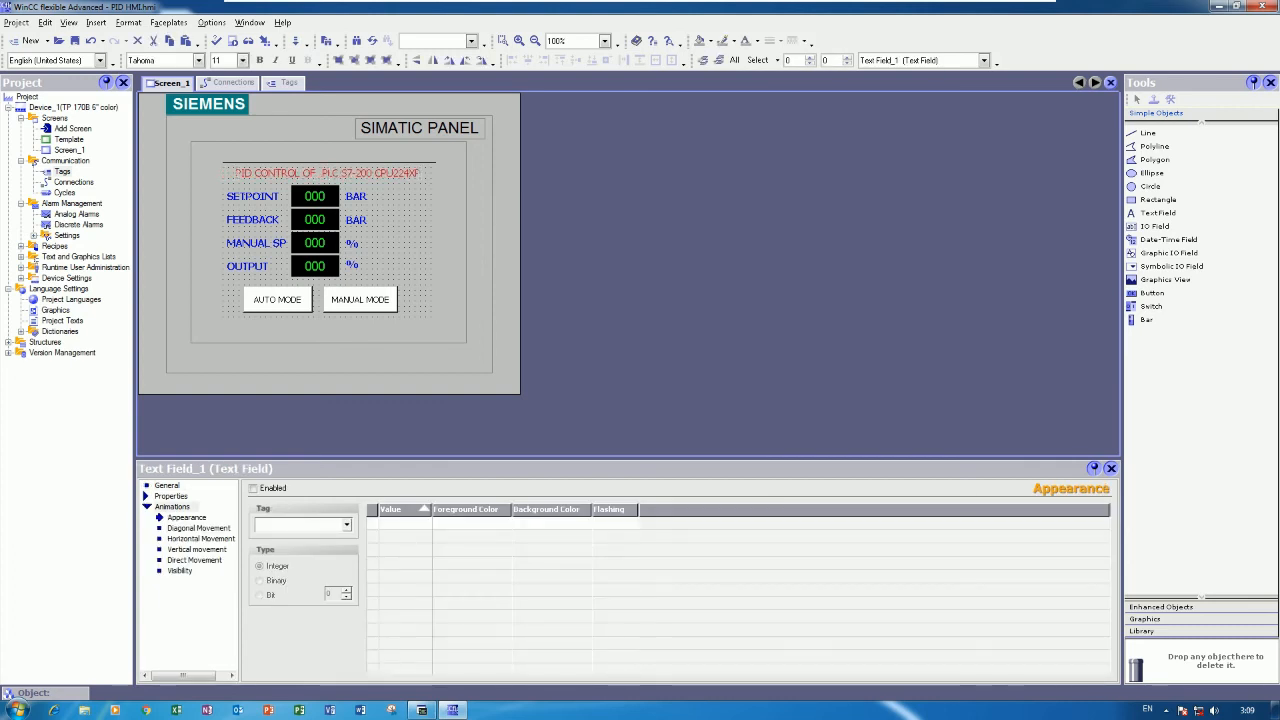
left_click(410, 212)
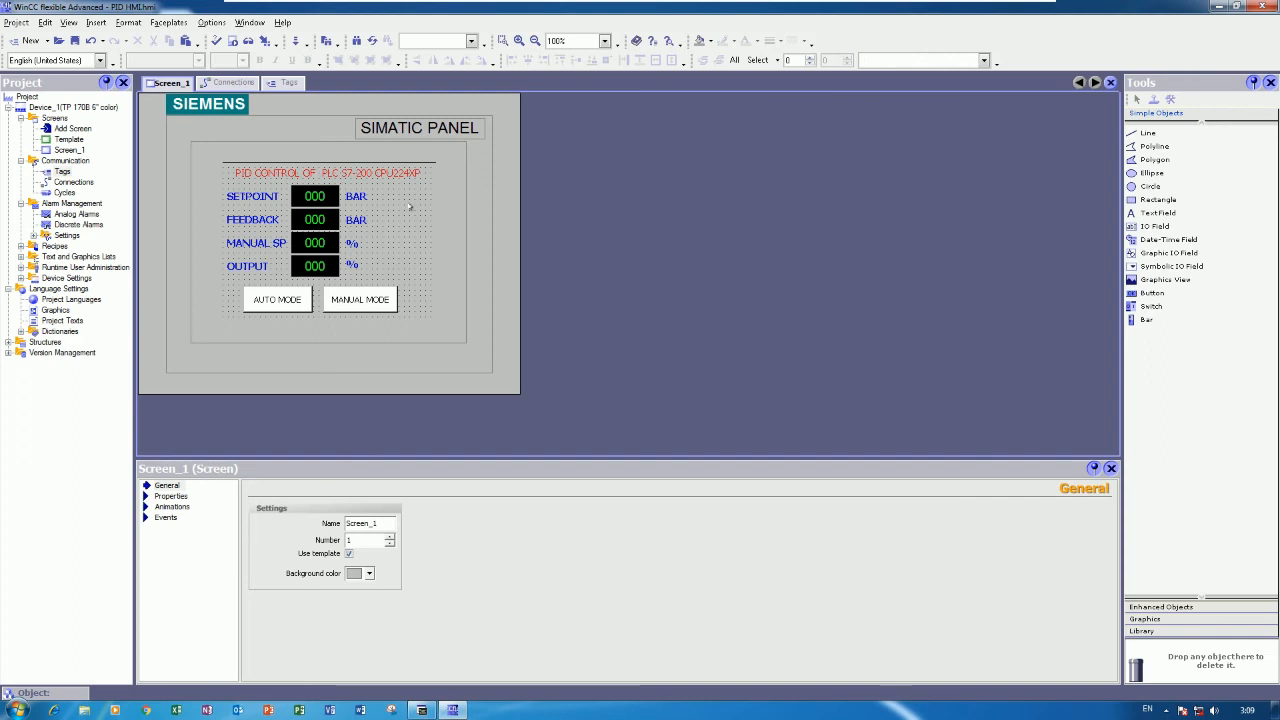
Step: Save the project and check the operator screen in the WinCC flexible runtime, closing the runtime when done
left_click(74, 40)
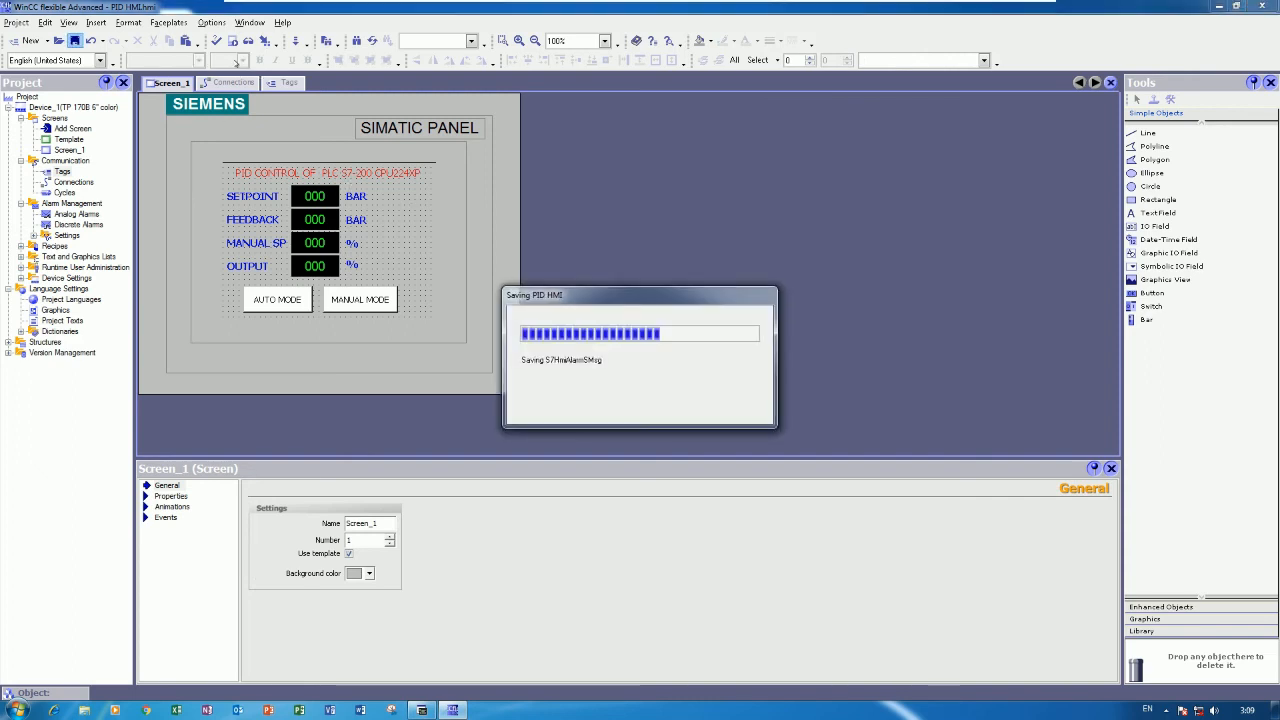
left_click(233, 42)
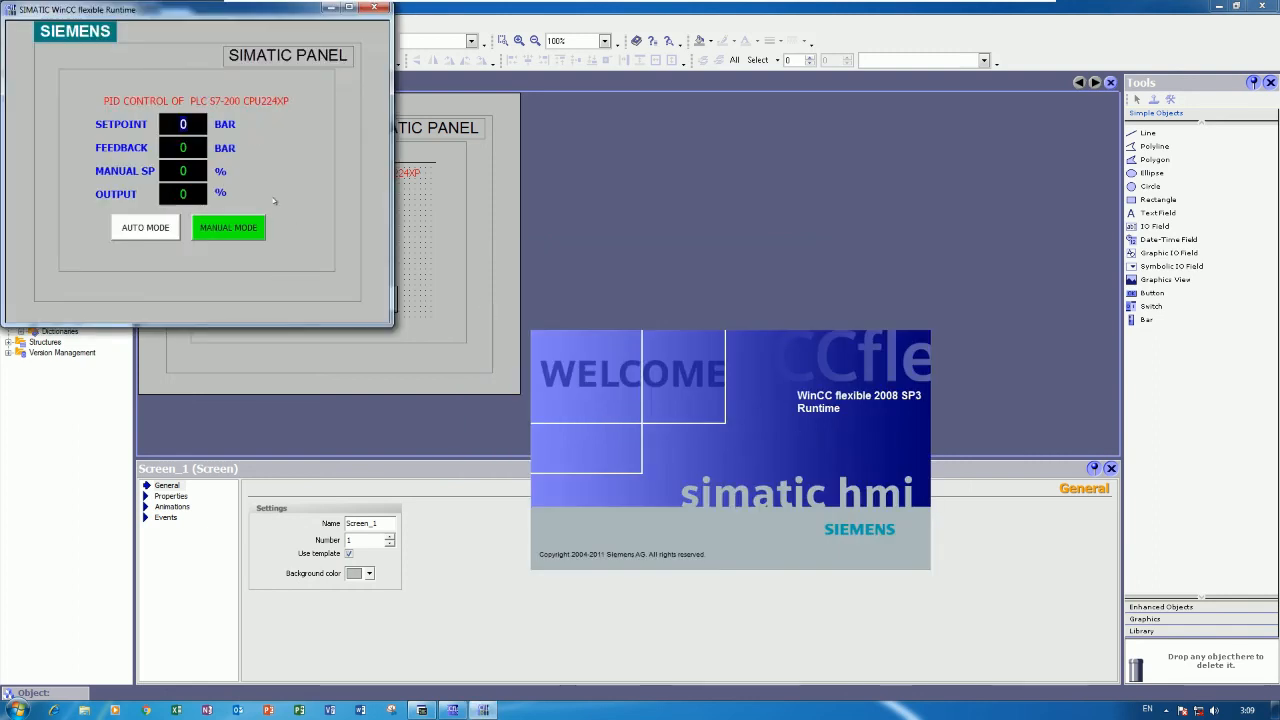
left_click(175, 118)
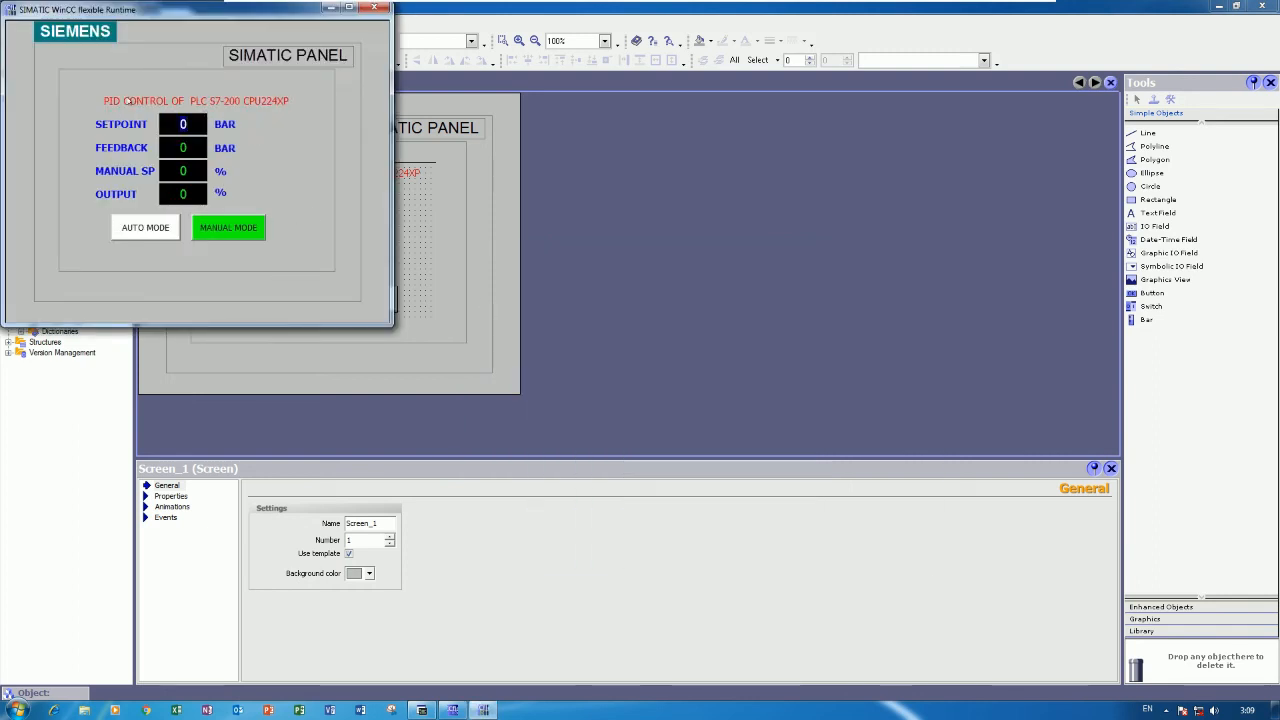
left_click(374, 8)
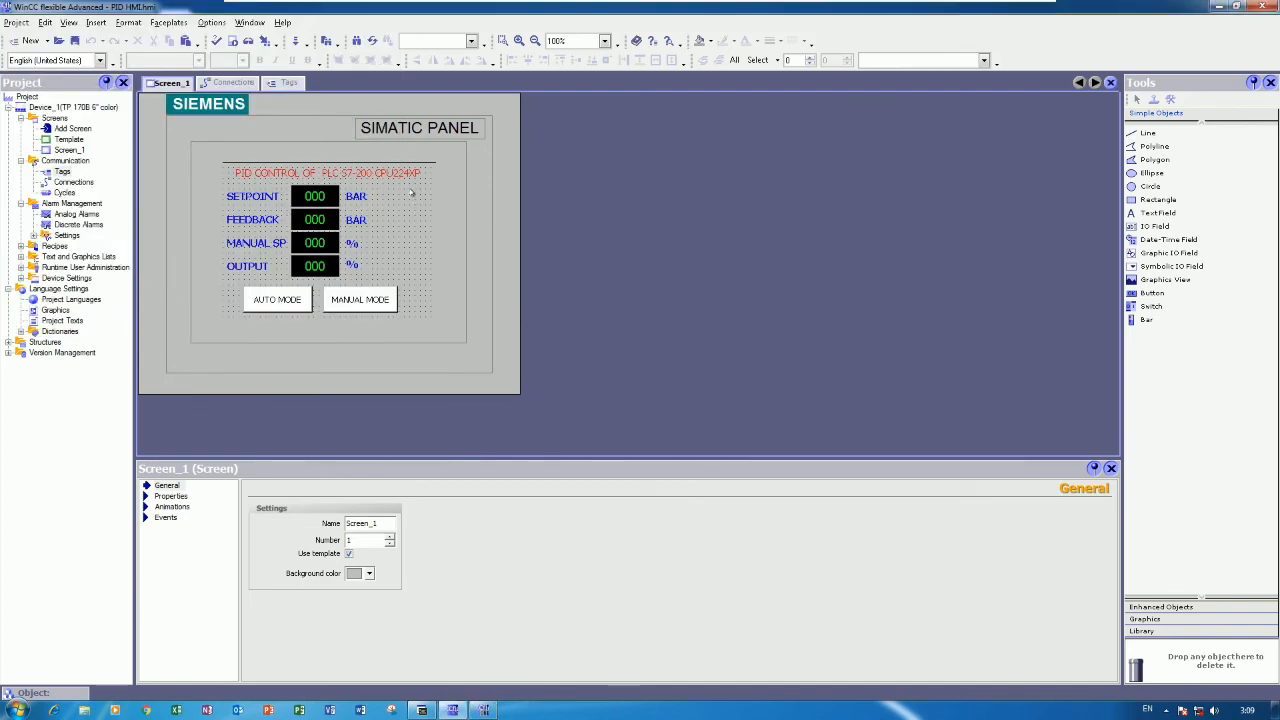
Step: Move the four rows of labels, value fields and units together to the right, centring them beneath the title
left_click_drag(212, 287, 200, 287)
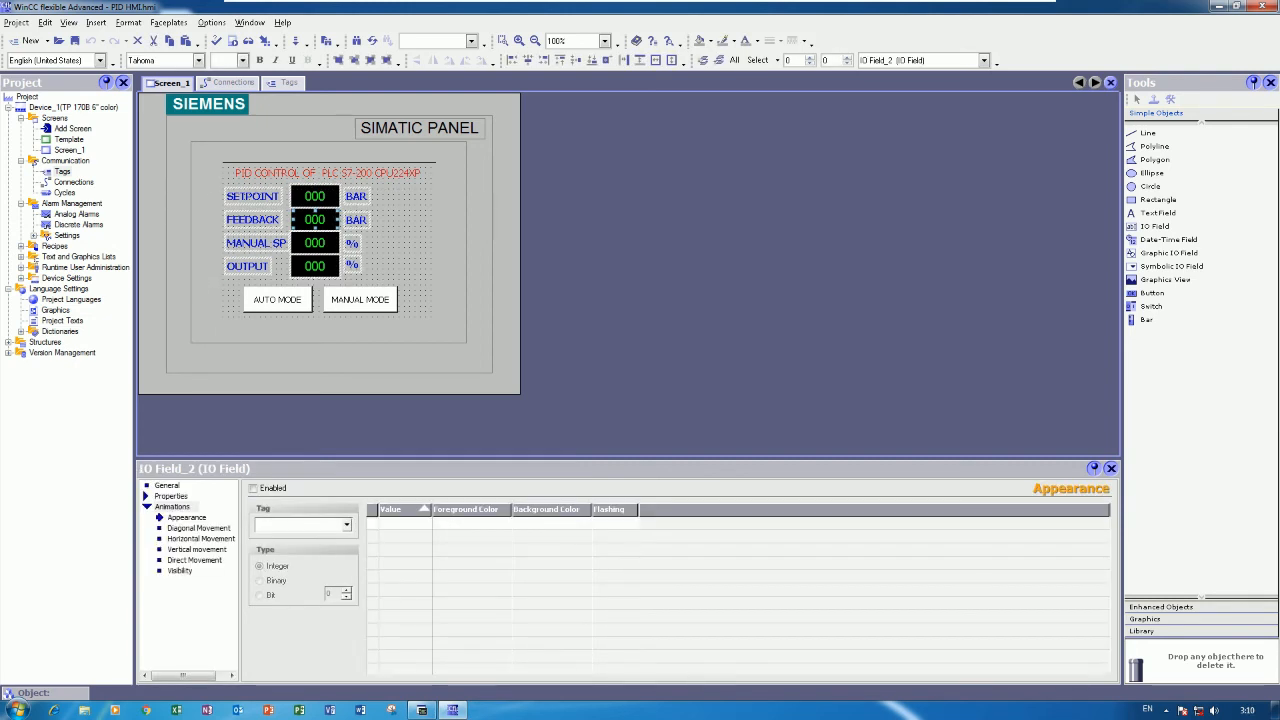
left_click_drag(314, 216, 342, 216)
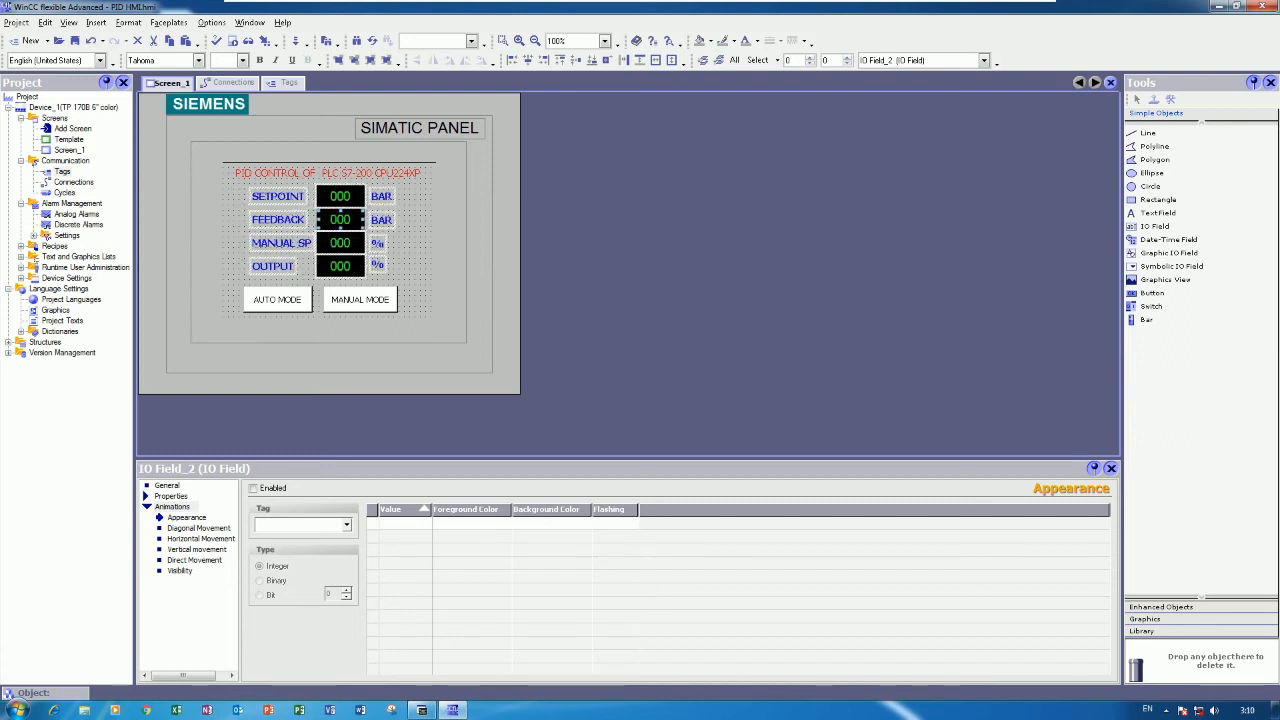
key("Right")
key("Right")
key("Right")
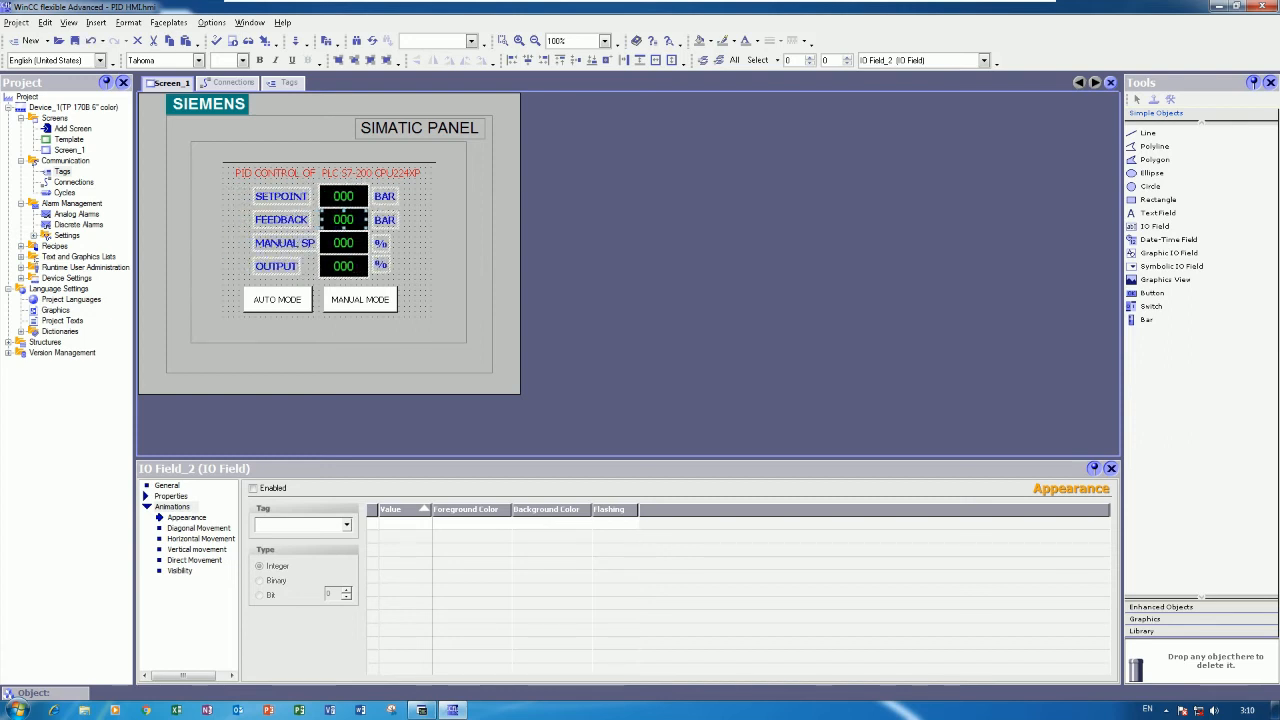
left_click(410, 280)
Step: Nudge the AUTO MODE and MANUAL MODE buttons together to the right beneath the value rows, and save the project
left_click(298, 299)
left_click(390, 293, "shift")
key("Right")
key("Right")
key("Right")
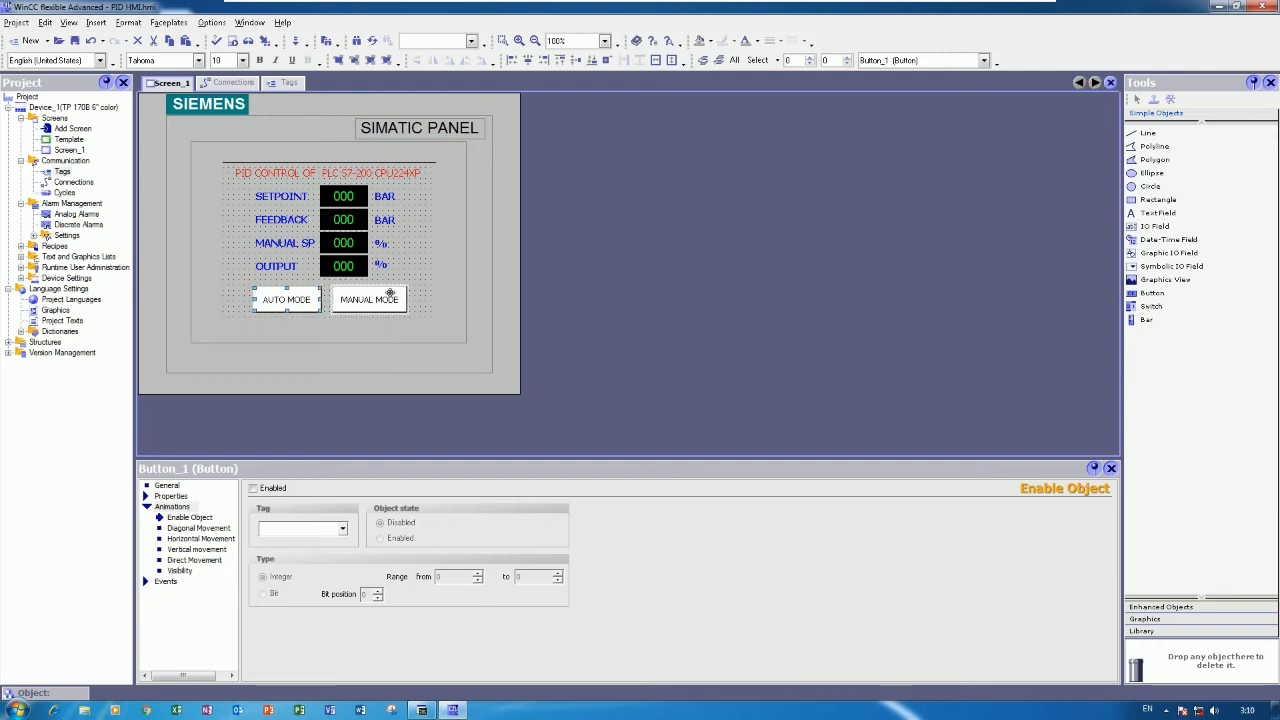
left_click(74, 41)
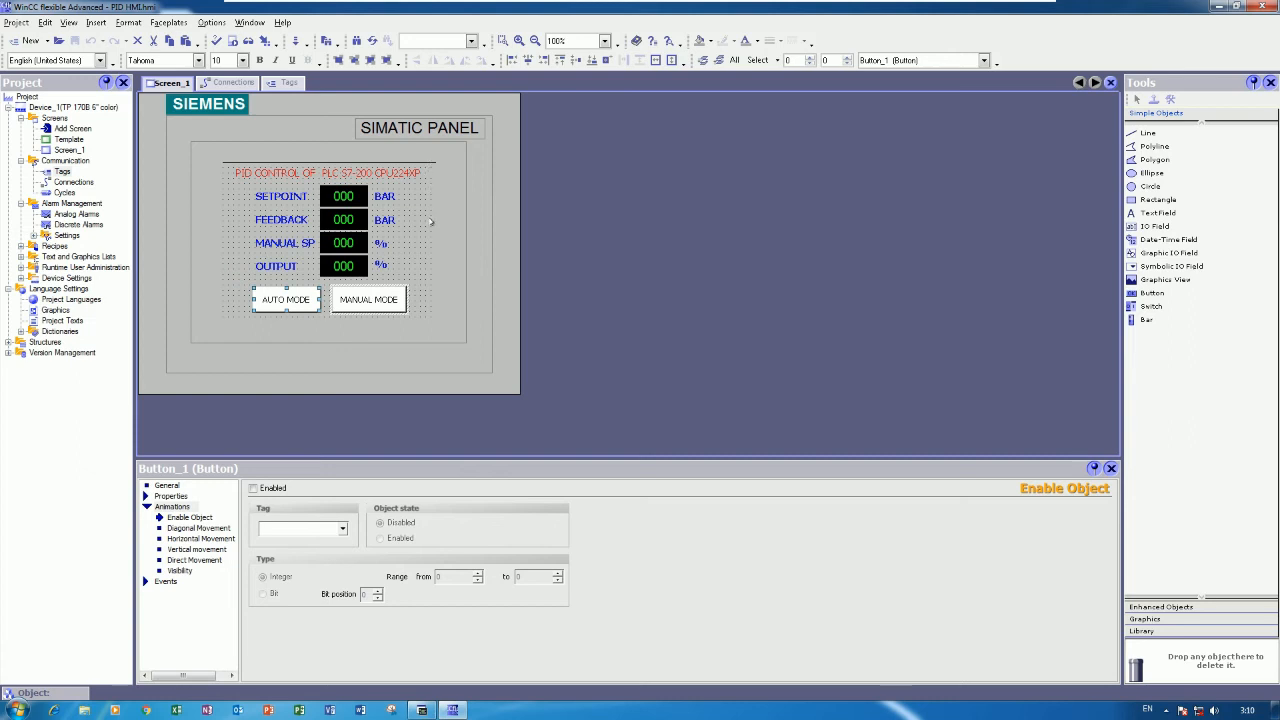
Step: Connect the ATEN USB-Serial Controller D to the Windows7 X86 S7-200 SP9 virtual machine and look up its COM port in Device Manager
left_click(510, 340)
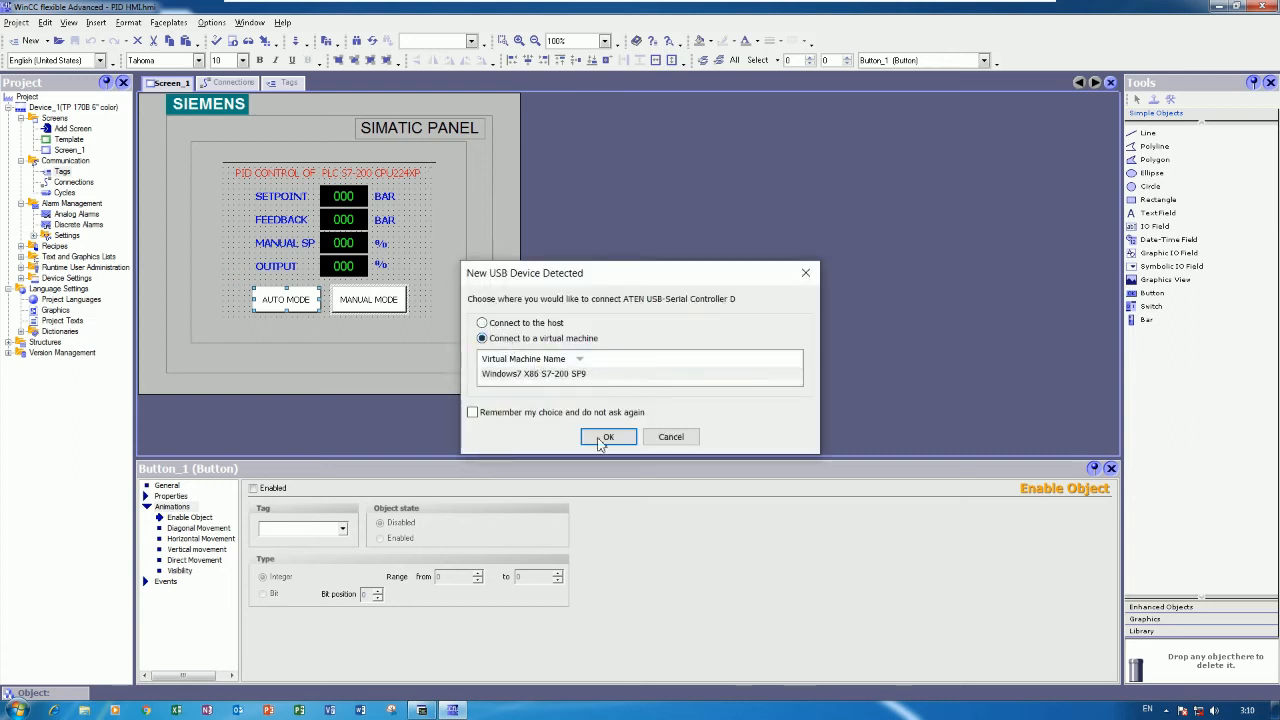
left_click(603, 439)
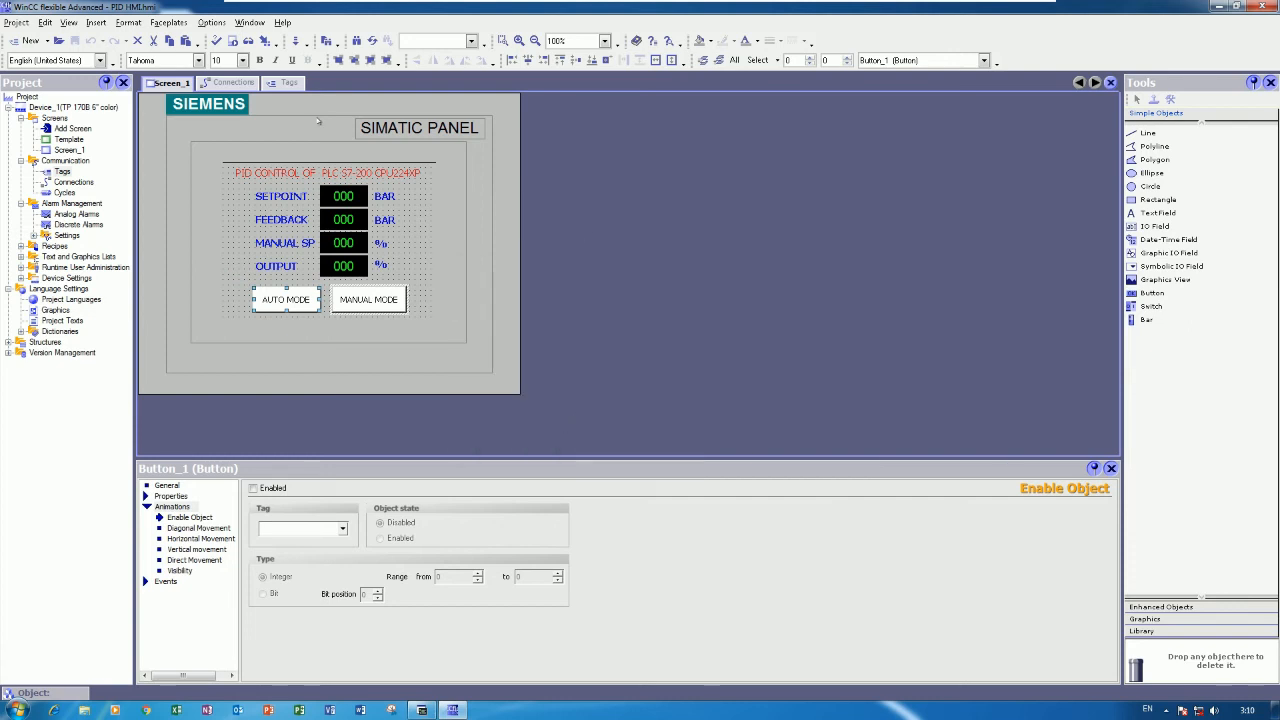
left_click(1220, 6)
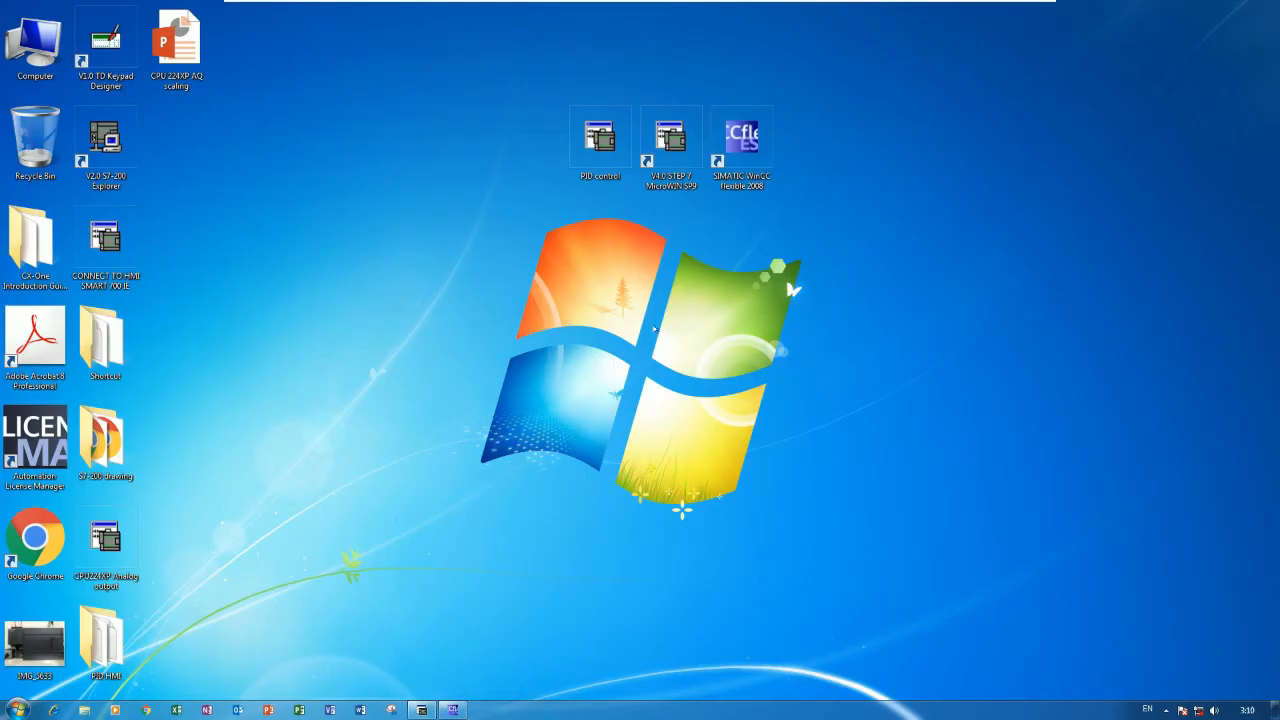
right_click(44, 62)
left_click(90, 89)
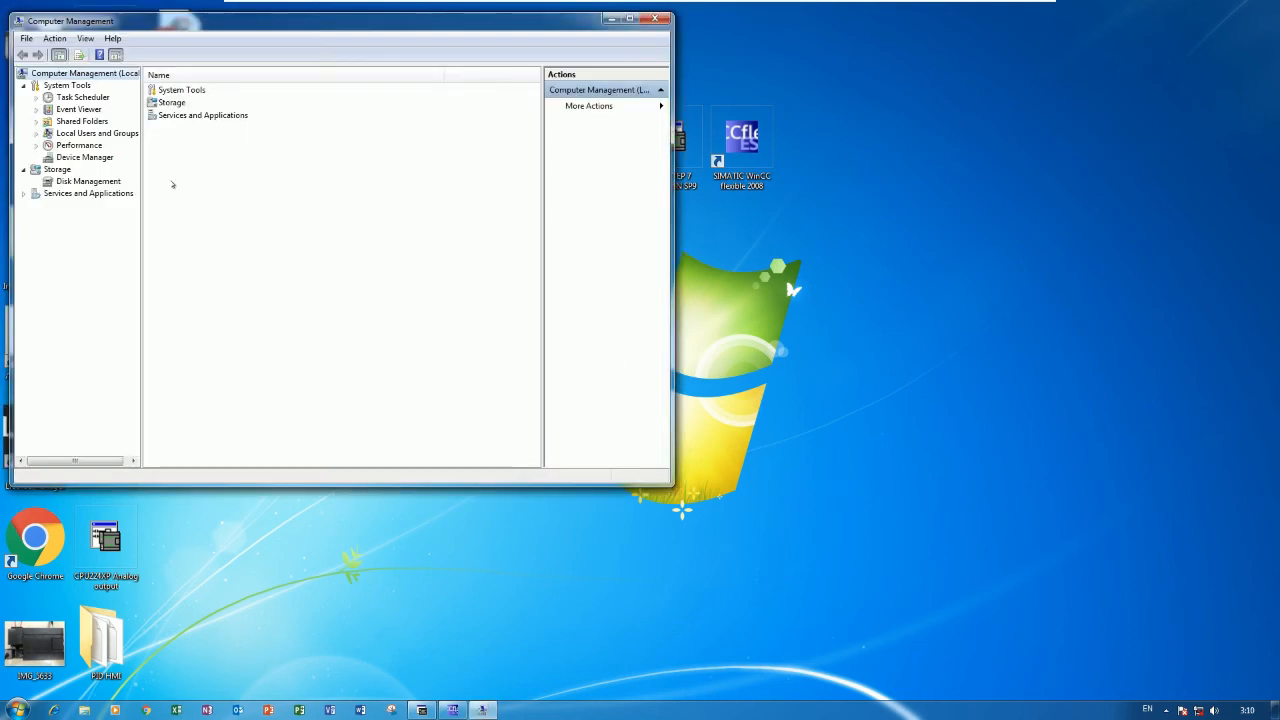
left_click(100, 158)
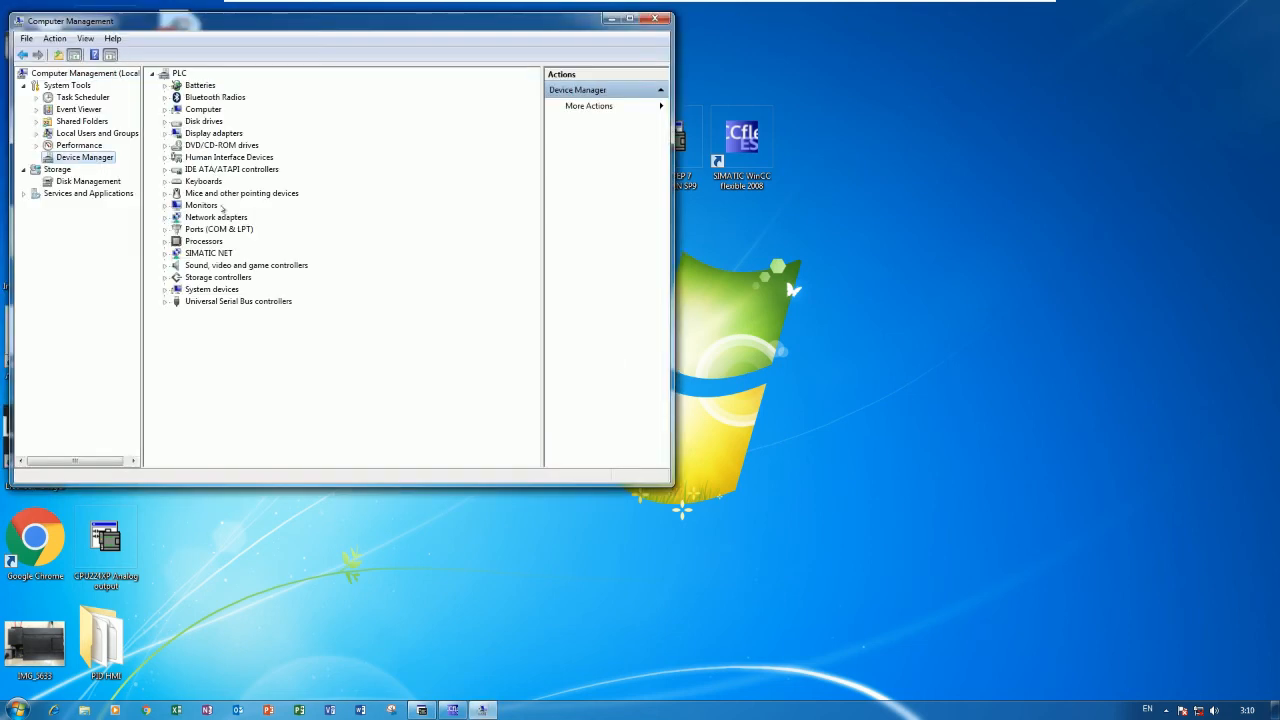
left_click(165, 229)
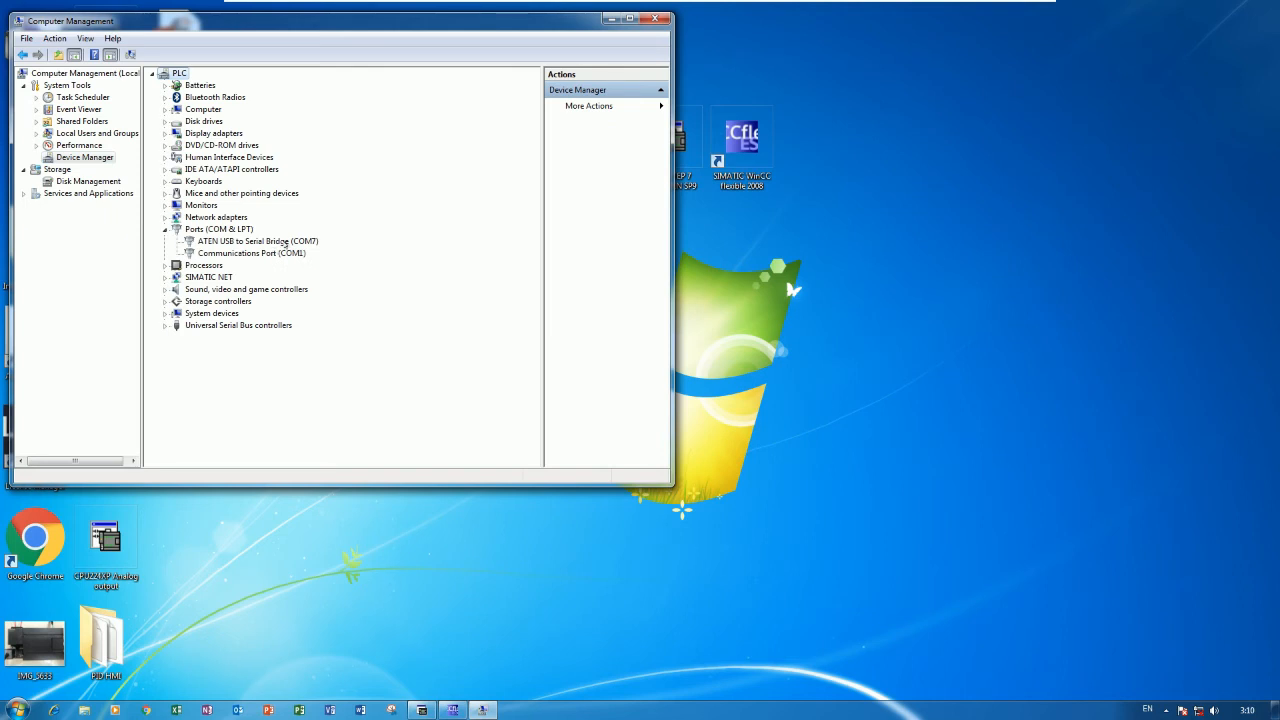
left_click(284, 243)
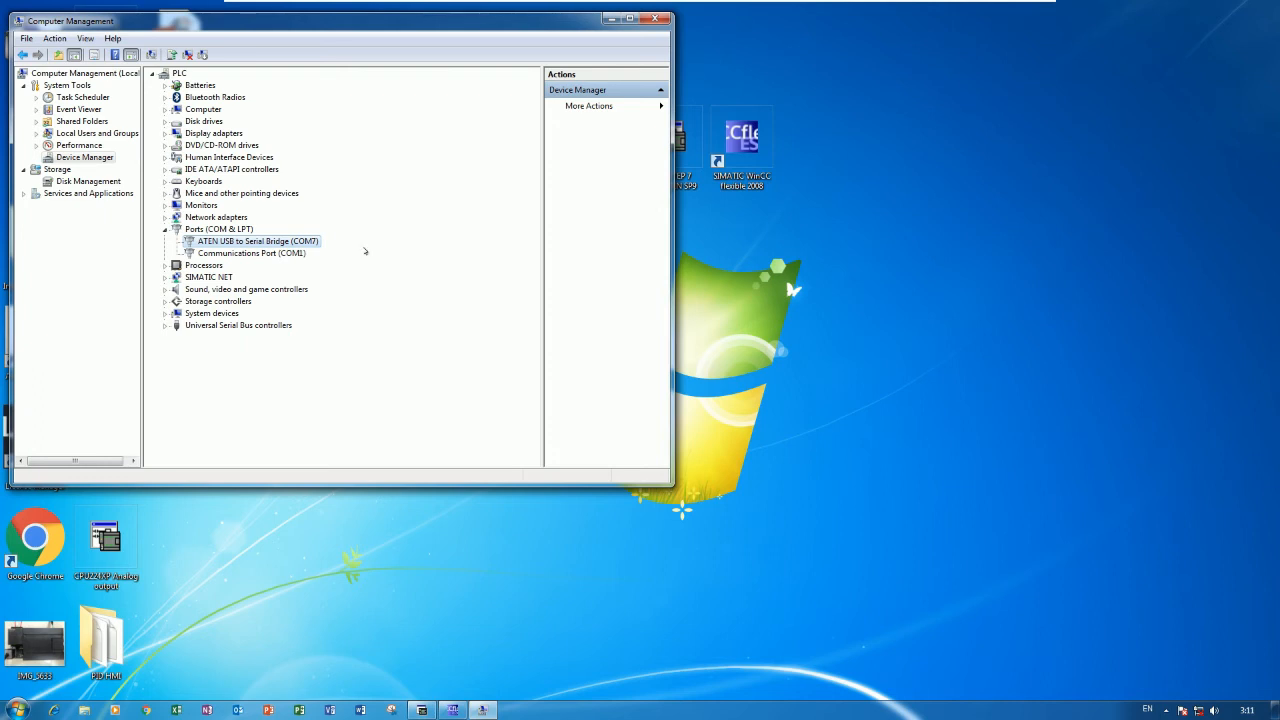
Step: Close Computer Management, switch to WinCC flexible and transfer the project to the TP 170B over serial port COM7, overwriting the password list
left_click(656, 19)
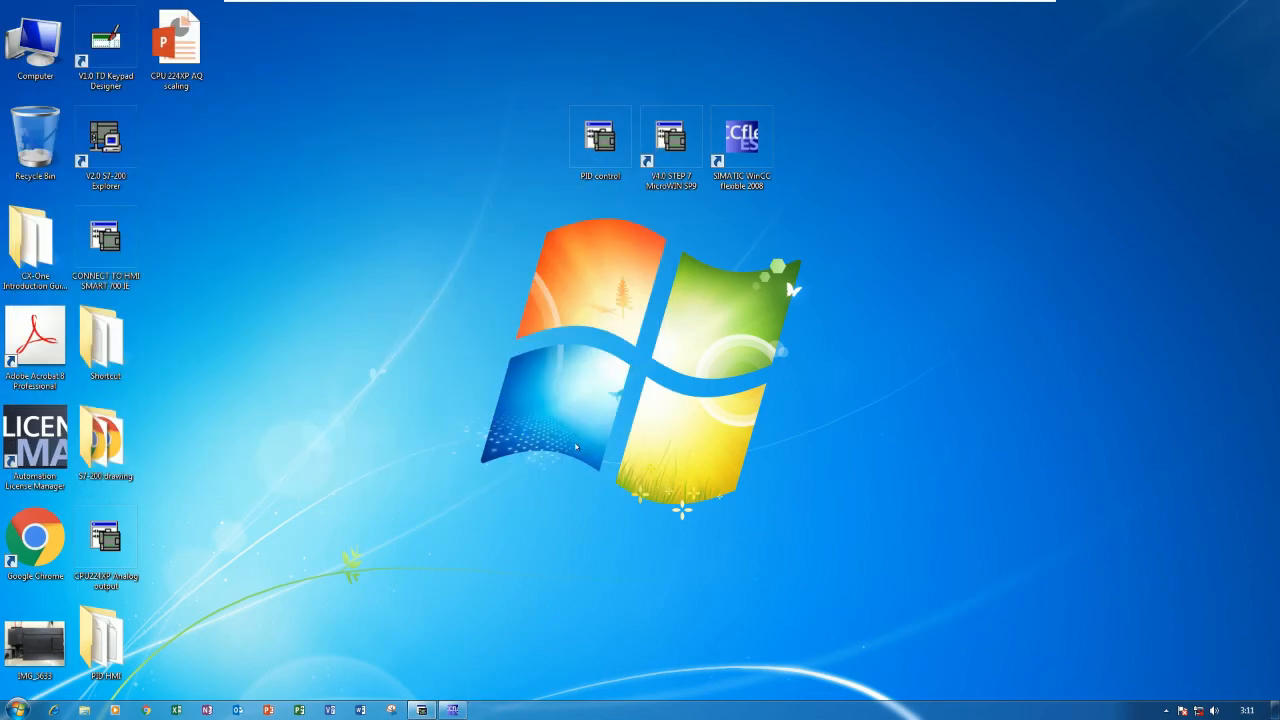
left_click(453, 709)
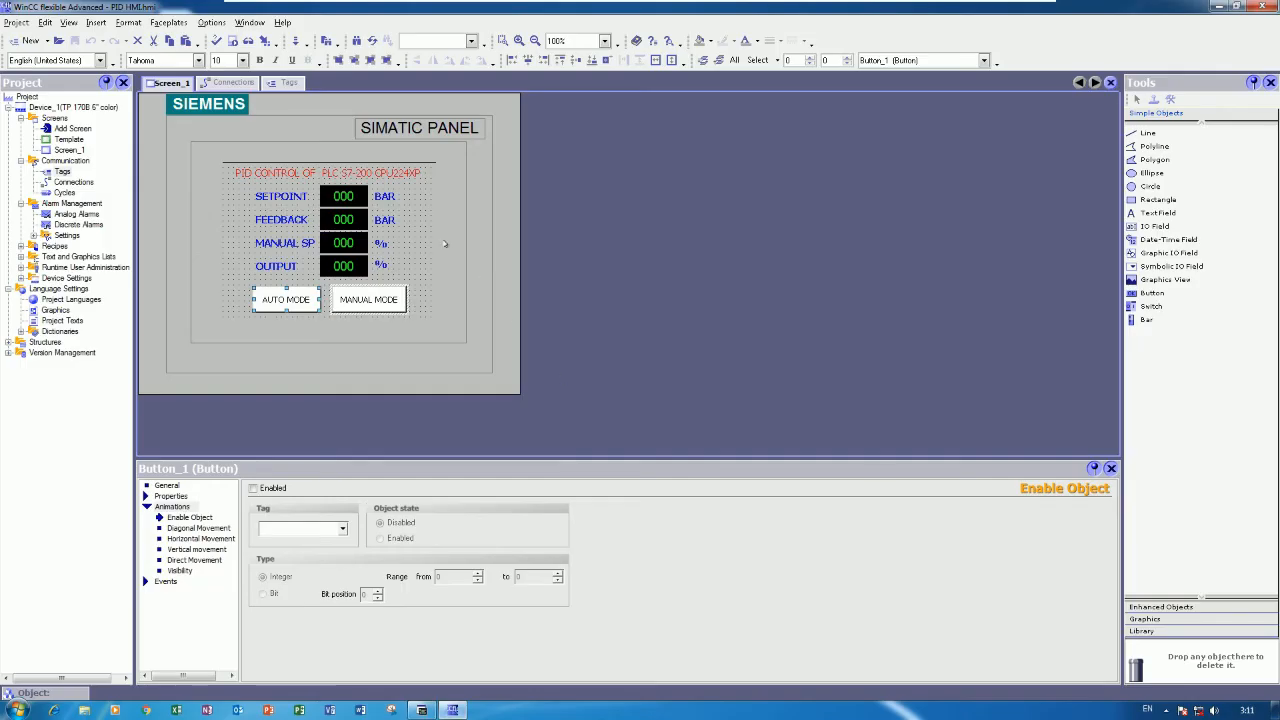
left_click(445, 243)
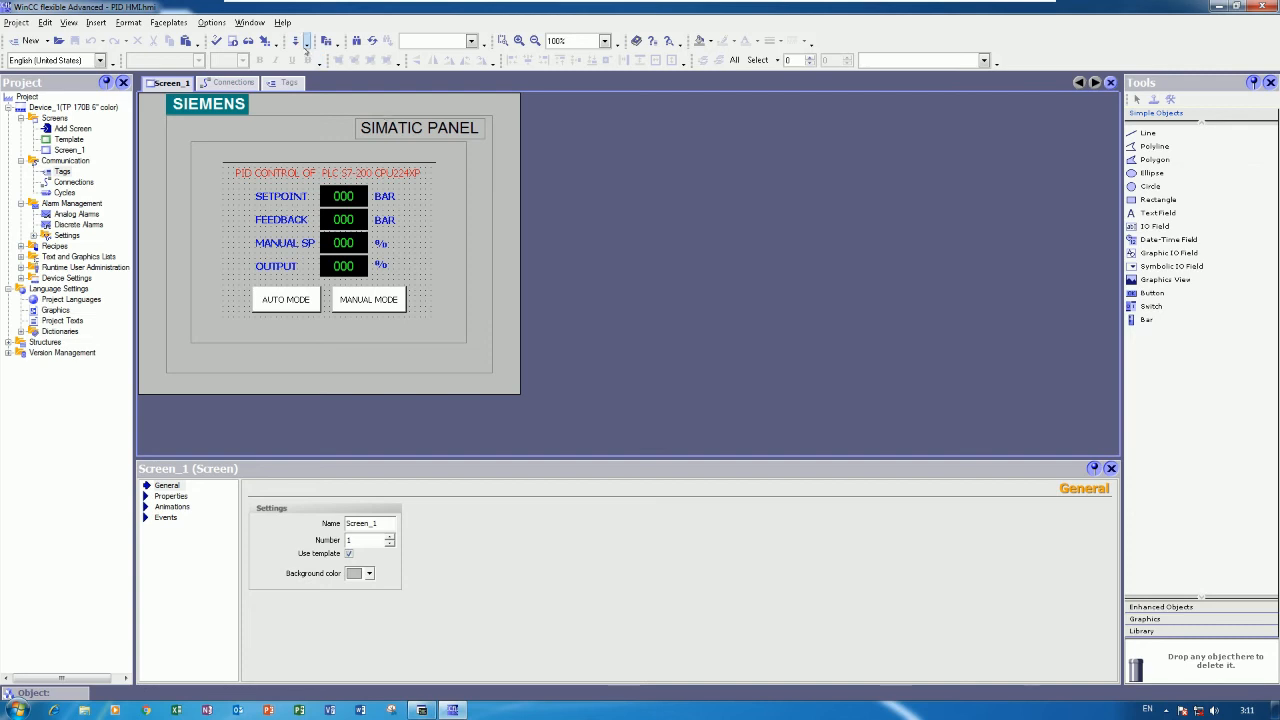
left_click(295, 40)
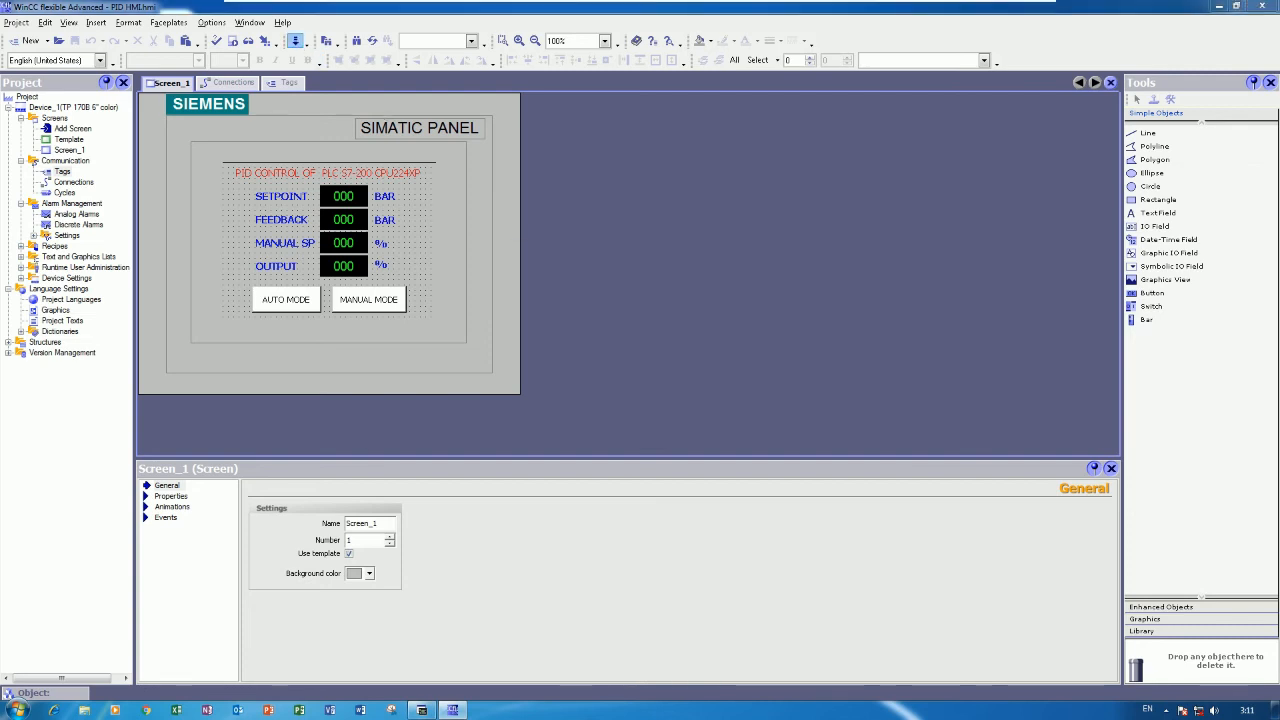
left_click(624, 350)
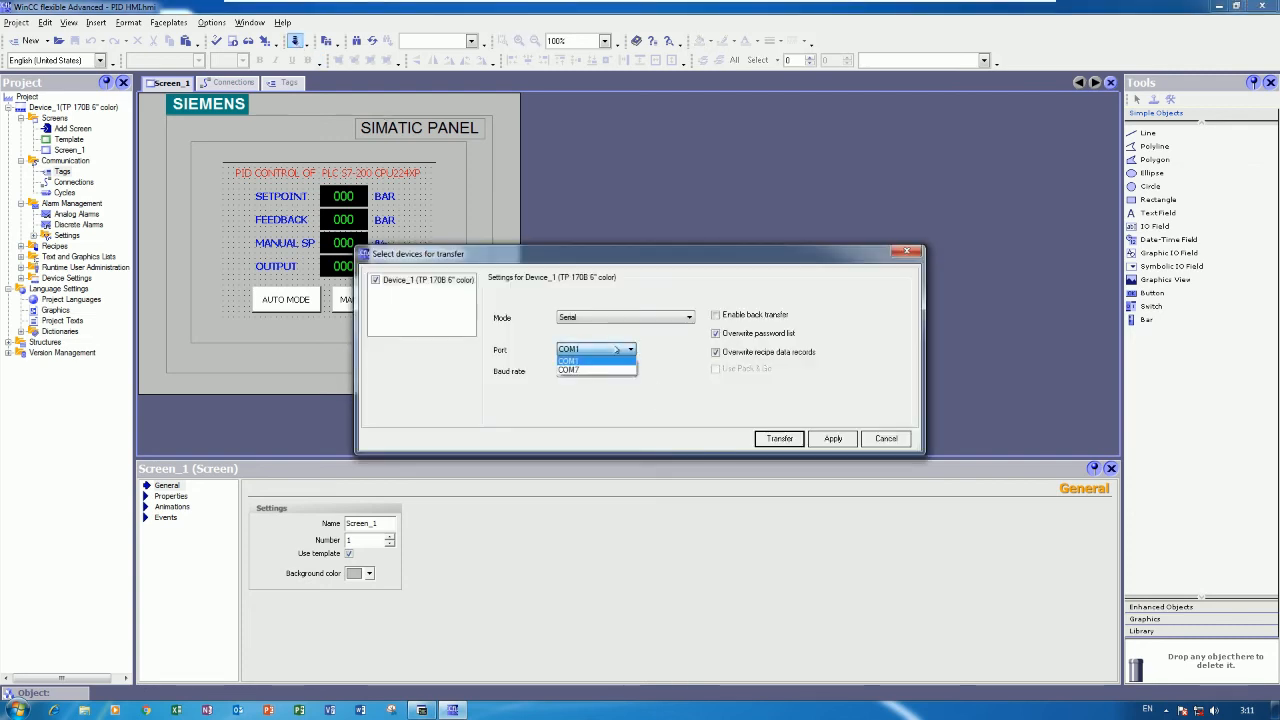
left_click(588, 371)
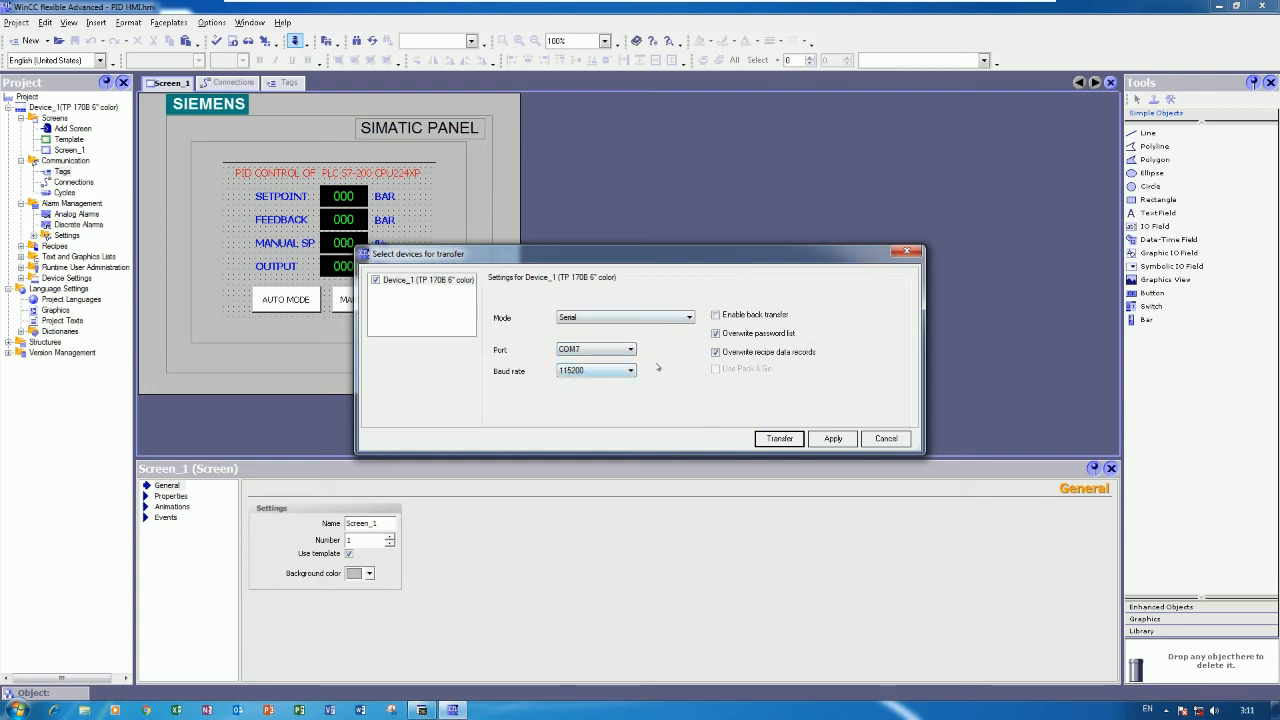
left_click(778, 439)
left_click(779, 439)
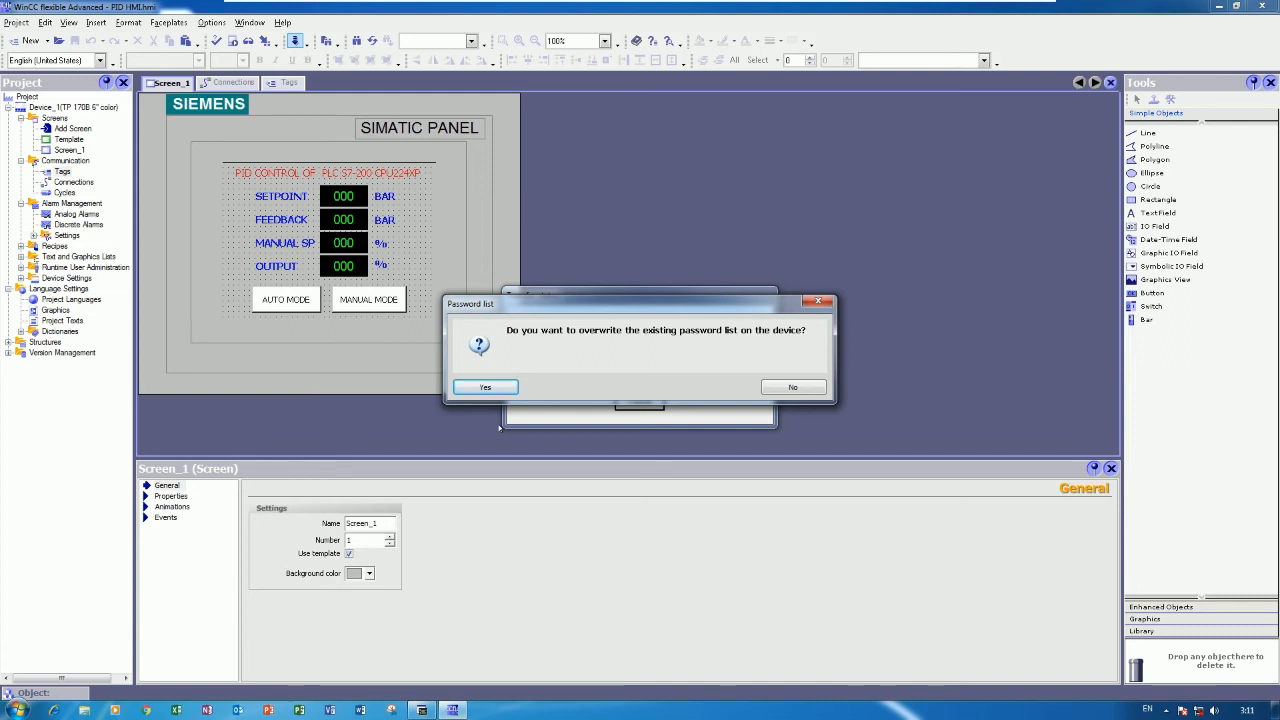
left_click(486, 389)
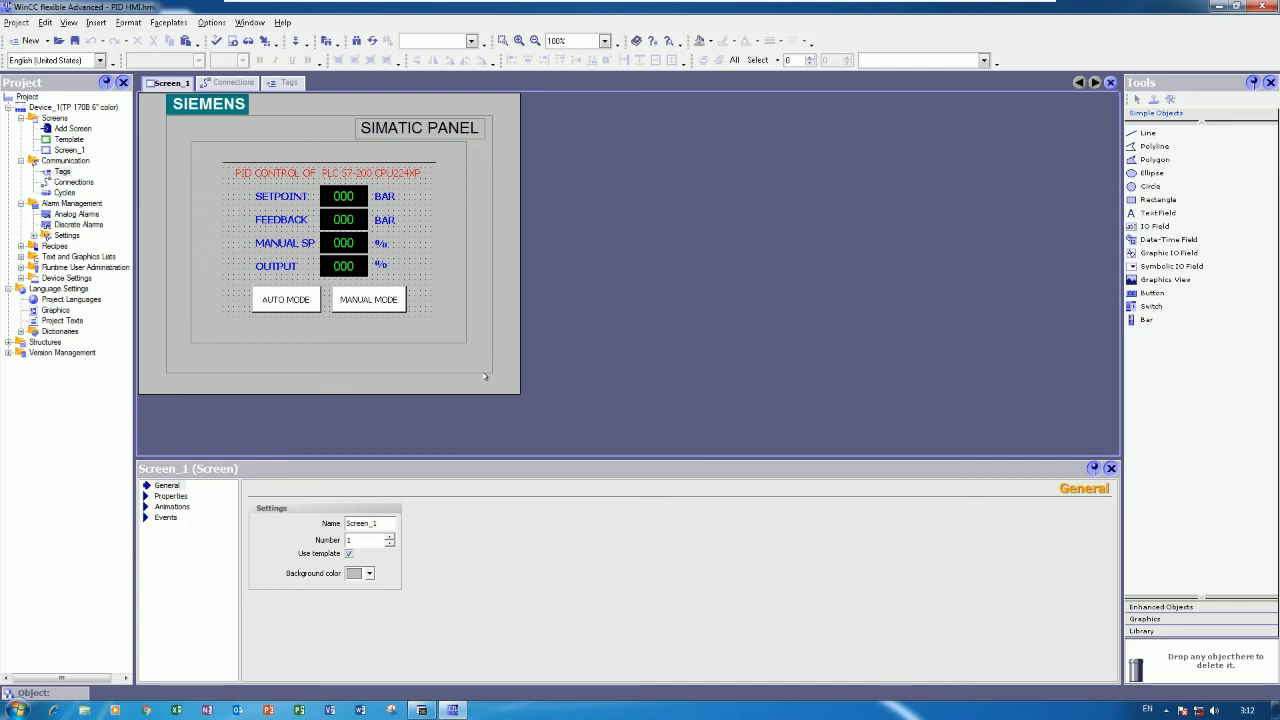
Step: Switch to STEP 7-Micro/WIN and download the program, data and system blocks to the PLC, switching it back to RUN
key("alt+Tab")
left_click(718, 471)
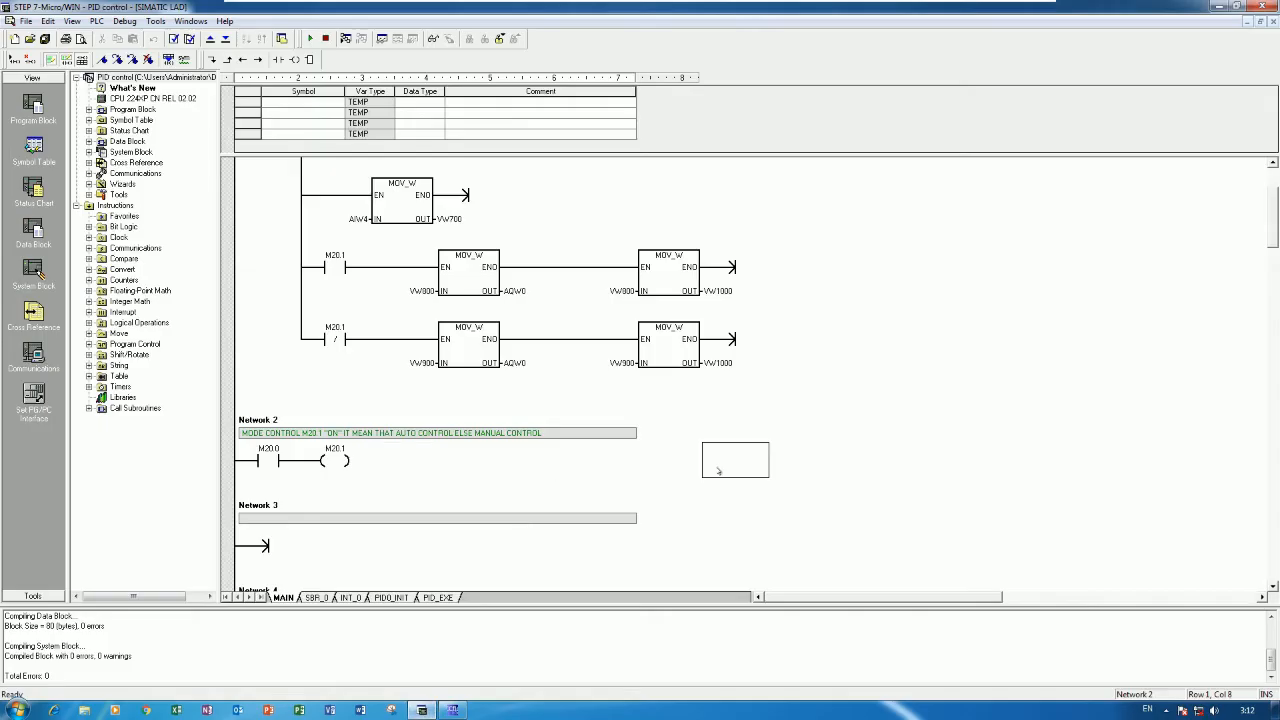
scroll(718, 471, "up", 1)
left_click(226, 39)
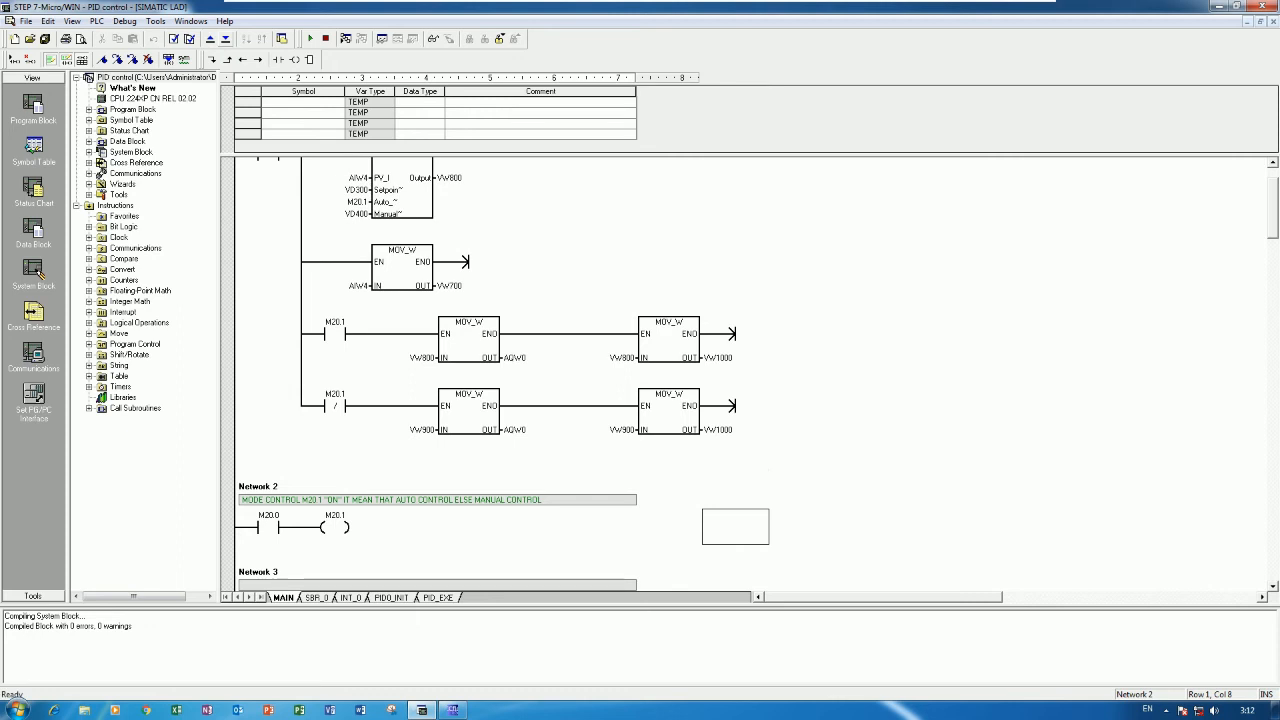
left_click(720, 367)
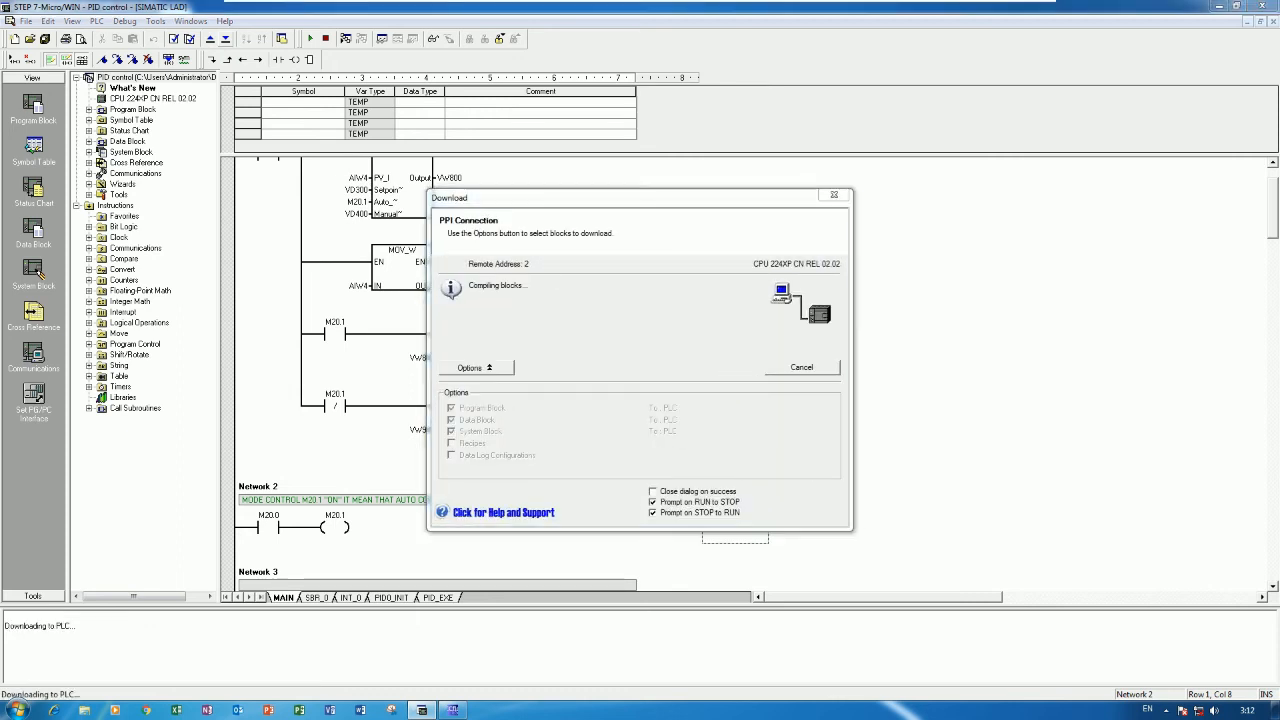
left_click(648, 396)
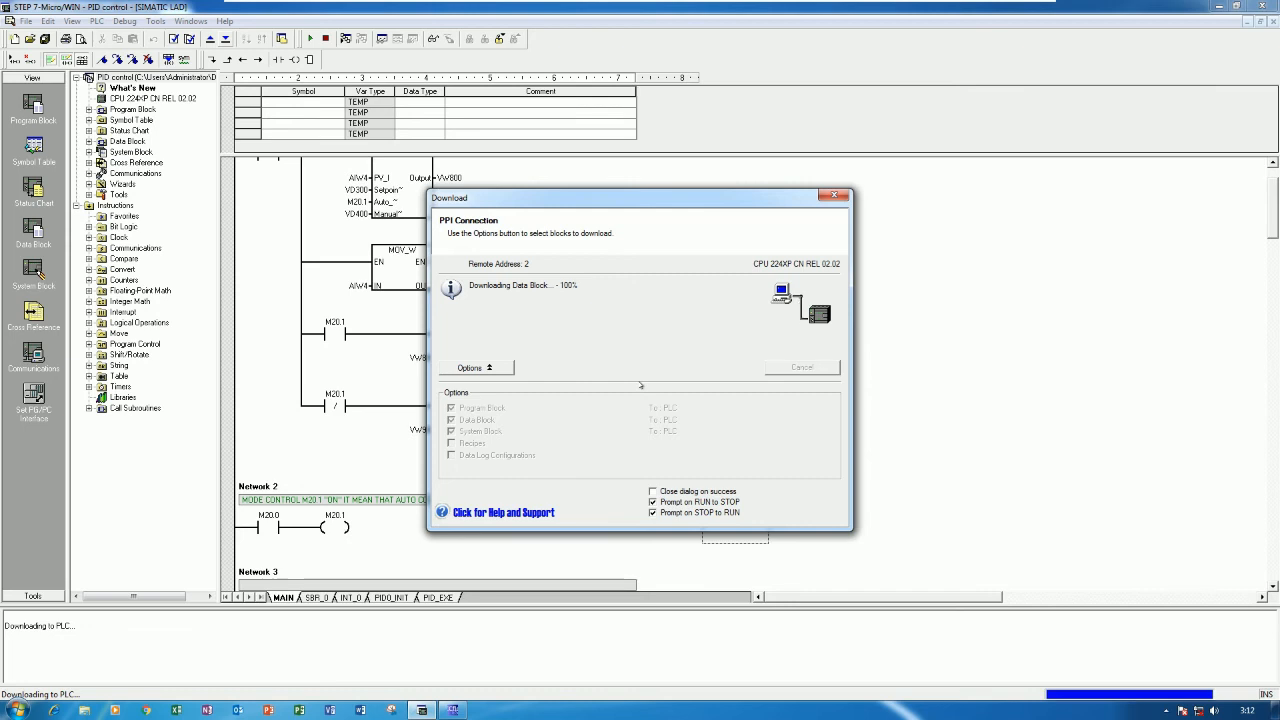
left_click(630, 404)
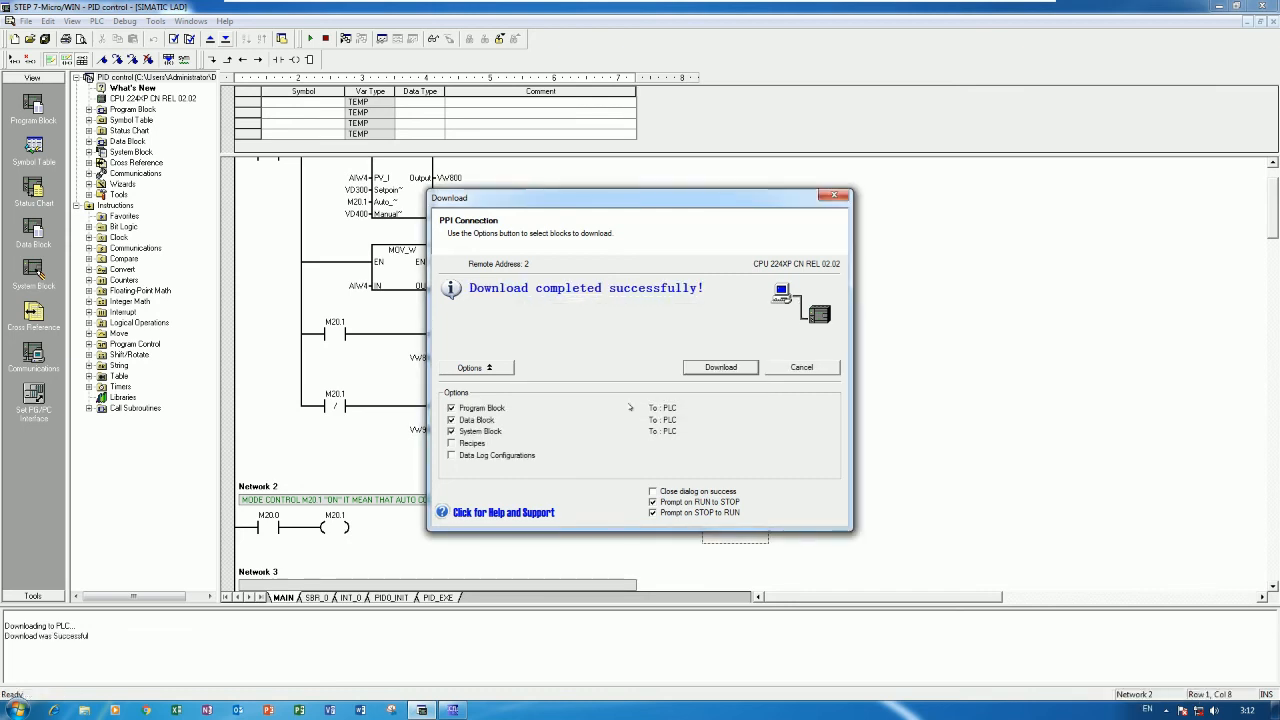
left_click(810, 370)
Step: Start program status monitoring and examine the live values of the PID block, move blocks and mode control in Networks 1 and 2
left_click(346, 38)
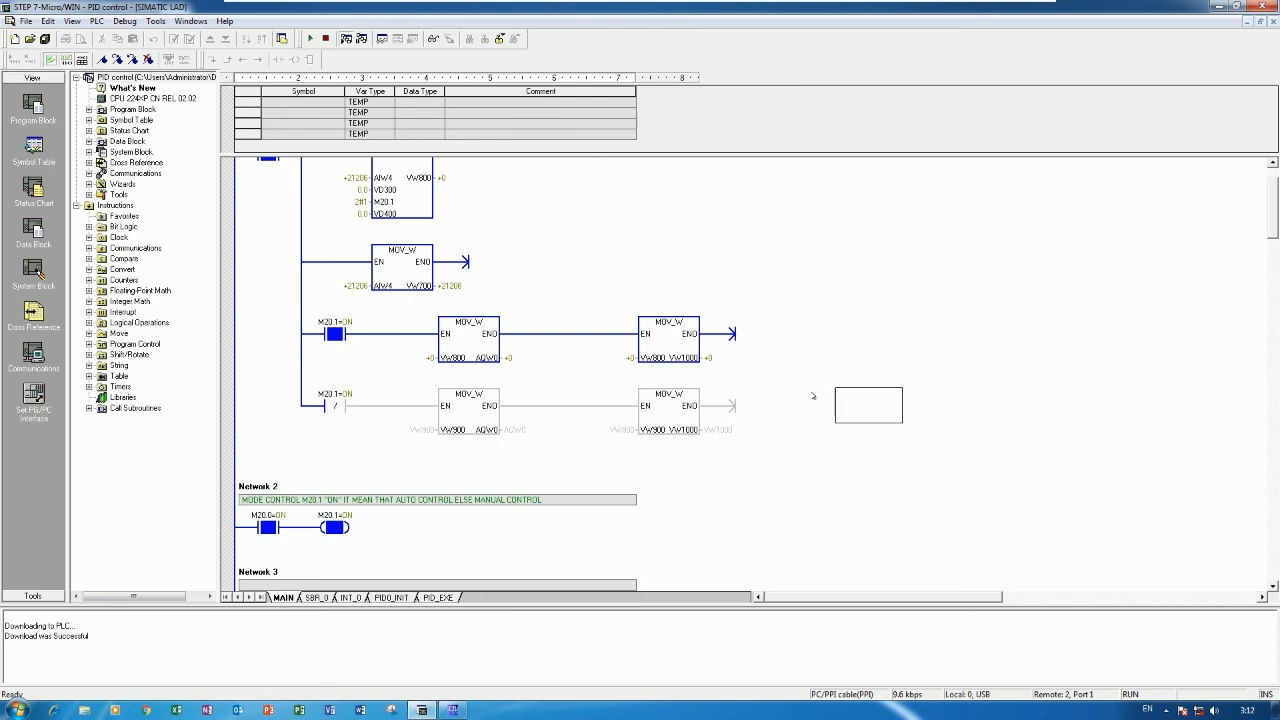
scroll(812, 396, "up", 1)
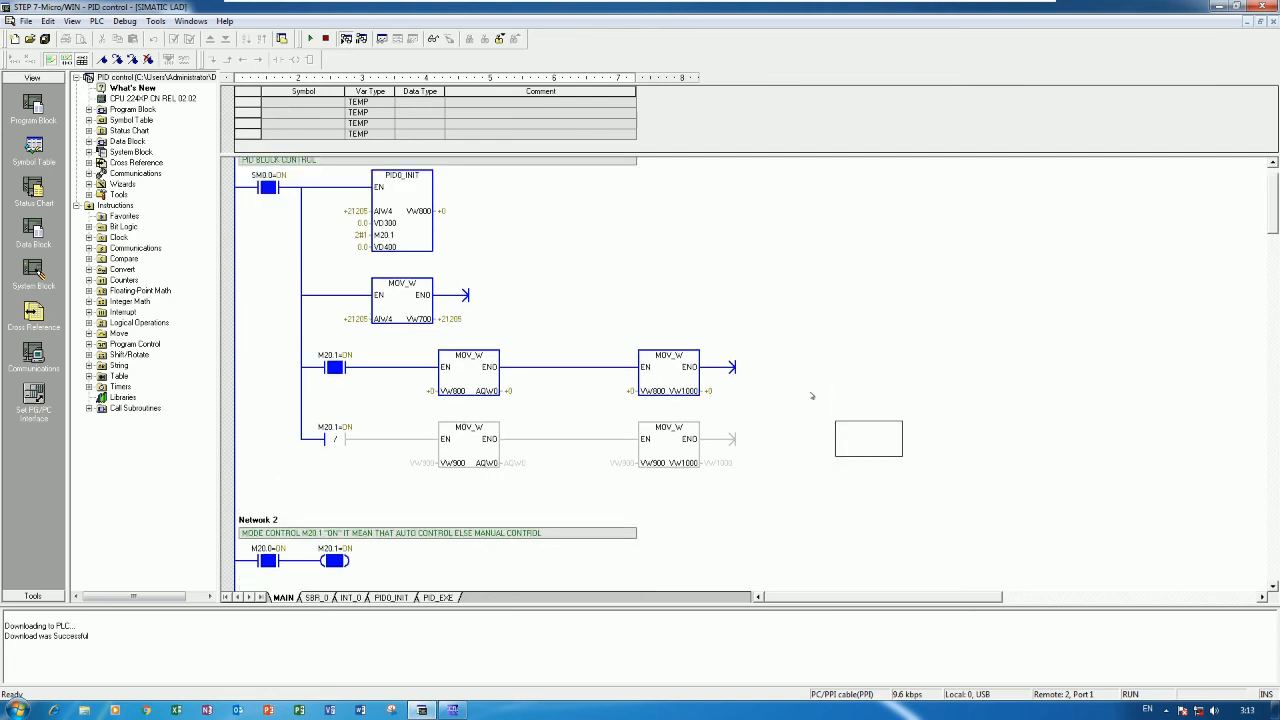
scroll(812, 396, "down", 1)
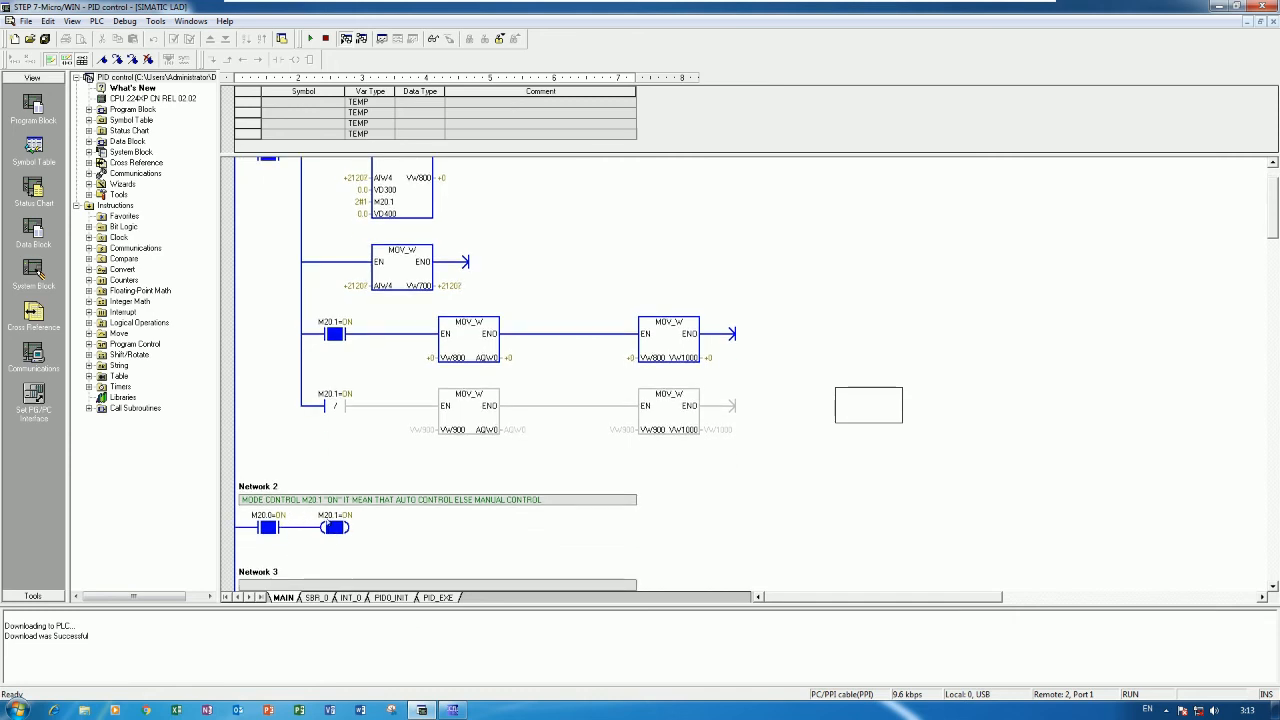
scroll(366, 497, "up", 1)
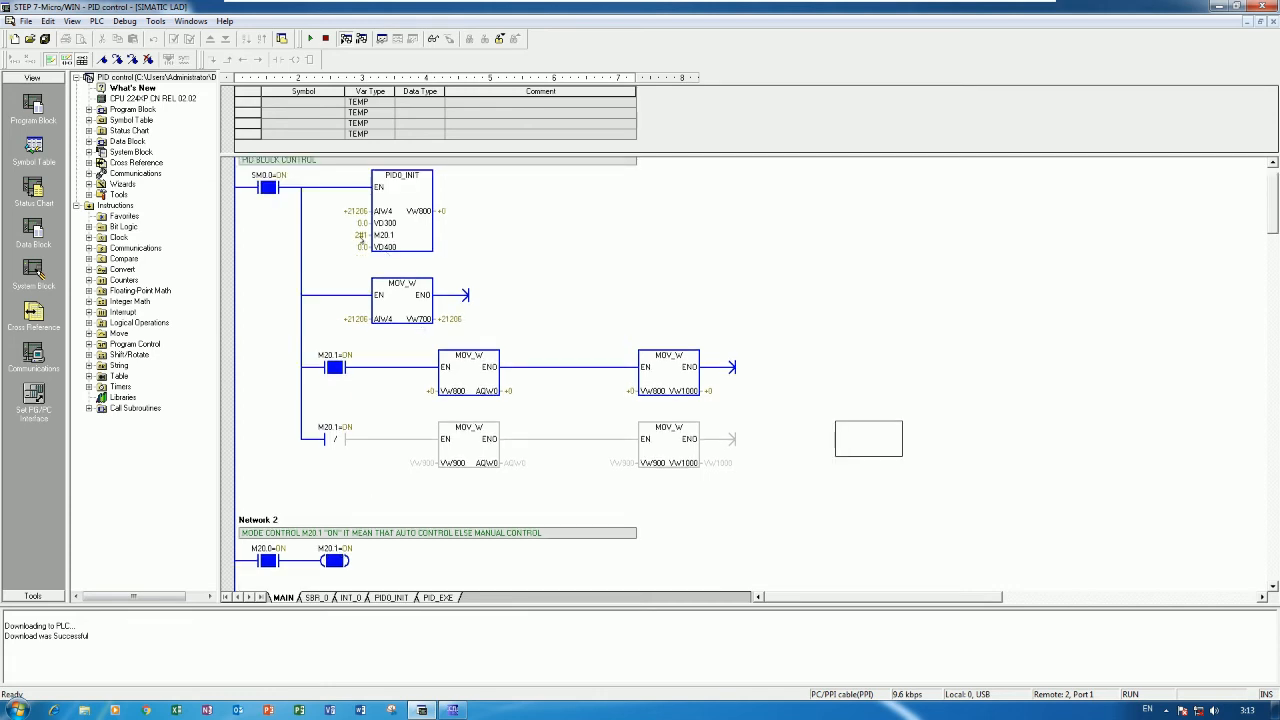
scroll(491, 446, "down", 2)
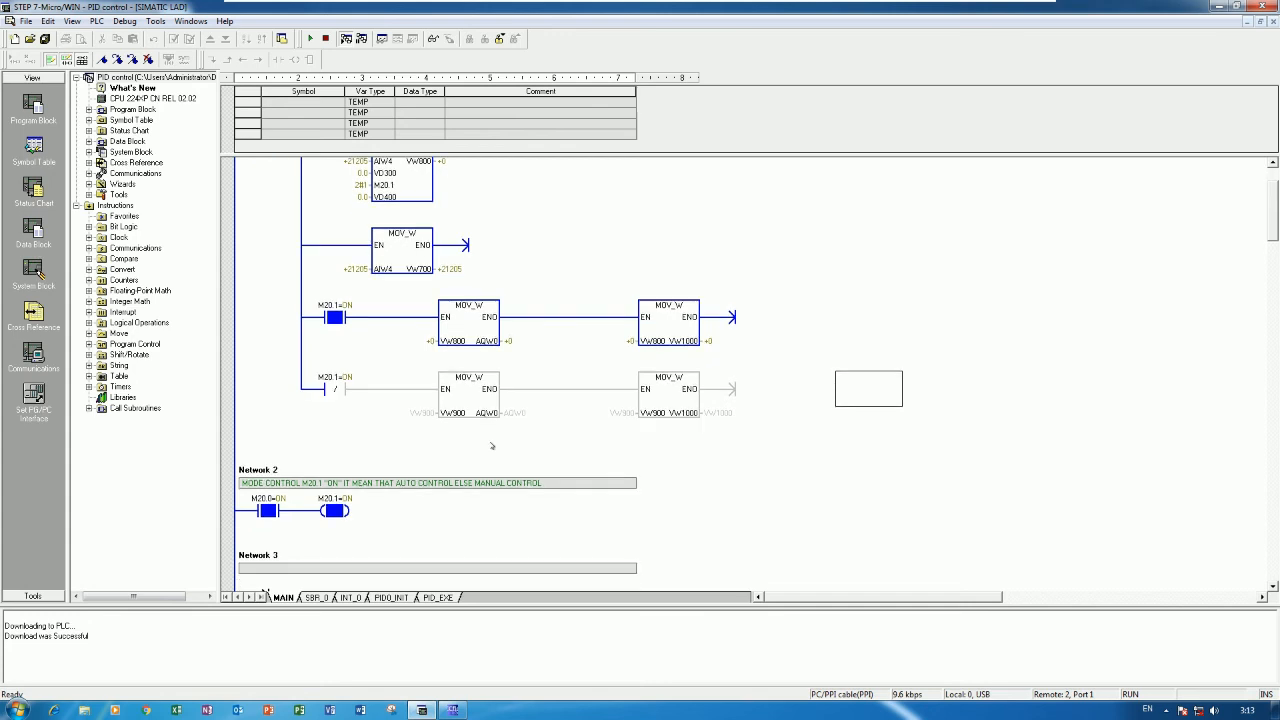
scroll(491, 446, "up", 2)
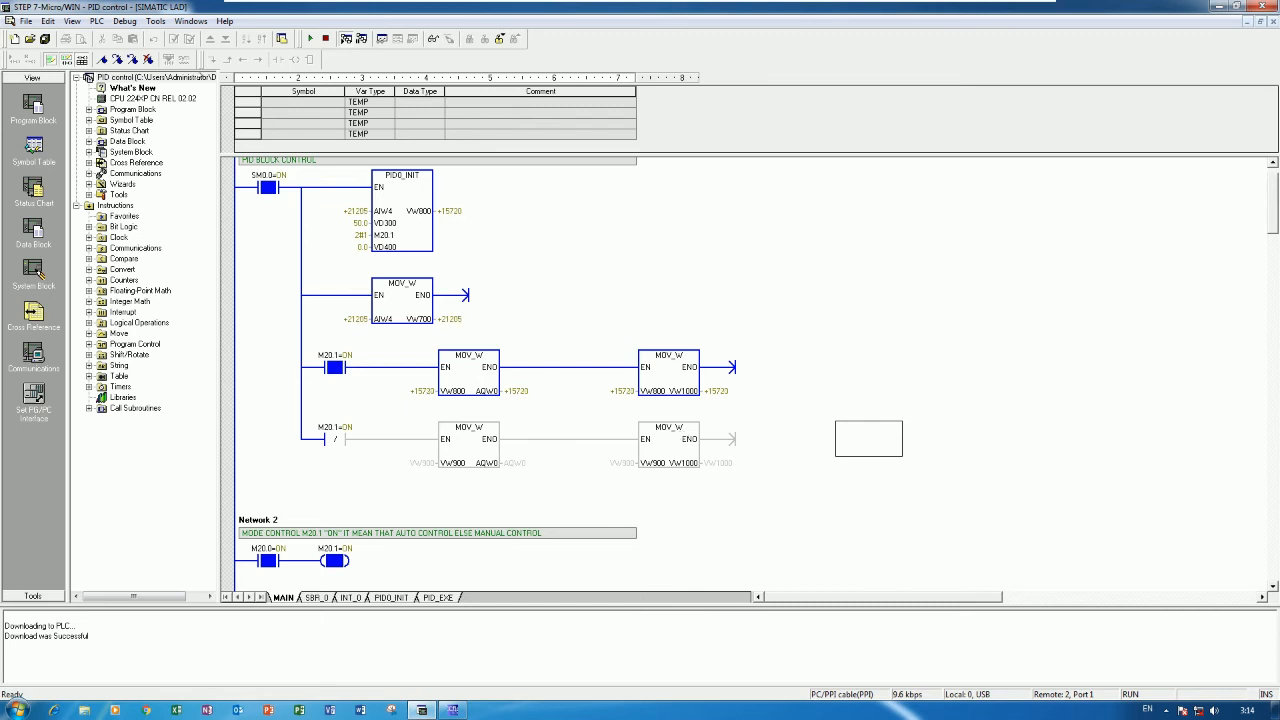
Step: Open the PID Tune Control Panel and move it aside from the ladder program to watch the loop
left_click(155, 21)
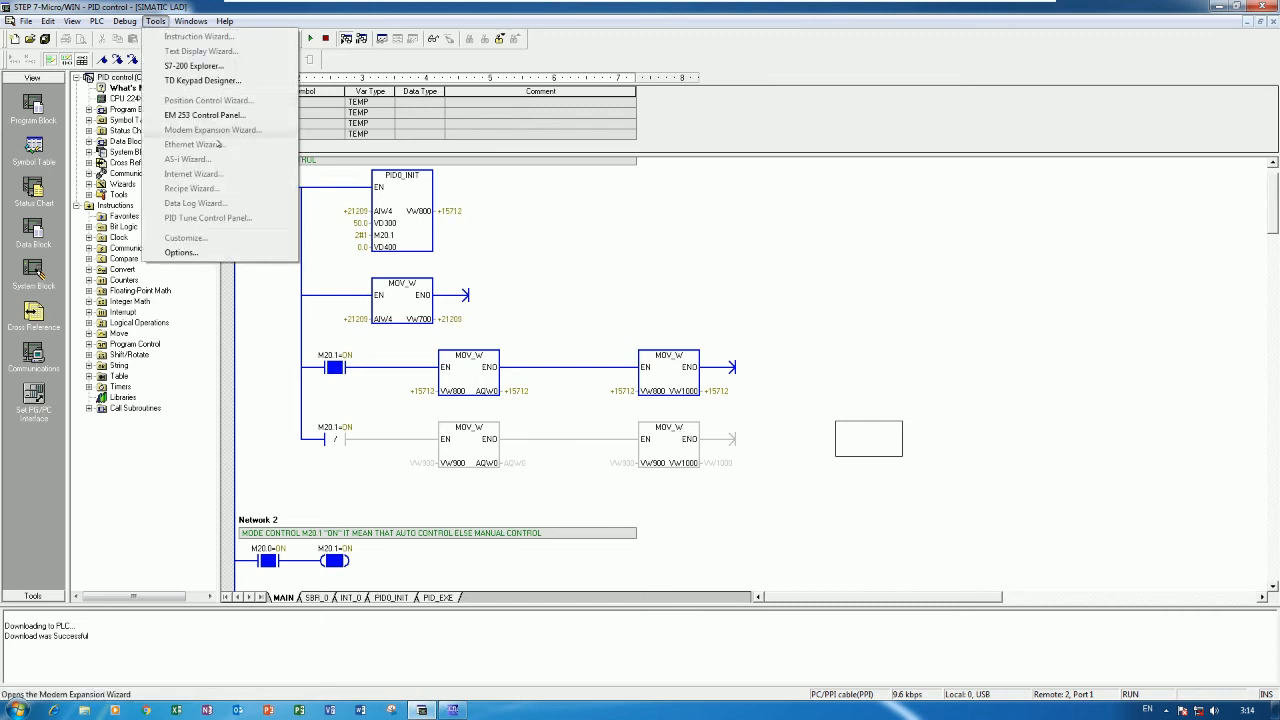
left_click(148, 21)
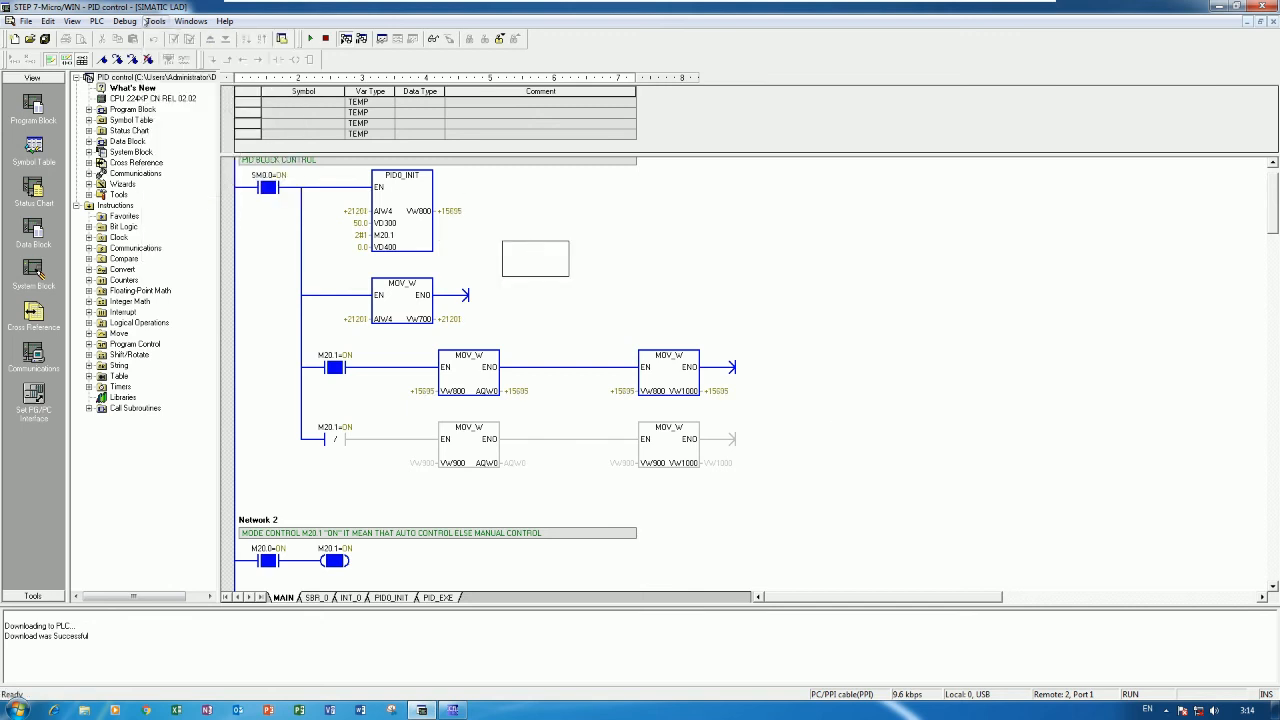
left_click(153, 21)
left_click(190, 217)
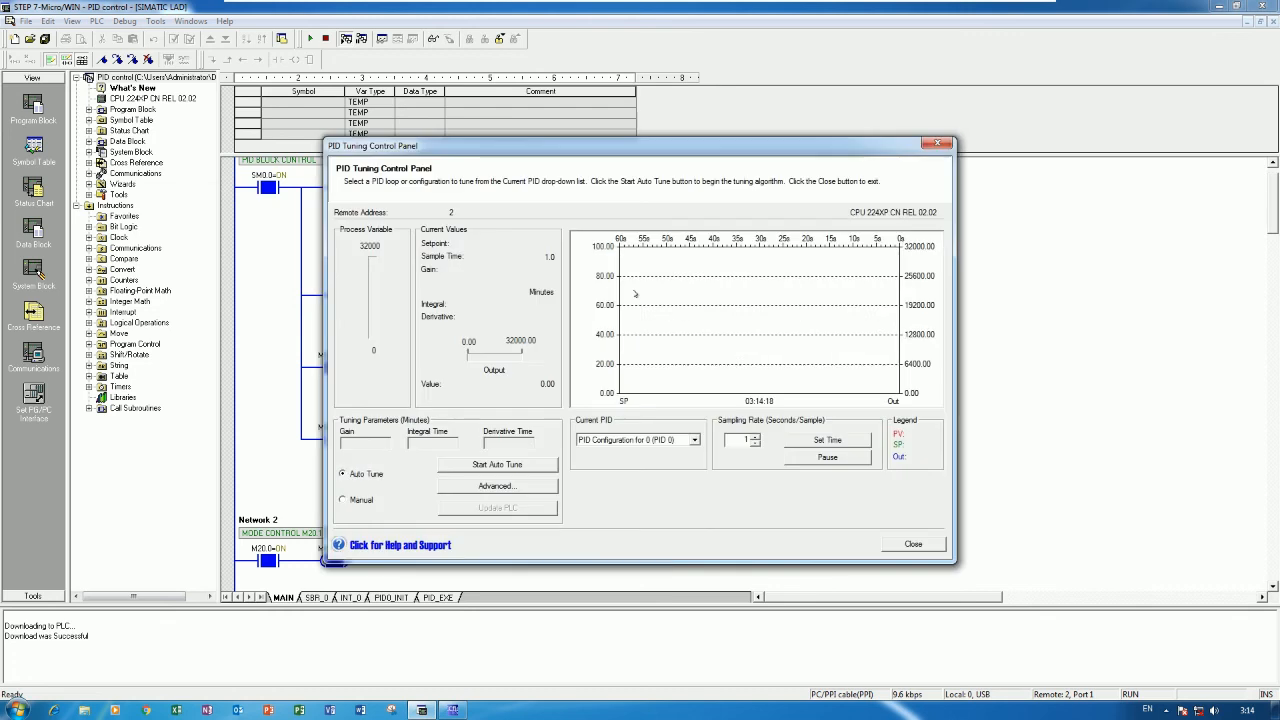
left_click_drag(668, 148, 985, 174)
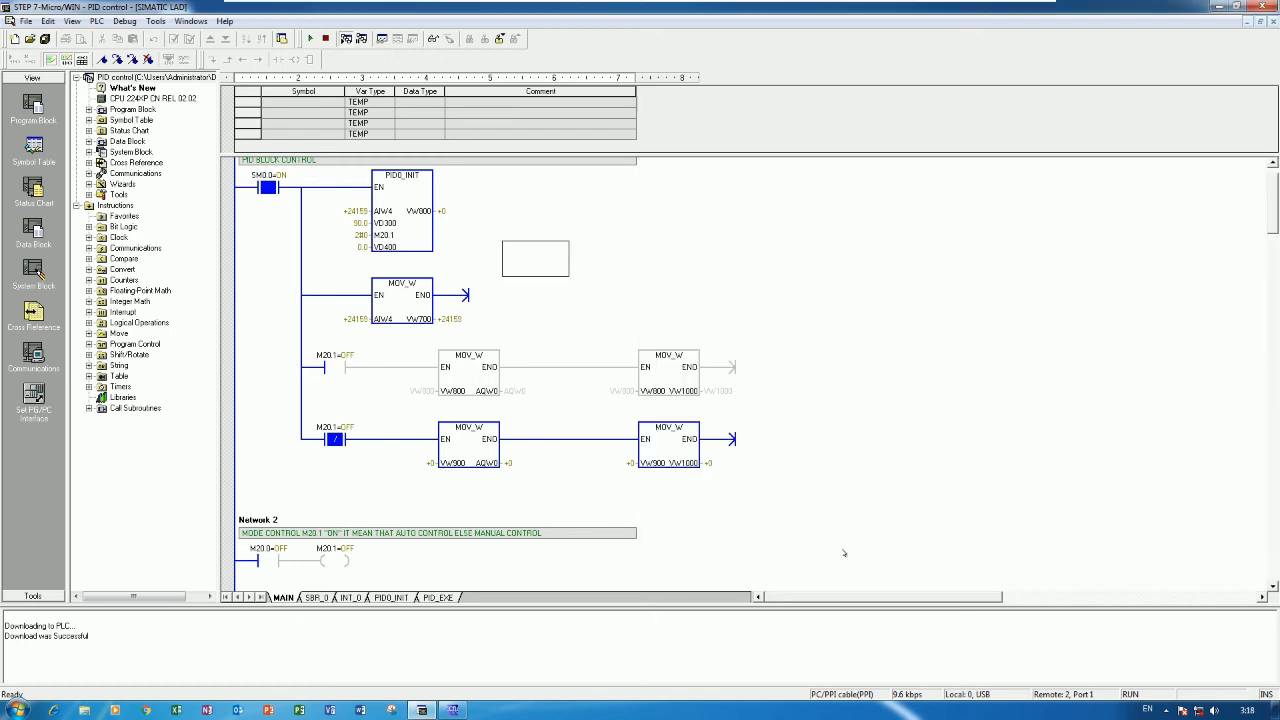
Step: Switch to WinCC flexible and assign the MANUAL_SET process tag to the MANUAL SP input field
left_click(455, 709)
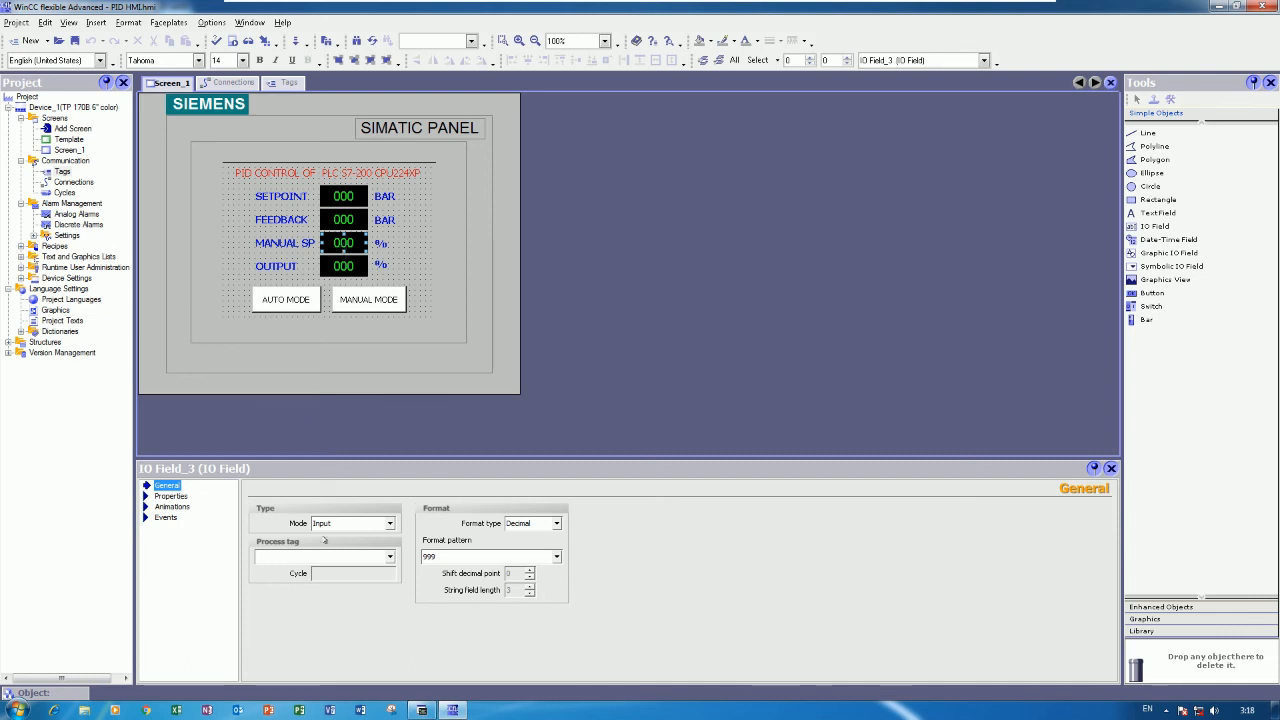
left_click(306, 554)
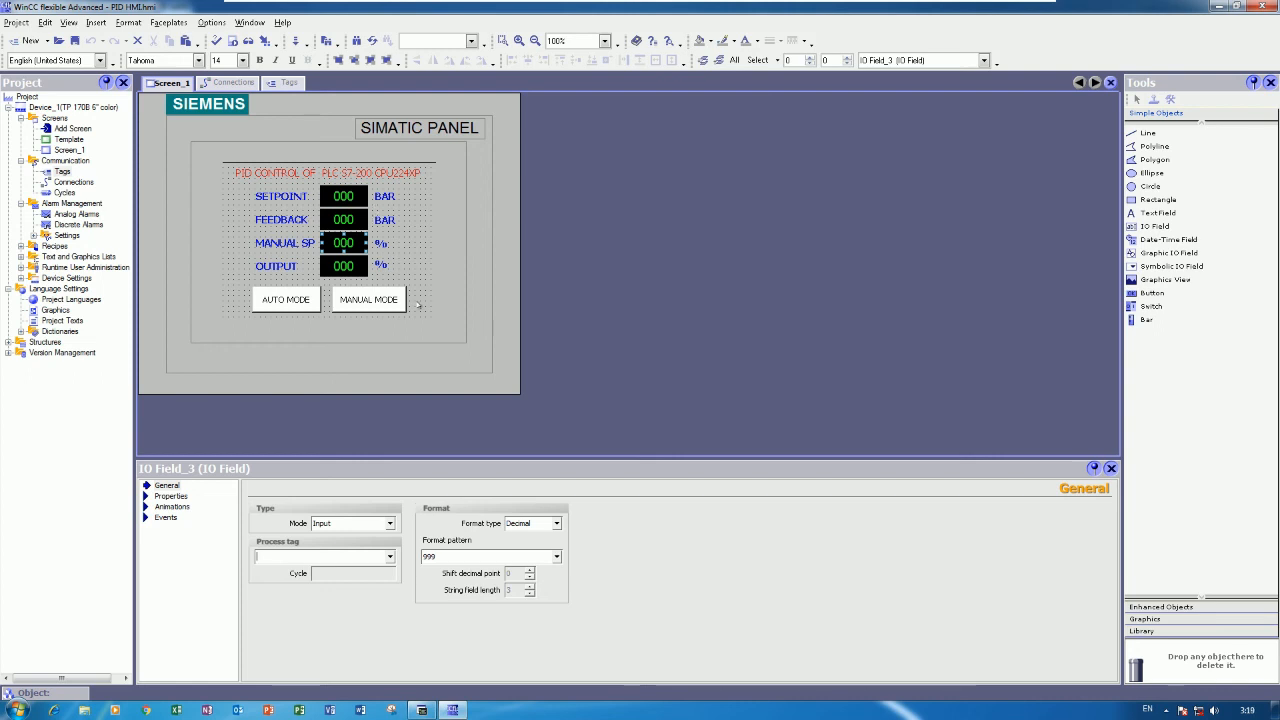
type("M")
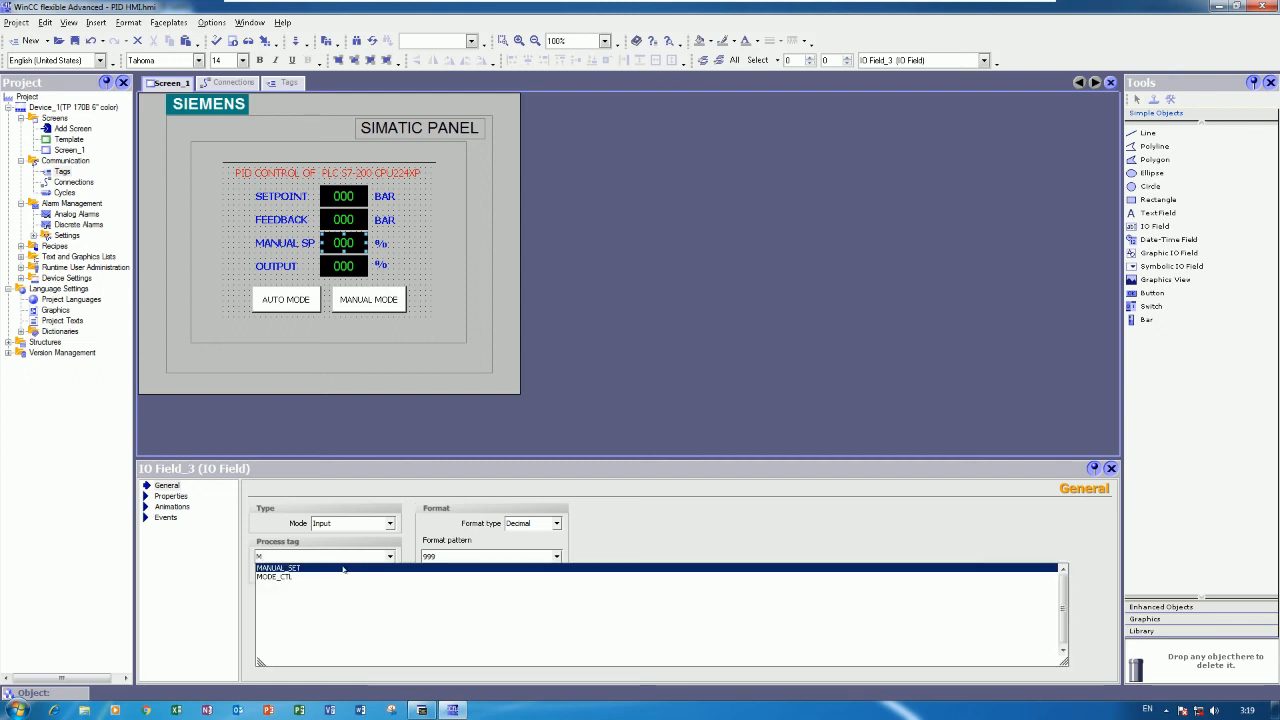
left_click(343, 568)
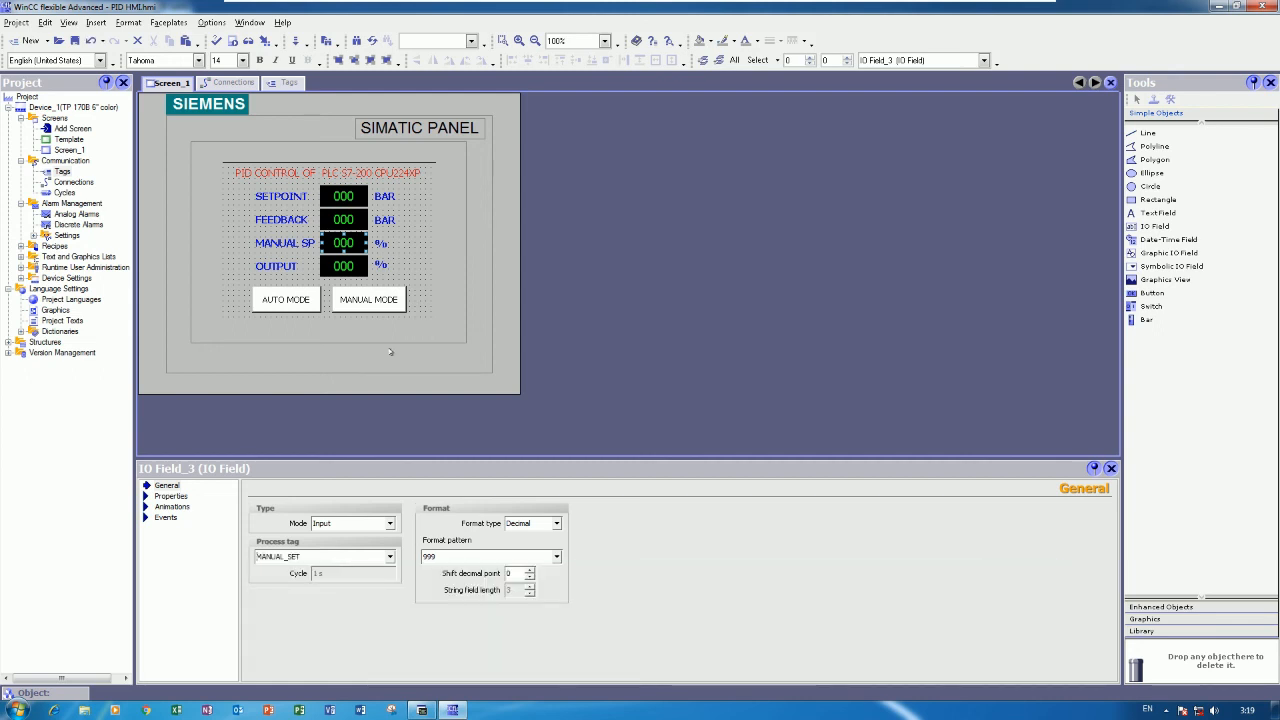
Step: Check the linear scaling of the MANUAL_SET tag and the process tag assigned to the OUTPUT field
left_click(390, 556)
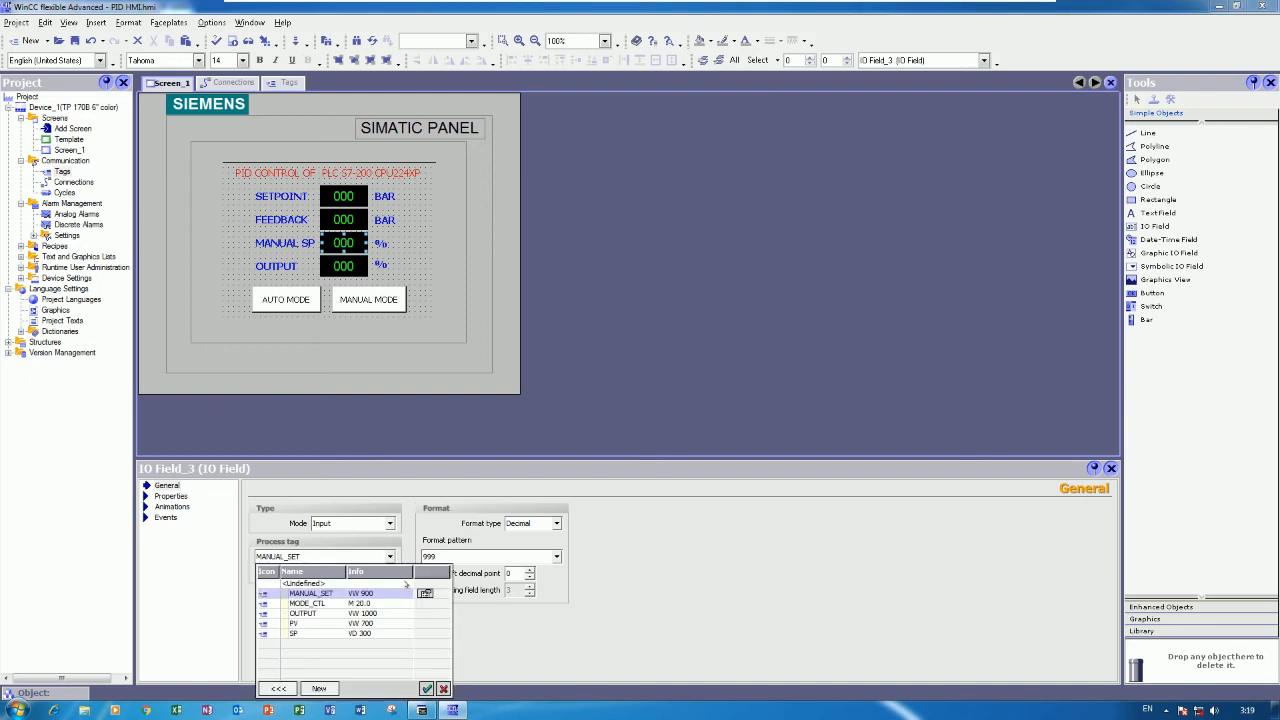
left_click(425, 593)
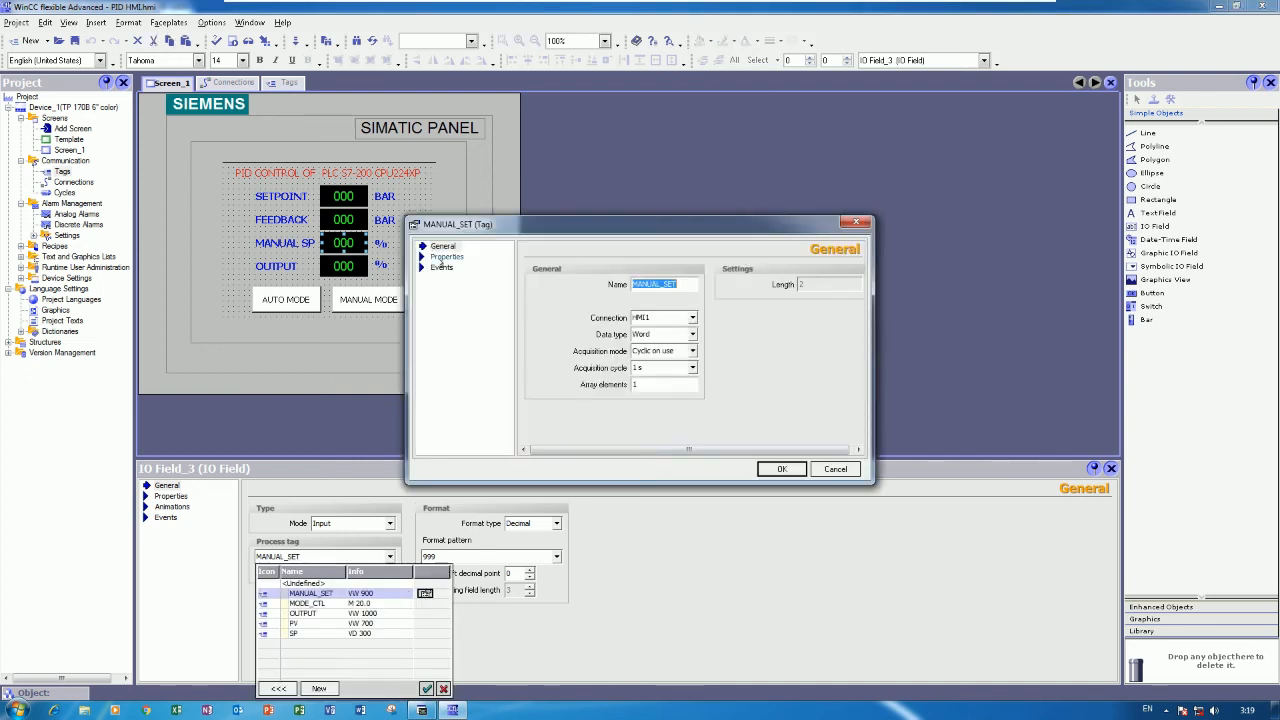
left_click(447, 256)
left_click(465, 288)
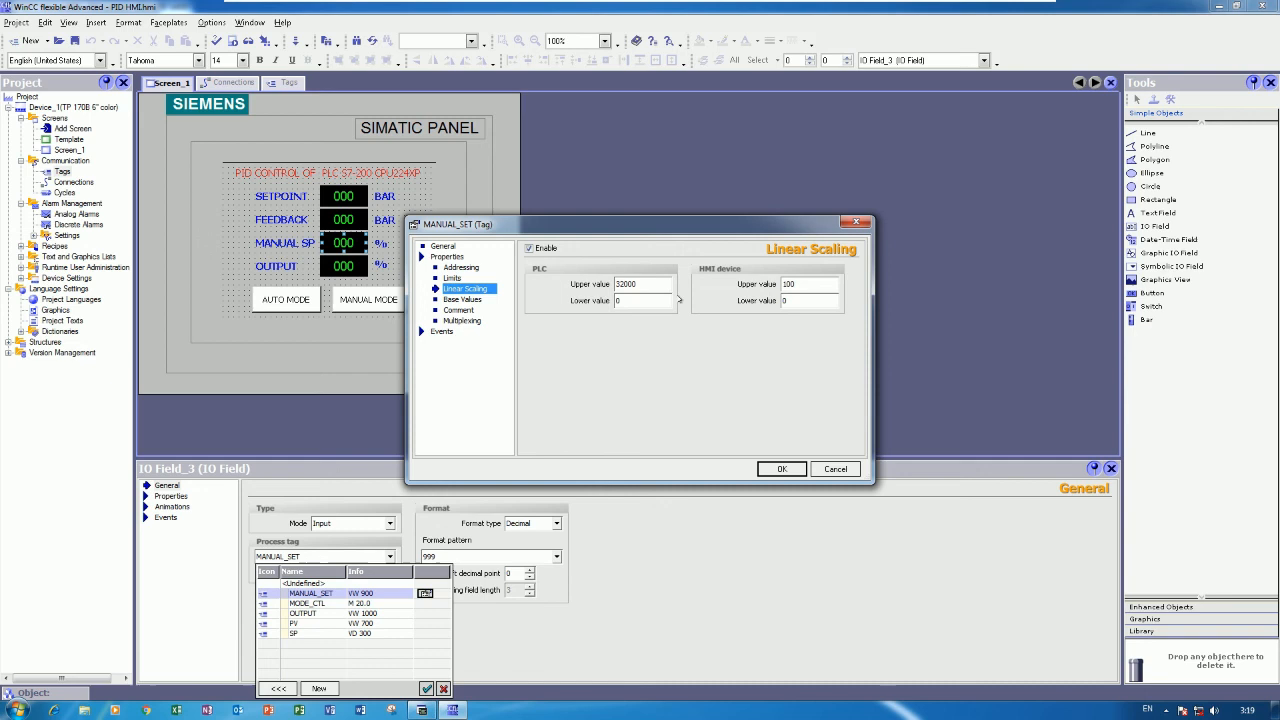
left_click(788, 470)
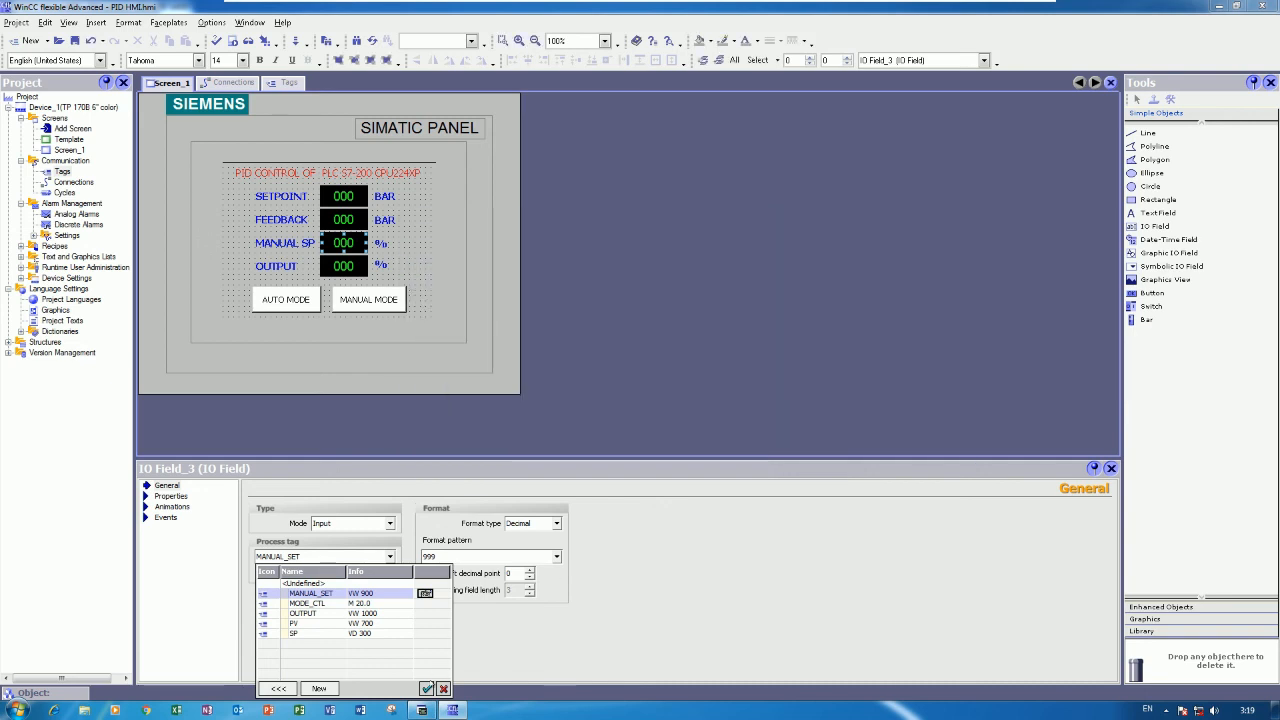
left_click(426, 688)
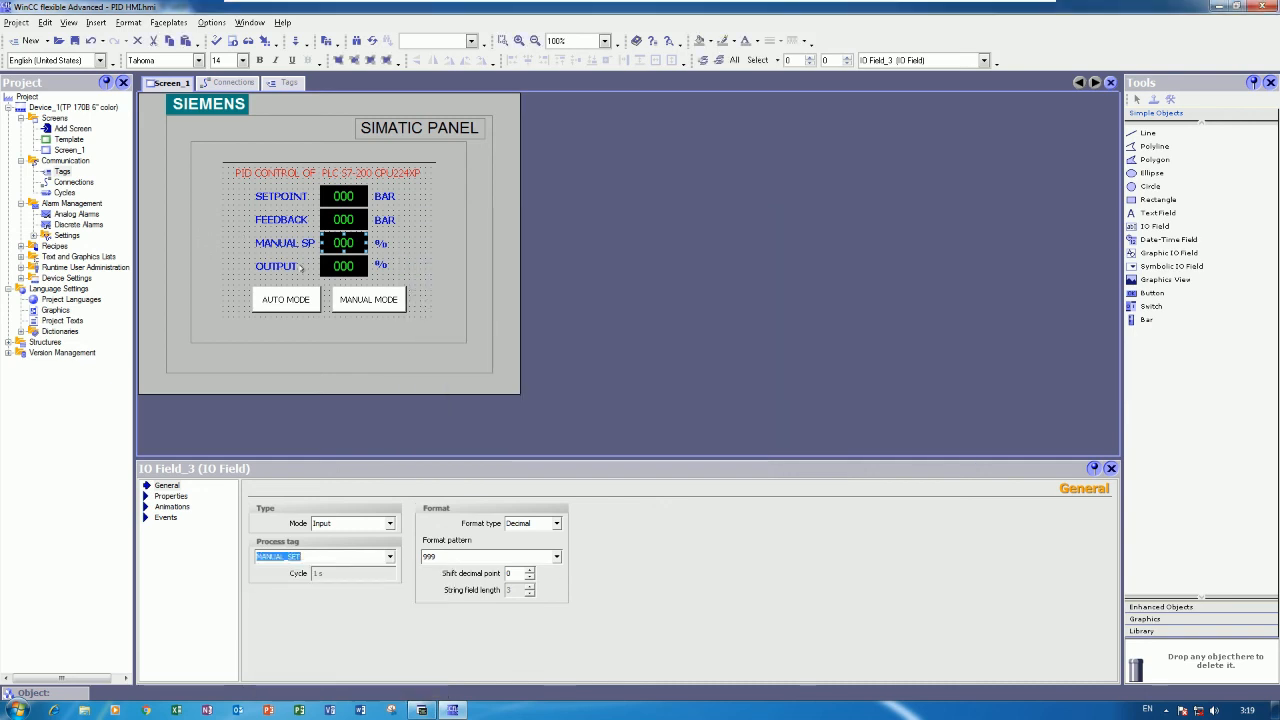
left_click(335, 265)
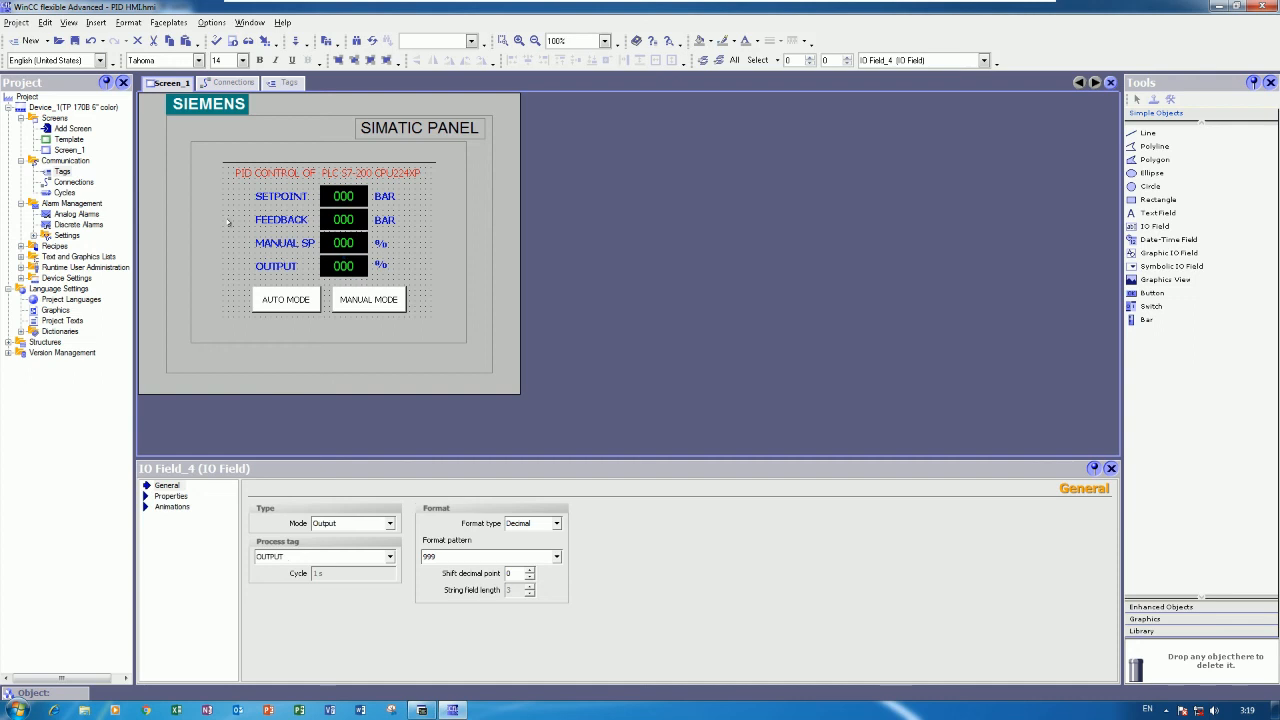
Step: Save the HMI project and transfer it to the TP 170B over serial COM7 at 115200 baud, overwriting the device's password list
left_click(229, 222)
left_click(74, 40)
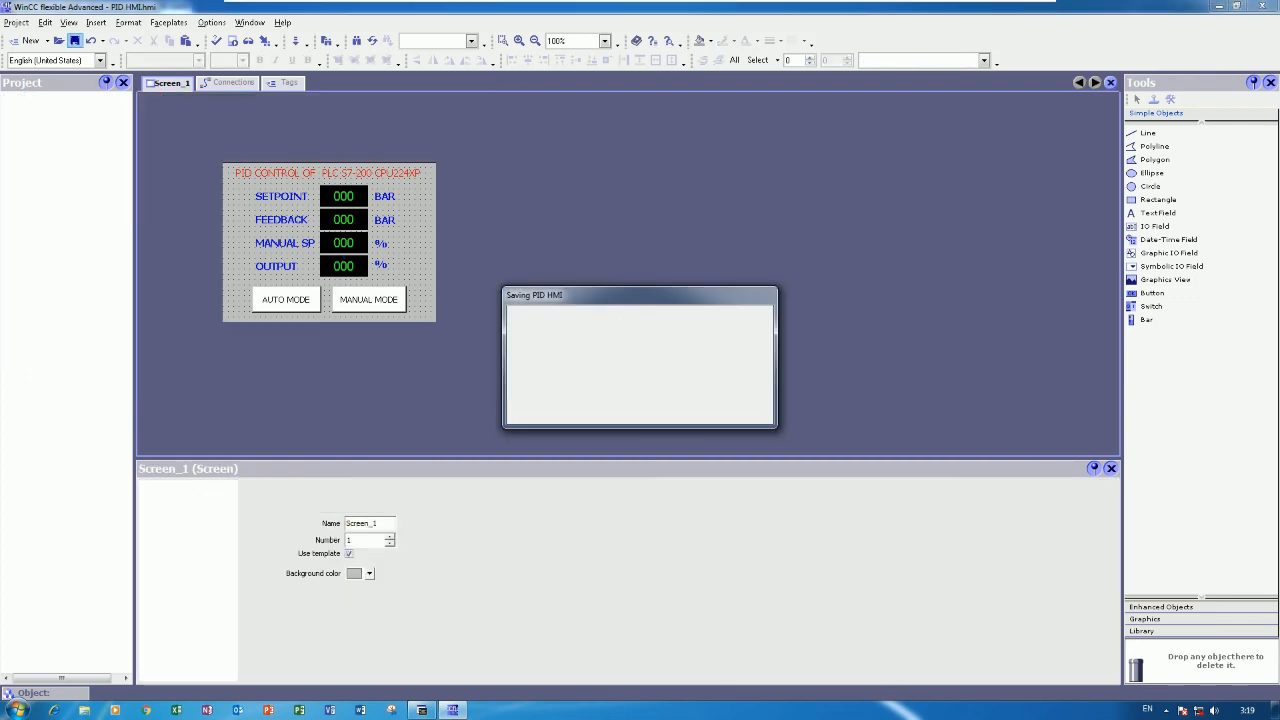
left_click(295, 40)
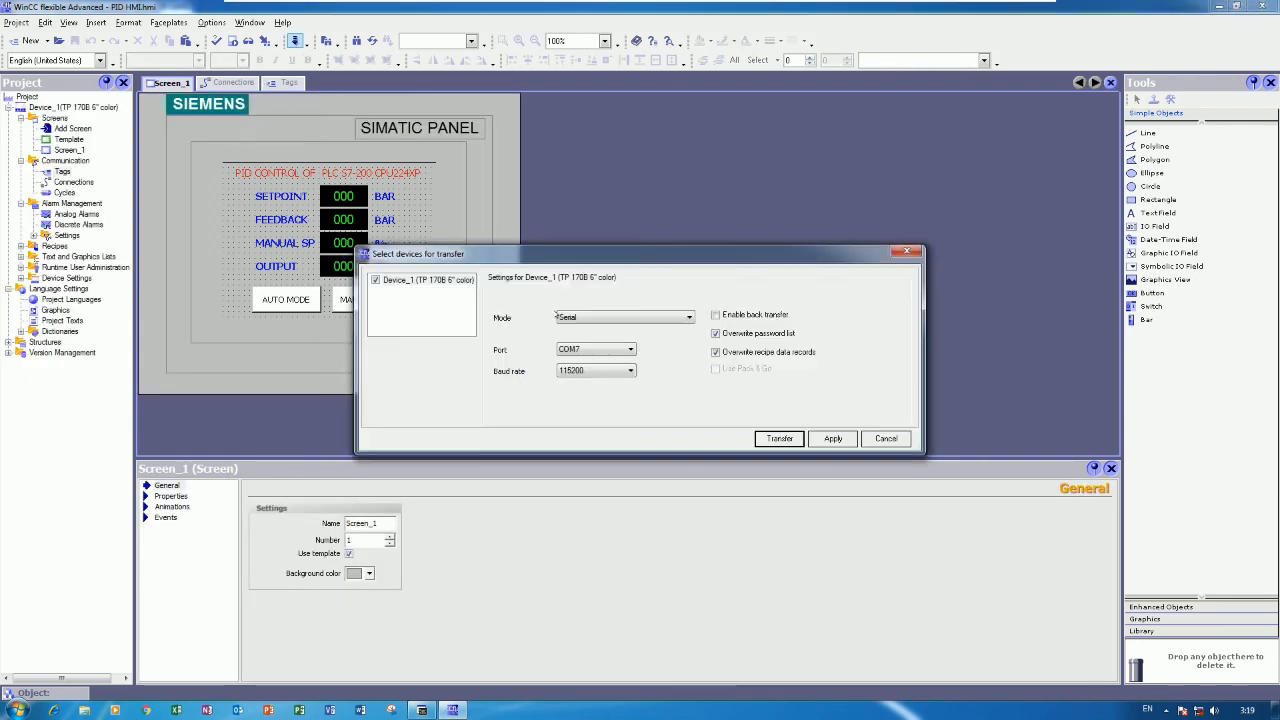
left_click(769, 445)
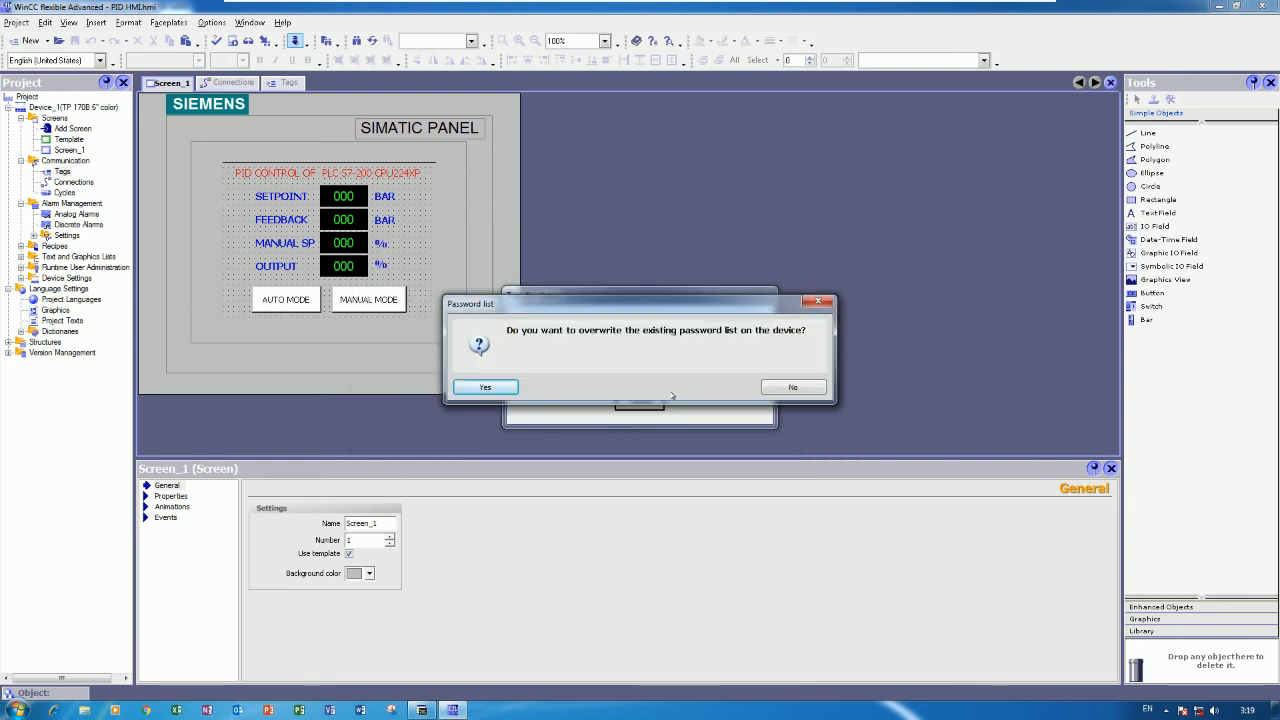
left_click(485, 387)
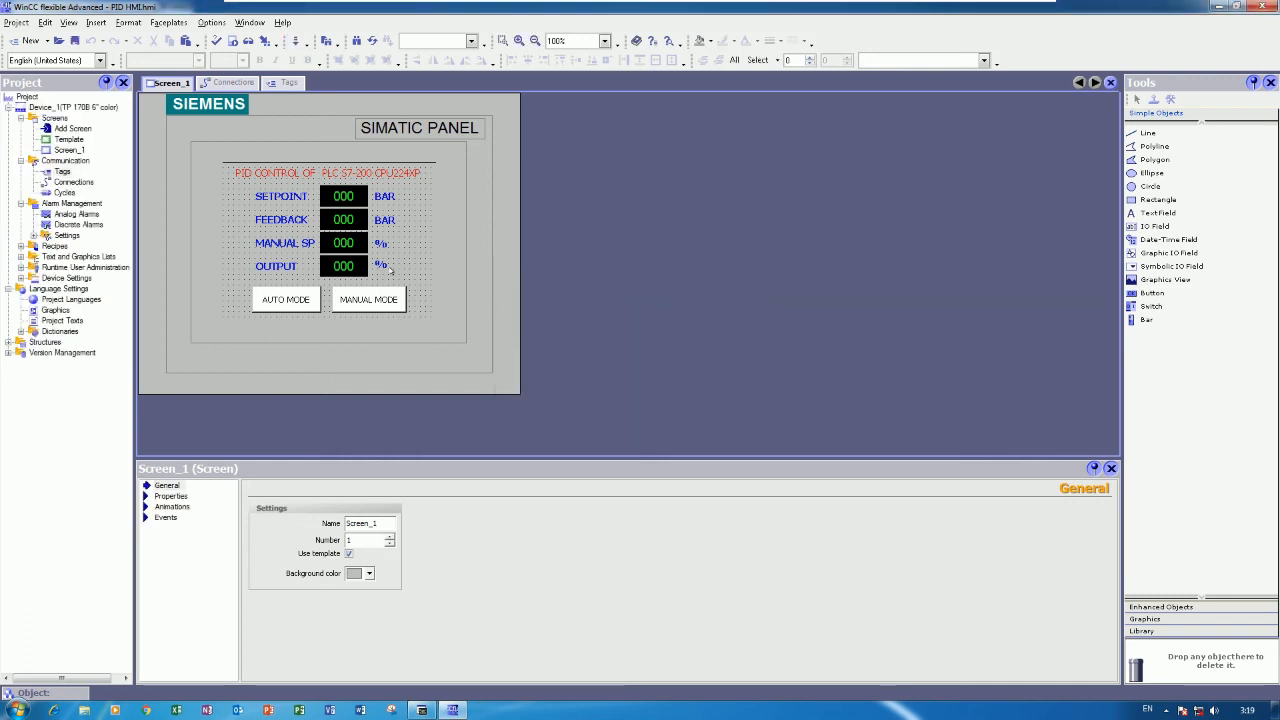
Step: Switch to STEP 7-Micro/WIN, reopen the PID Tune Control Panel and move it clear of the ladder program
left_click(423, 710)
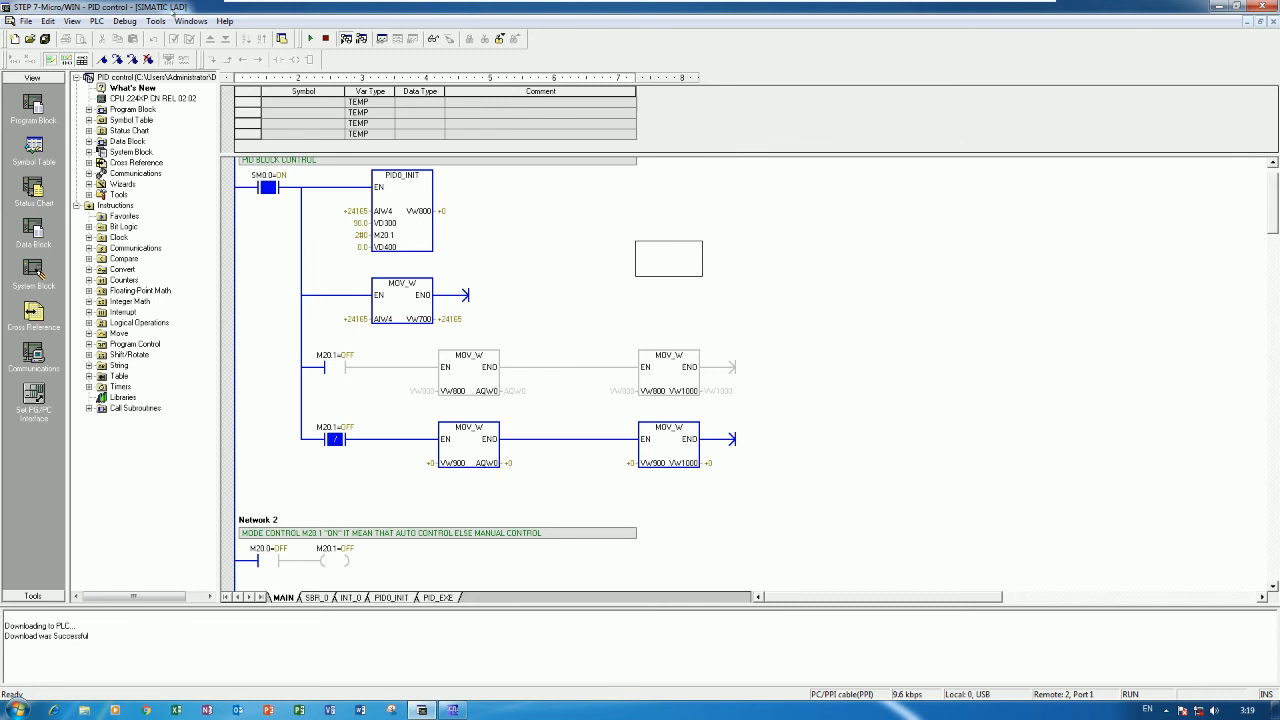
left_click(157, 21)
left_click(200, 217)
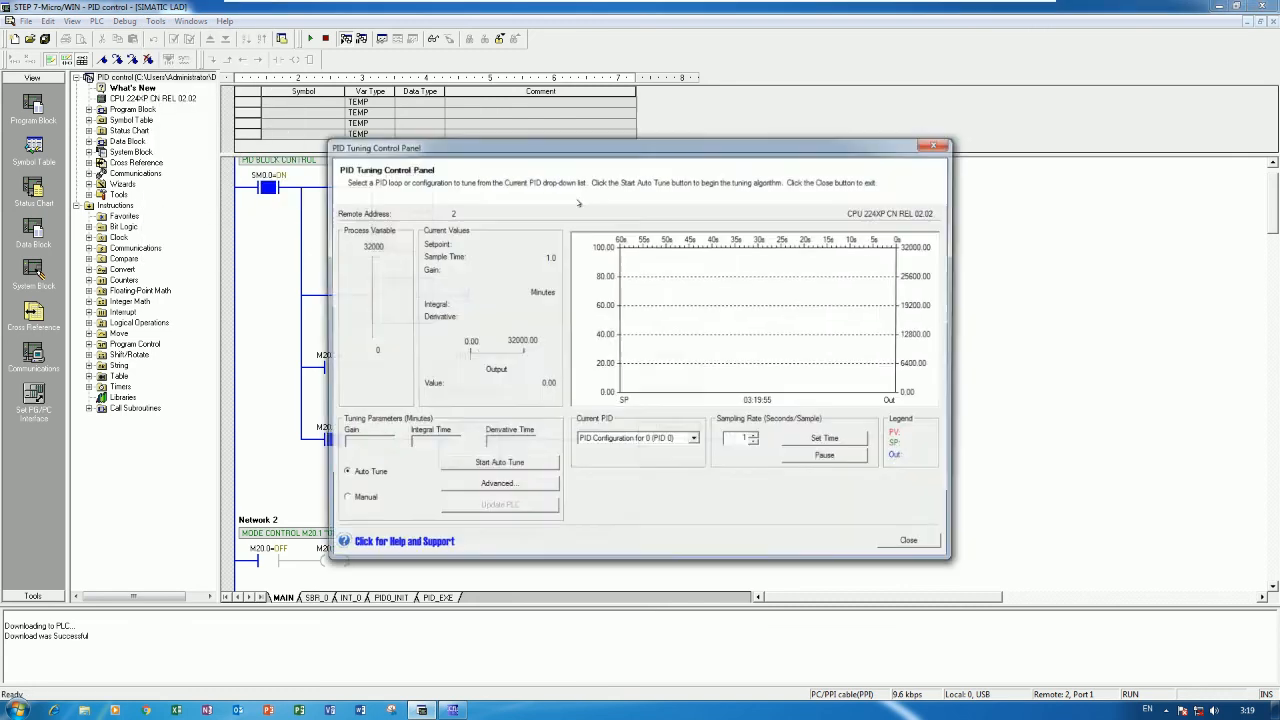
left_click_drag(578, 156, 893, 104)
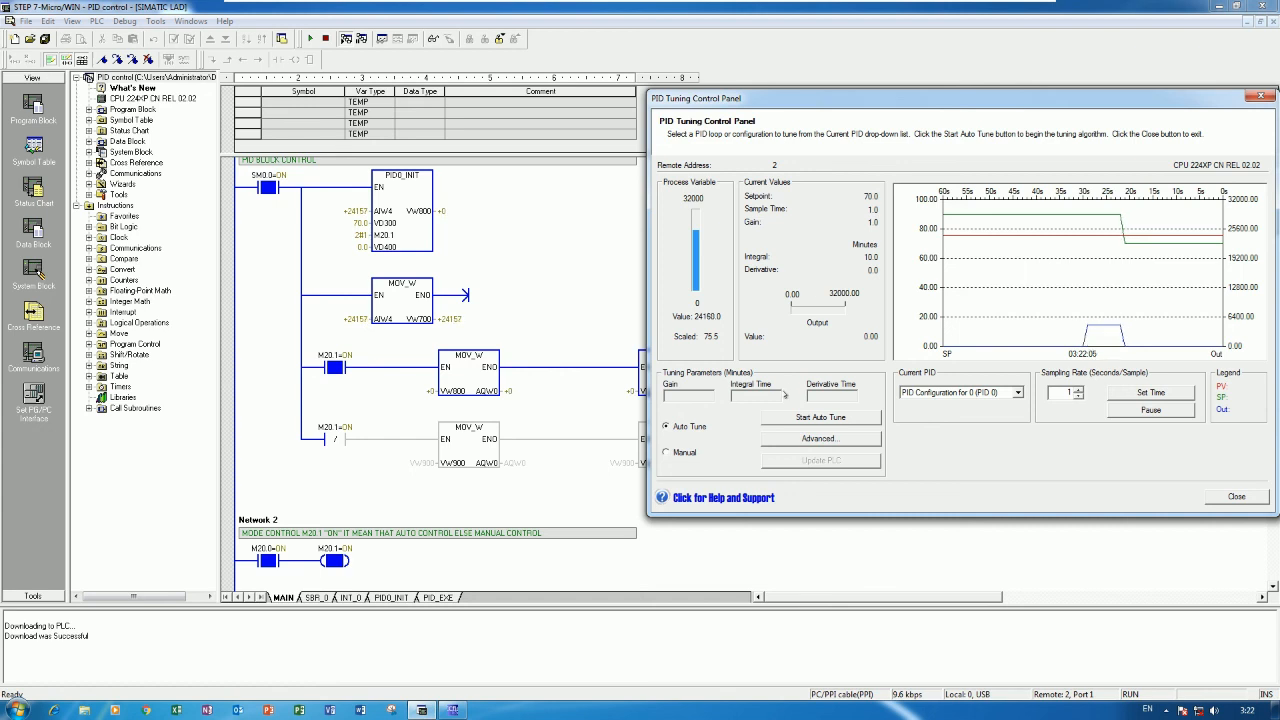
Step: Select manual tuning for PID 0 and look up the example tuning values in the Auto-Tune Sequence section of the help
left_click(675, 453)
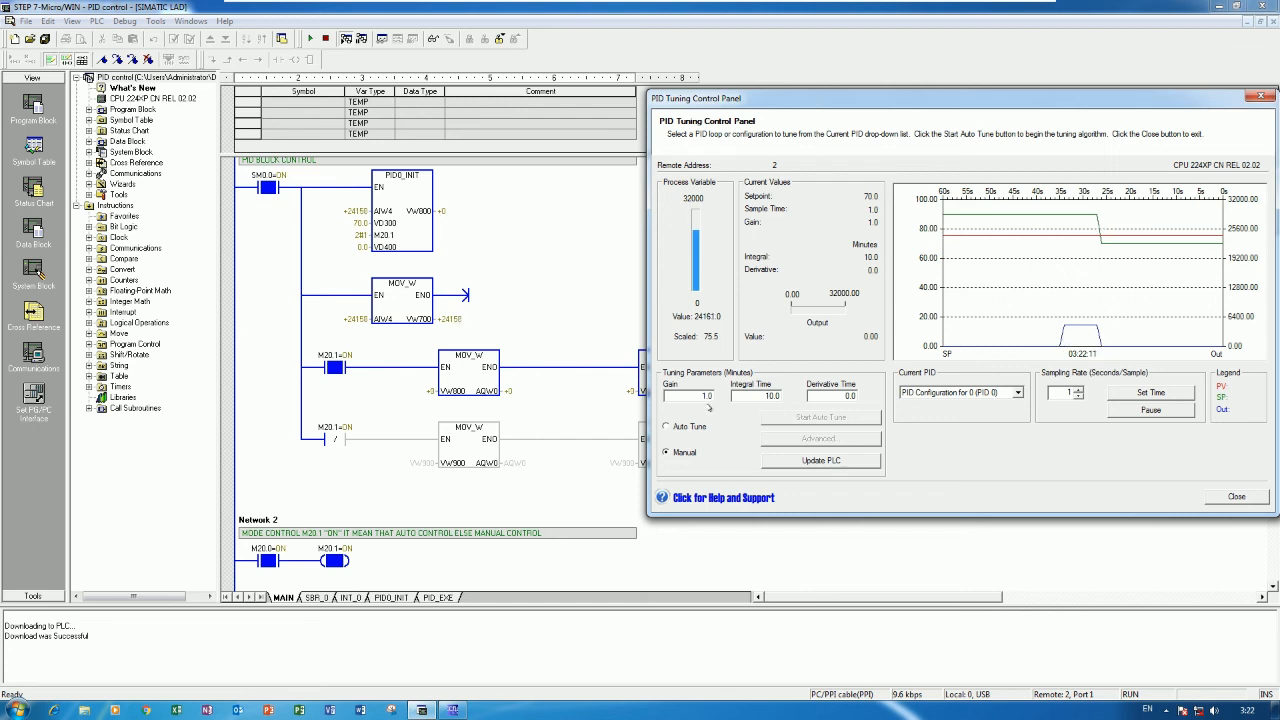
key("F1")
scroll(502, 394, "down", 6)
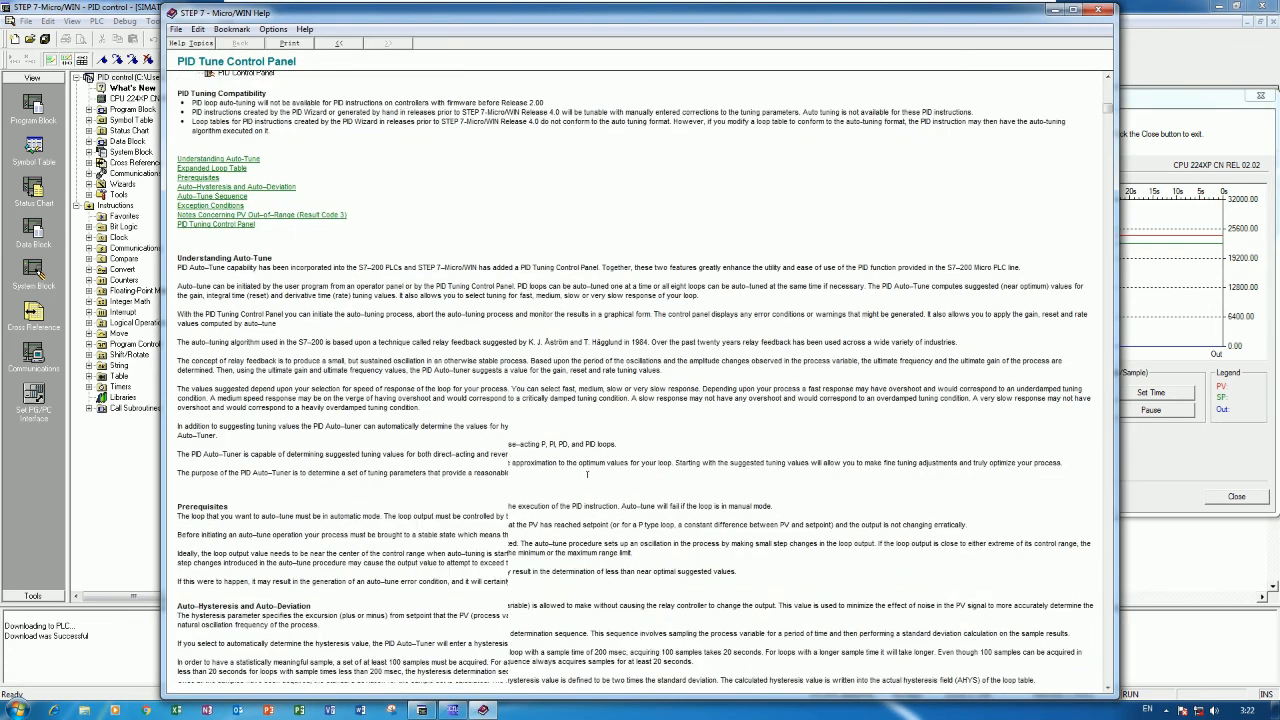
left_click_drag(1107, 161, 1107, 281)
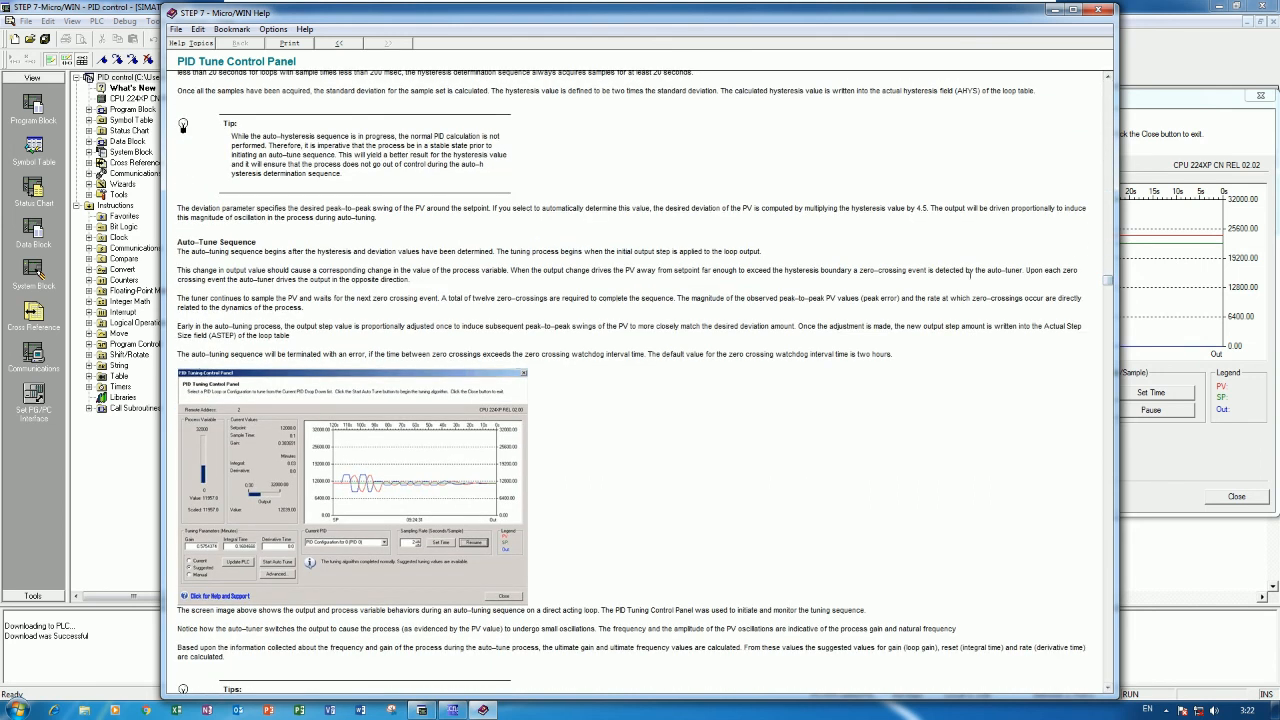
left_click_drag(1107, 283, 1108, 246)
scroll(1108, 246, "down", 10)
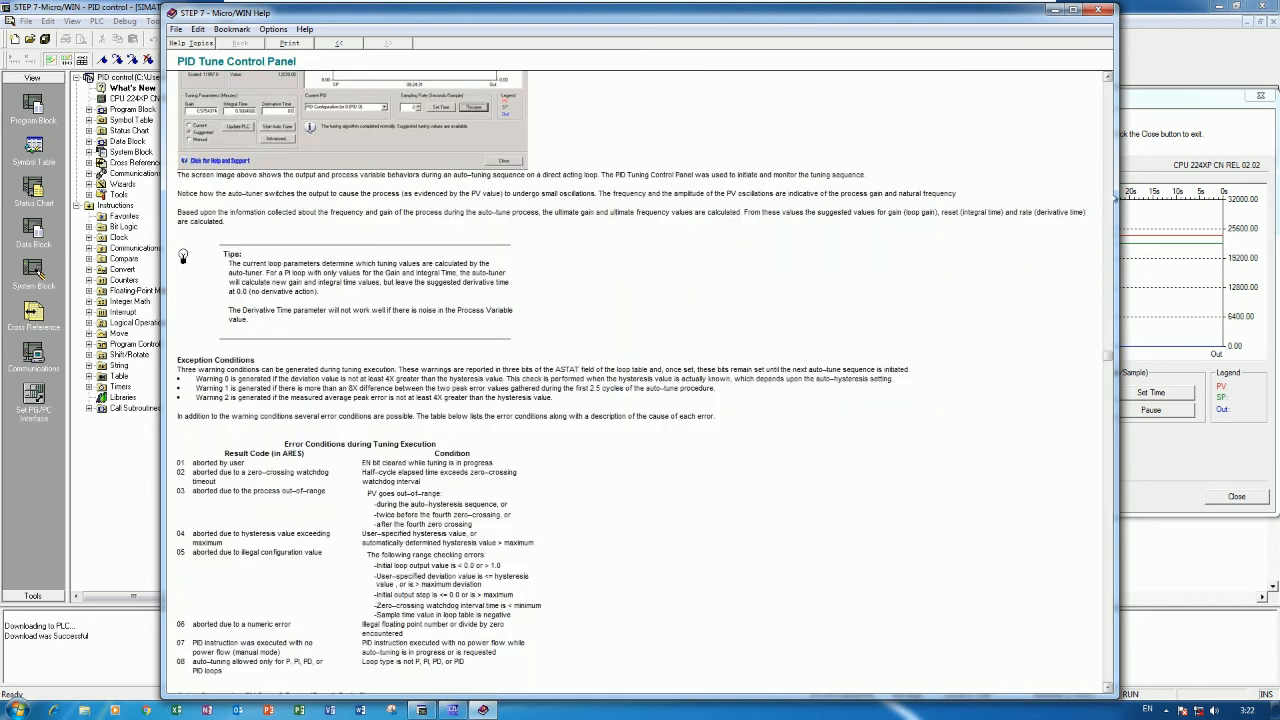
left_click_drag(1108, 355, 1108, 316)
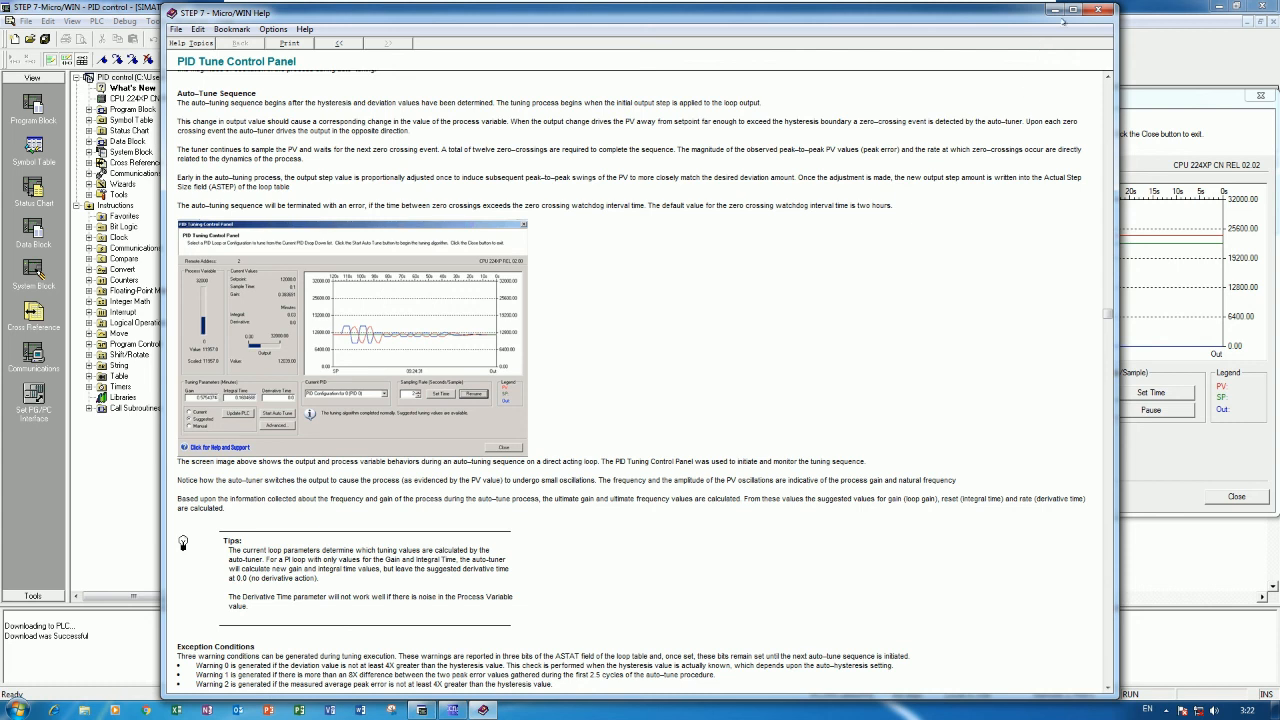
left_click(1098, 9)
Step: Set the gain to 0.57 and the integral time to 0.16 minutes, following the help example, and update the PLC
left_click_drag(686, 395, 751, 386)
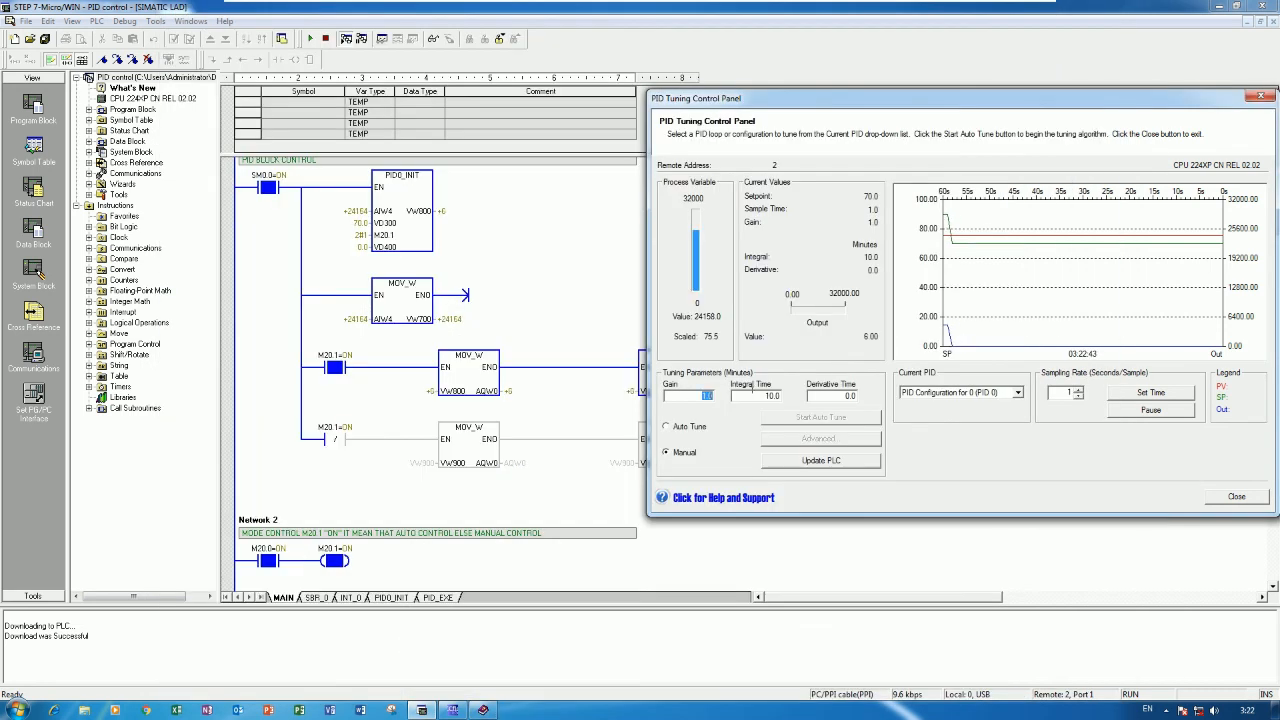
type("0.57")
left_click_drag(763, 395, 786, 395)
left_click(483, 710)
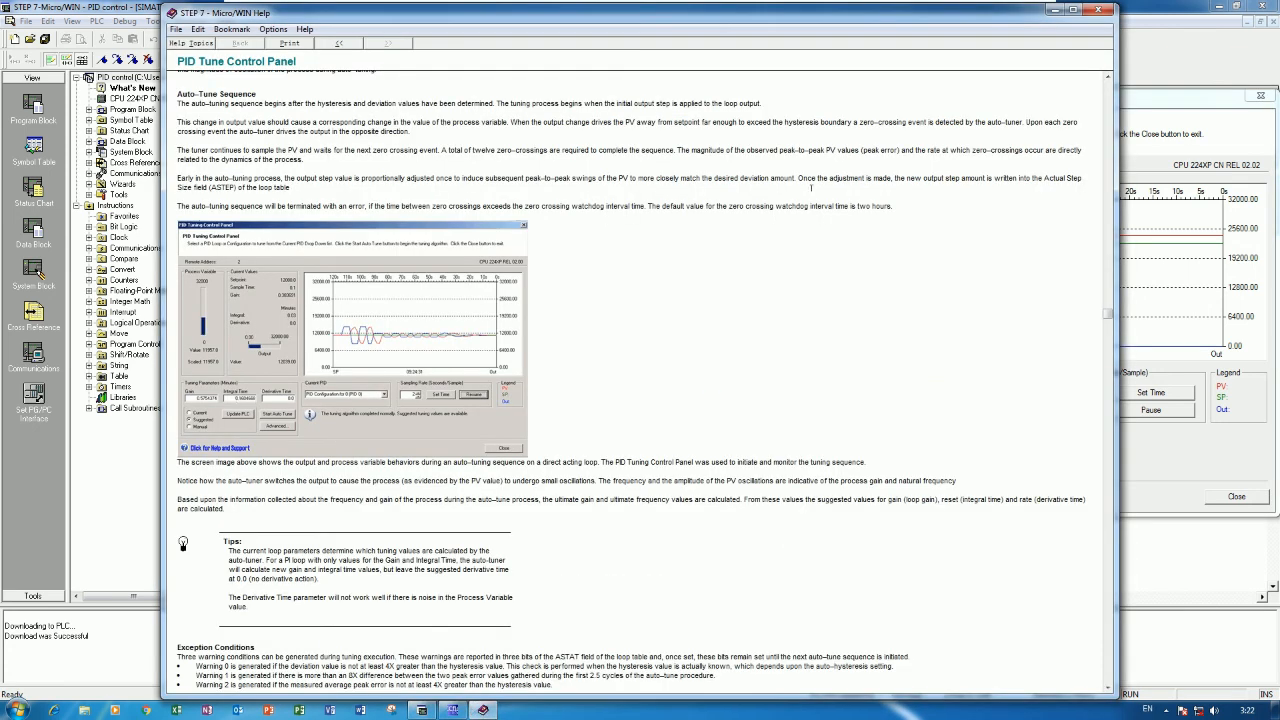
left_click(1055, 10)
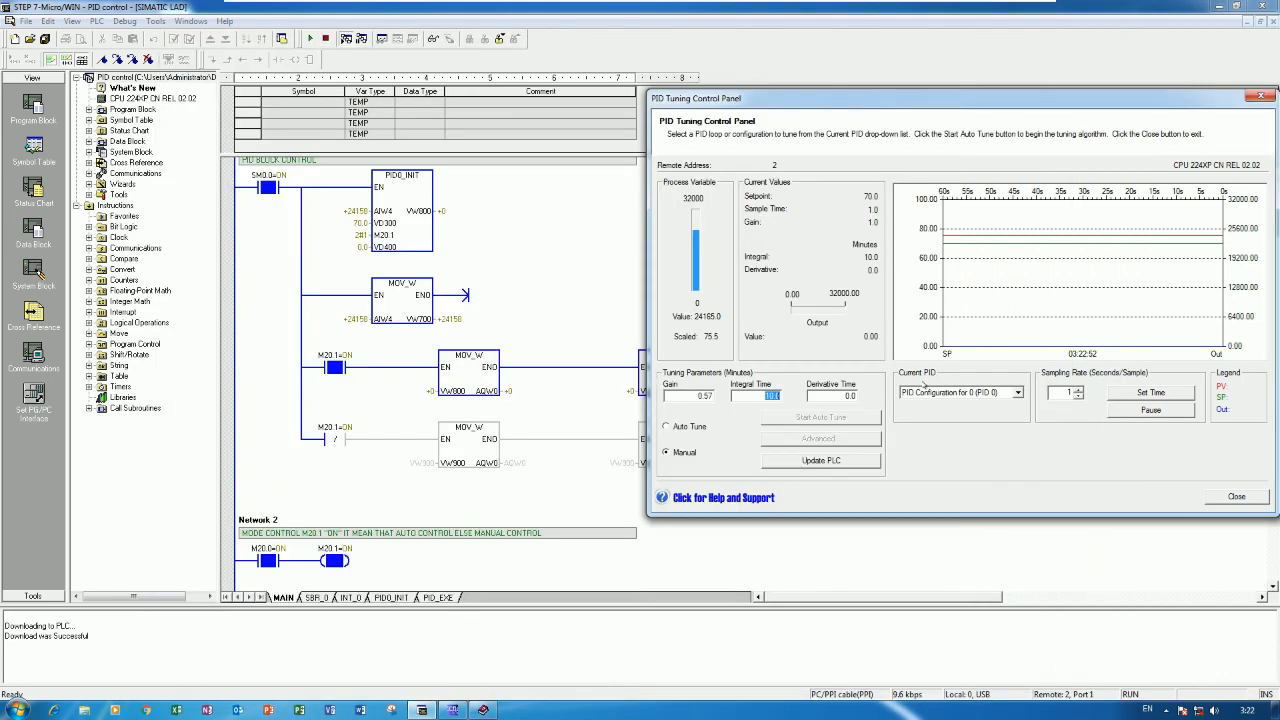
type("0.18")
left_click(820, 462)
left_click(980, 338)
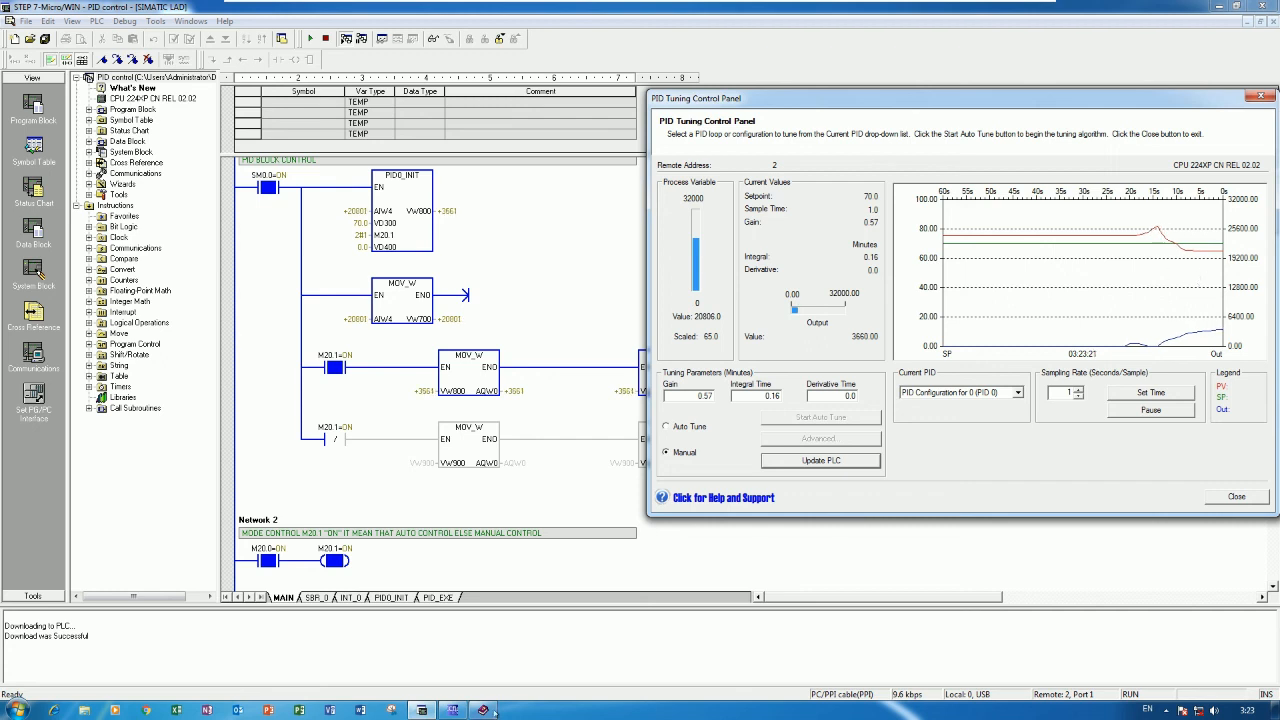
left_click(484, 710)
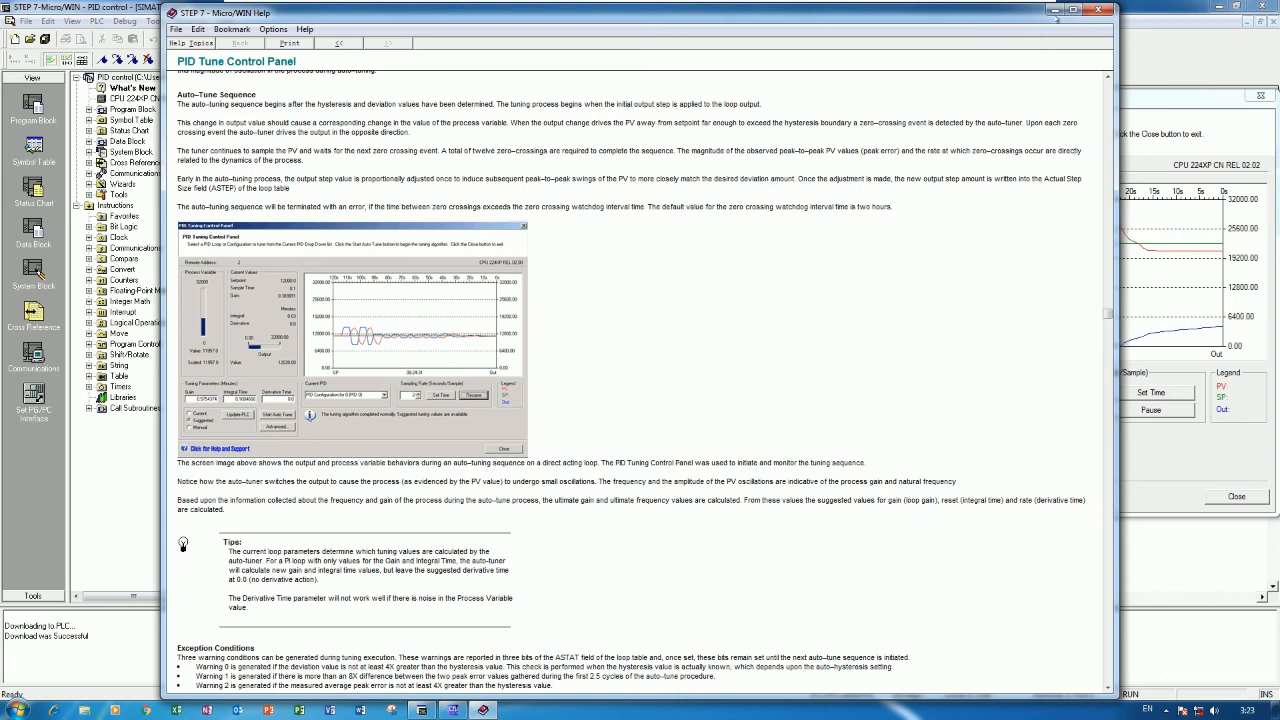
left_click(1055, 9)
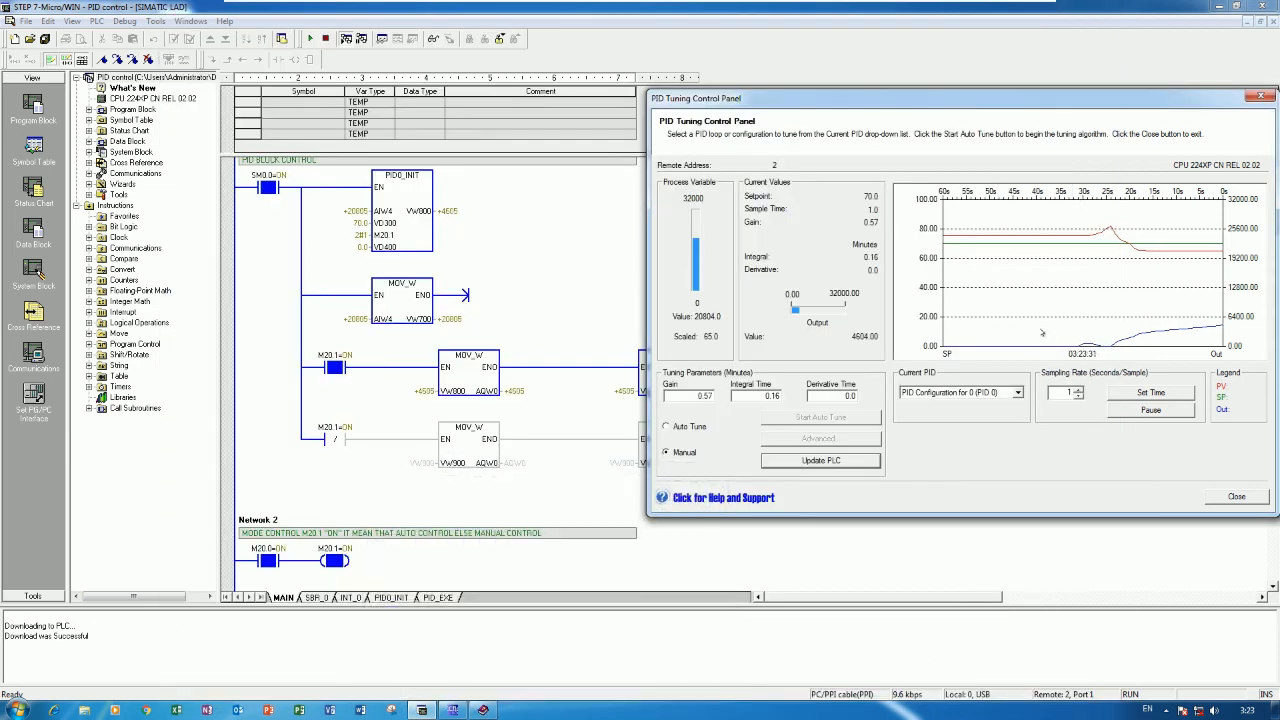